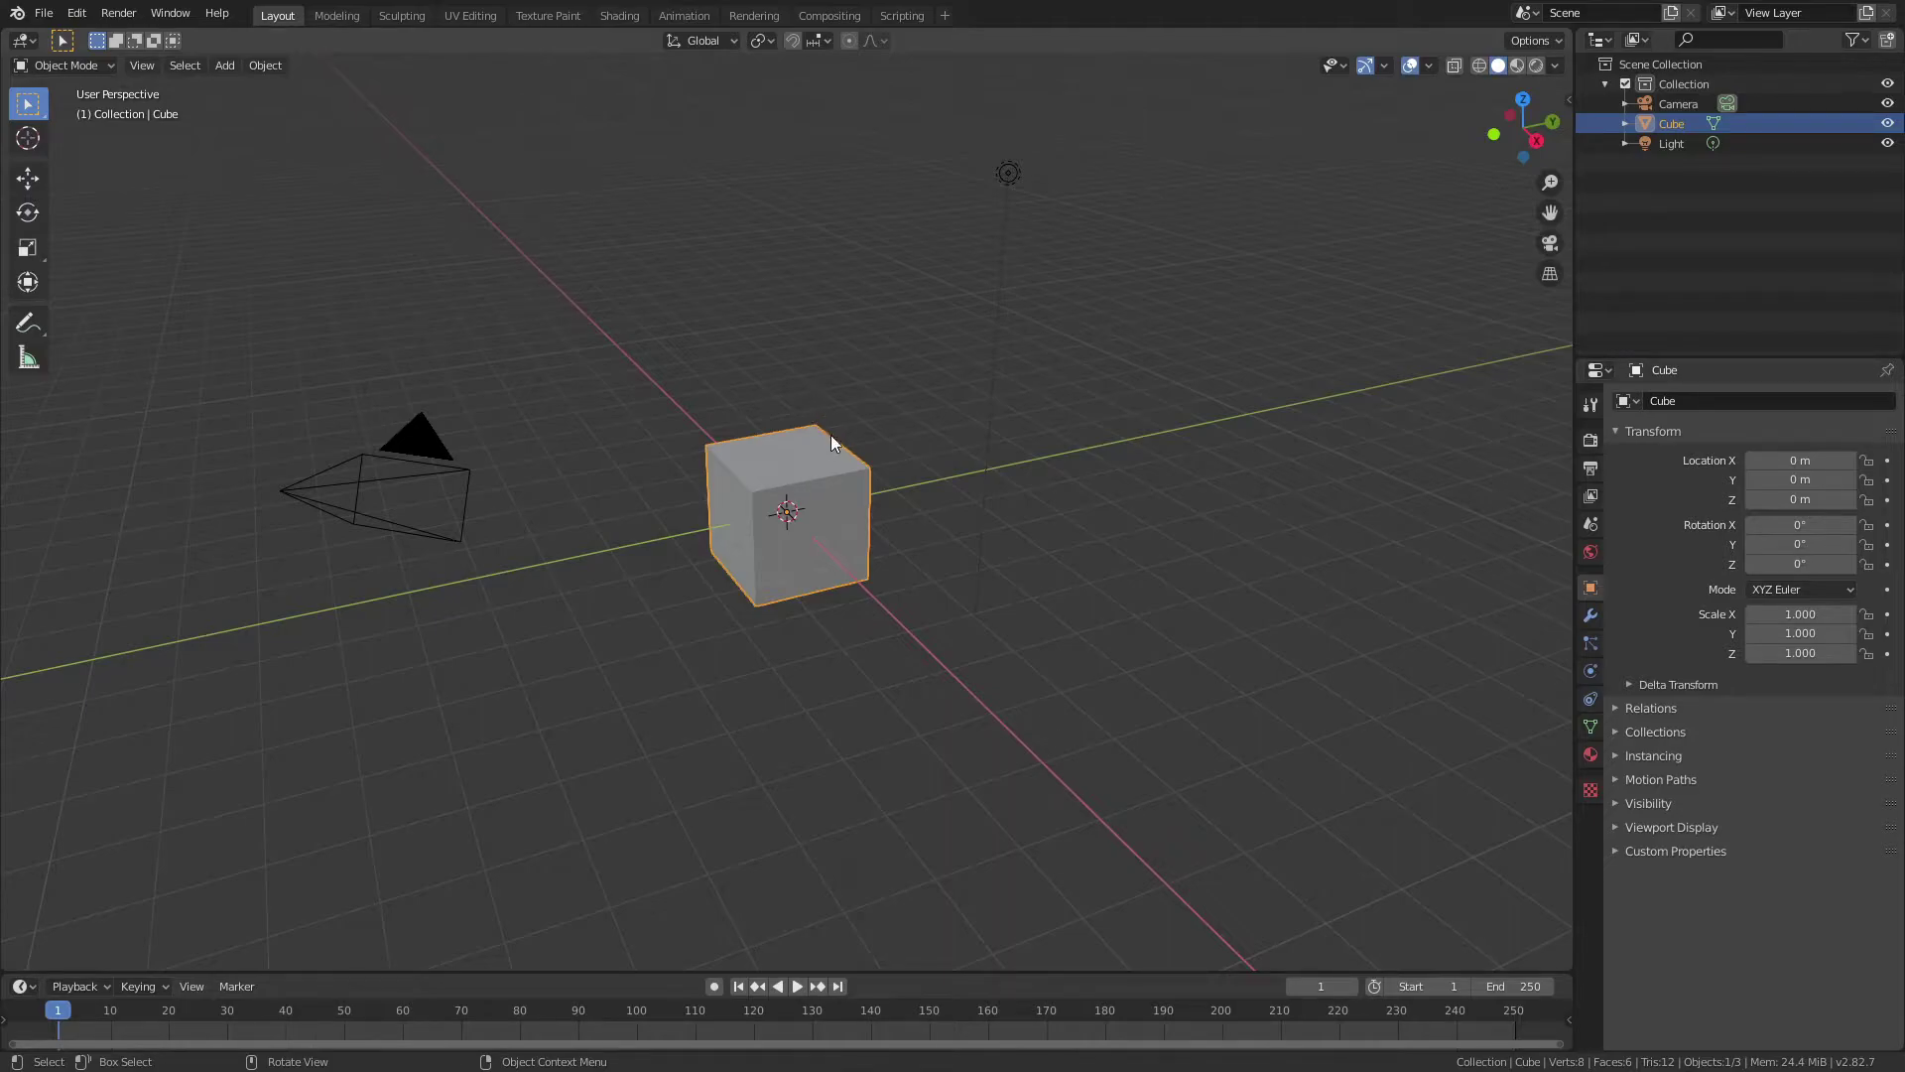
# - Rename the default Cube to 'Simple Cubic Cube' in the Outliner
pyautogui.moveTo(823, 430); pyautogui.dragTo(838, 437, button='middle')
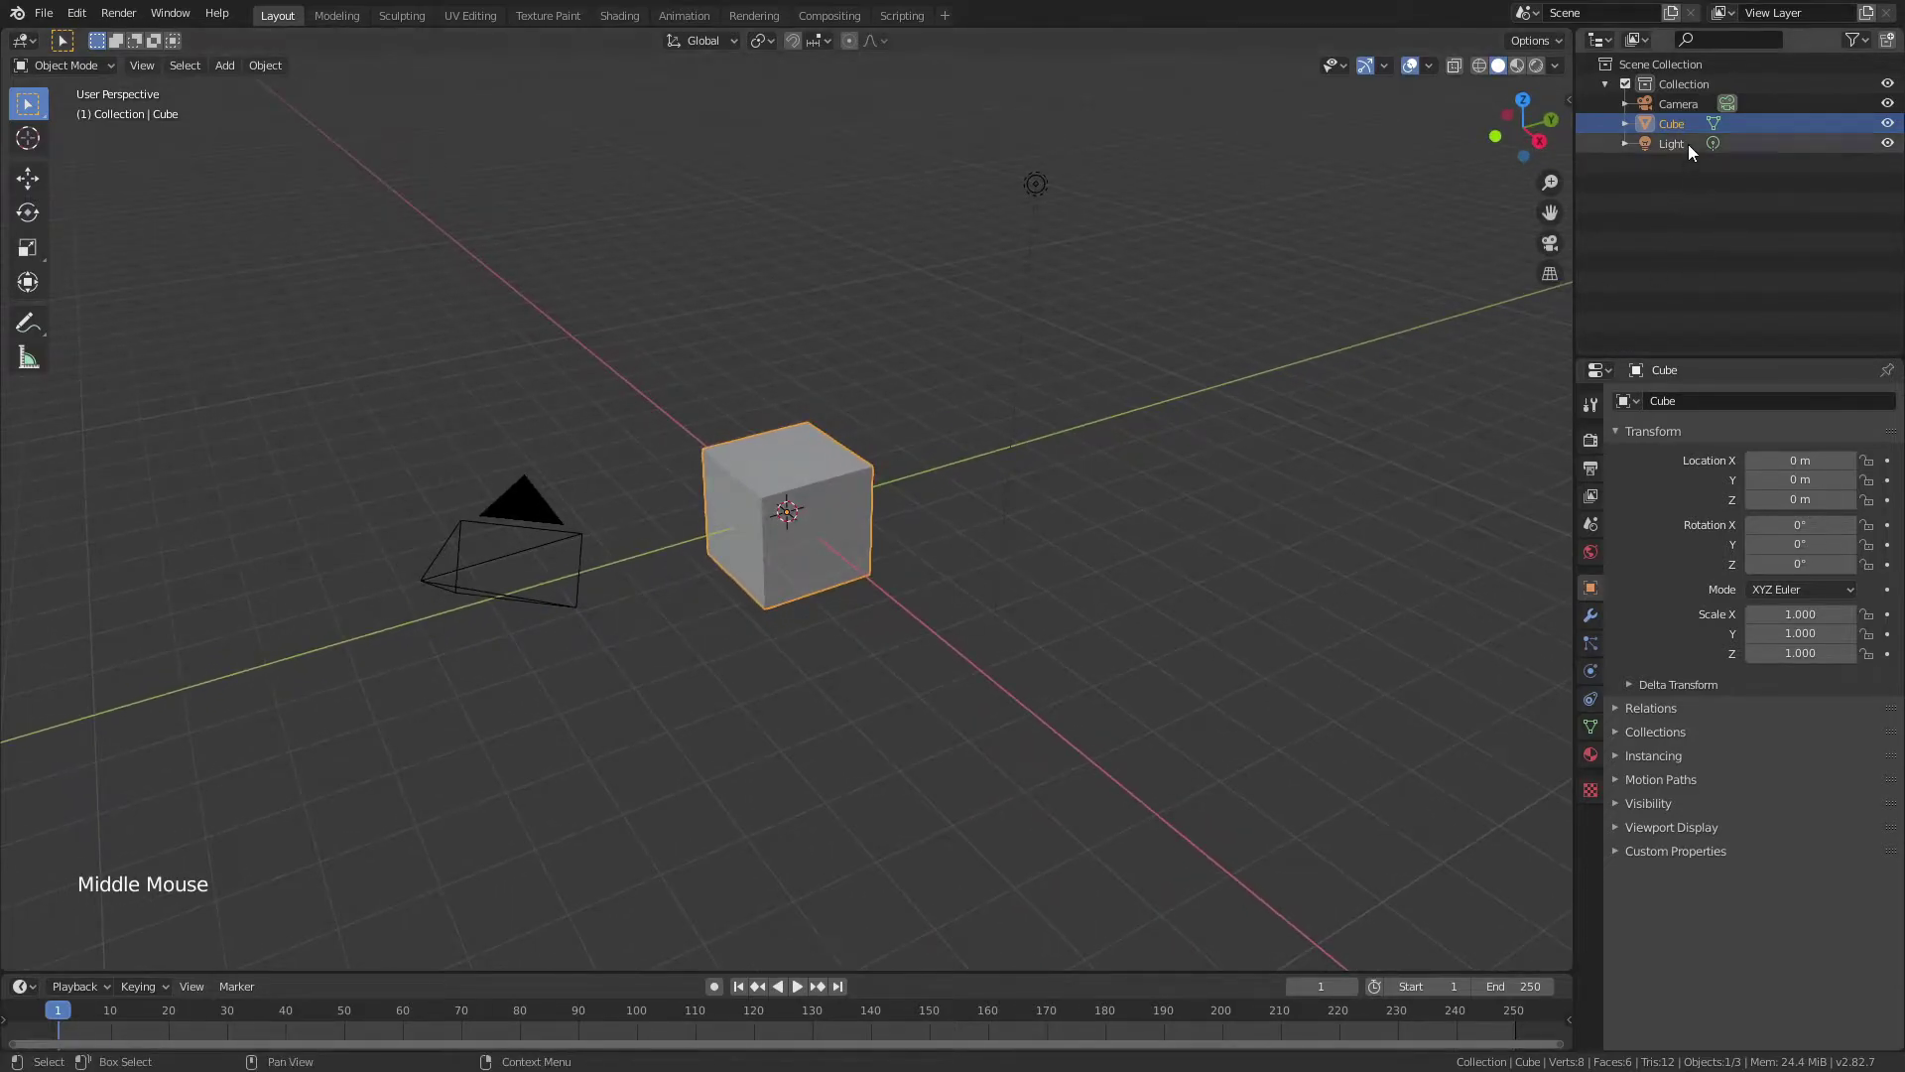
pyautogui.tripleClick(1671, 123)
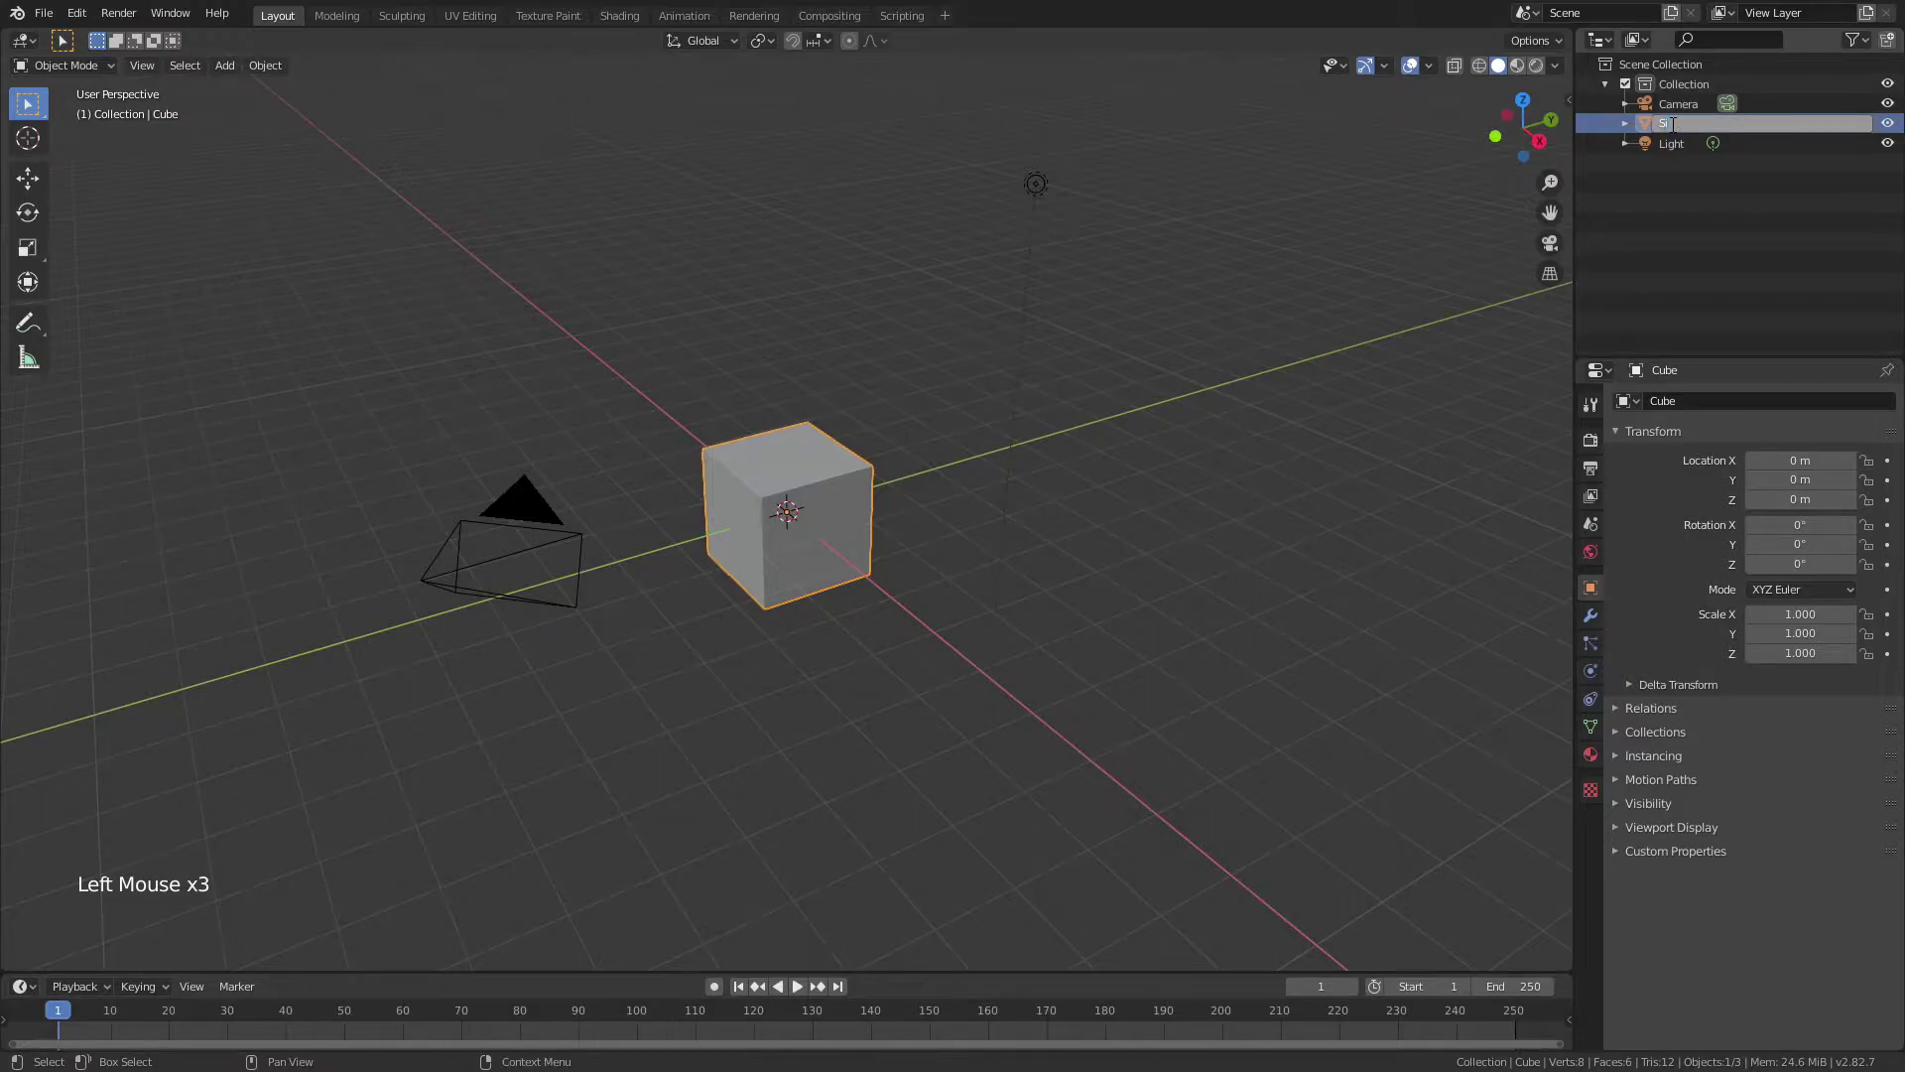
pyautogui.write('Simple Cubic Cube')
pyautogui.press('Return')
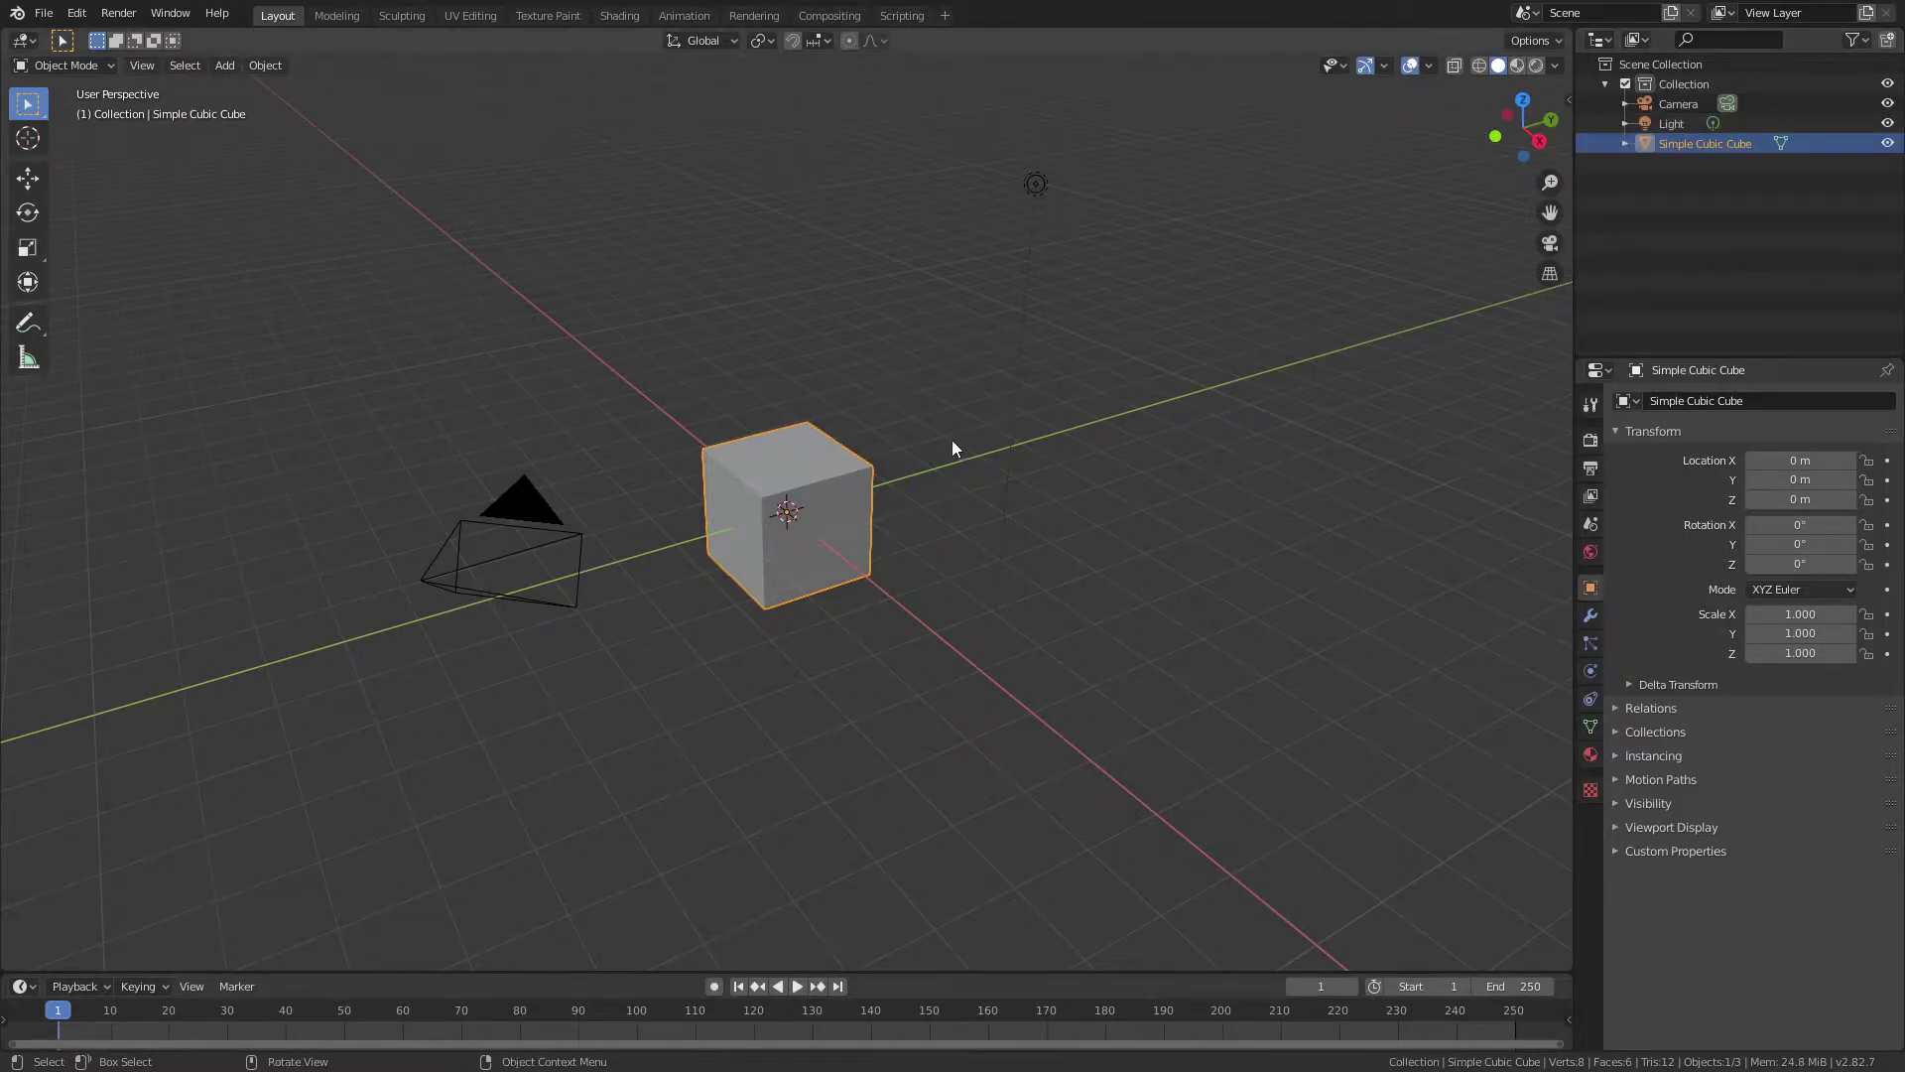
# - Add a UV Sphere and apply a level-1 Subdivision Surface modifier to it
pyautogui.hotkey('shift', 'a')
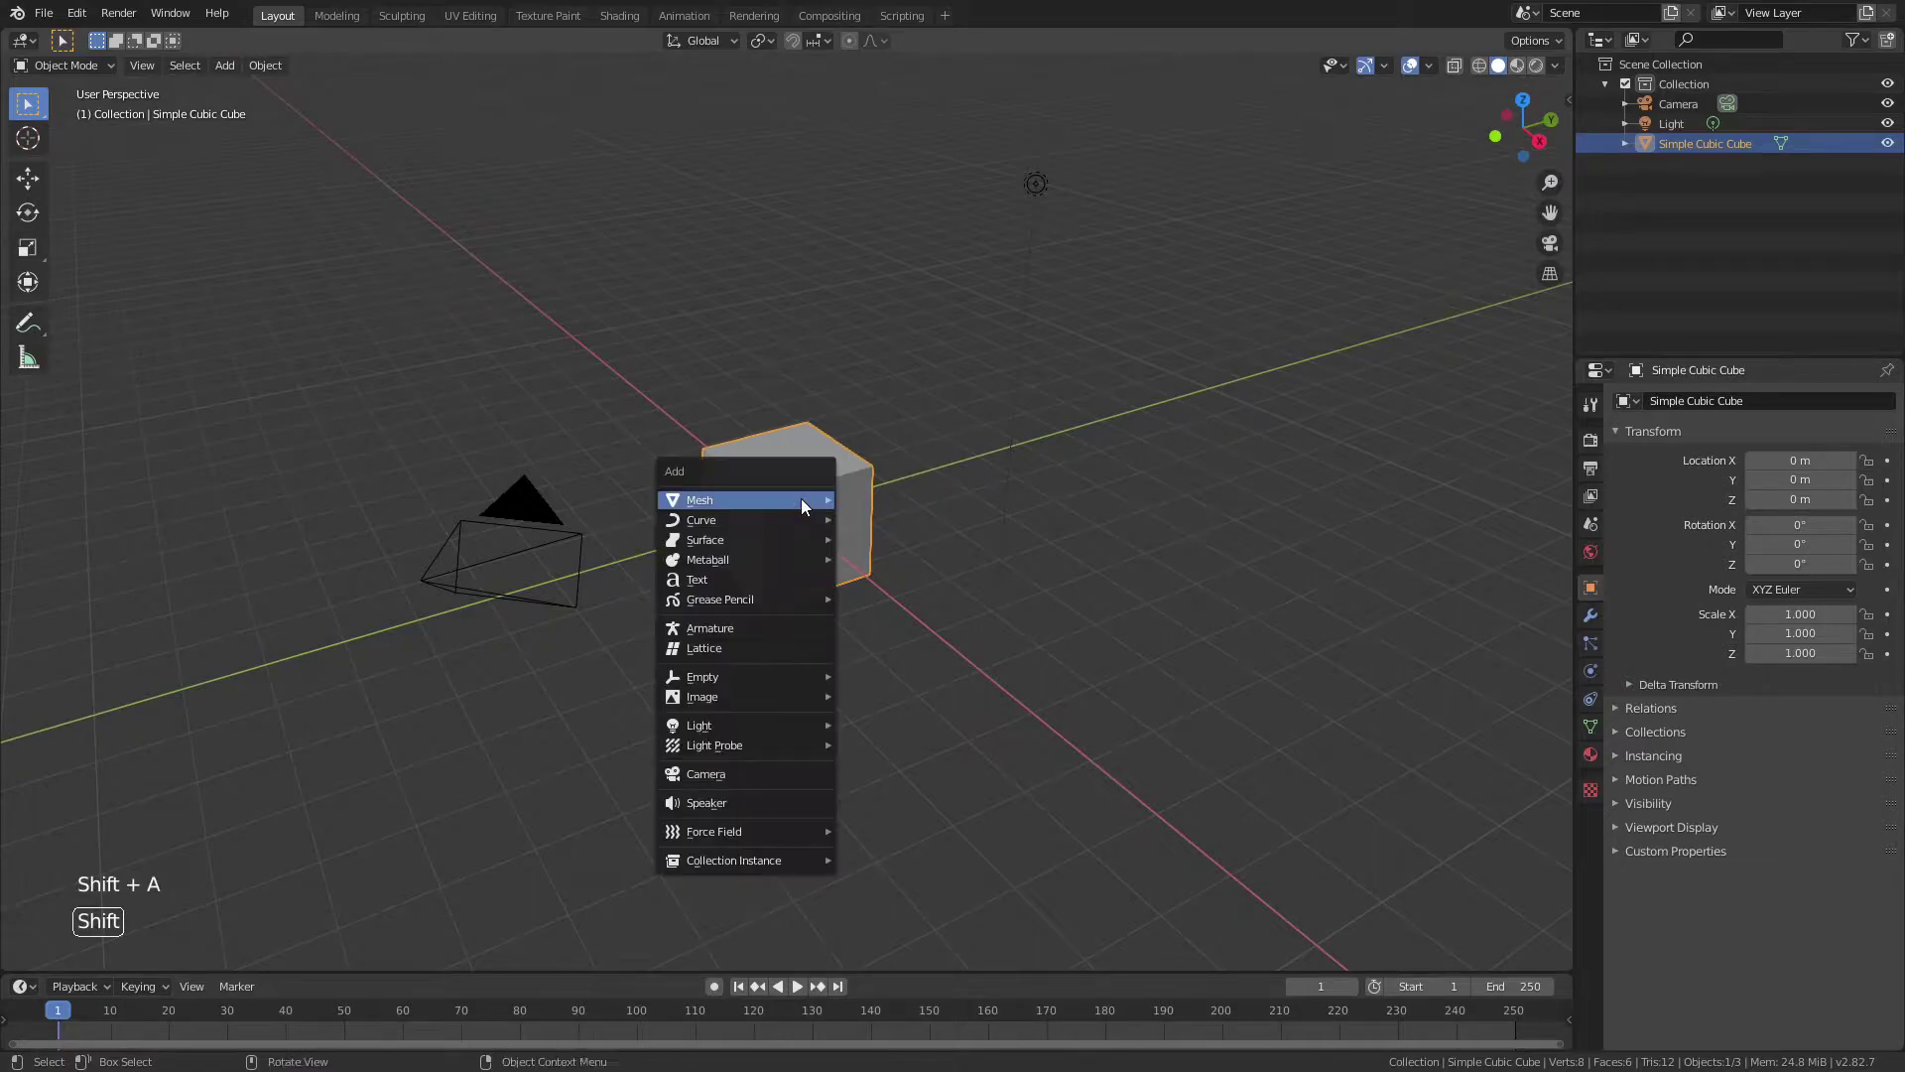
pyautogui.moveTo(801, 511)
pyautogui.click(911, 557)
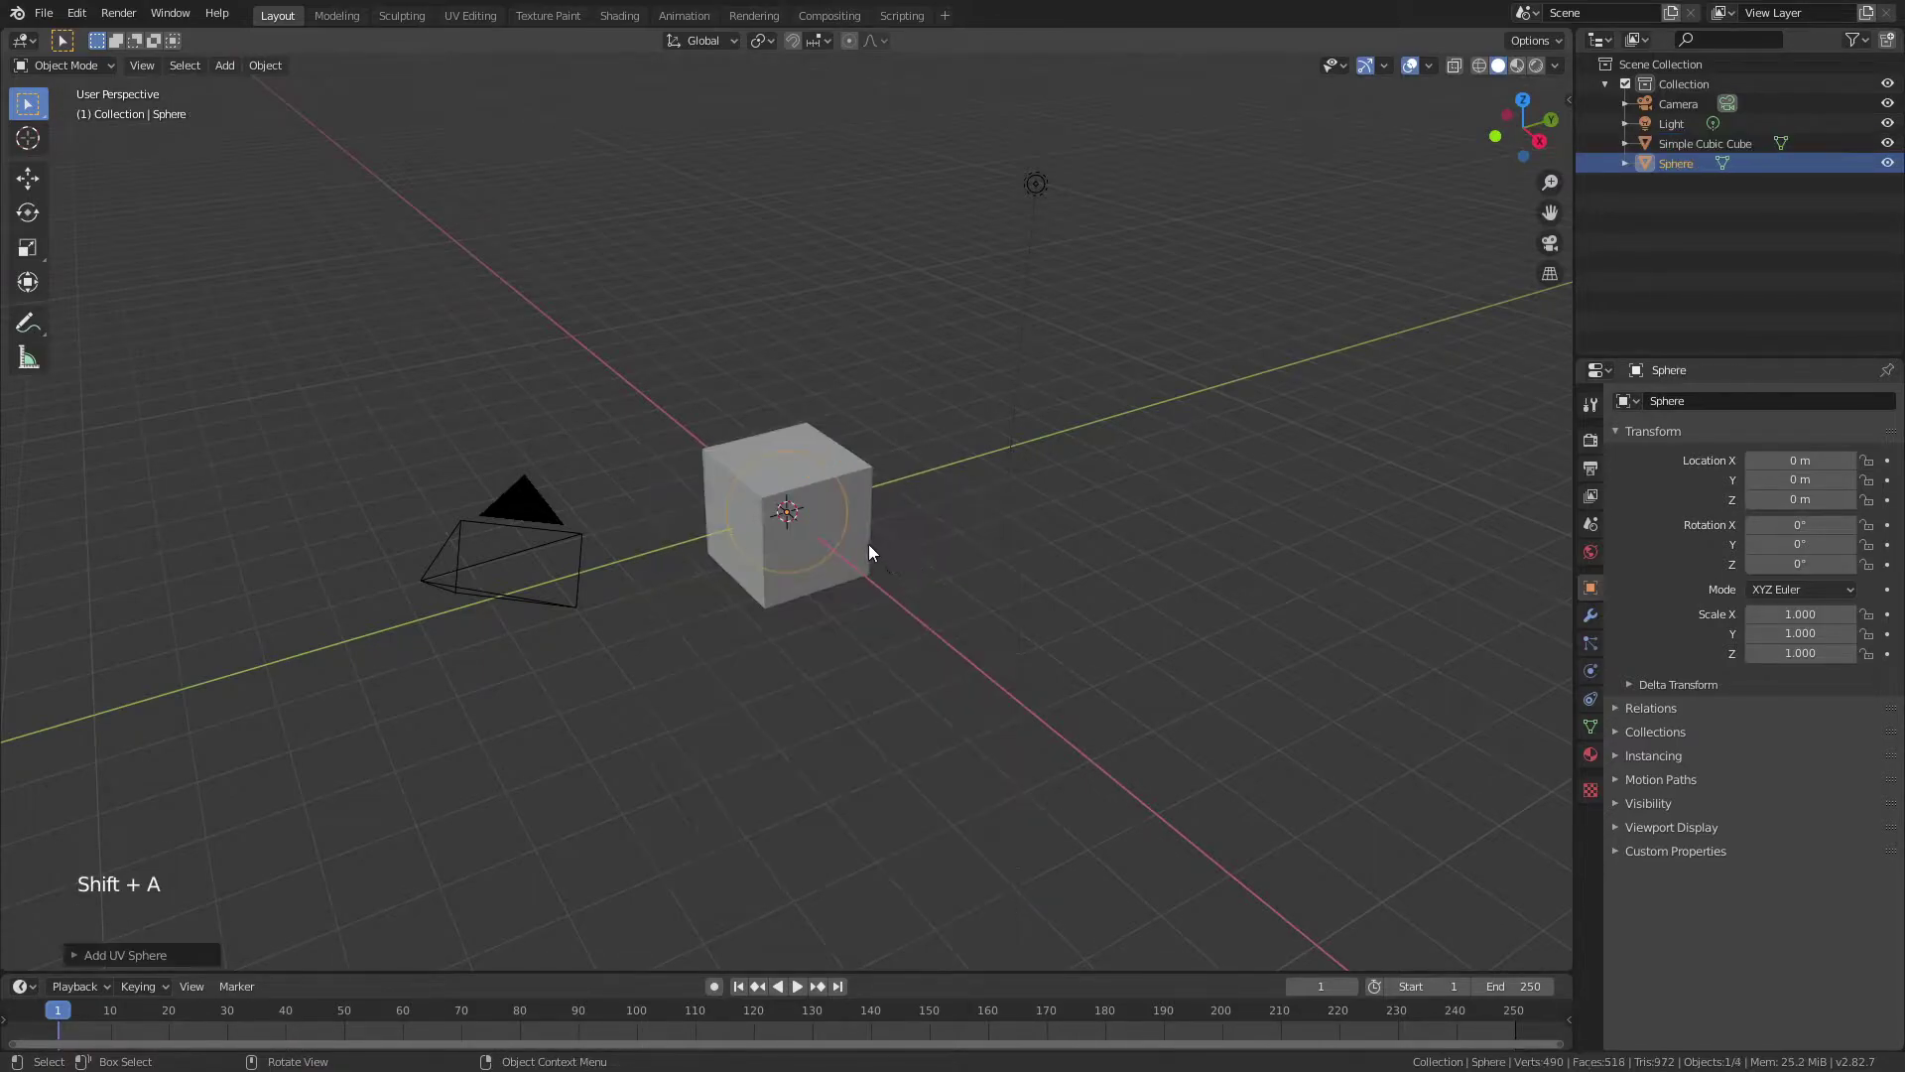
pyautogui.press('ctrl')
pyautogui.hotkey('ctrl', '1')
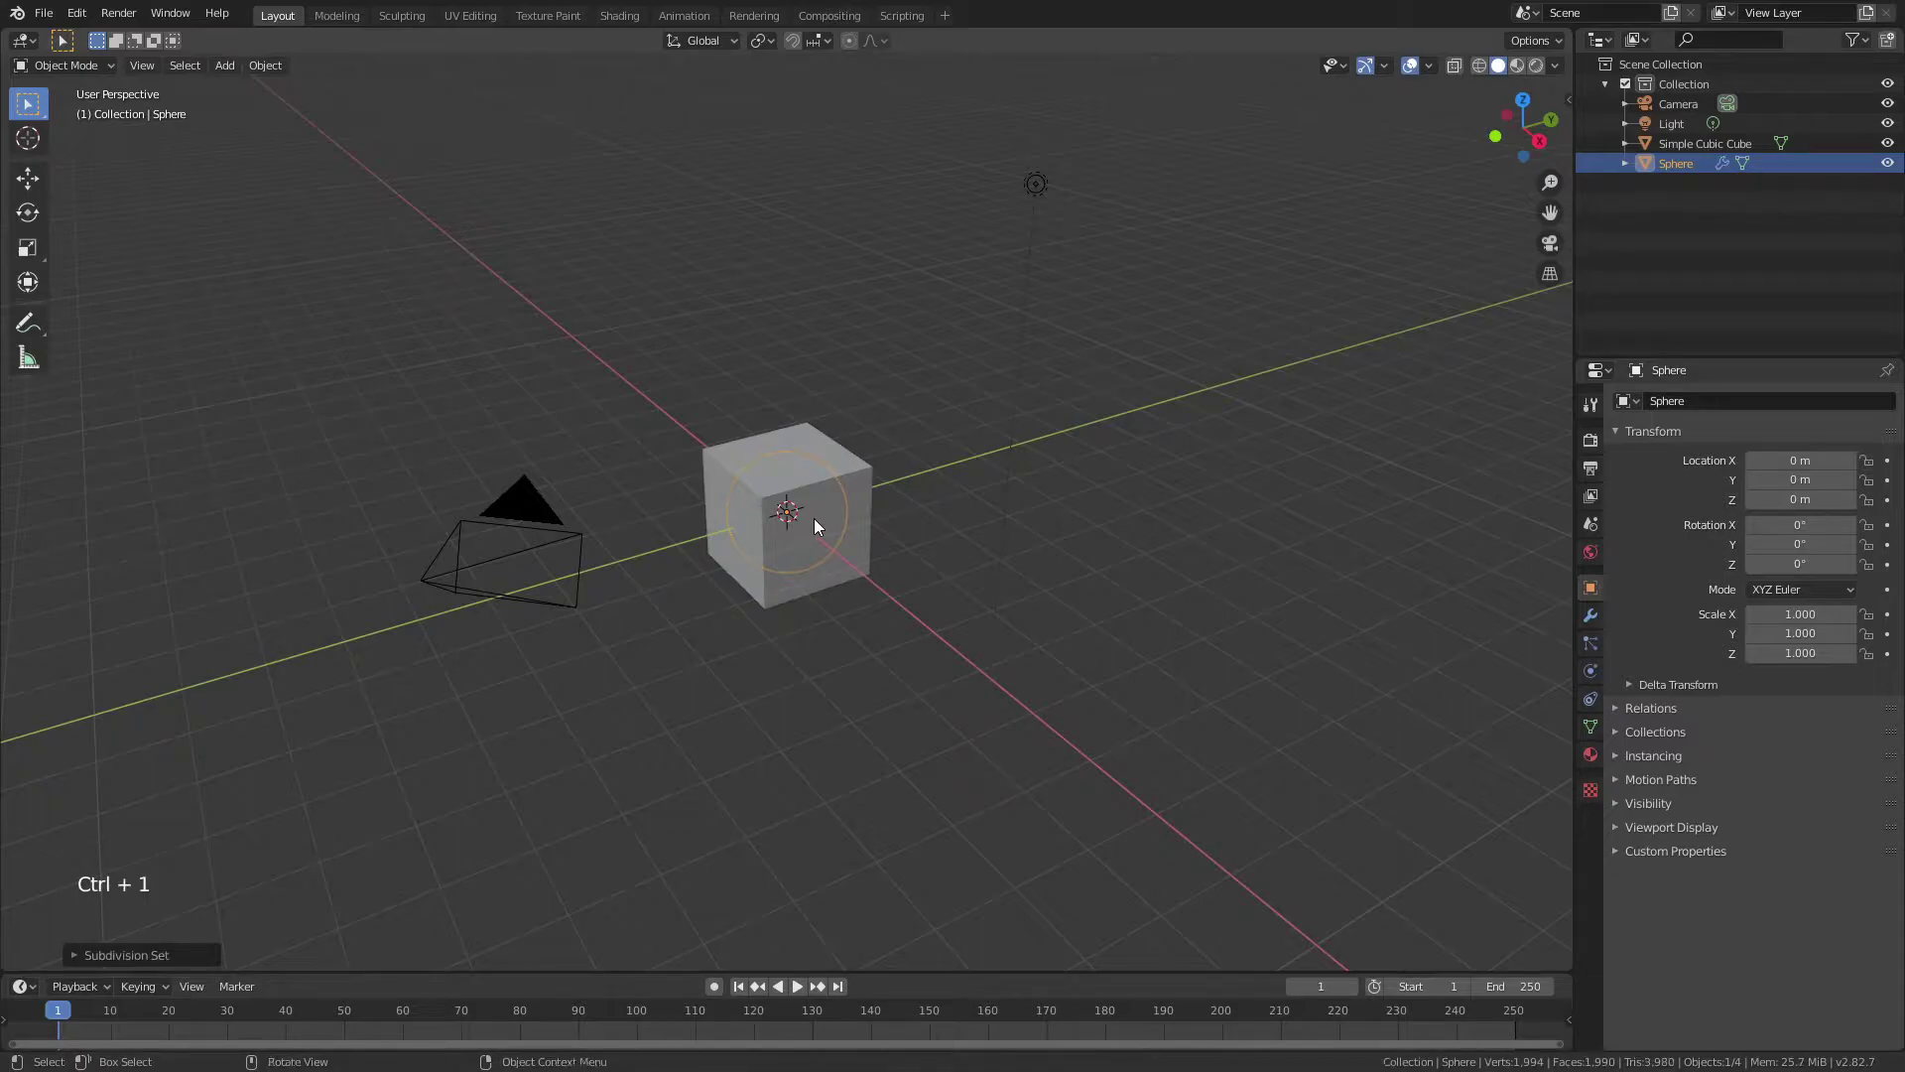
pyautogui.click(1590, 615)
pyautogui.click(1662, 498)
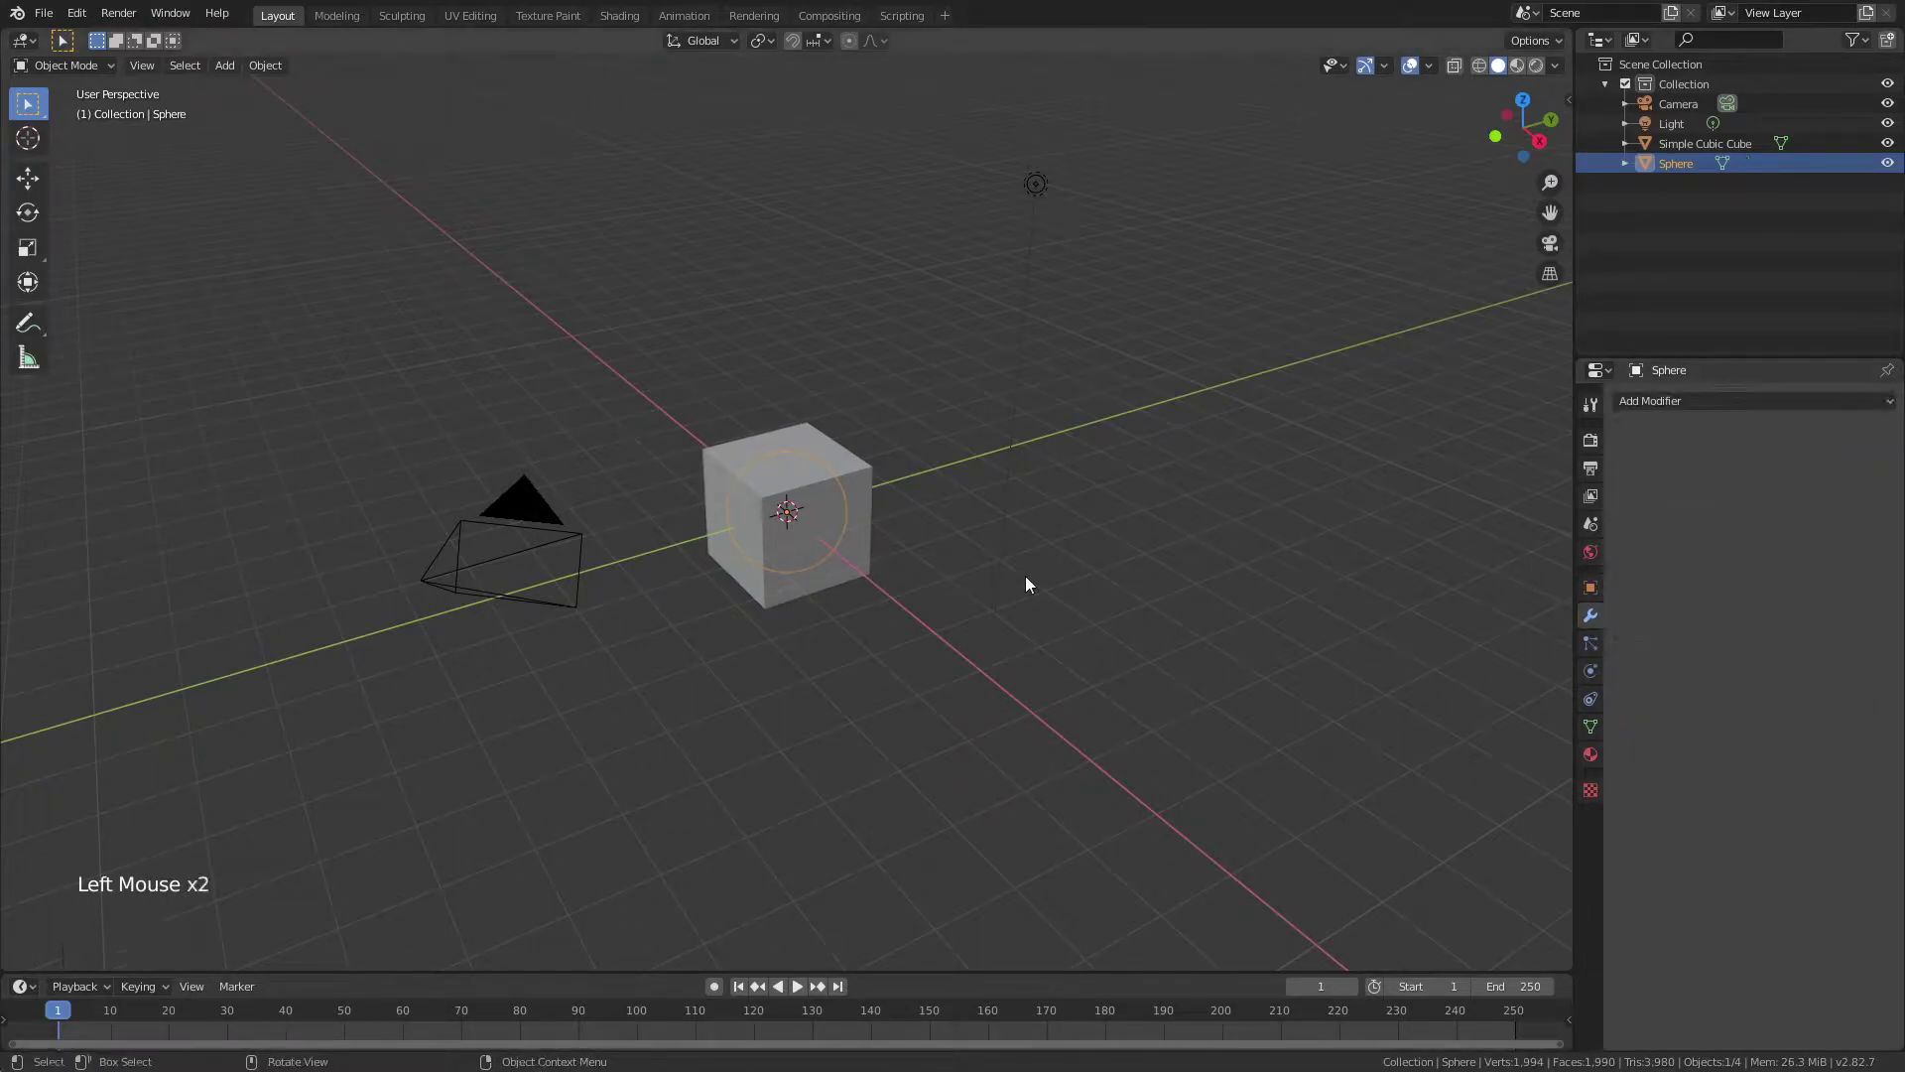
# - Move the sphere to the upper left of the cube and shade it smooth
pyautogui.press('g')
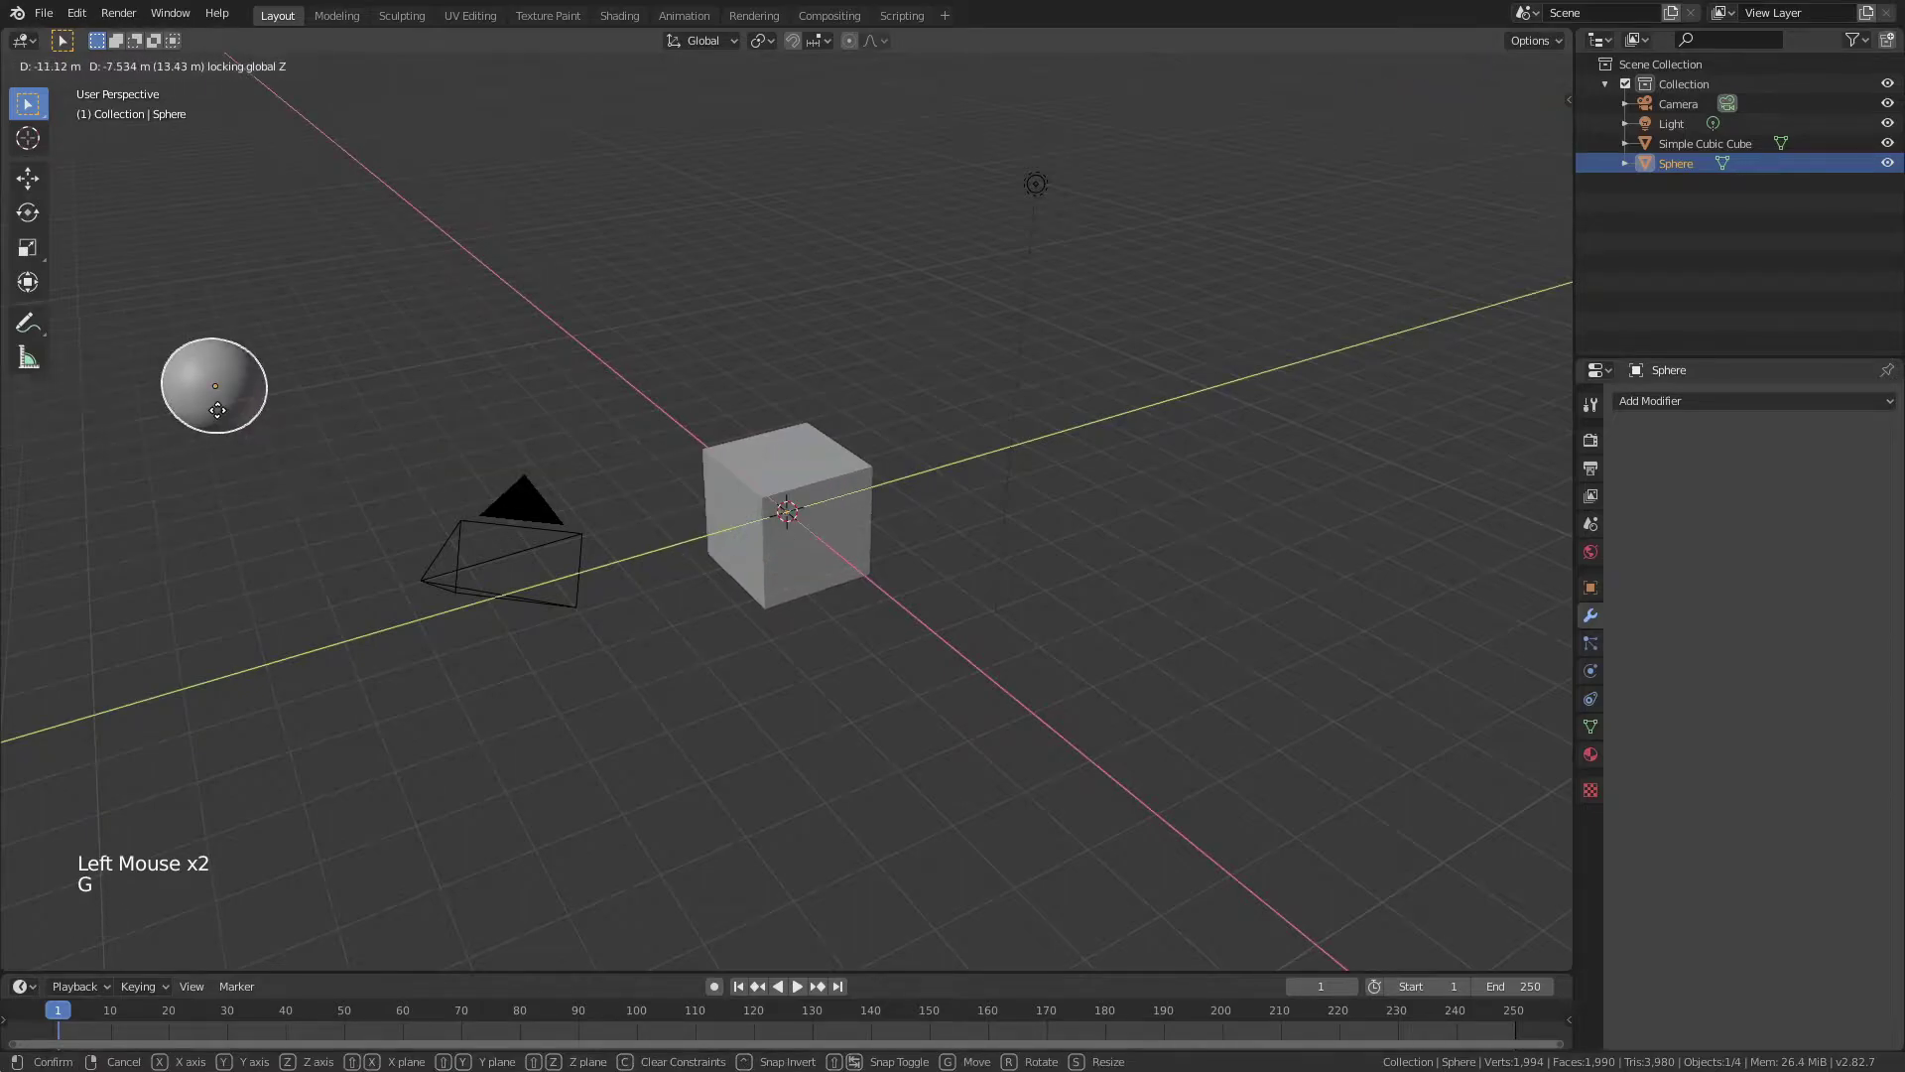
pyautogui.click(213, 412)
pyautogui.rightClick(200, 382)
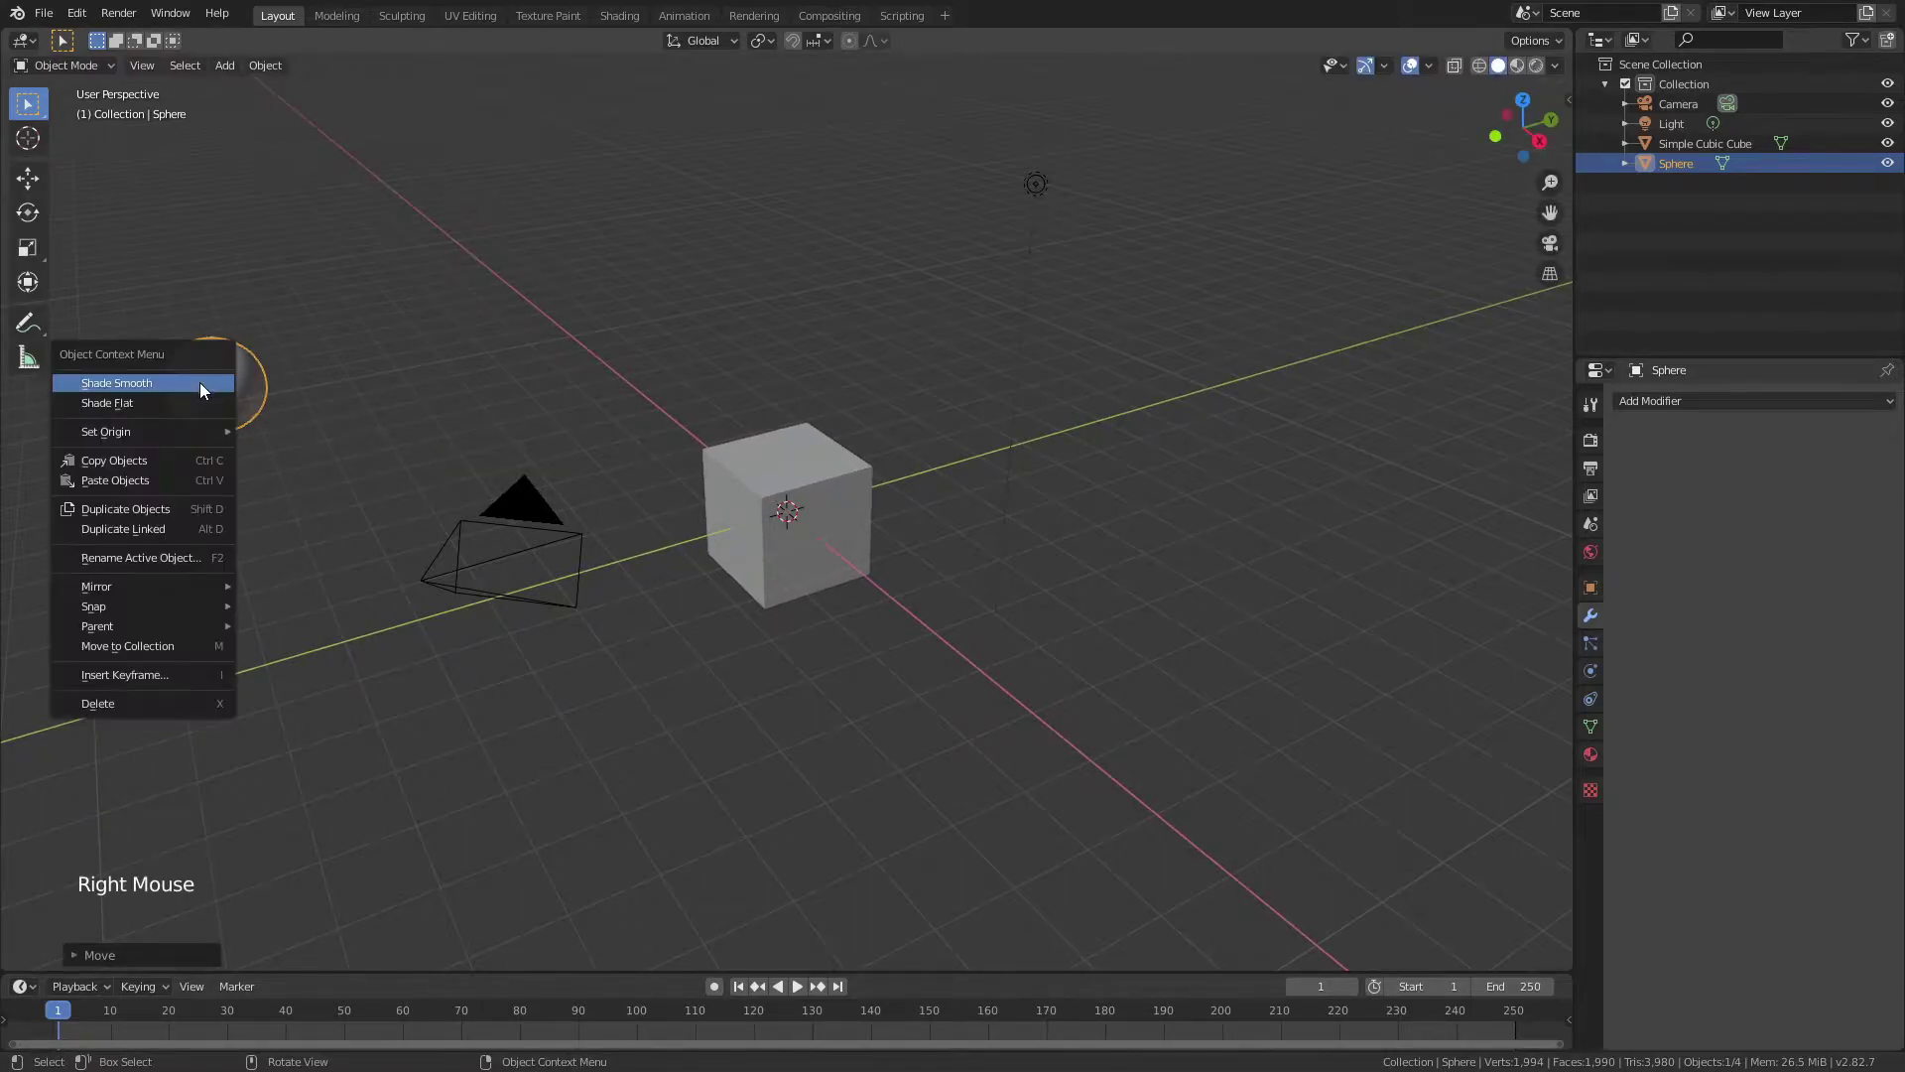
pyautogui.click(200, 383)
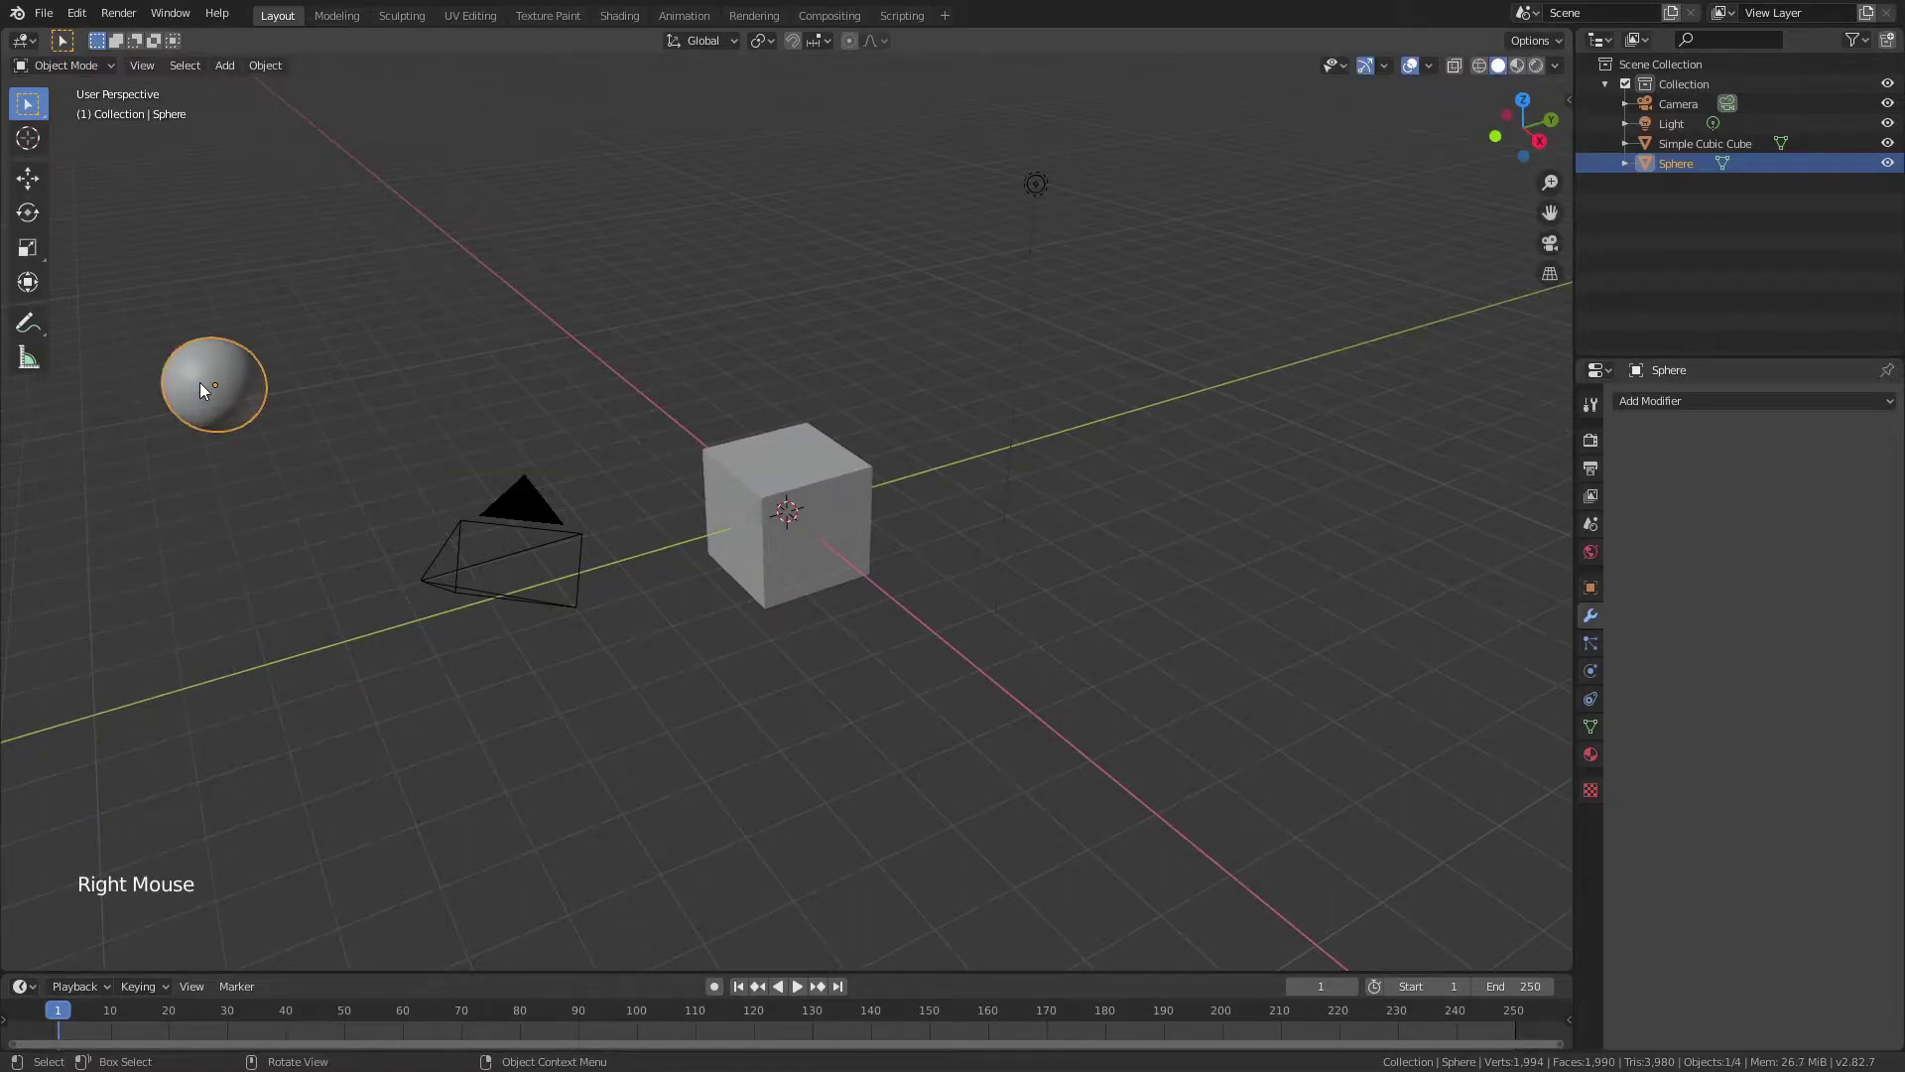
# - Add a Hair particle system with a count of 8 to Simple Cubic Cube
pyautogui.click(859, 486)
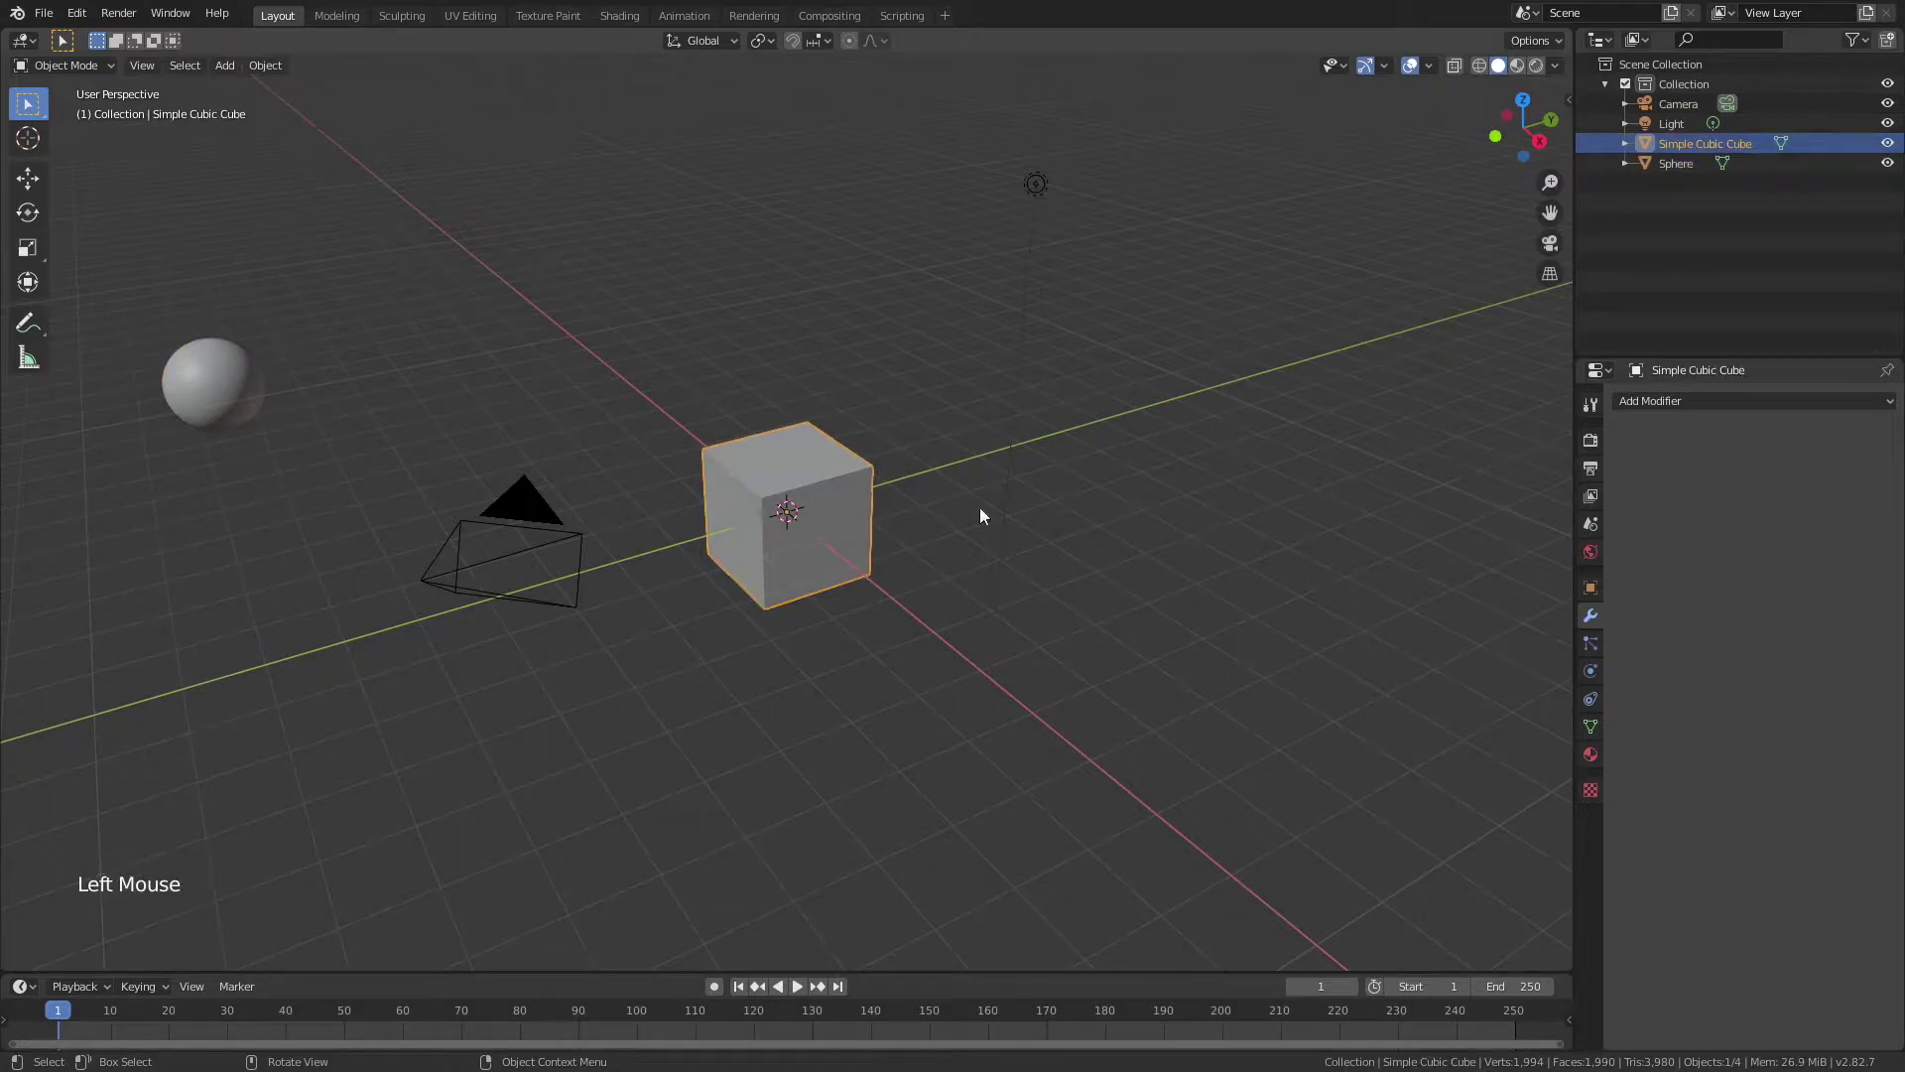
pyautogui.click(1592, 641)
pyautogui.click(1888, 401)
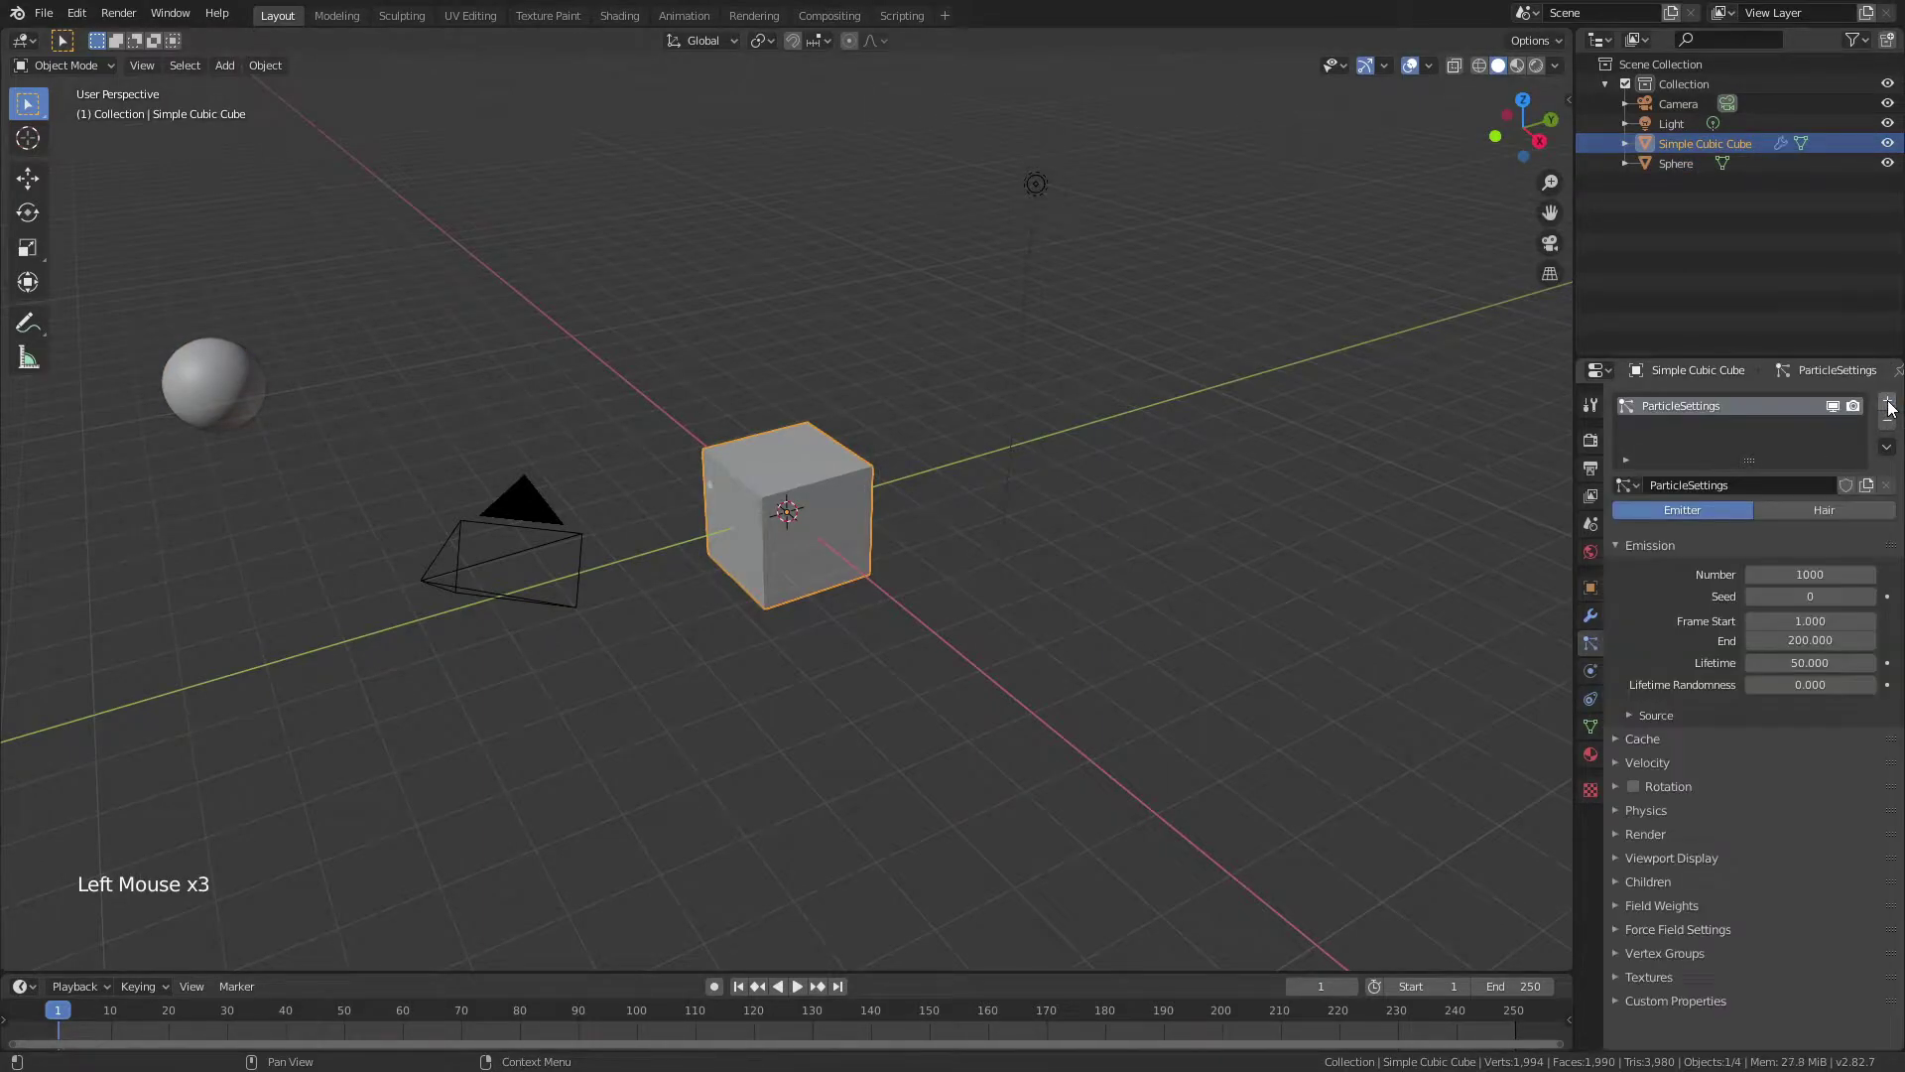
pyautogui.click(1822, 511)
pyautogui.click(1805, 596)
pyautogui.write('8')
pyautogui.press('Return')
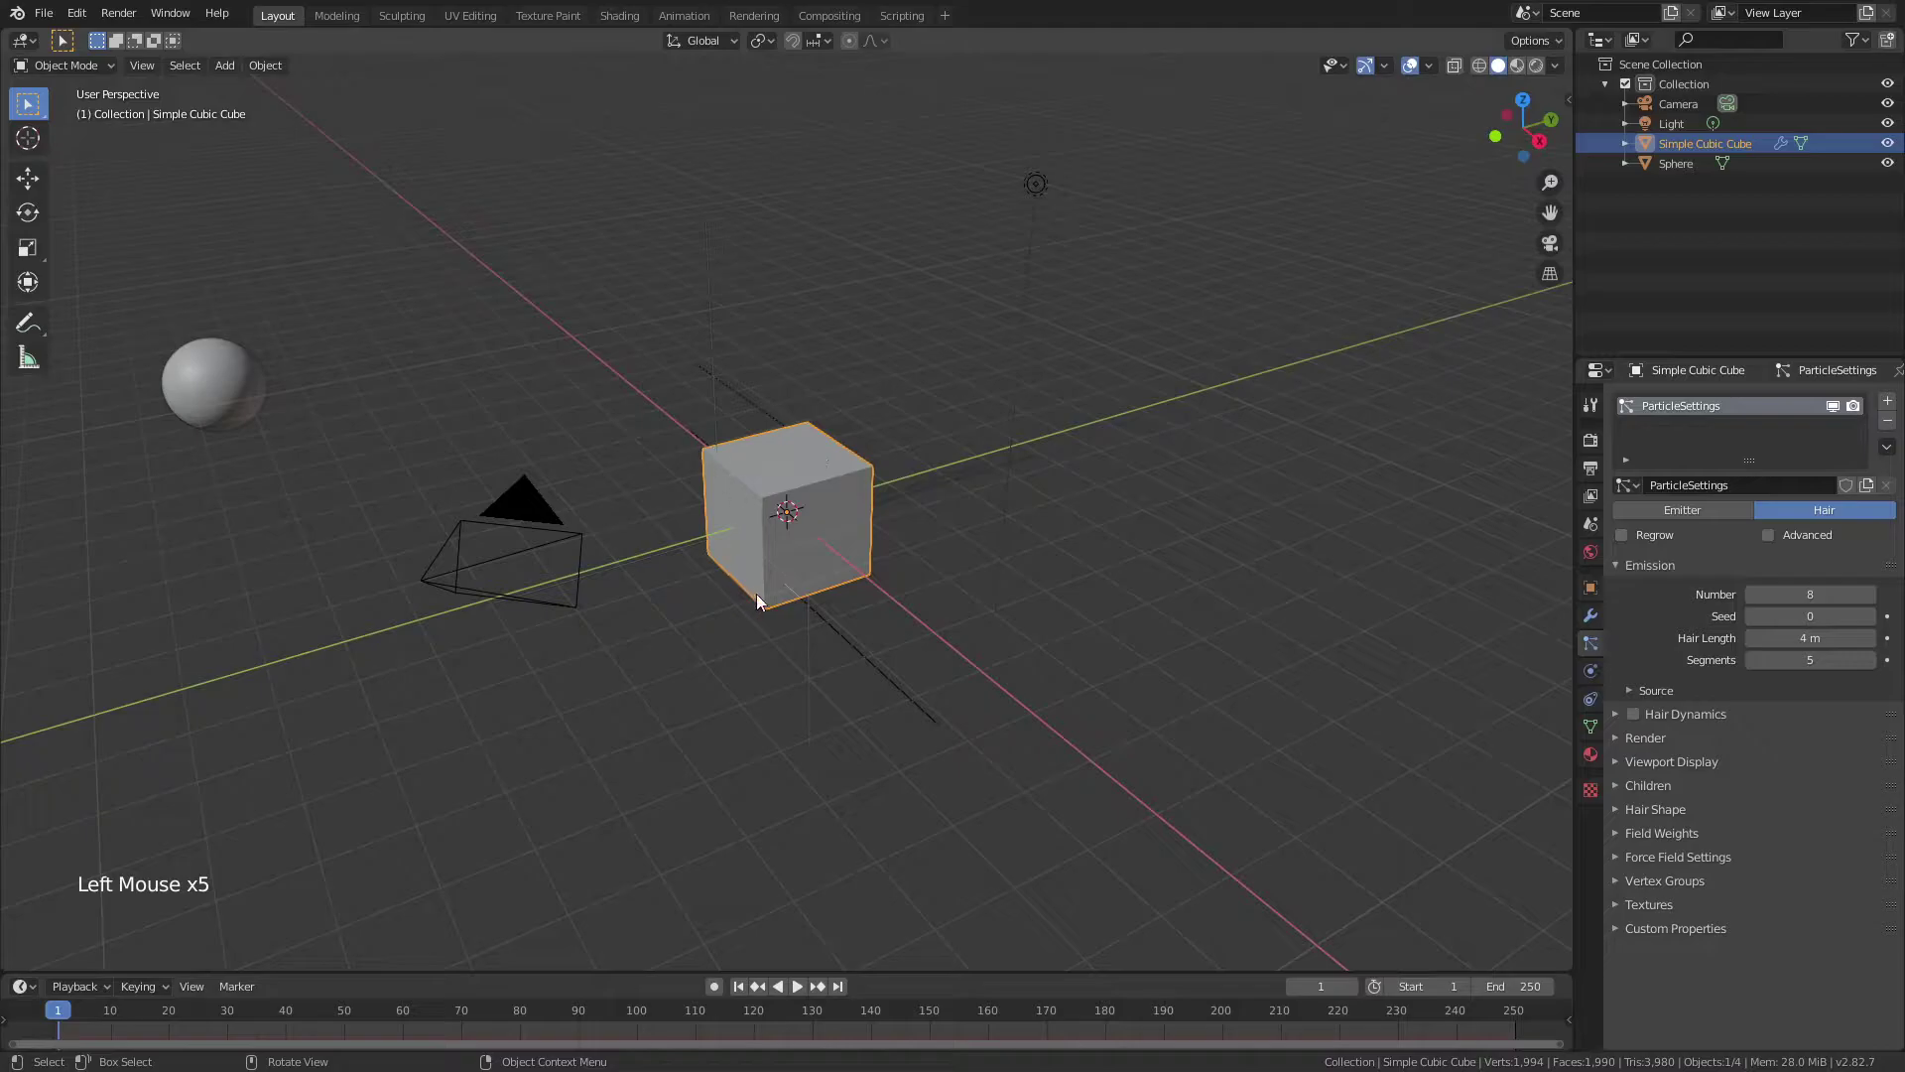
# - Emit the particles from the vertices with Random Order turned off
pyautogui.click(1630, 687)
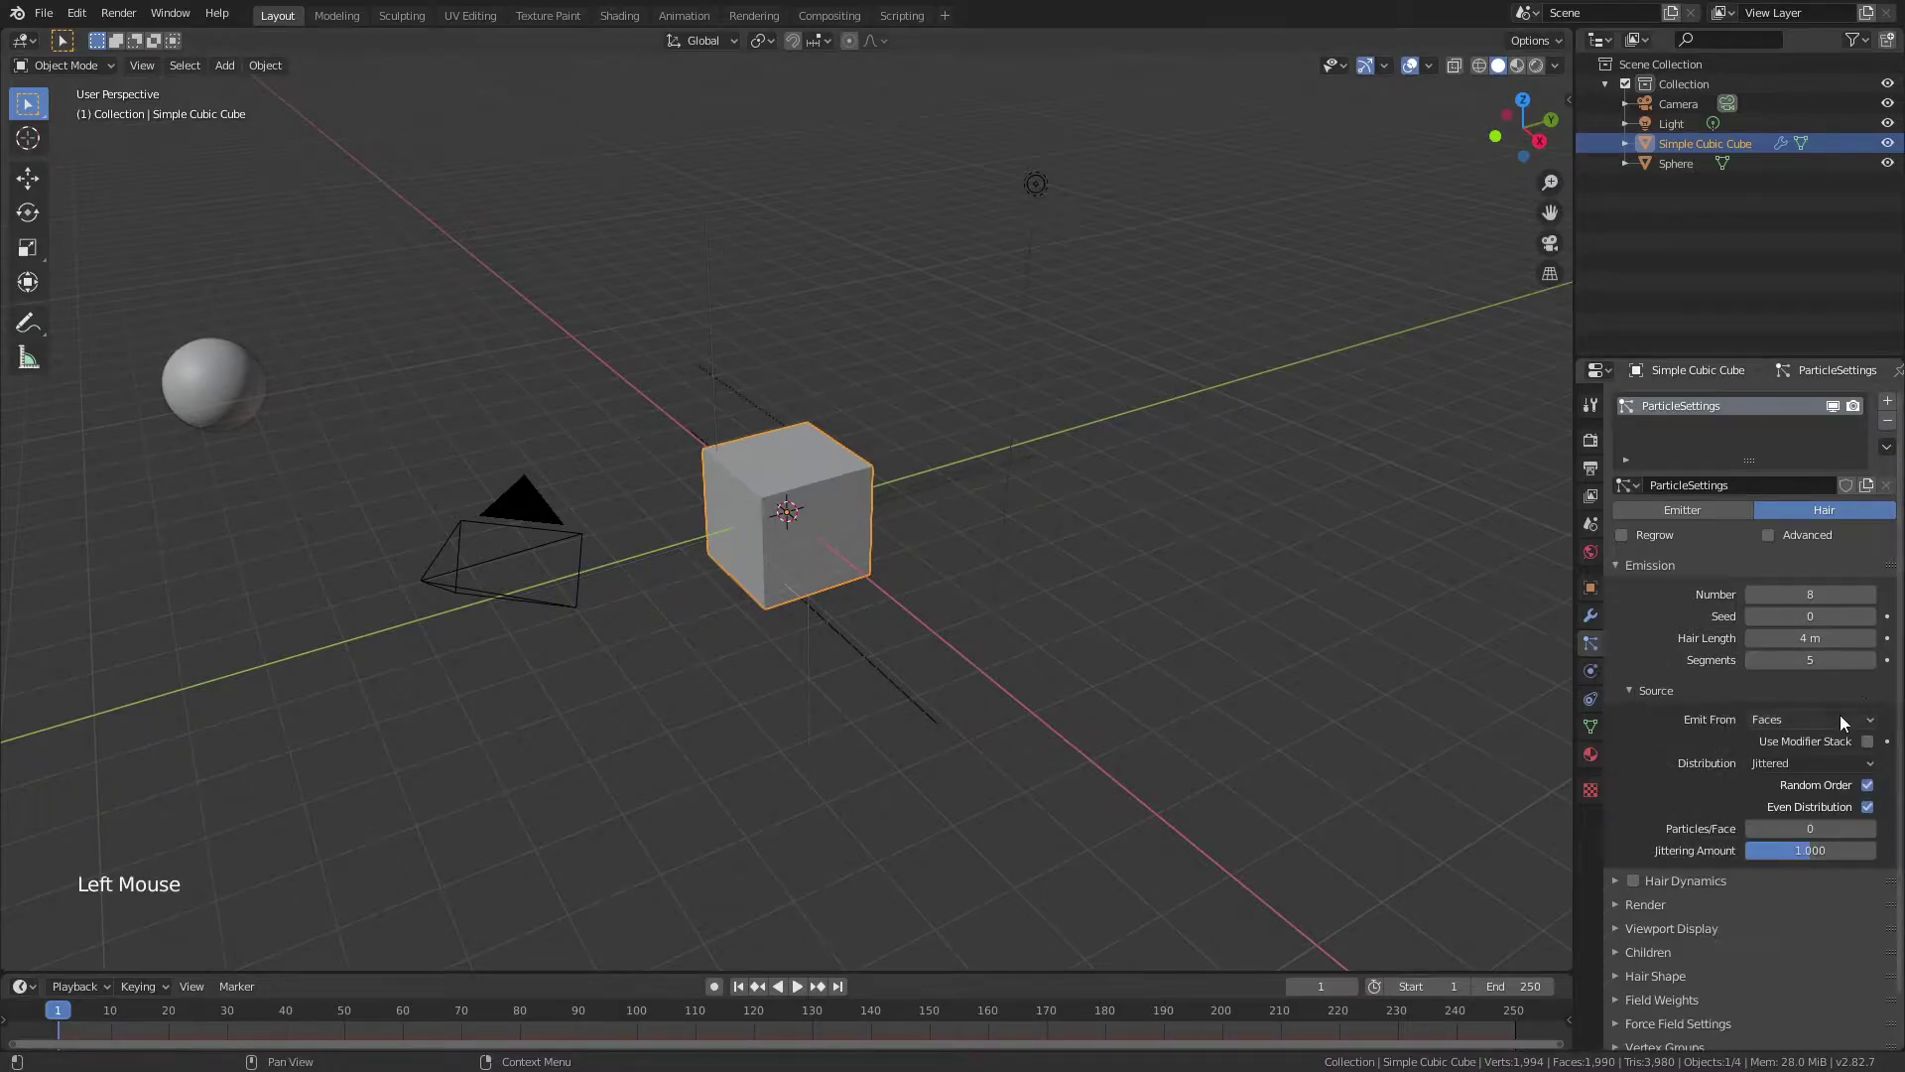
pyautogui.click(1824, 718)
pyautogui.click(1807, 734)
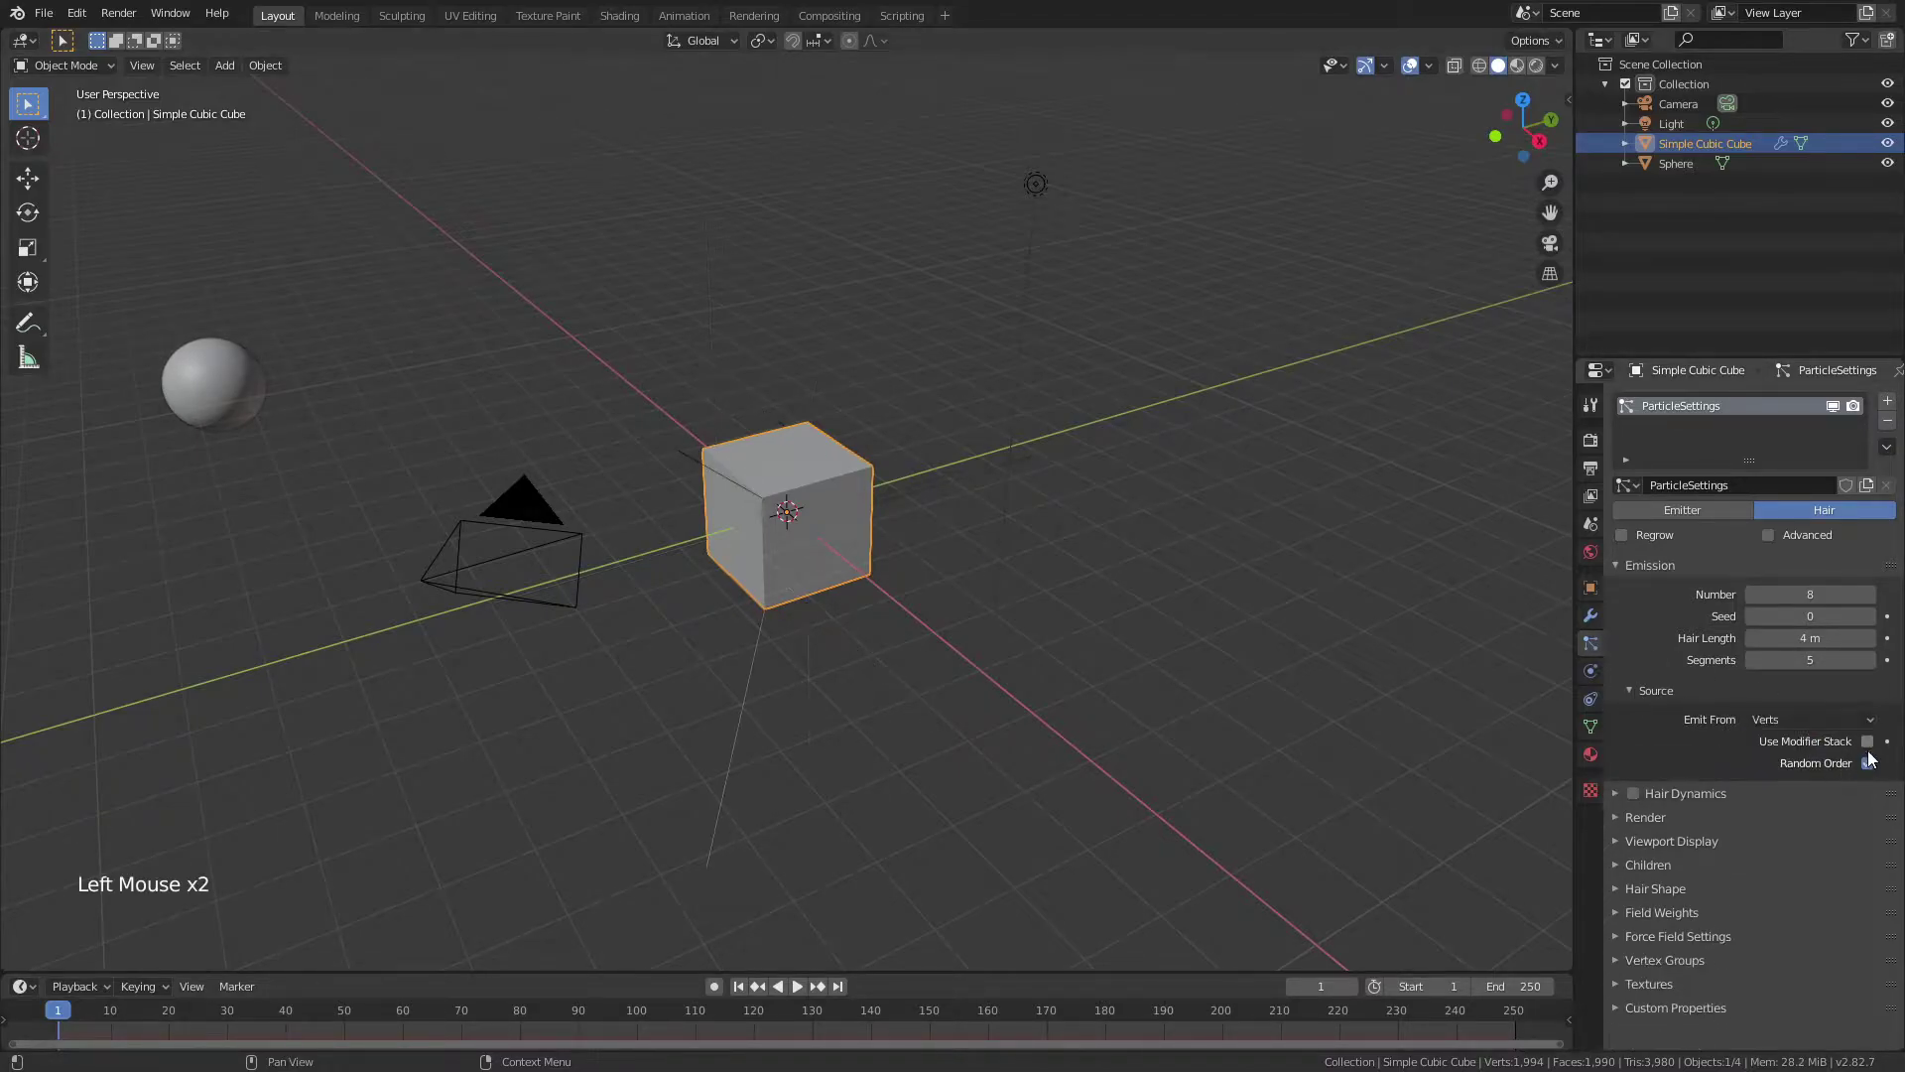
pyautogui.click(1867, 763)
# - Render the hair particles as Object, using Sphere as the instance object
pyautogui.click(1617, 816)
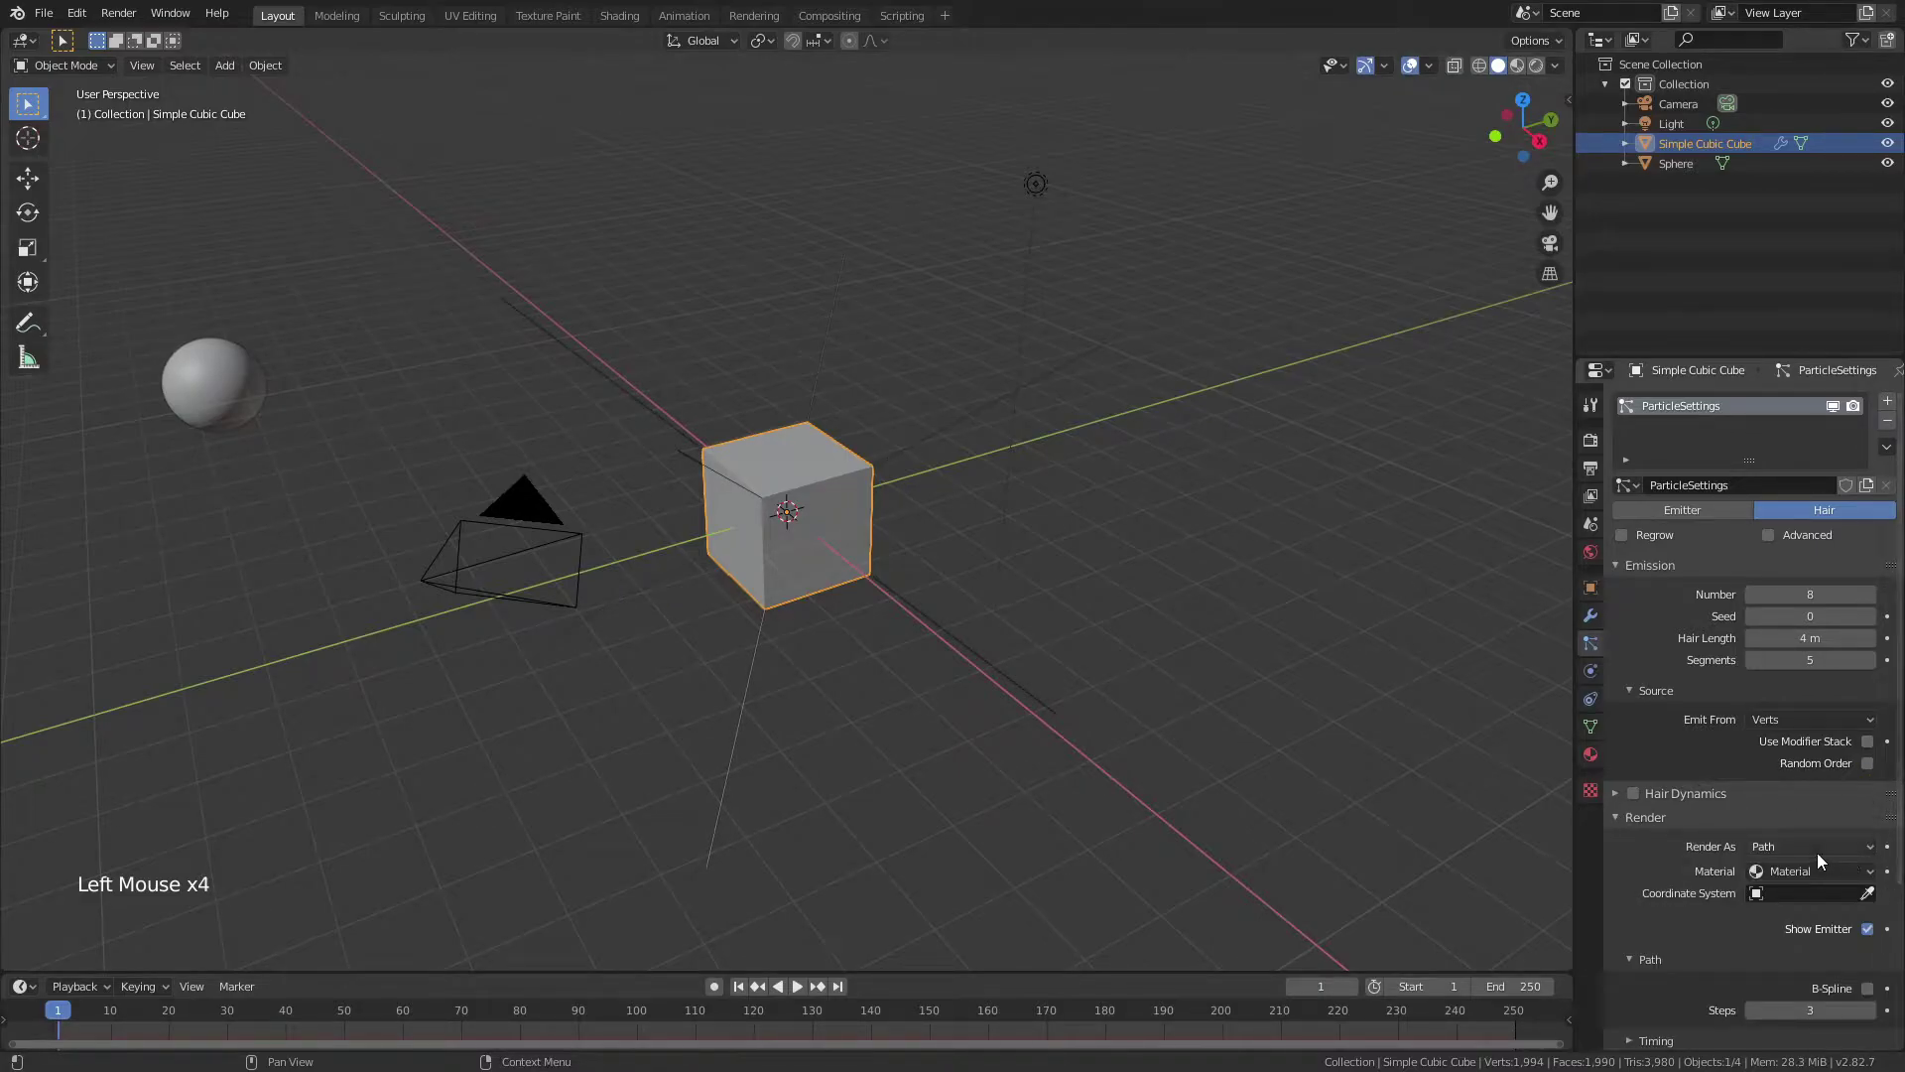
pyautogui.moveTo(1812, 849); pyautogui.dragTo(1789, 915)
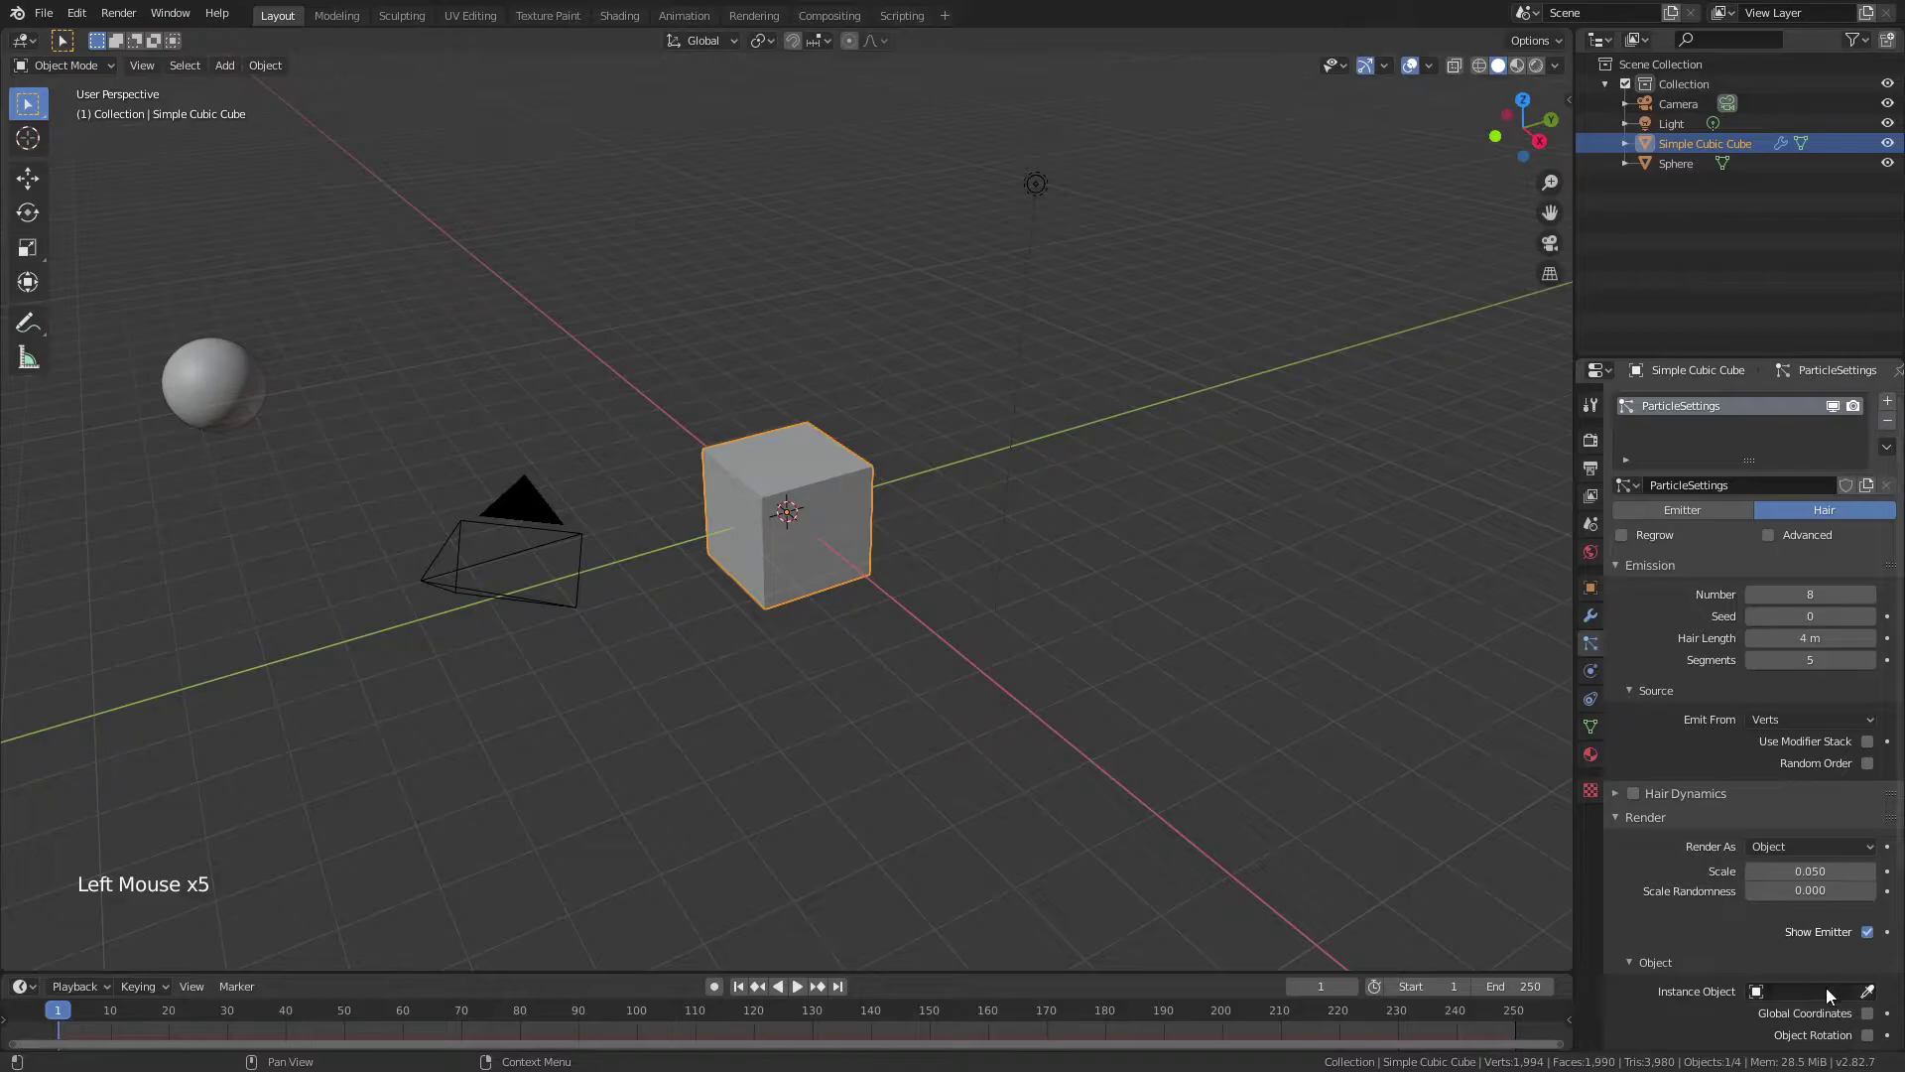
pyautogui.click(1816, 990)
pyautogui.click(1727, 844)
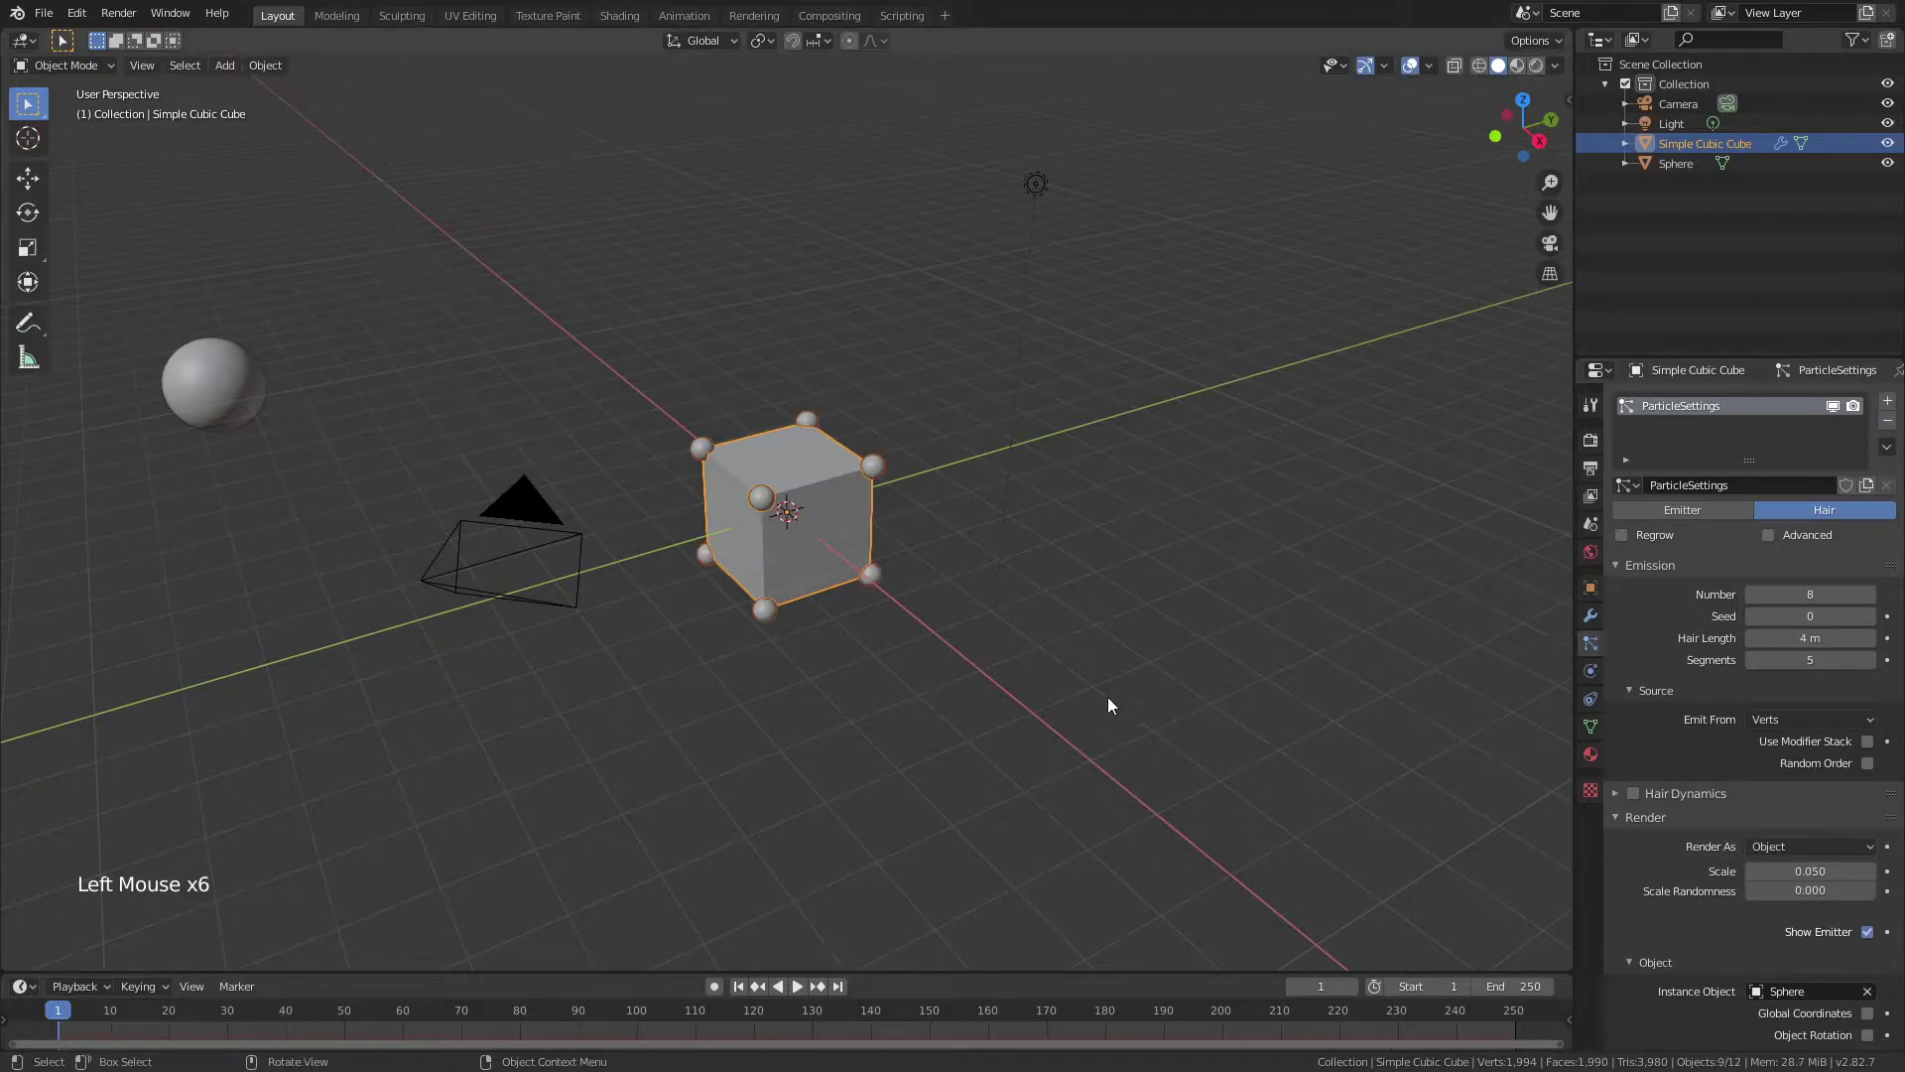
# - Turn off Show Emitter in Viewport Display so only the corner spheres show
pyautogui.scroll(-4, 1856, 933)
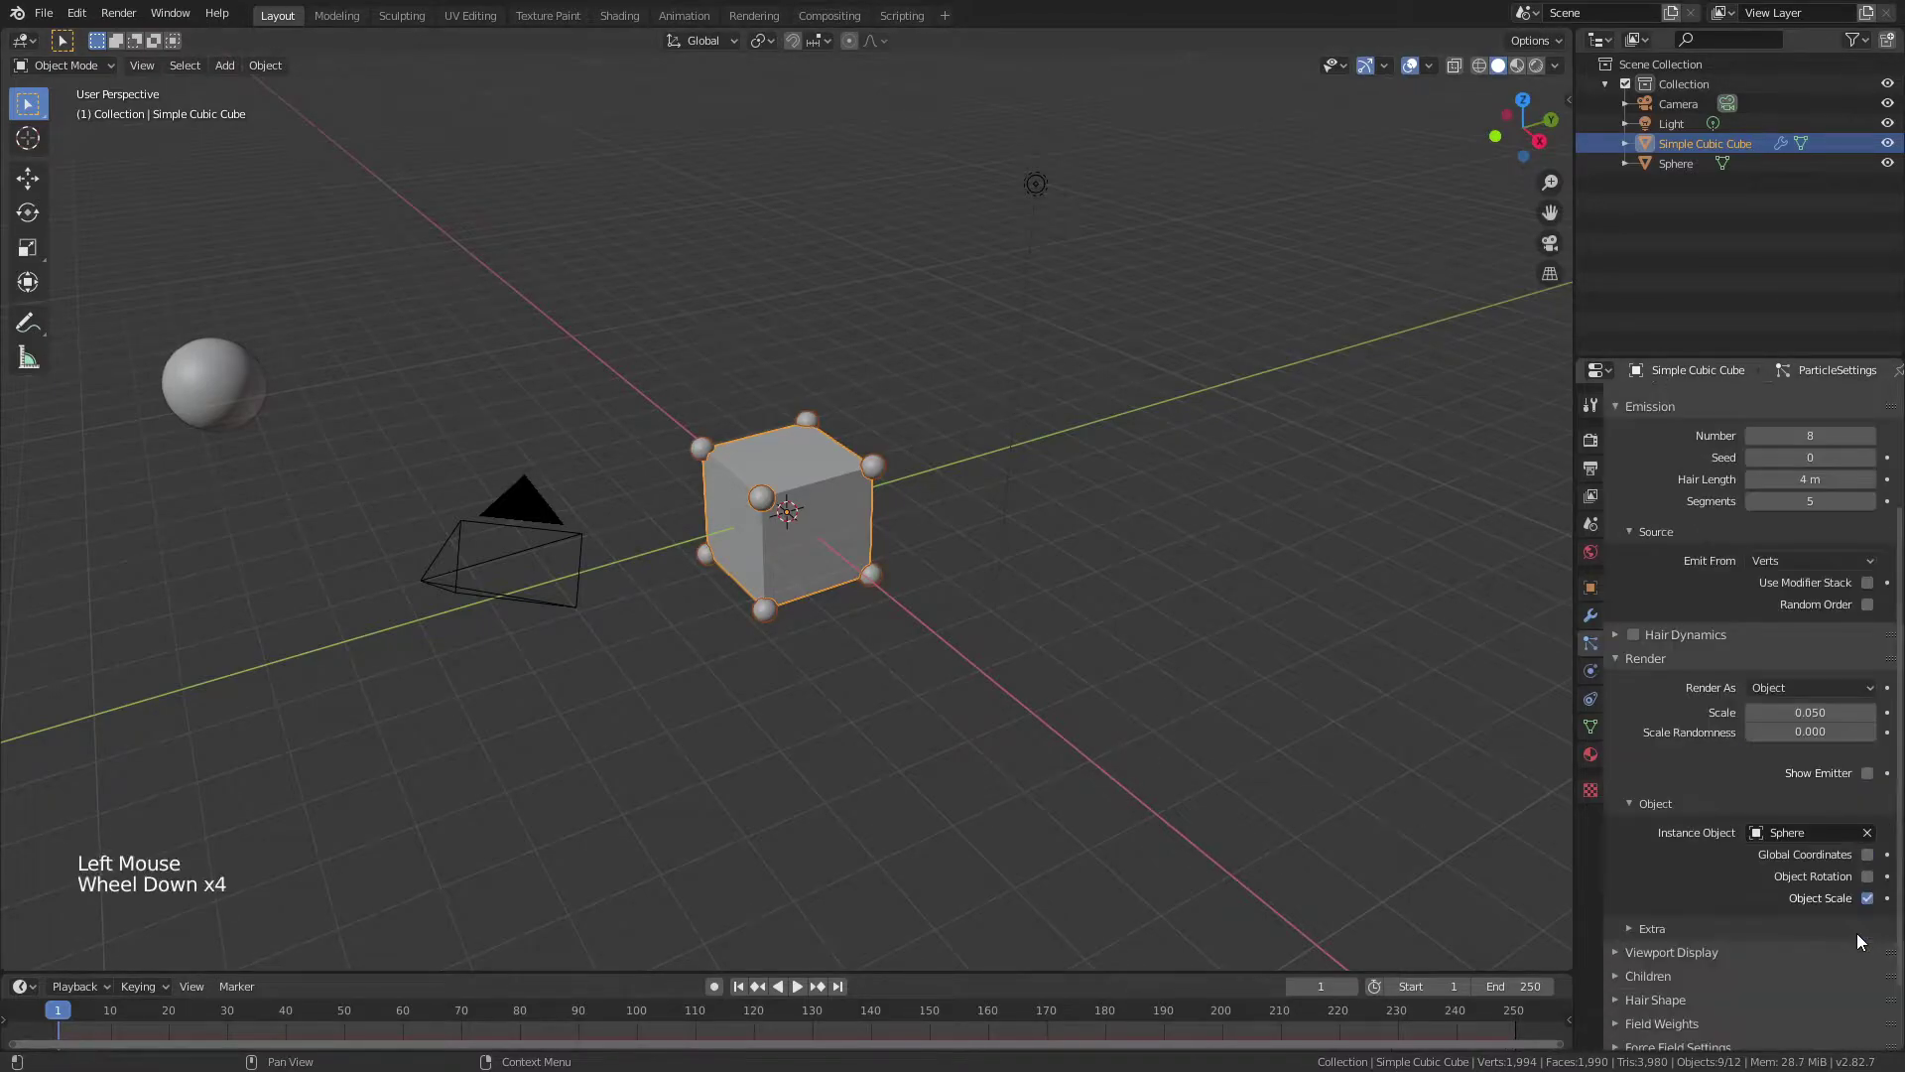
pyautogui.click(1631, 956)
pyautogui.scroll(-1, 1790, 927)
pyautogui.scroll(-2, 1790, 933)
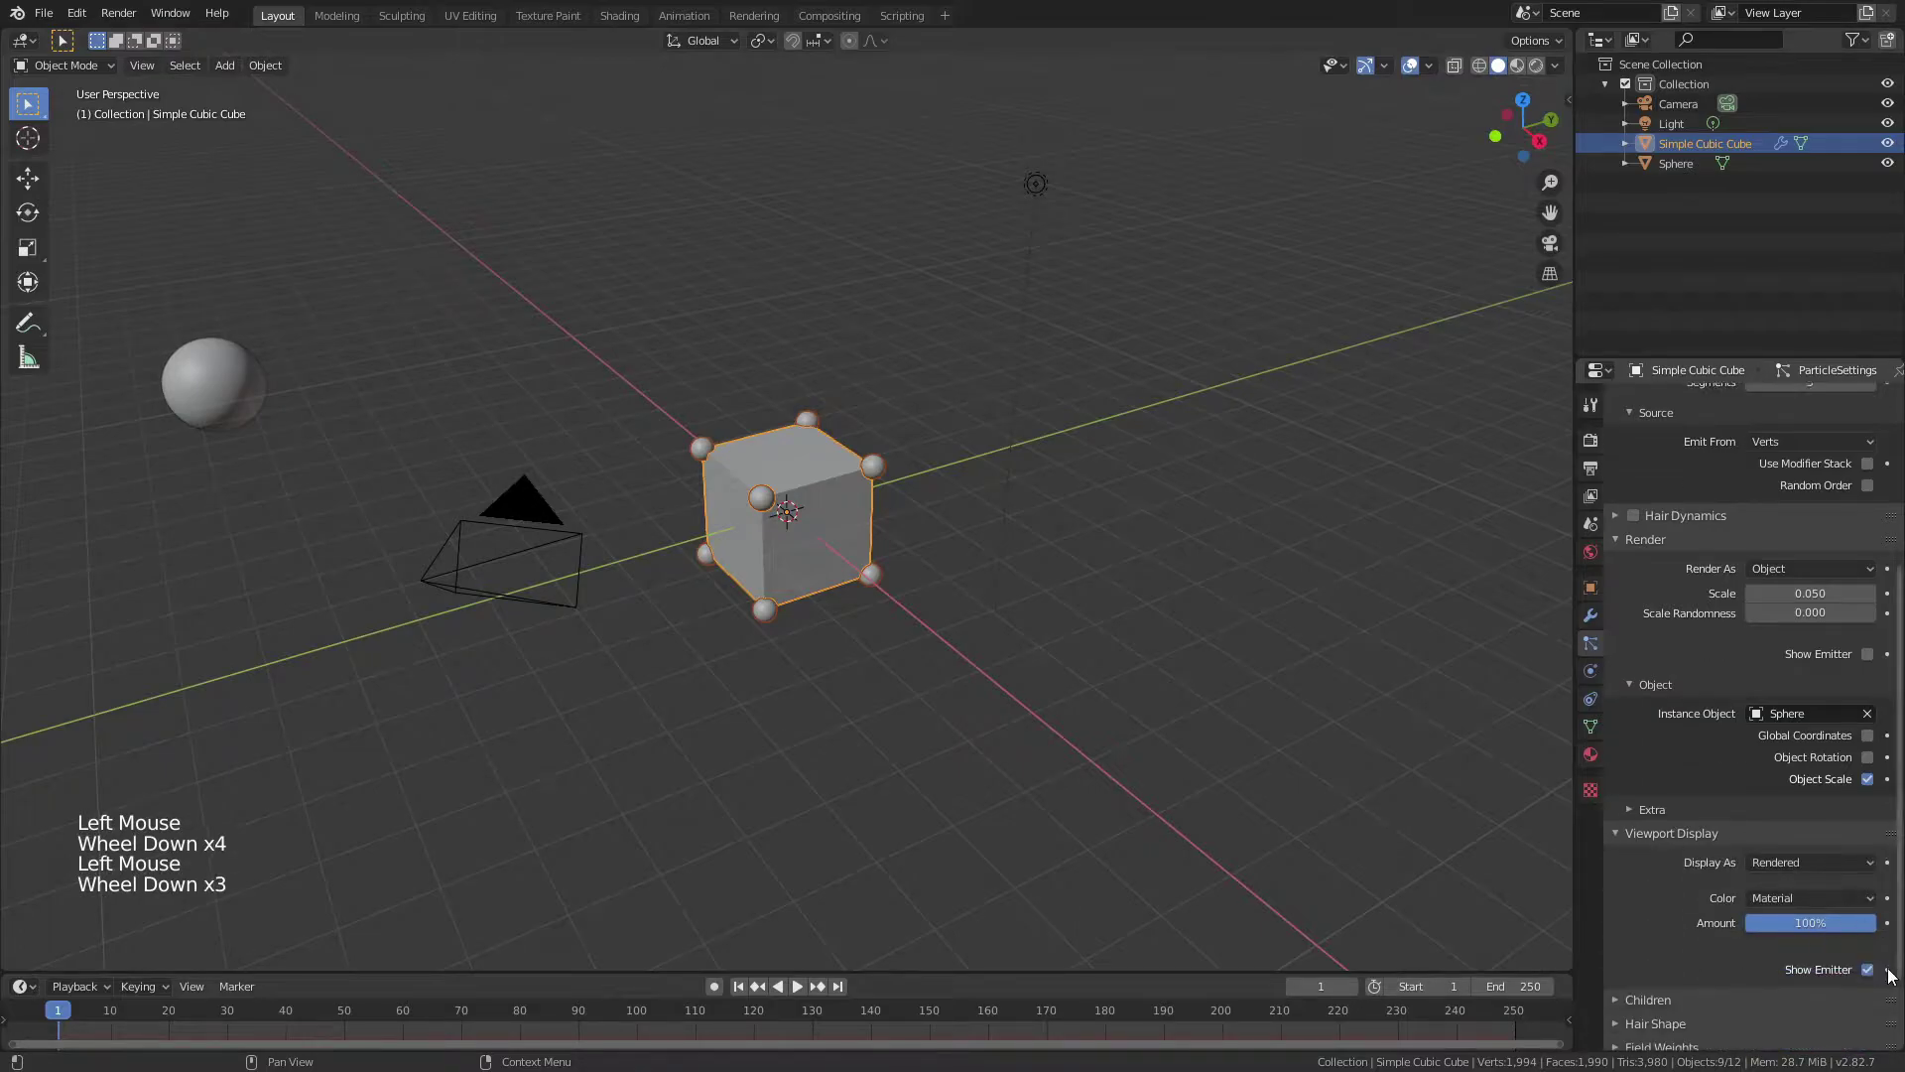
pyautogui.click(1868, 968)
pyautogui.scroll(6, 945, 601)
pyautogui.moveTo(940, 605); pyautogui.dragTo(900, 491, button='middle')
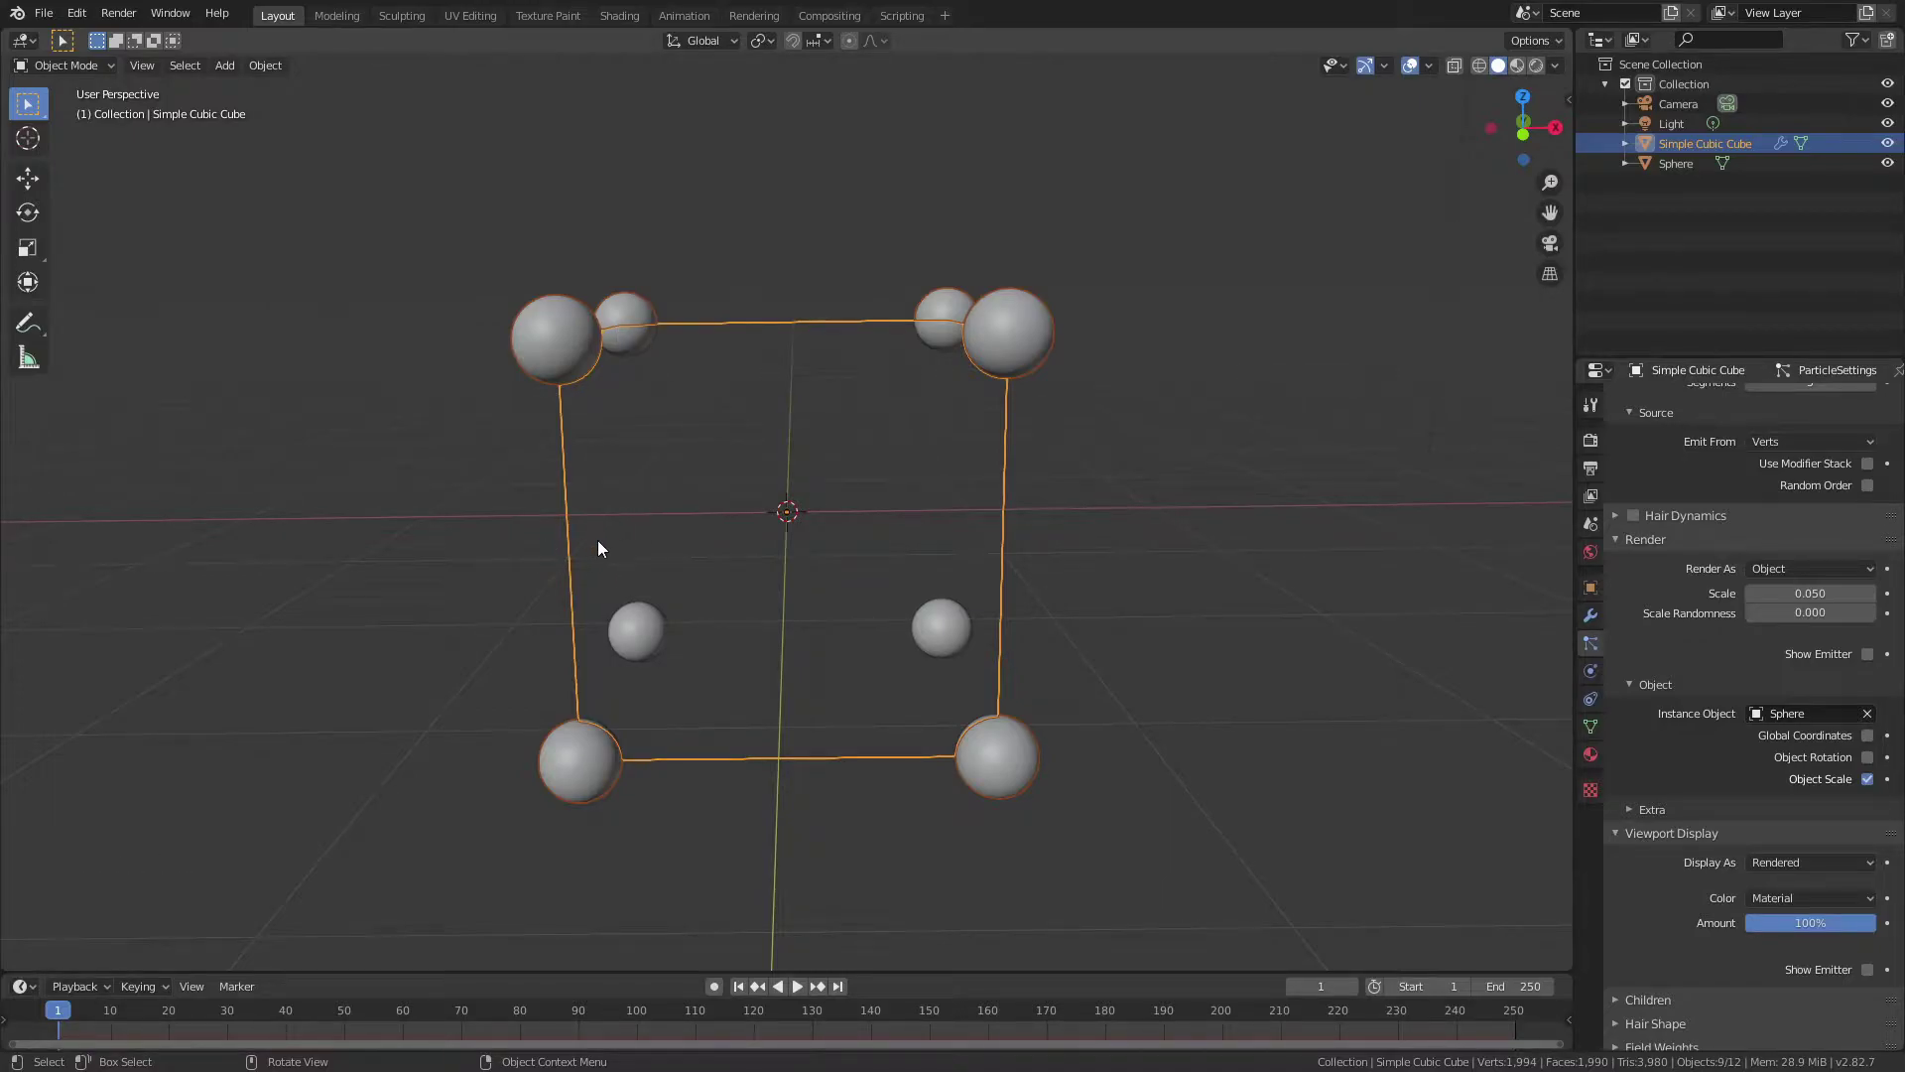
# - Set the particle Scale to 0.252 so neighbouring corner spheres touch
pyautogui.click(1844, 588)
pyautogui.write('.')
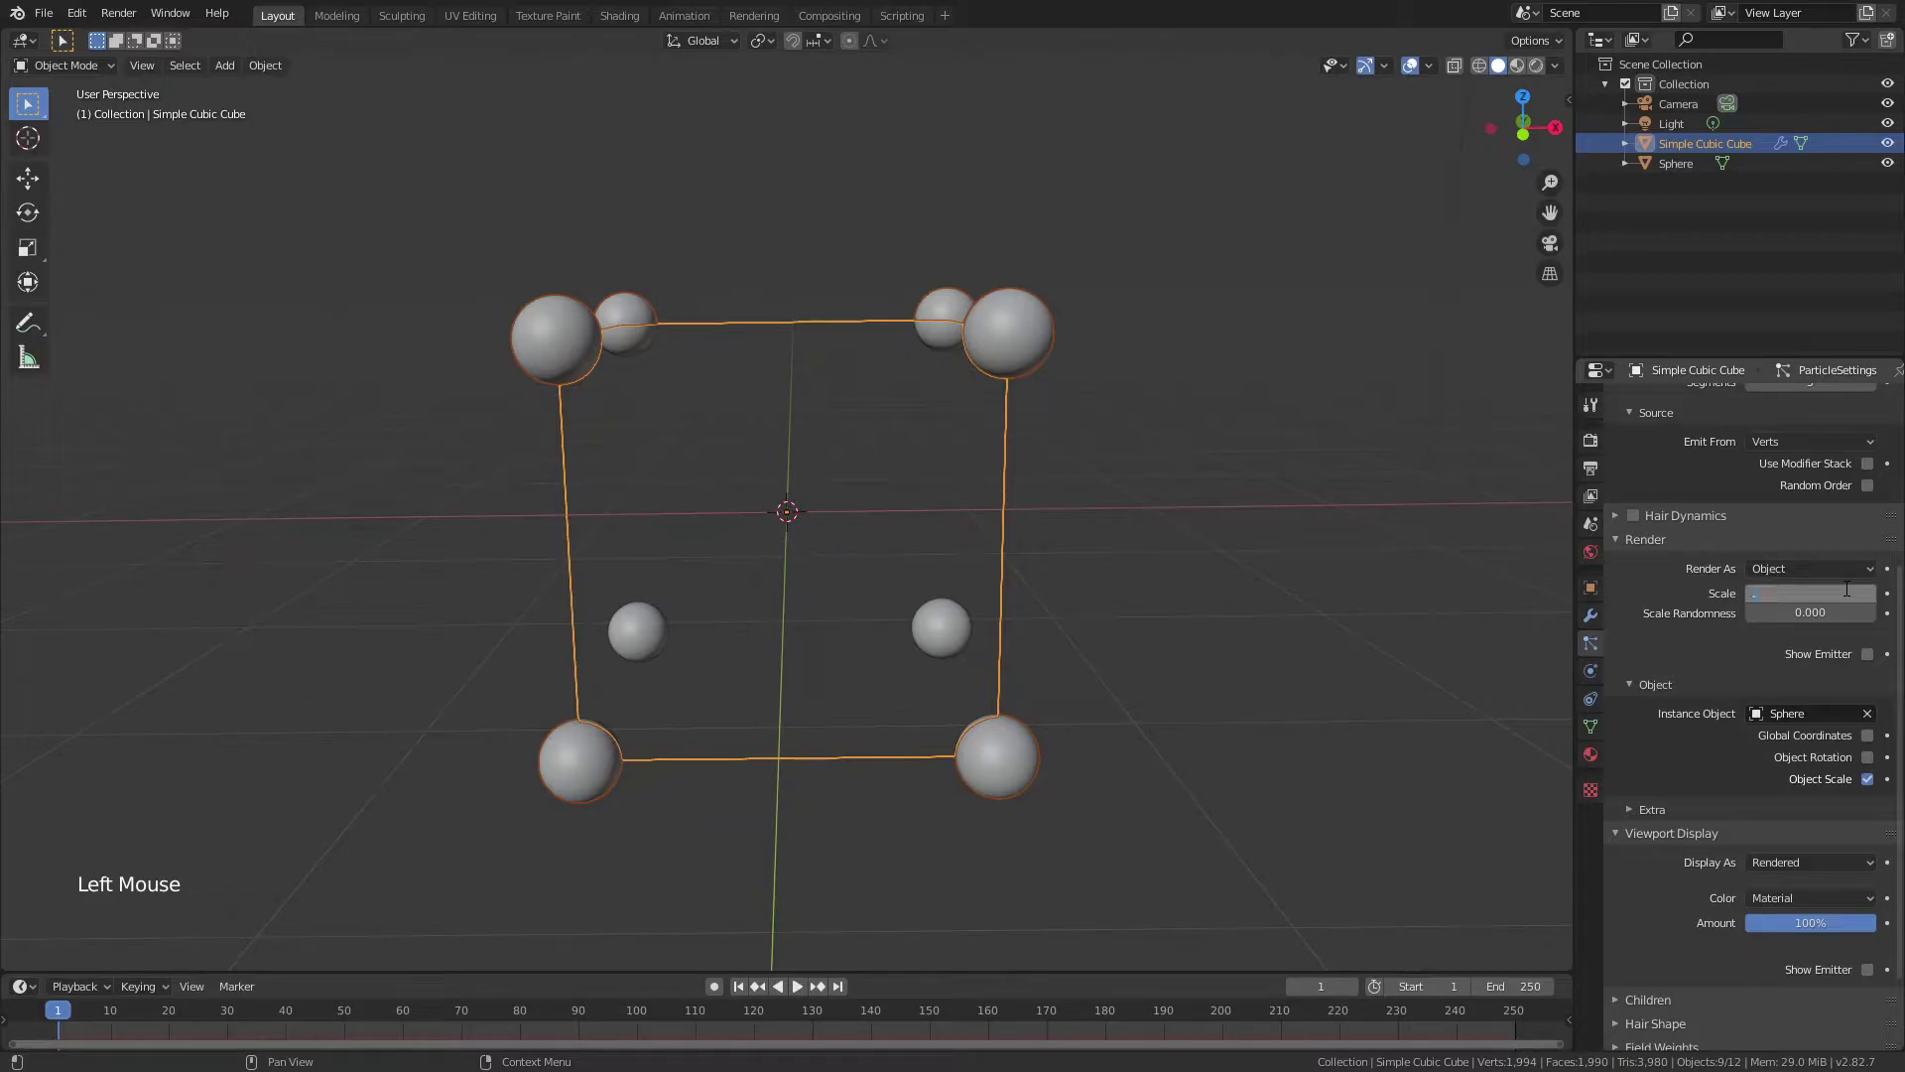
pyautogui.write('252')
pyautogui.press('Return')
pyautogui.moveTo(1439, 647); pyautogui.dragTo(877, 578, button='middle')
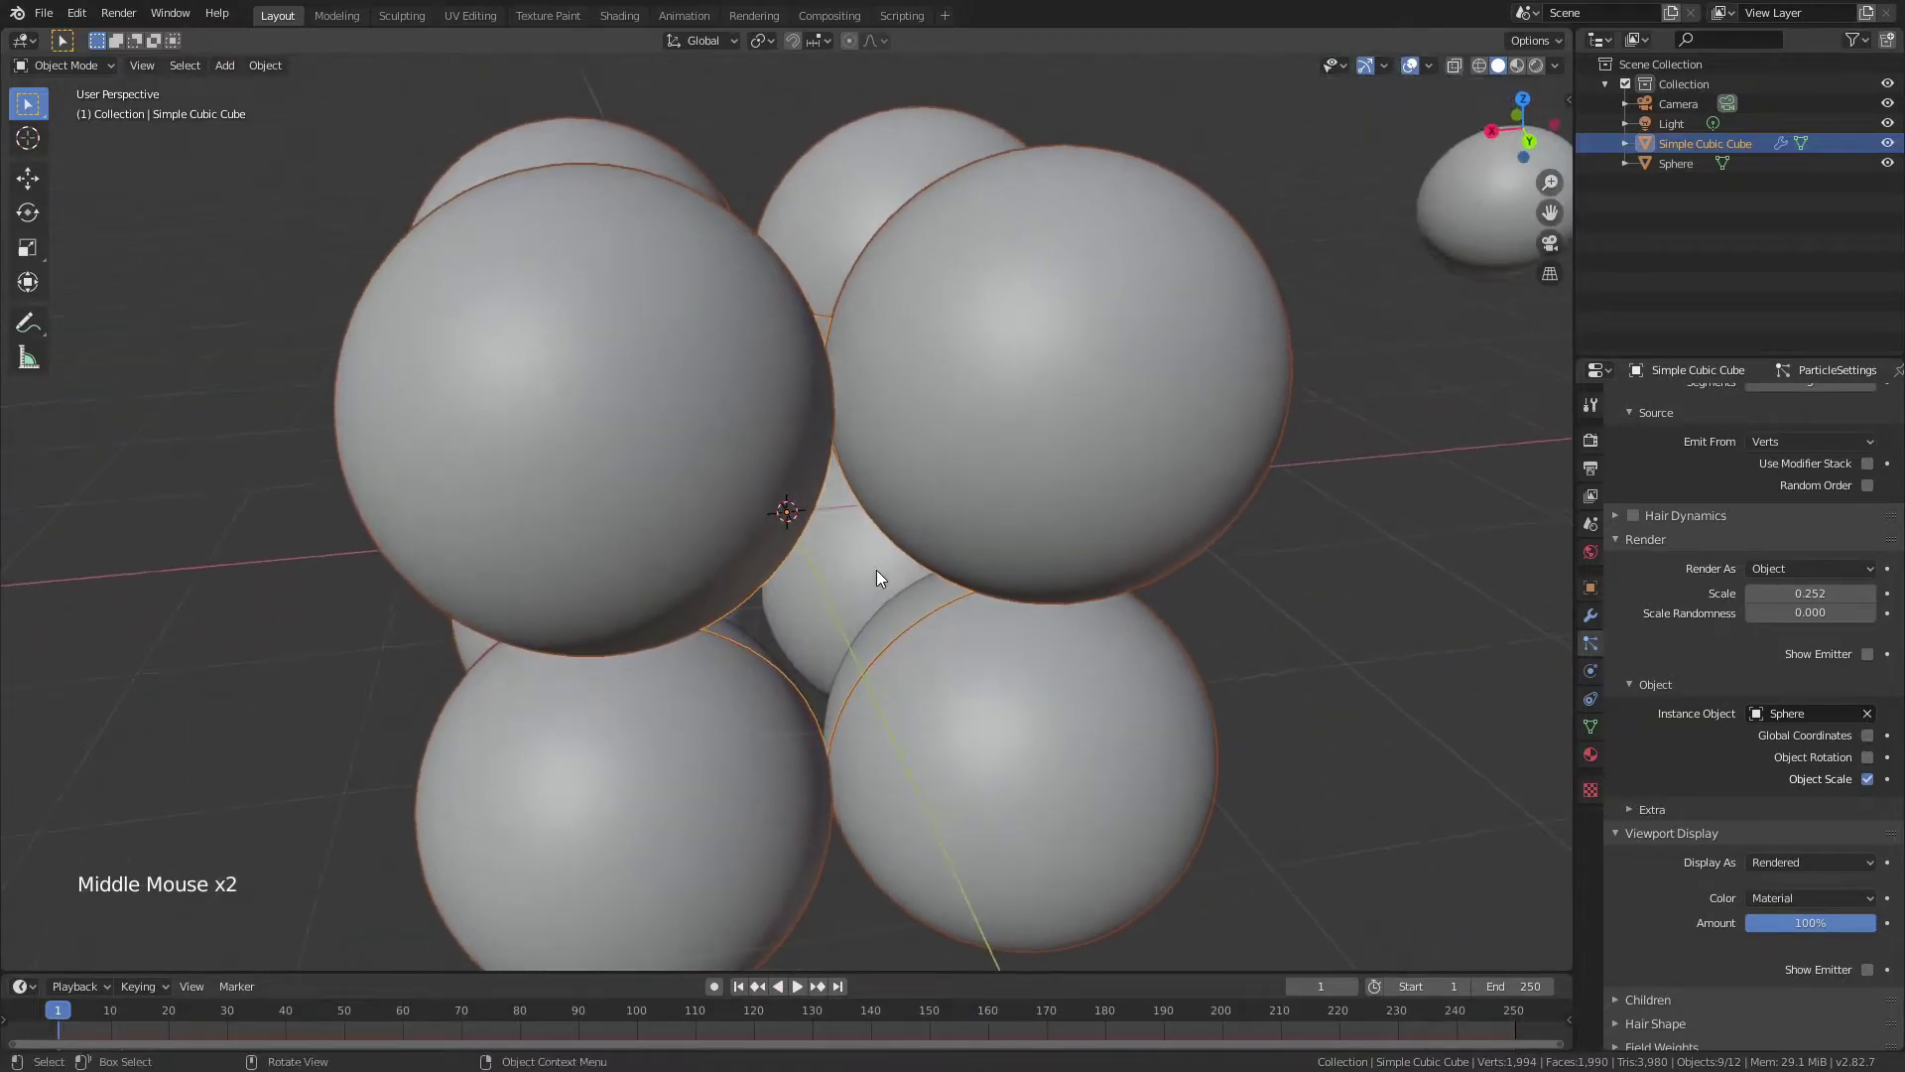
# - Convert the particle modifier into real sphere objects and hide Simple Cubic Cube
pyautogui.click(1591, 615)
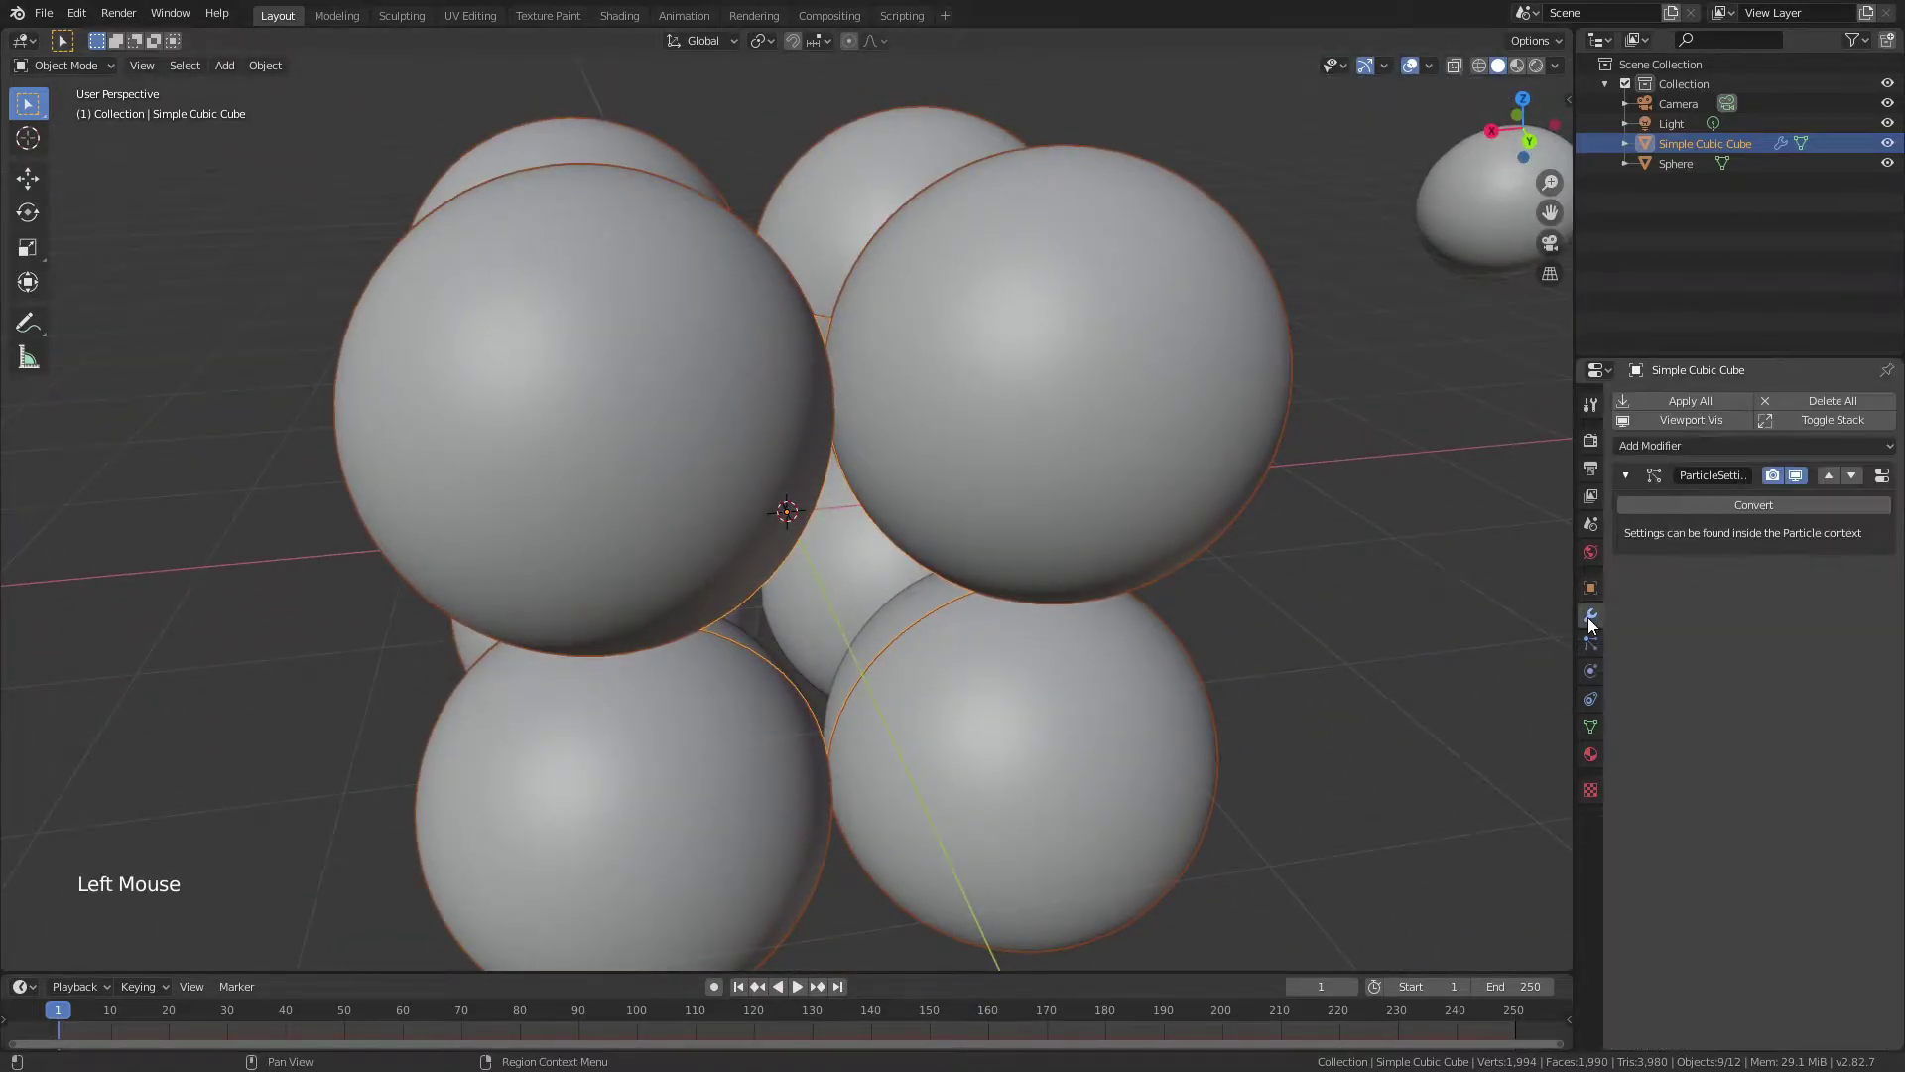
pyautogui.click(1711, 510)
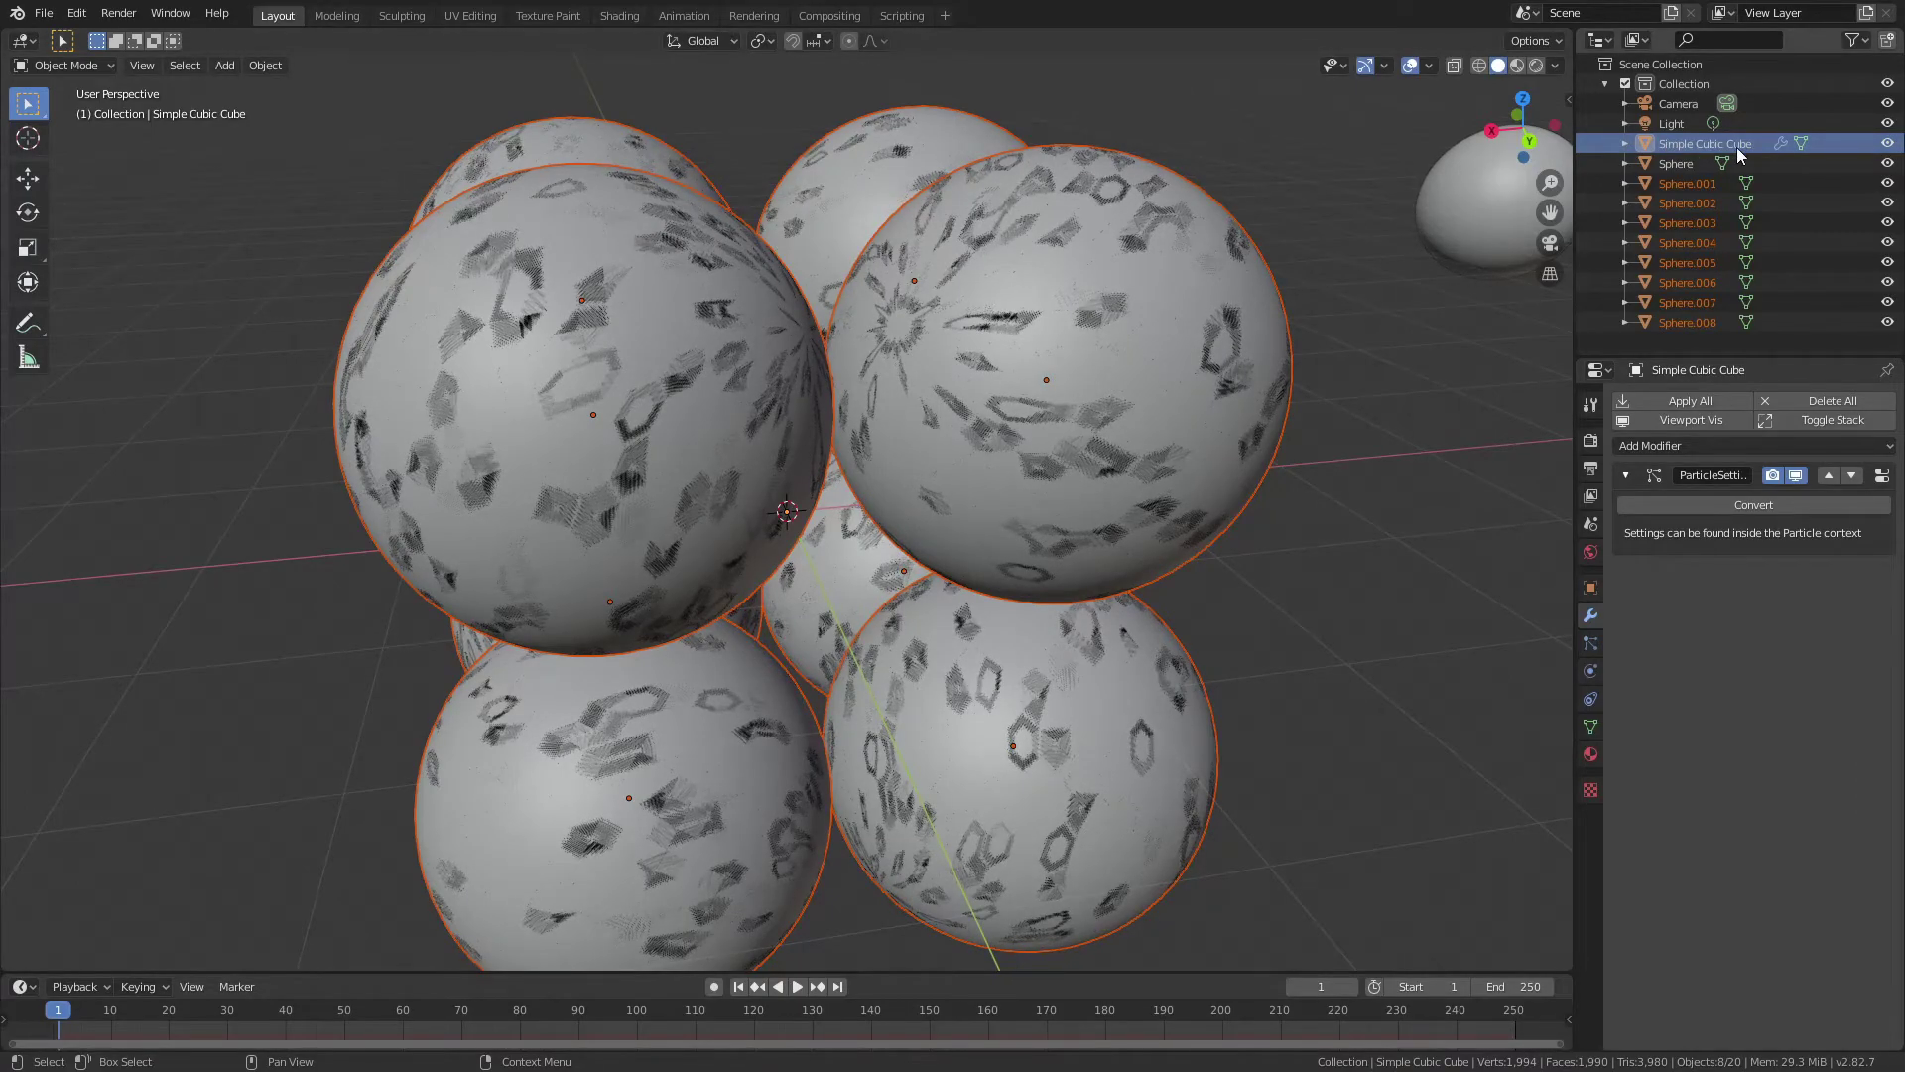
pyautogui.click(1887, 143)
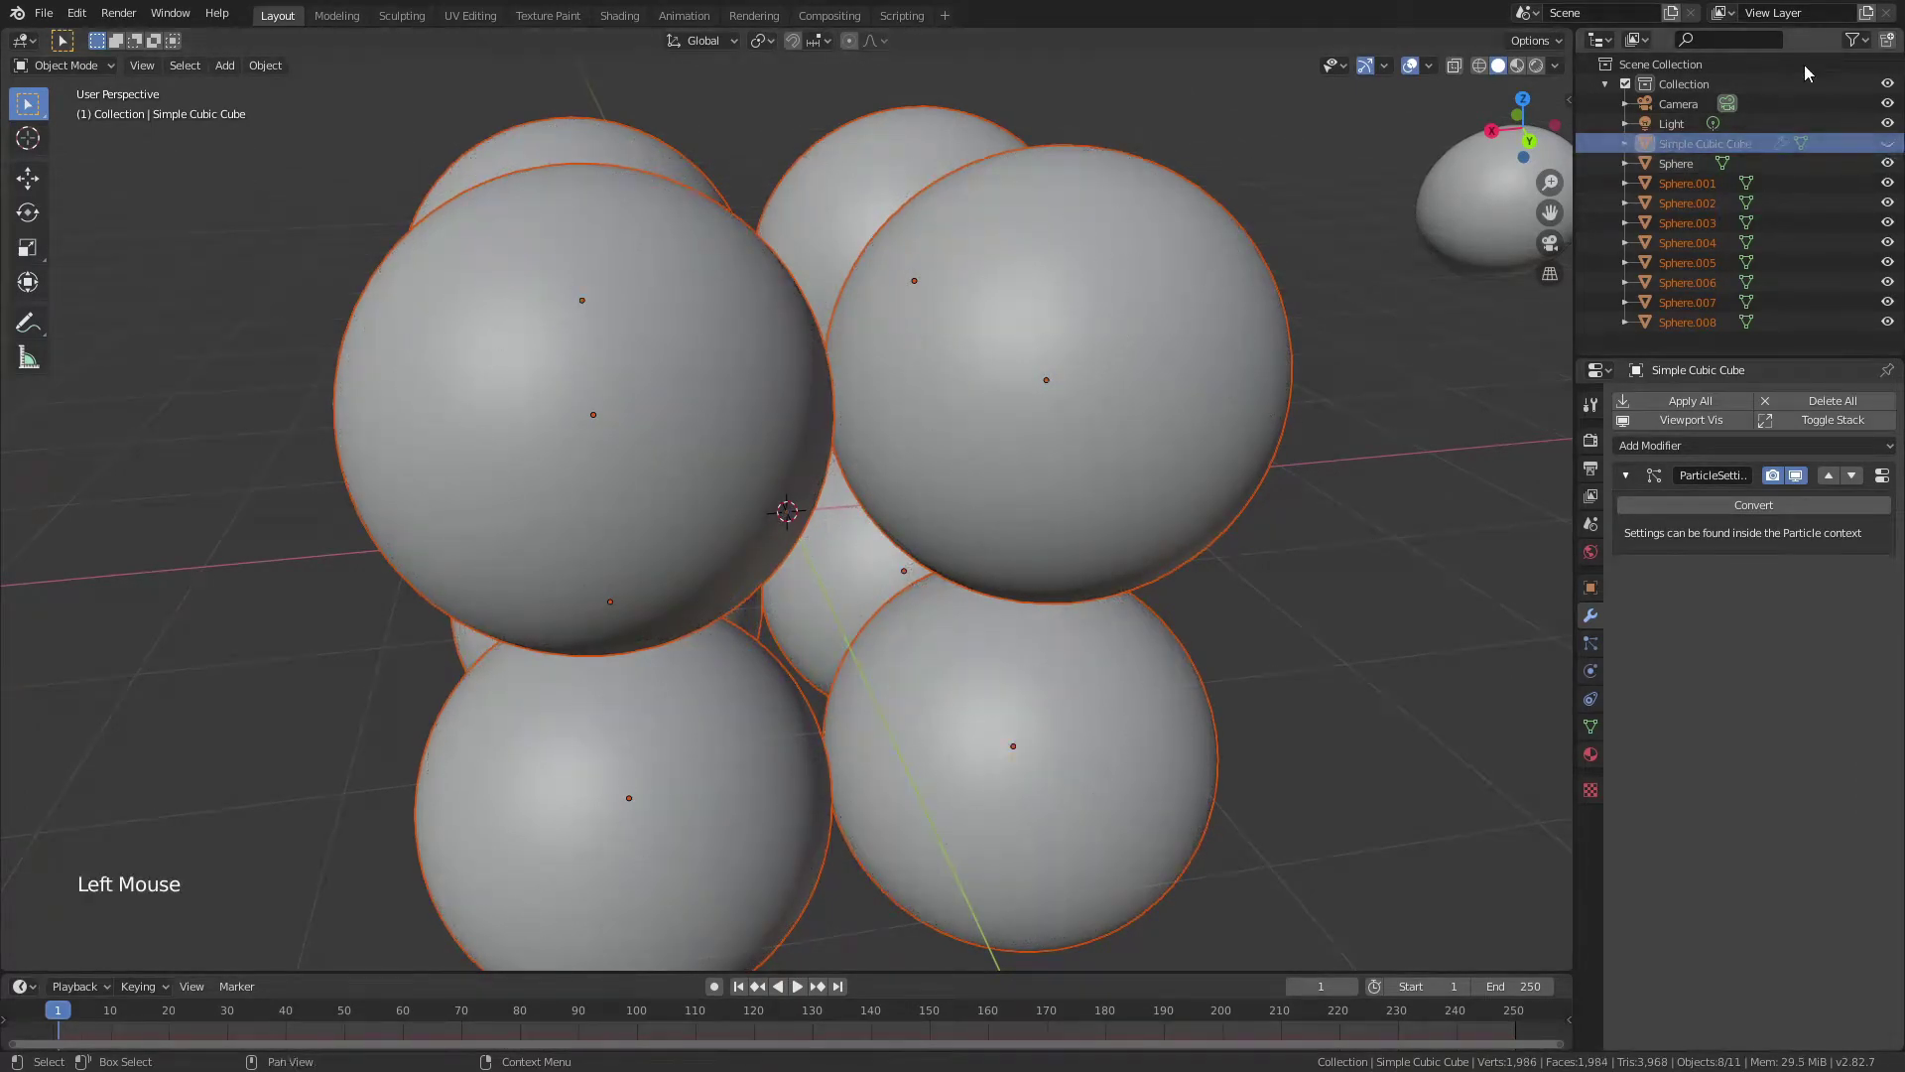
pyautogui.click(1856, 40)
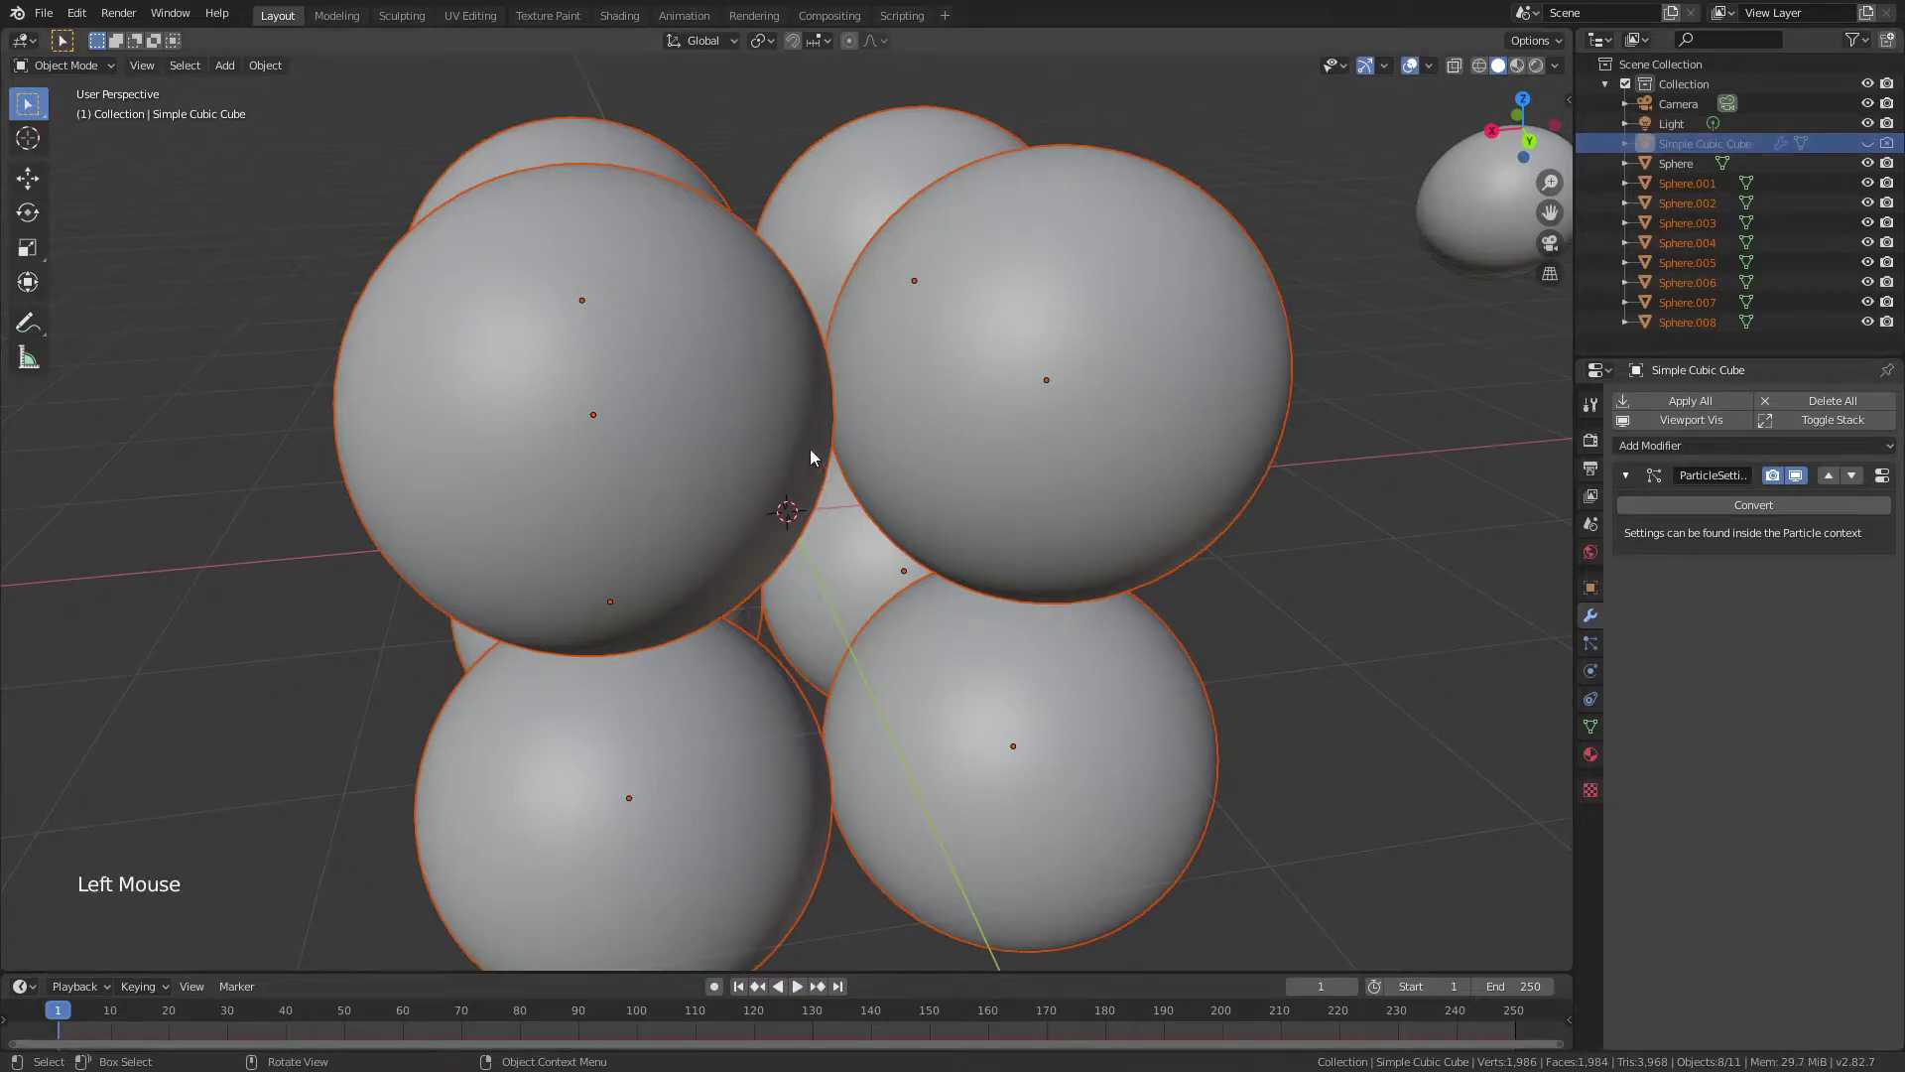
pyautogui.moveTo(810, 457); pyautogui.dragTo(843, 468, button='middle')
pyautogui.scroll(-4, 839, 468)
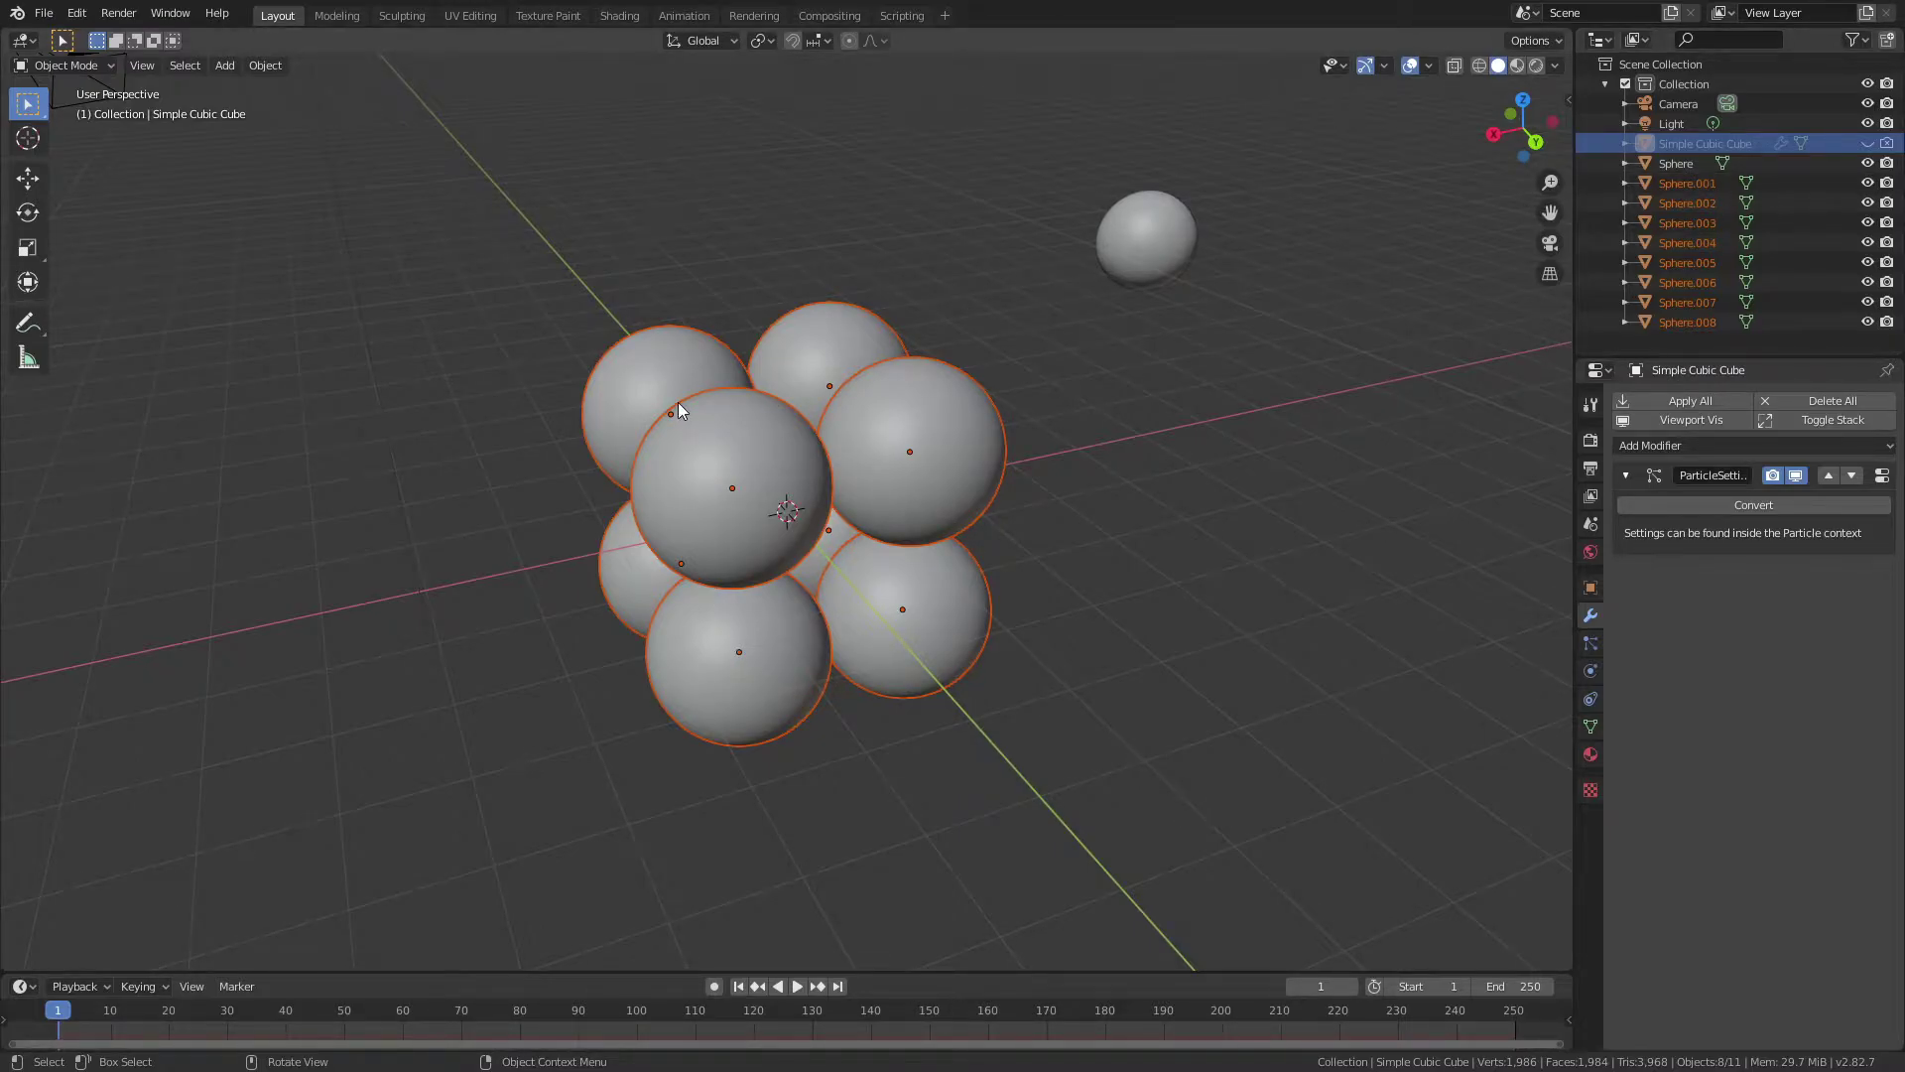
# - Trial-join Sphere.001 with its right-hand neighbour, then undo the join
pyautogui.click(754, 471)
pyautogui.keyDown('shift'); pyautogui.click(925, 449); pyautogui.keyUp('shift')
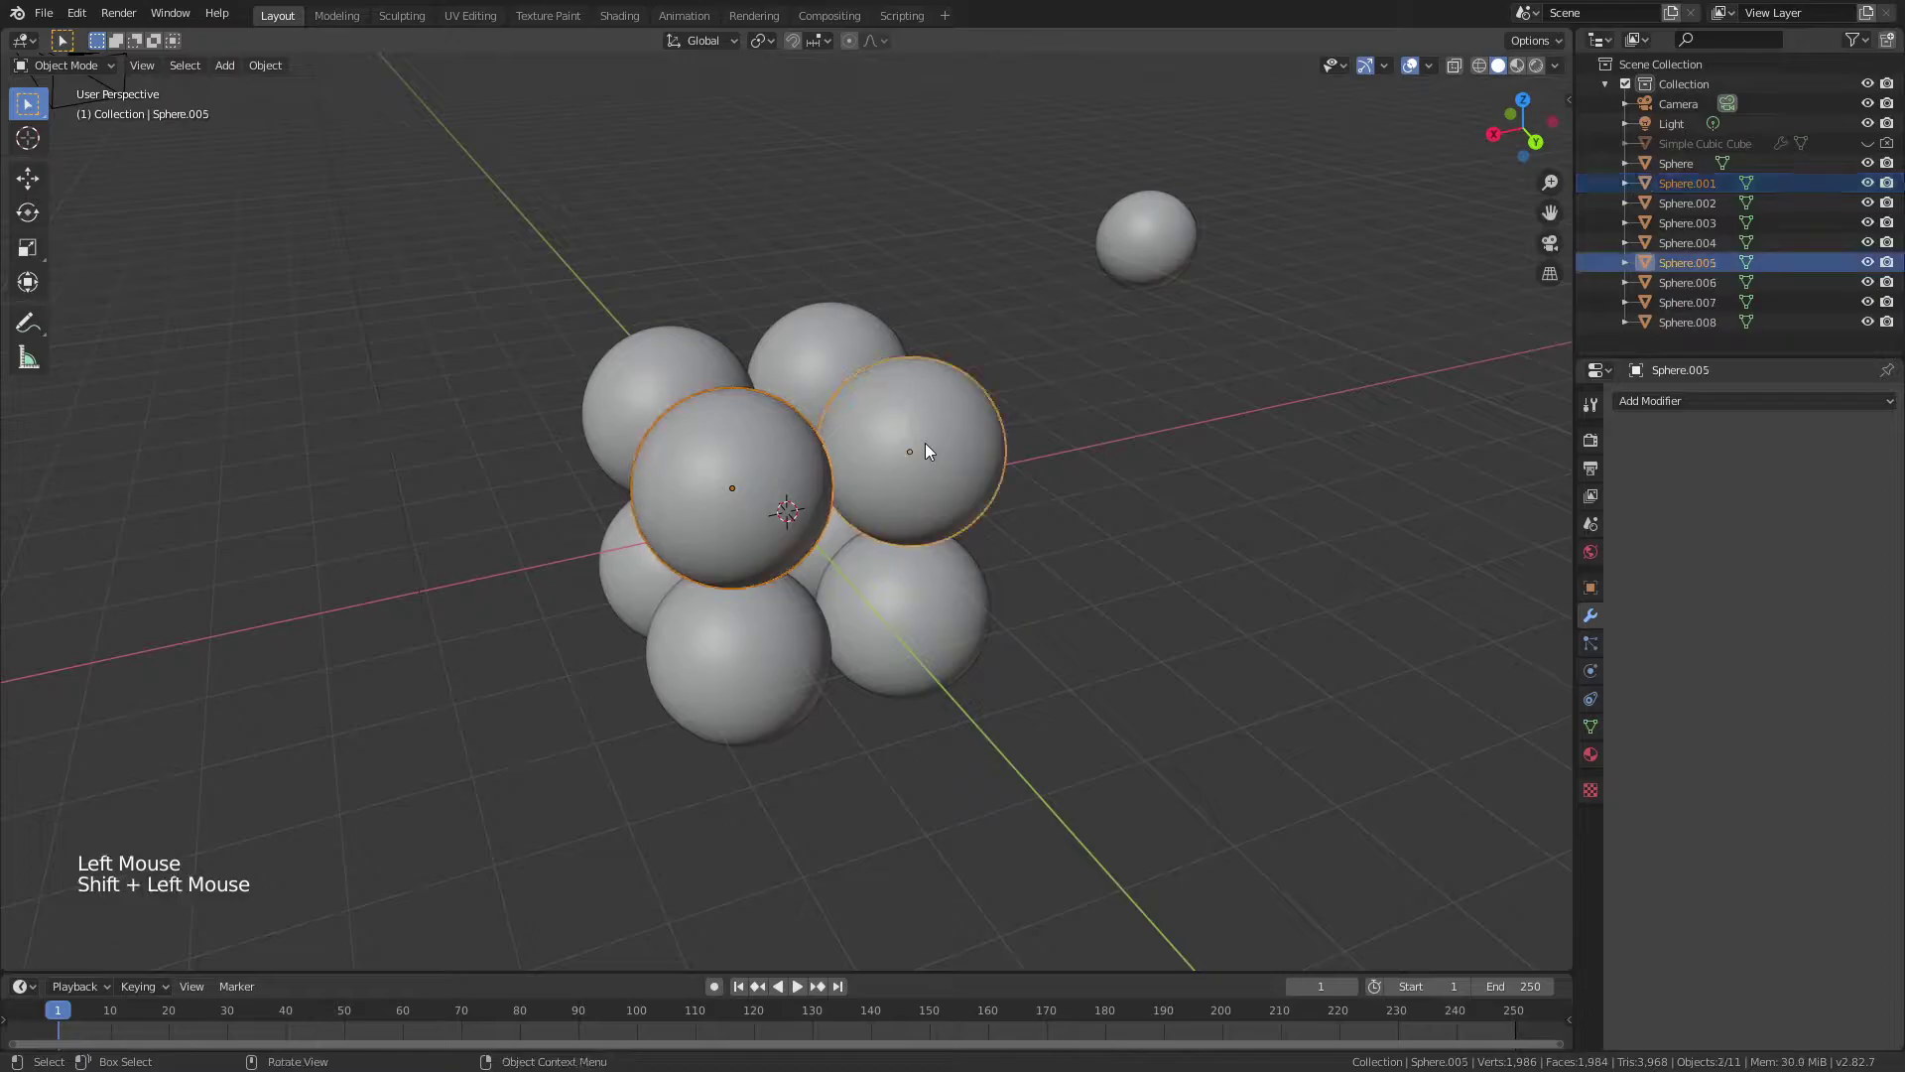
pyautogui.hotkey('ctrl', 'j')
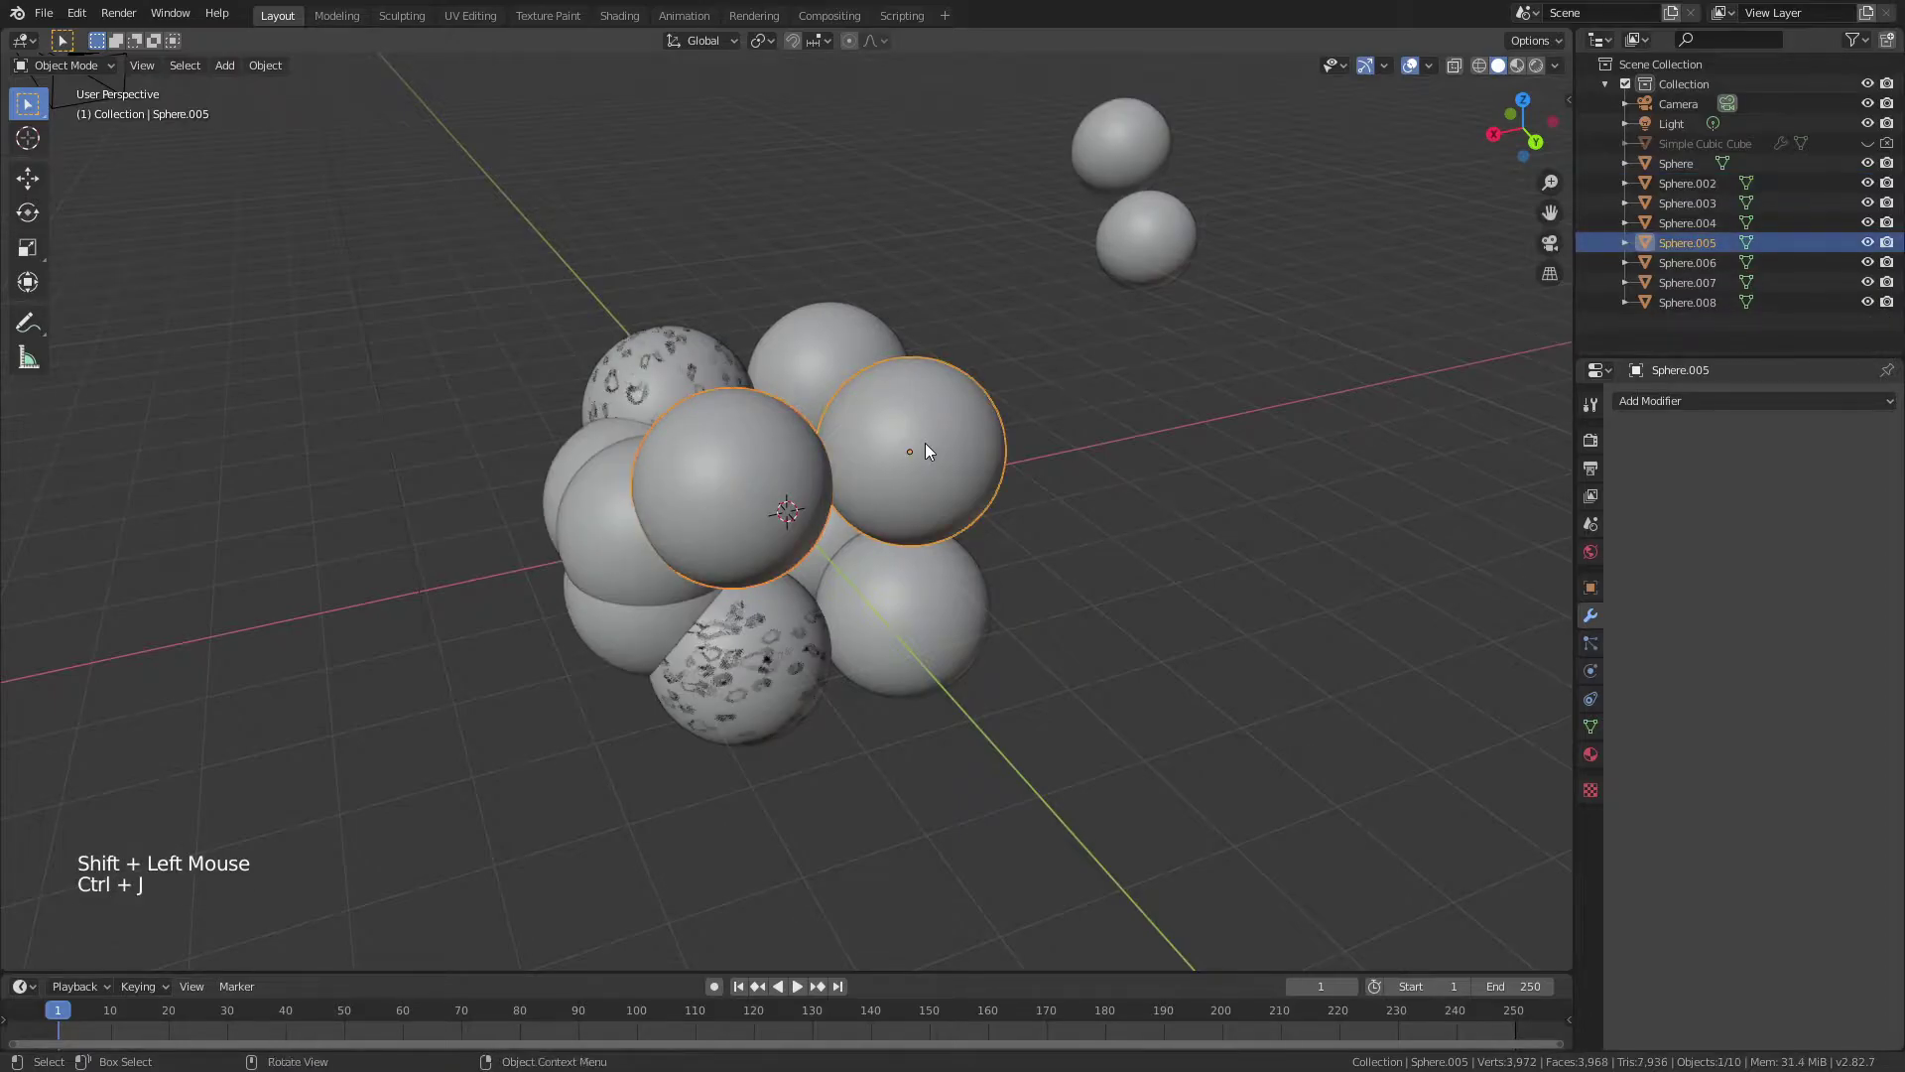
pyautogui.moveTo(579, 514); pyautogui.dragTo(729, 501, button='middle')
pyautogui.scroll(1, 861, 486)
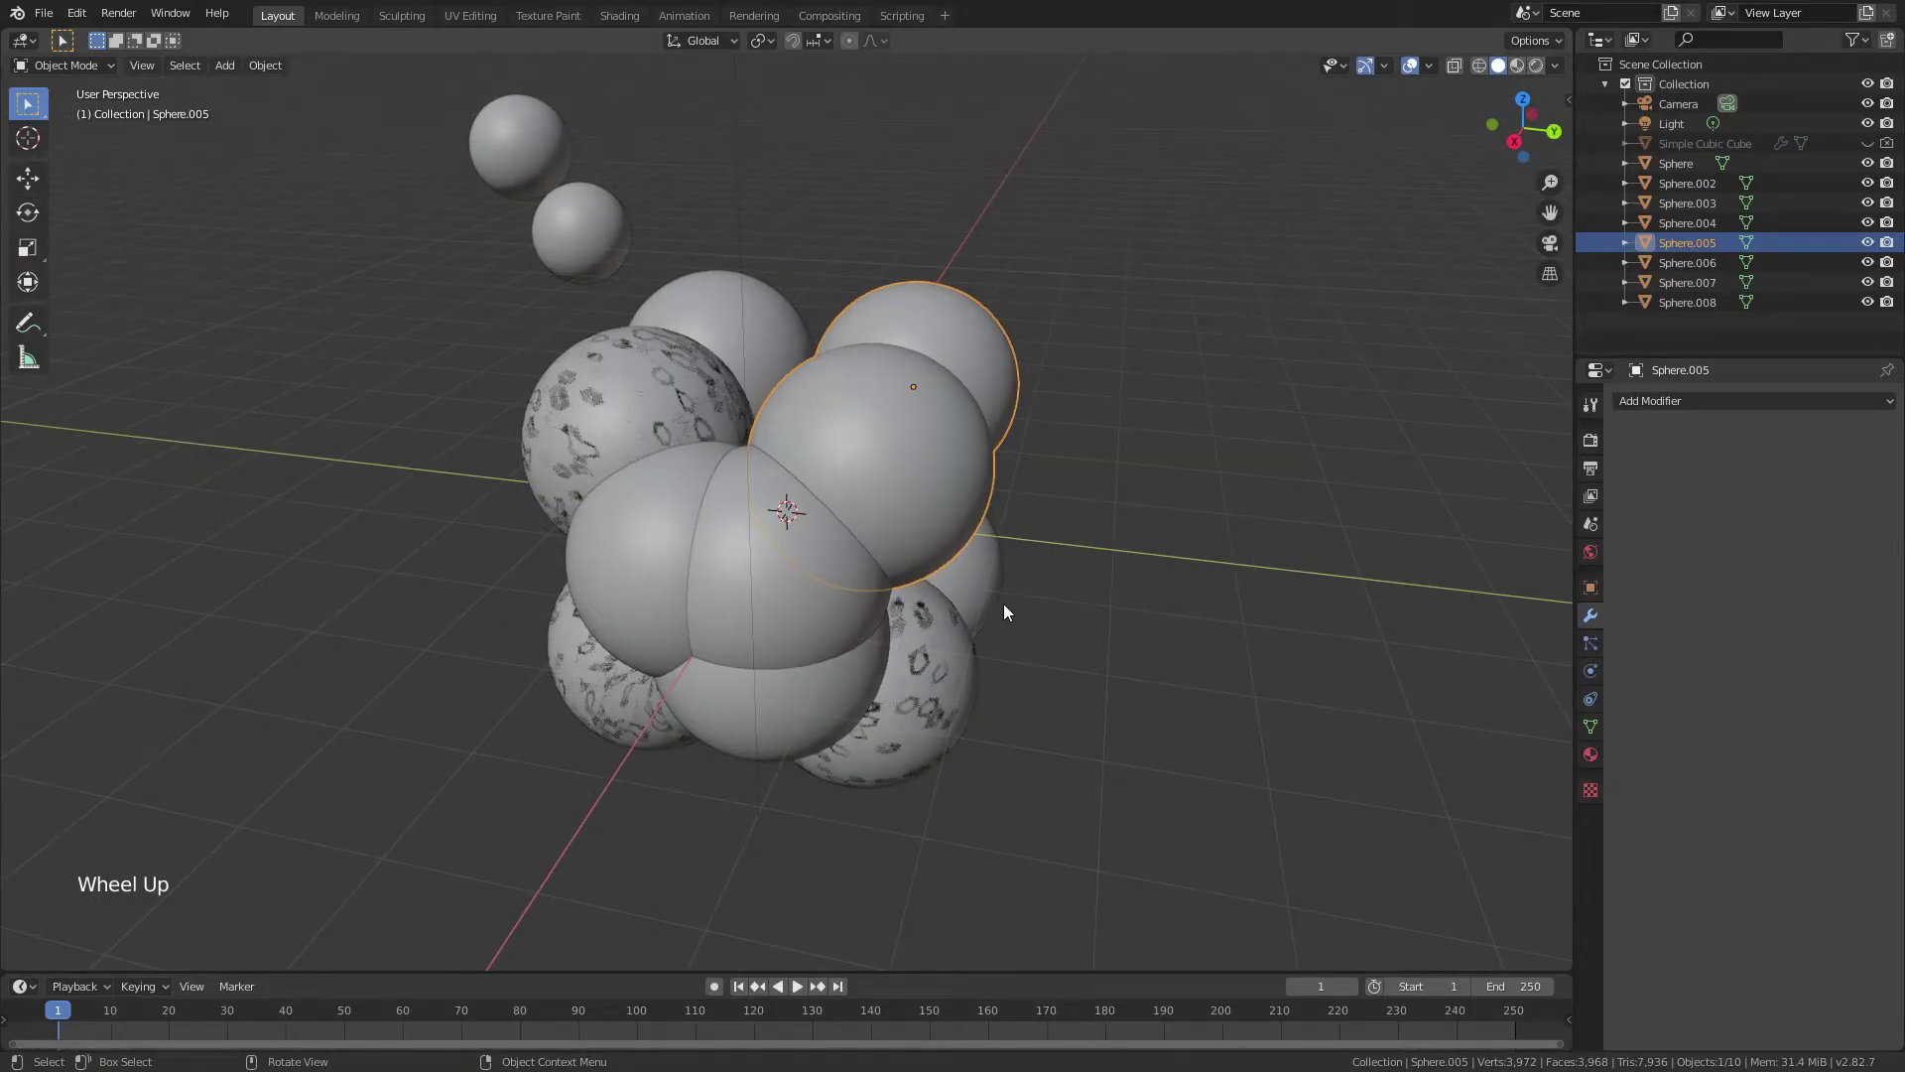
pyautogui.hotkey('ctrl', 'z')
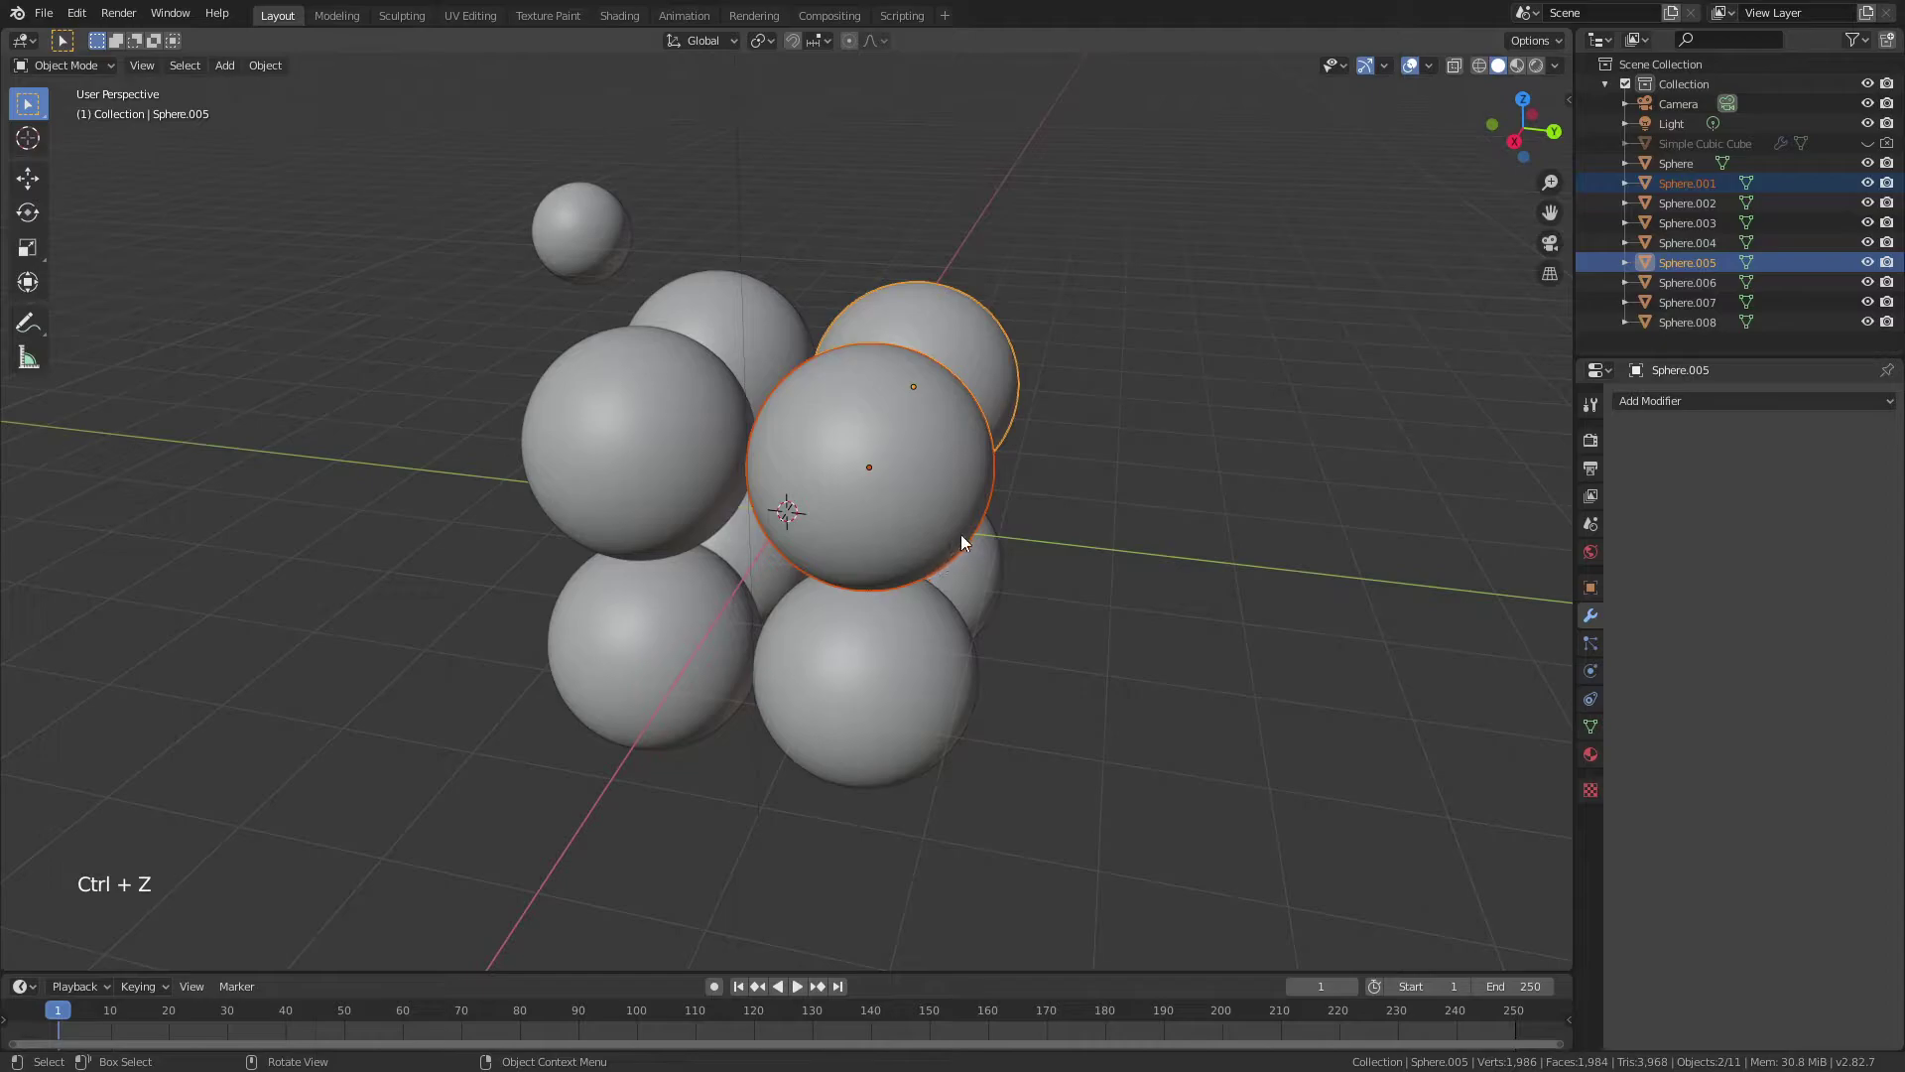
pyautogui.moveTo(963, 536); pyautogui.dragTo(885, 556, button='middle')
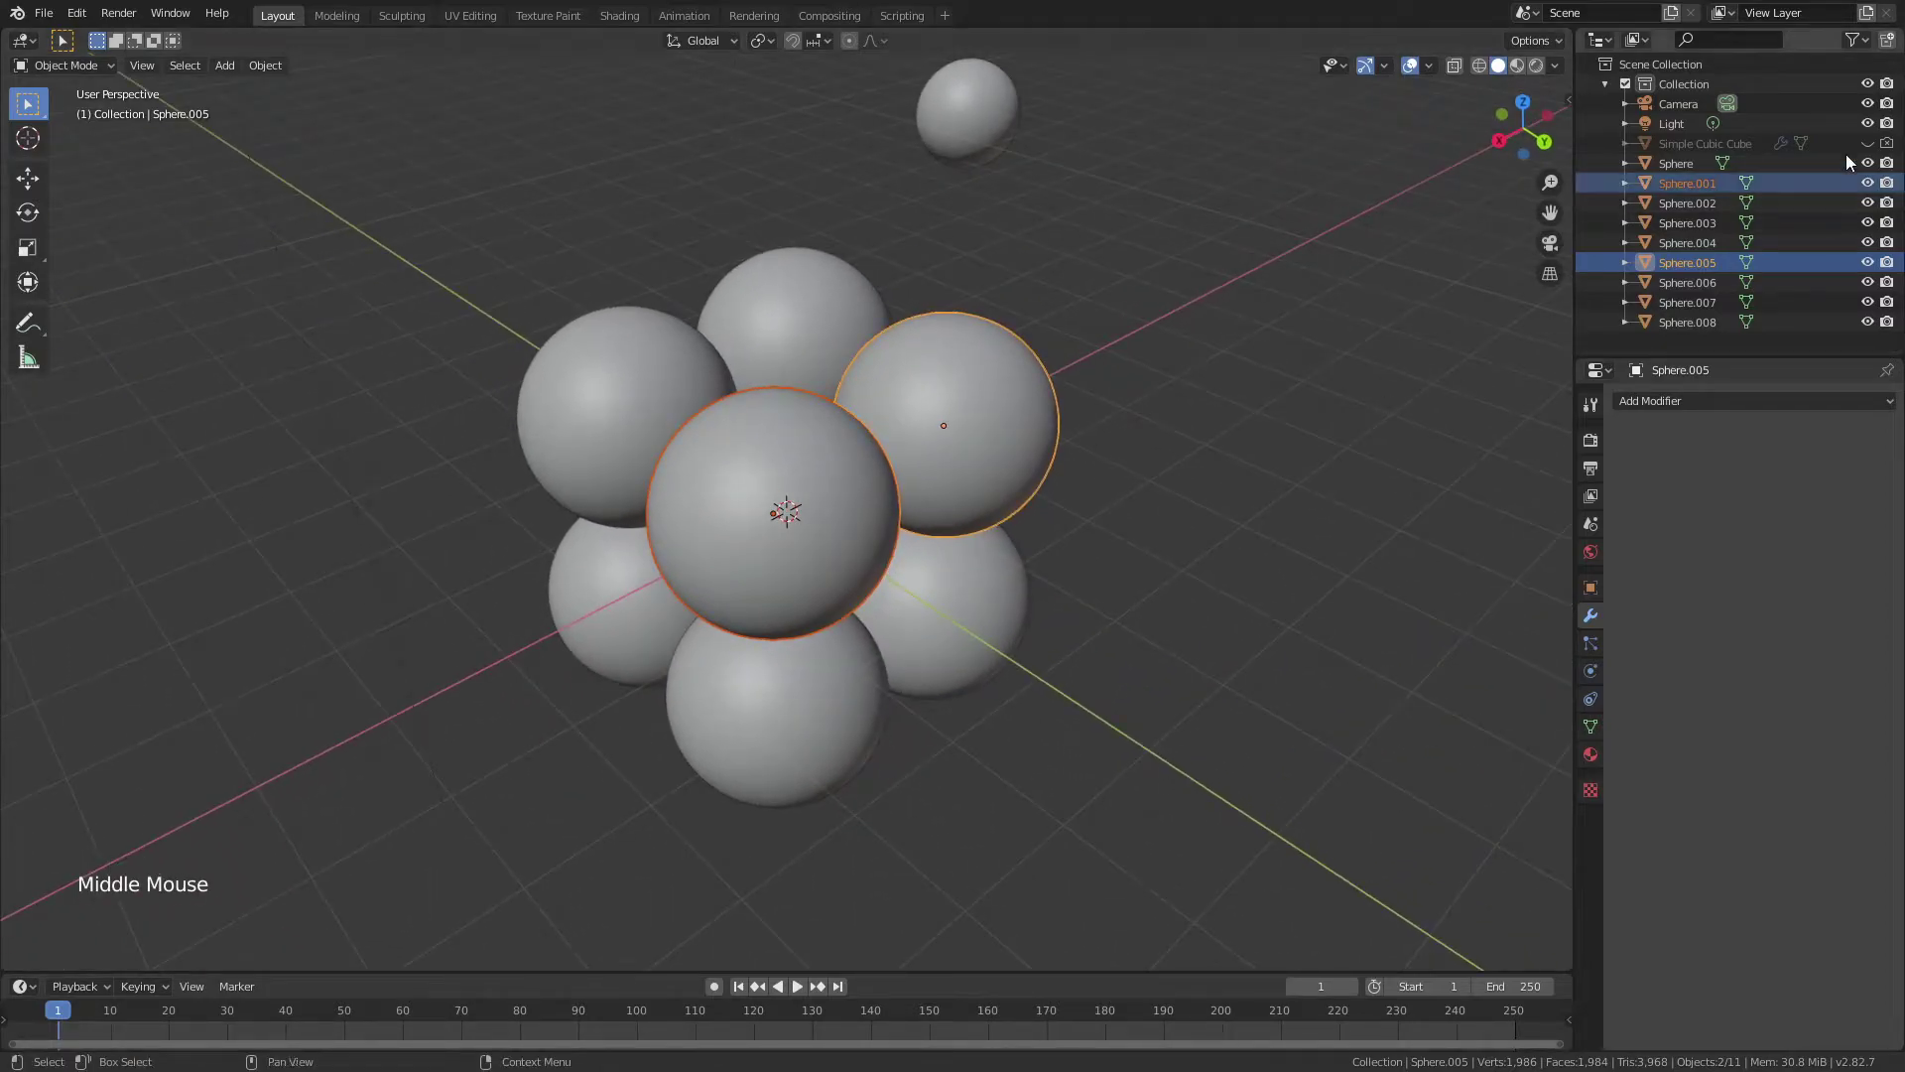
# - Make Sphere.001–Sphere.008 single-user (Object & Data) for the selected objects
pyautogui.click(1681, 181)
pyautogui.keyDown('shift'); pyautogui.click(1699, 323); pyautogui.keyUp('shift')
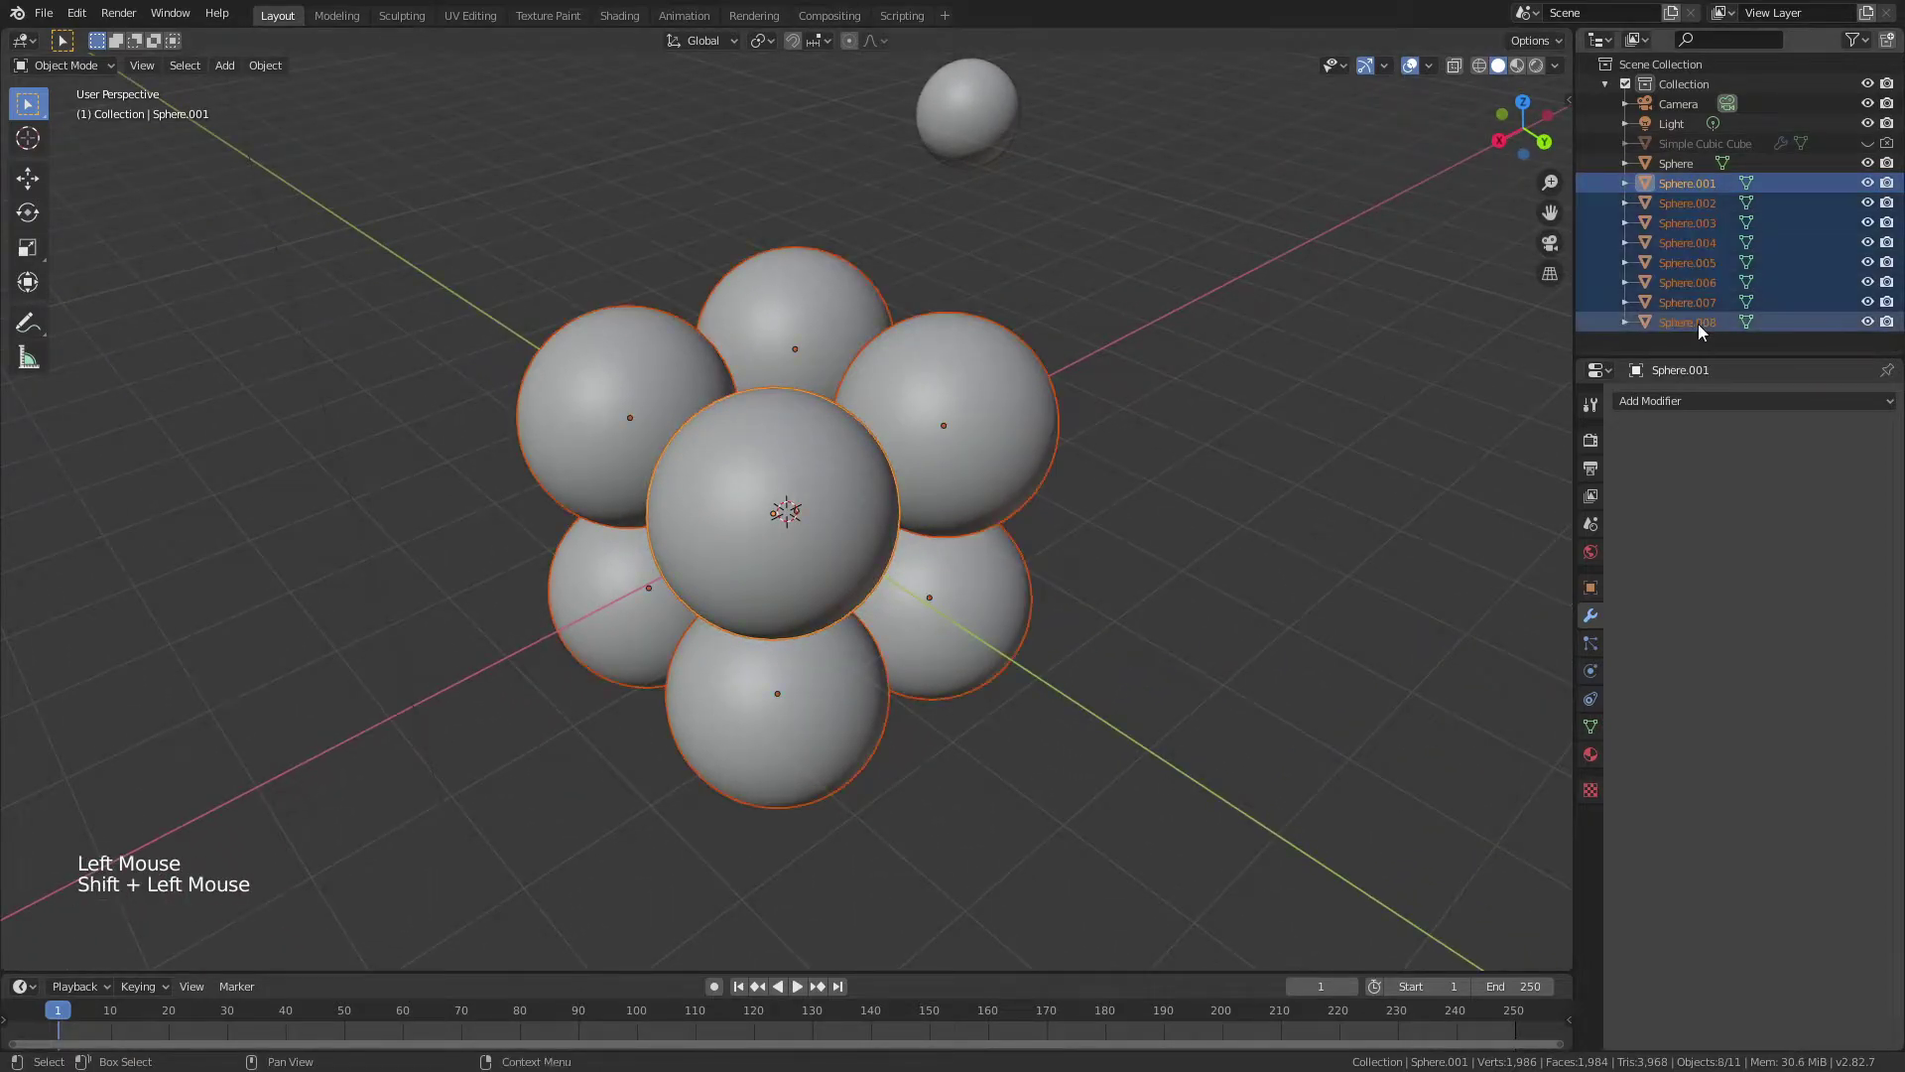
pyautogui.click(265, 66)
pyautogui.moveTo(296, 369)
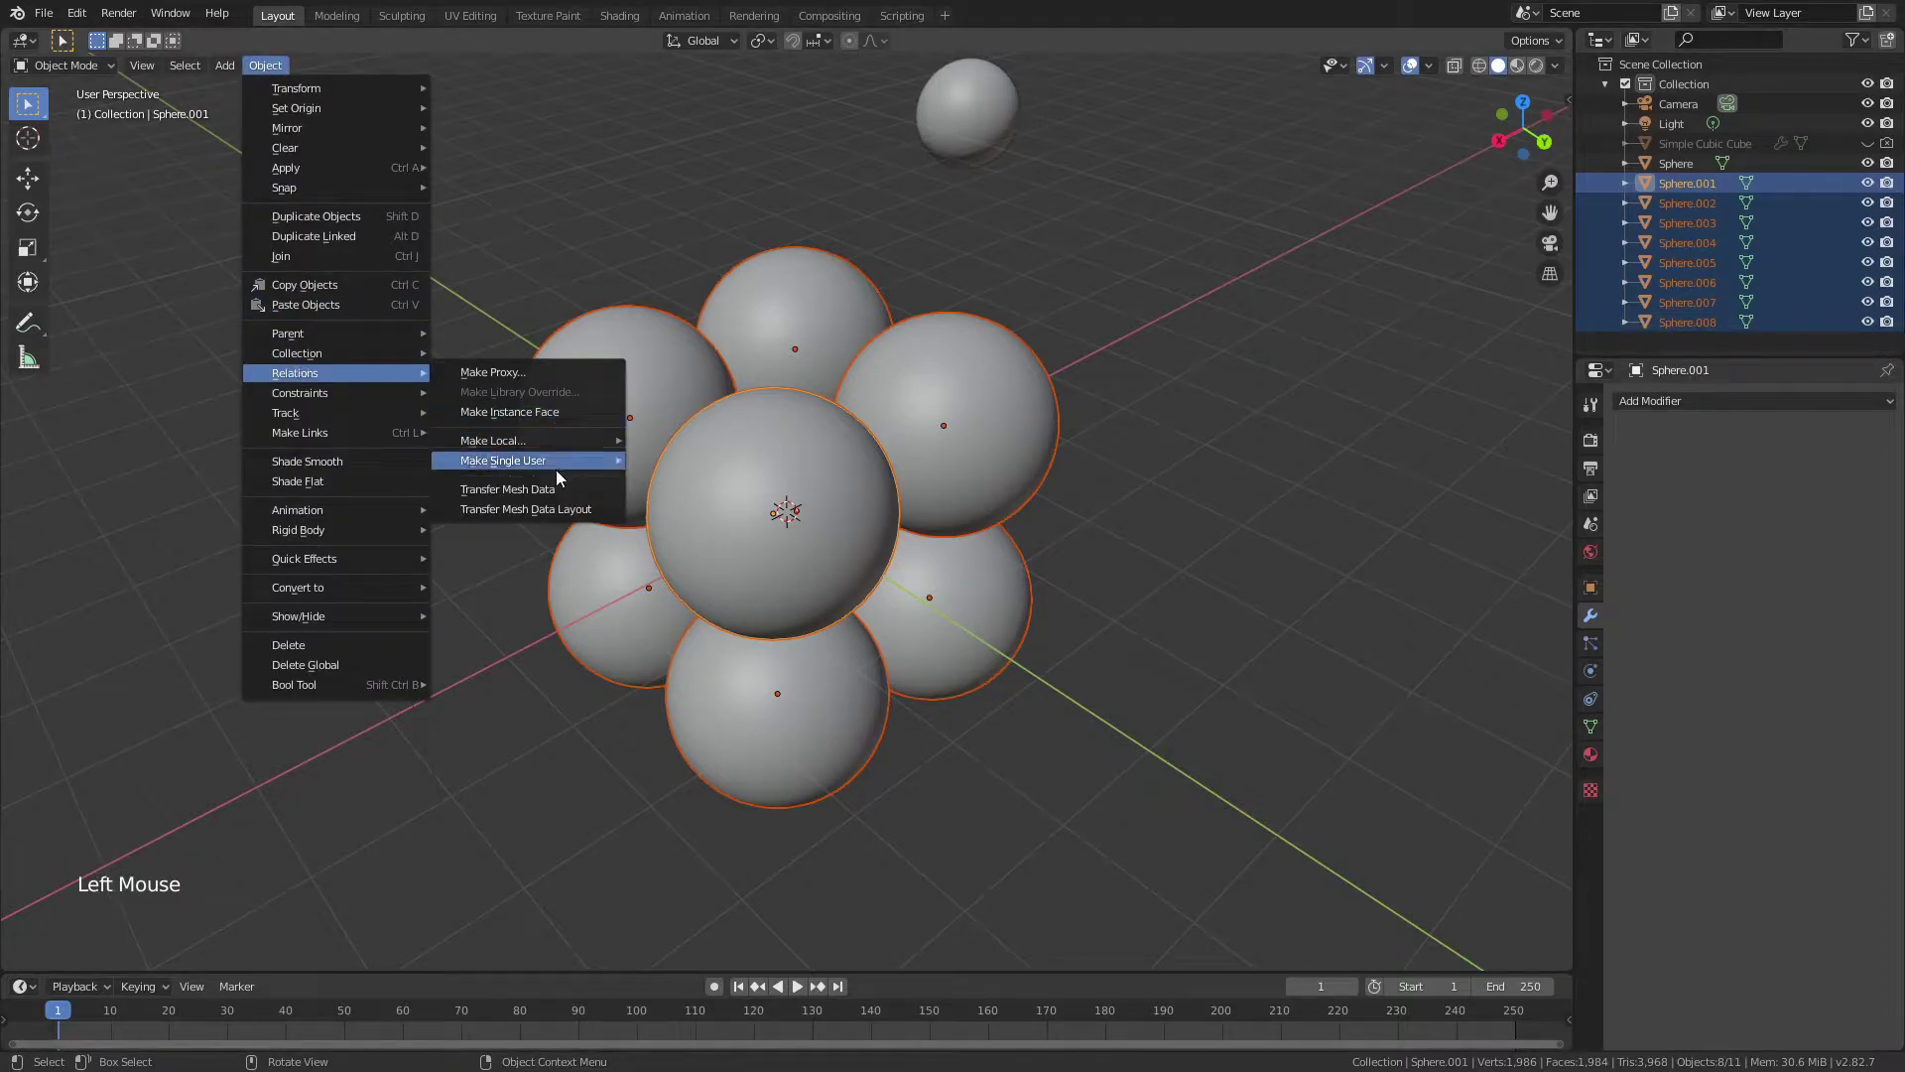
pyautogui.moveTo(567, 464)
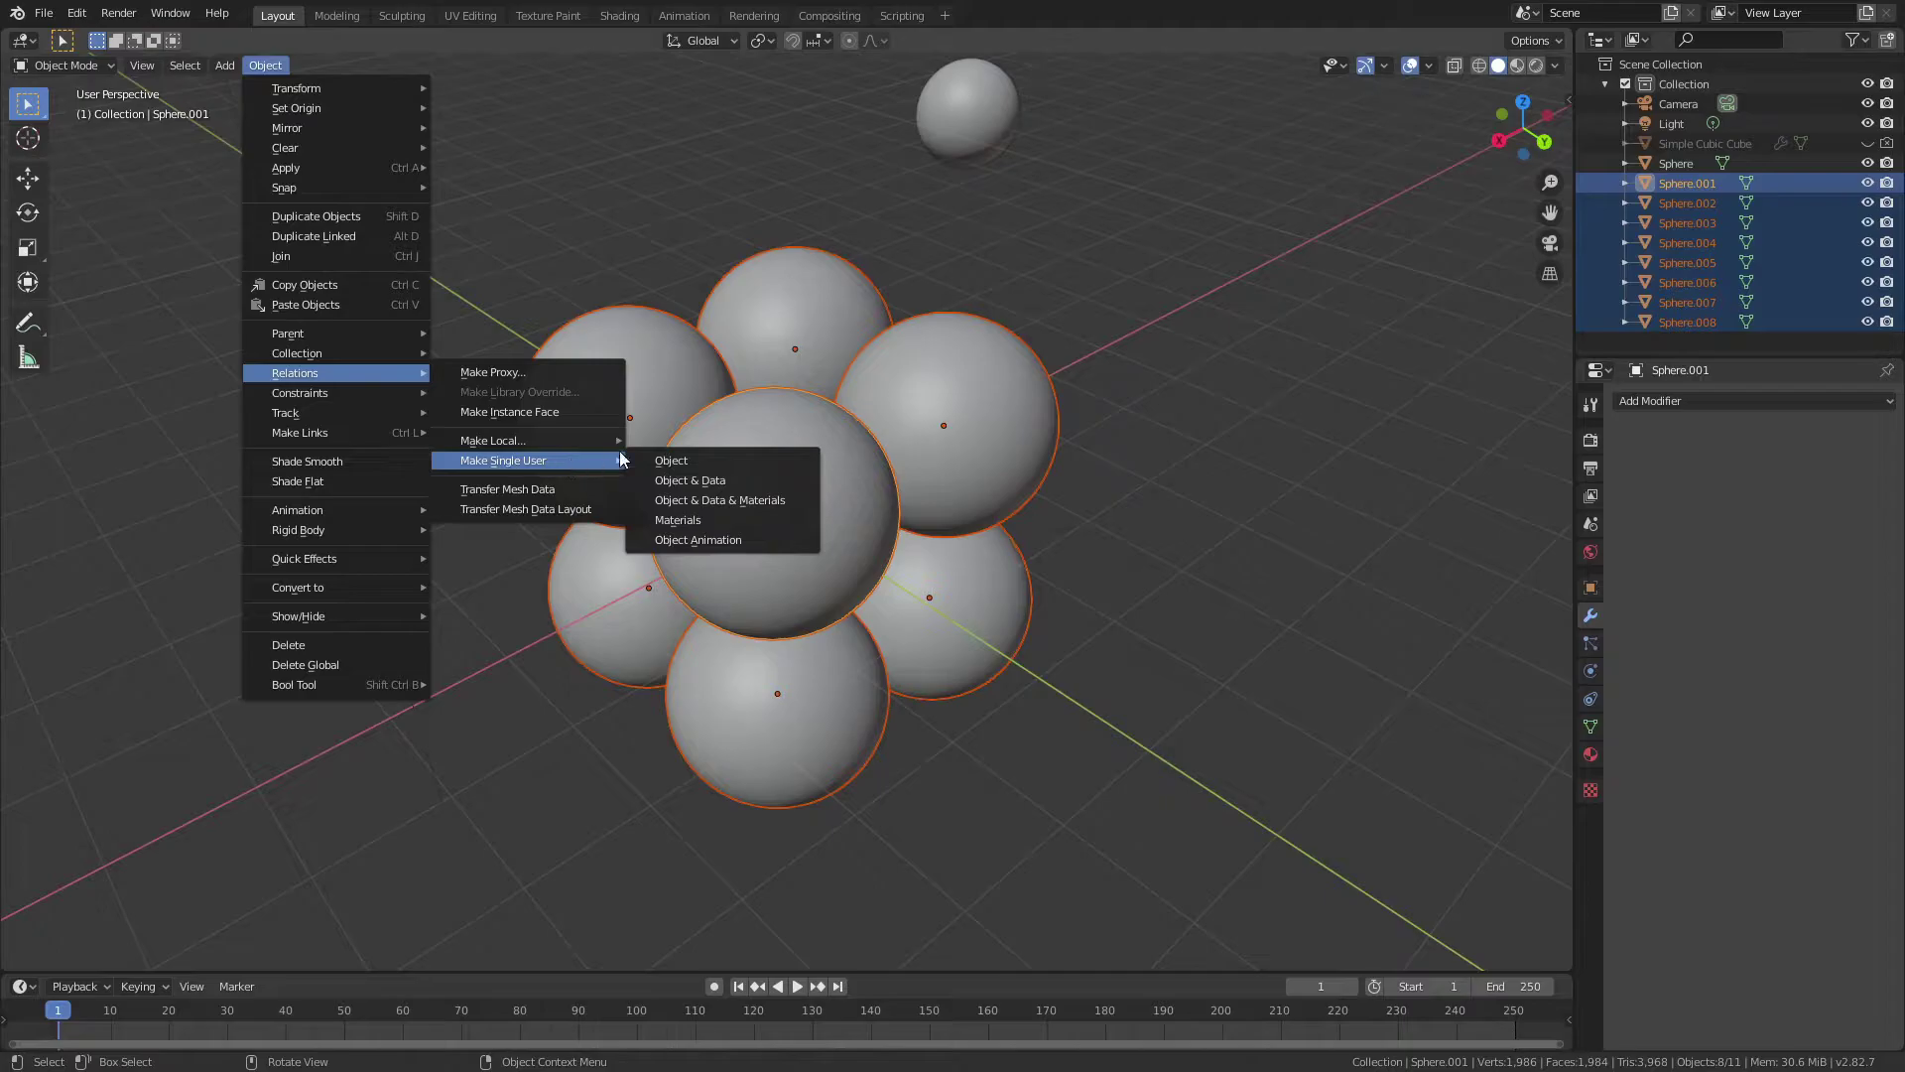
pyautogui.click(701, 479)
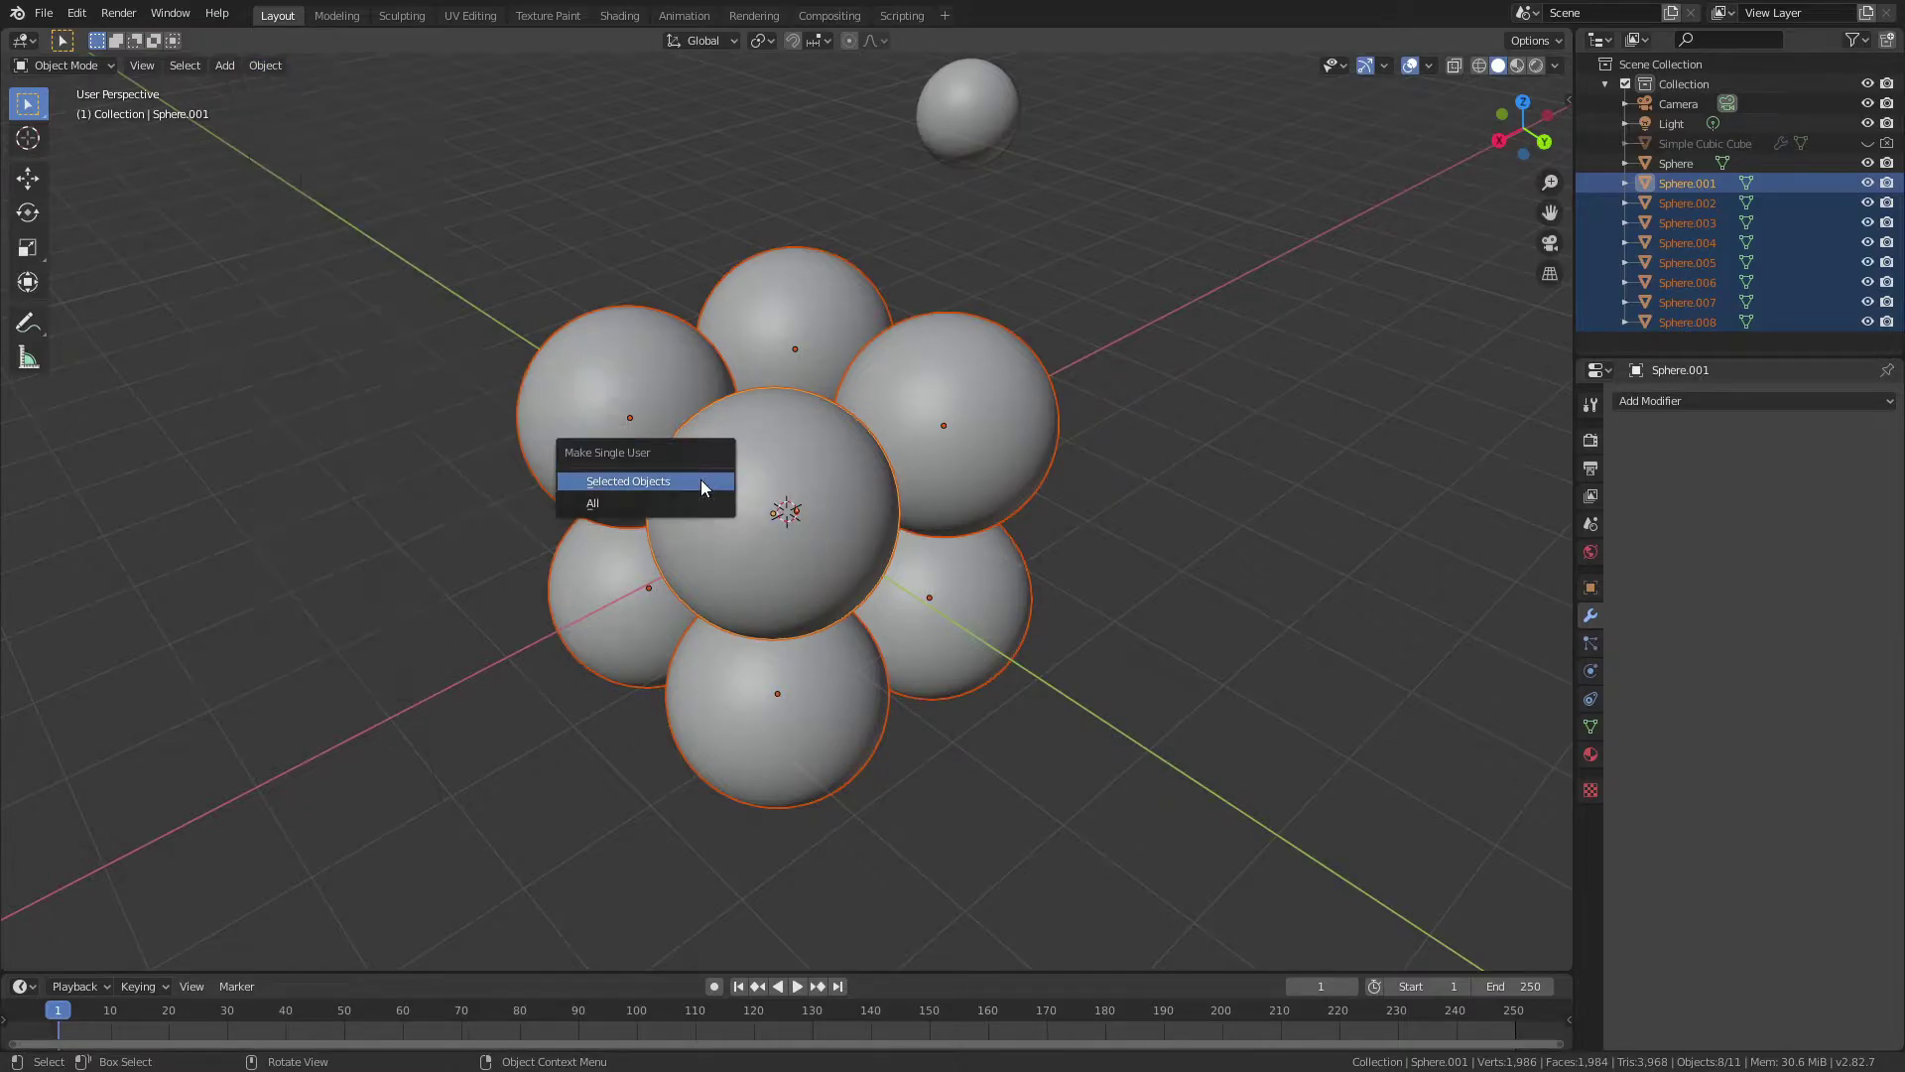
pyautogui.click(701, 482)
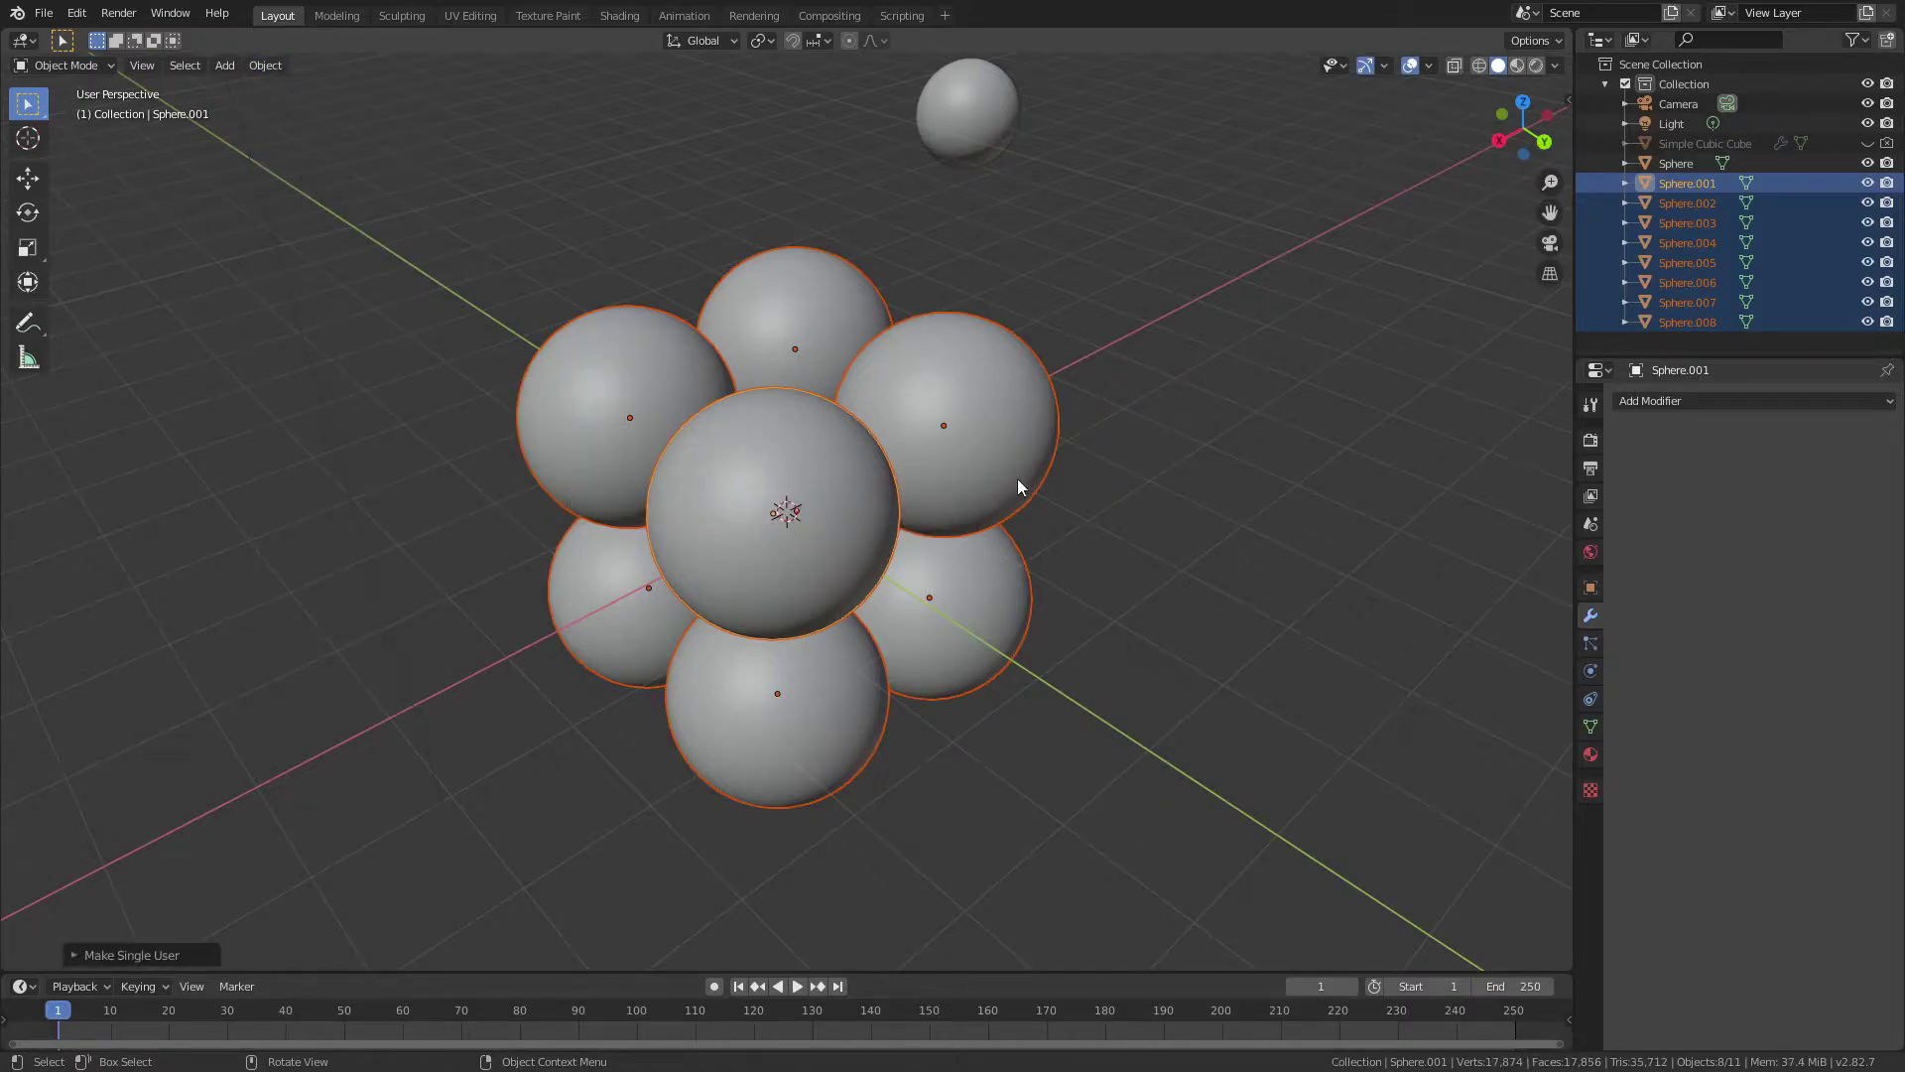
# - Join the eight spheres into one object named 'Simple Cubic Unit Cell'
pyautogui.hotkey('ctrl', 'j')
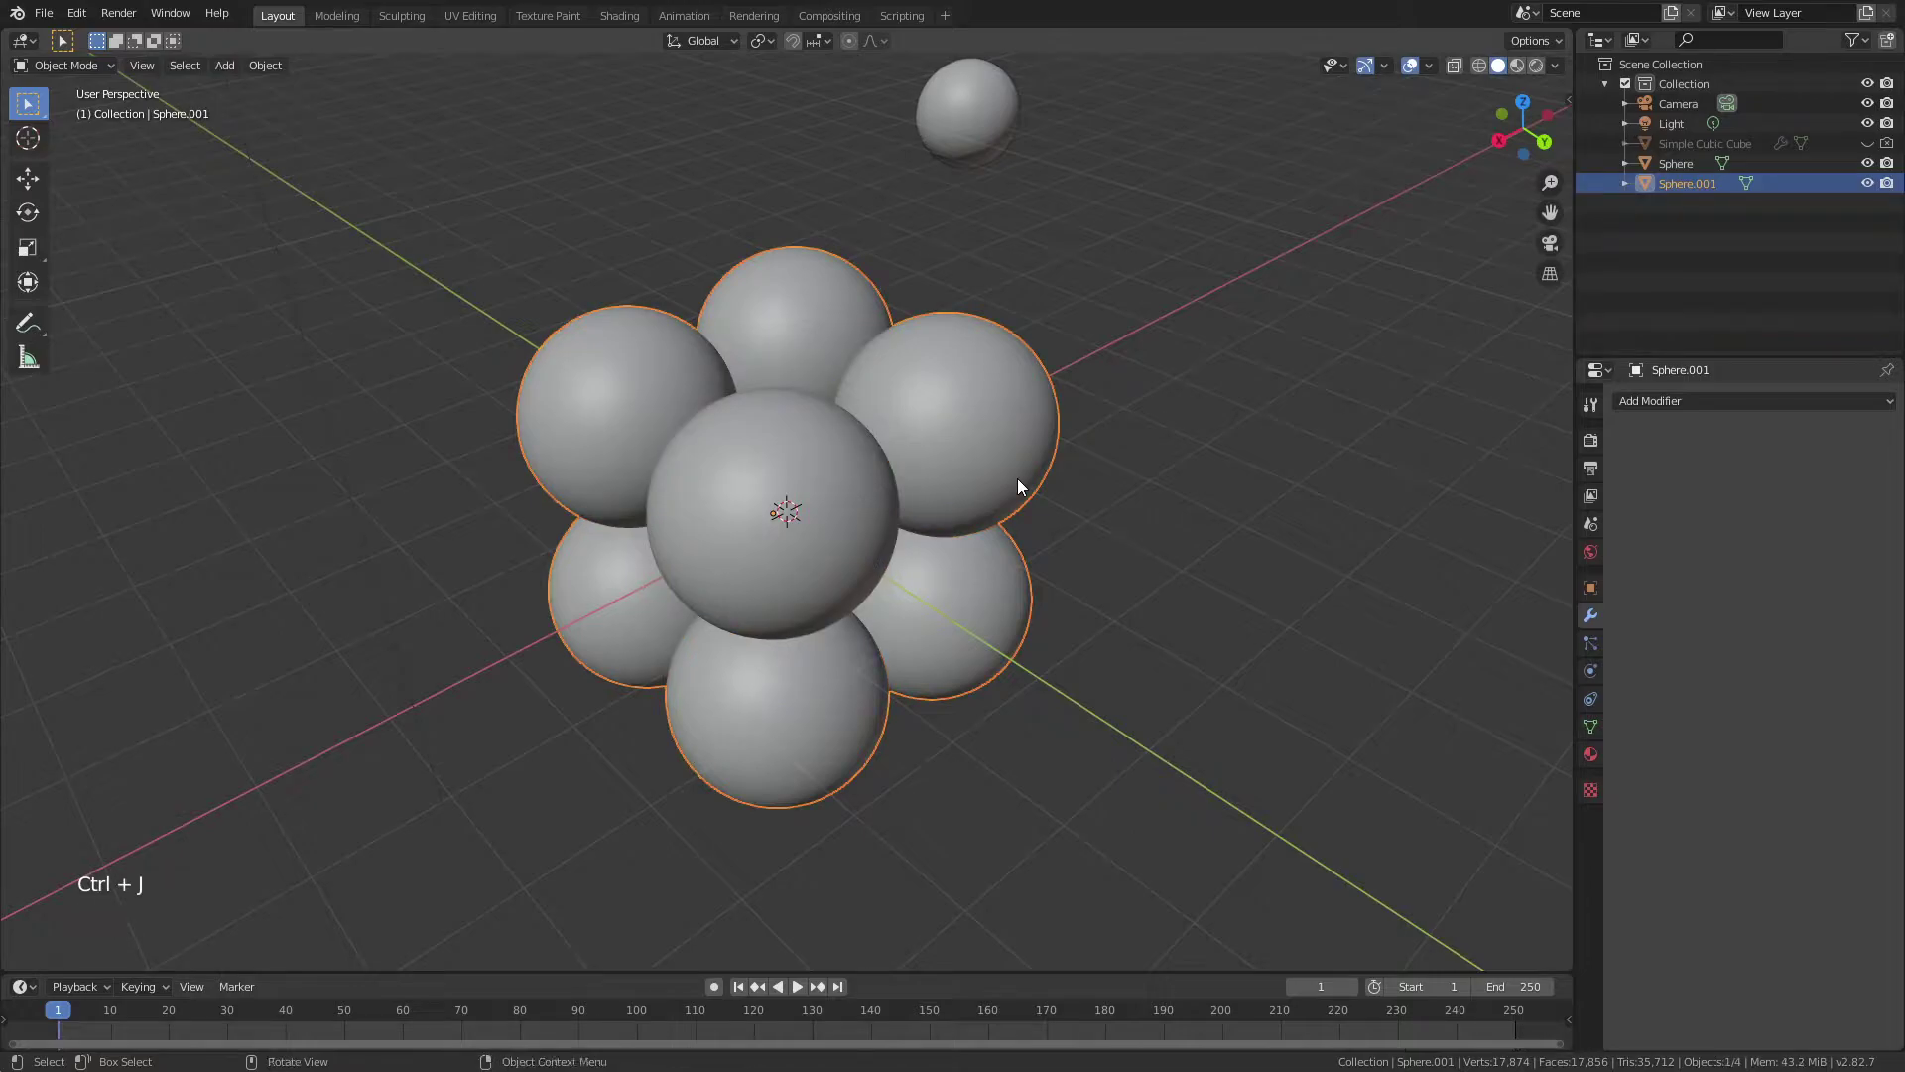
pyautogui.doubleClick(1681, 185)
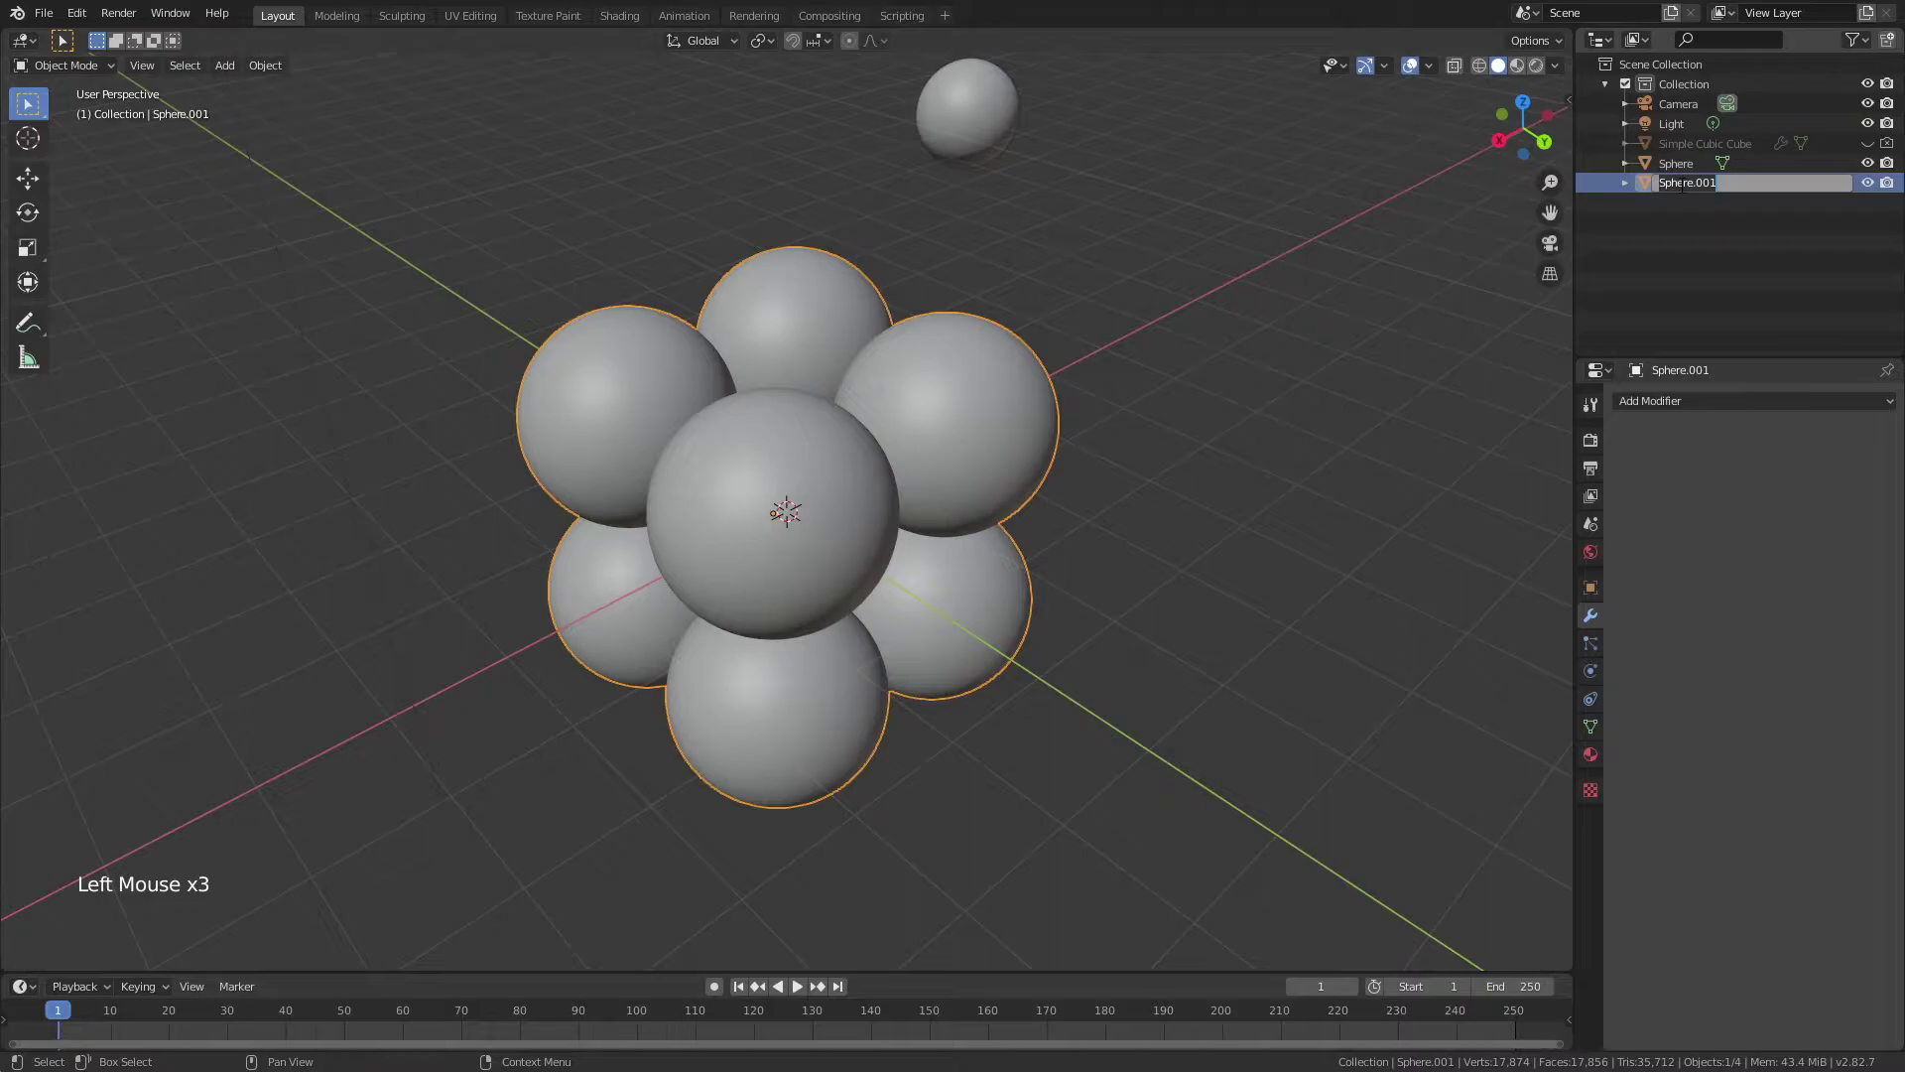
pyautogui.write('Simple')
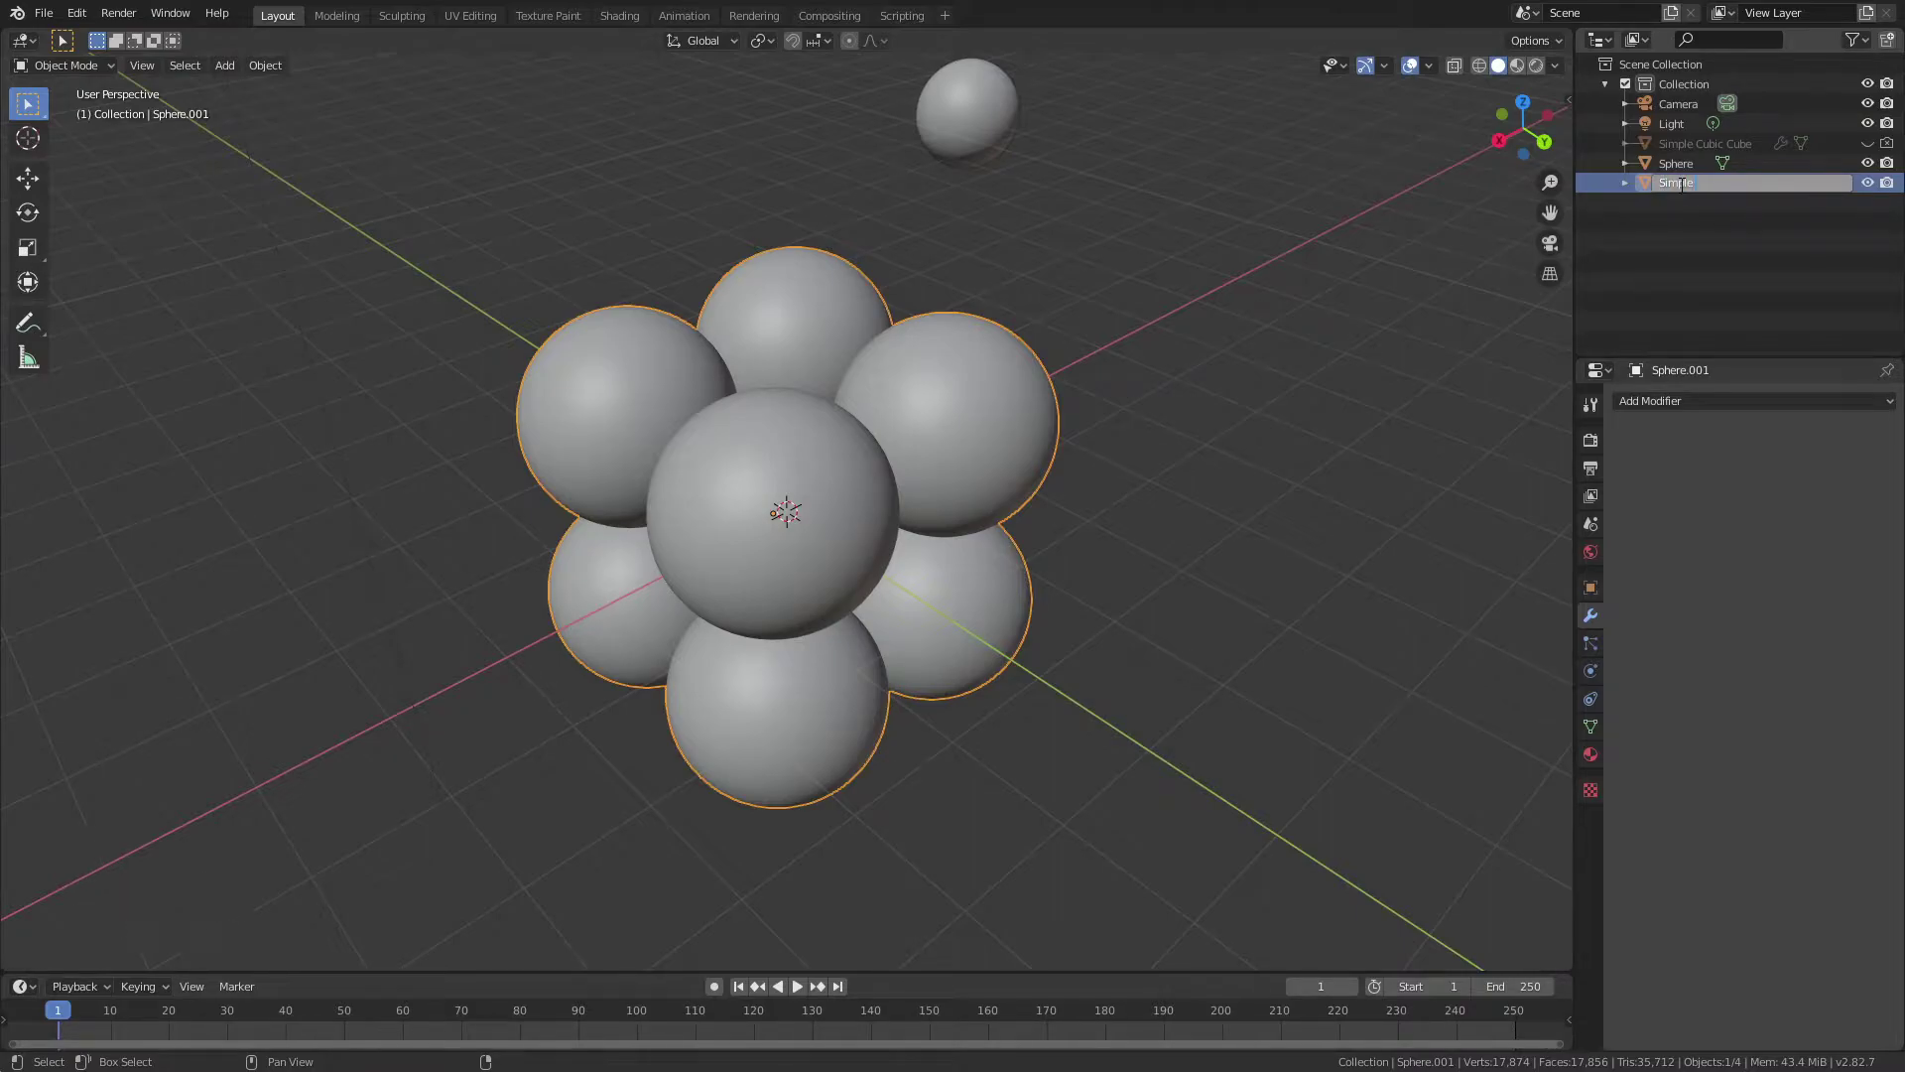
pyautogui.write(' Cubic Unit Cell')
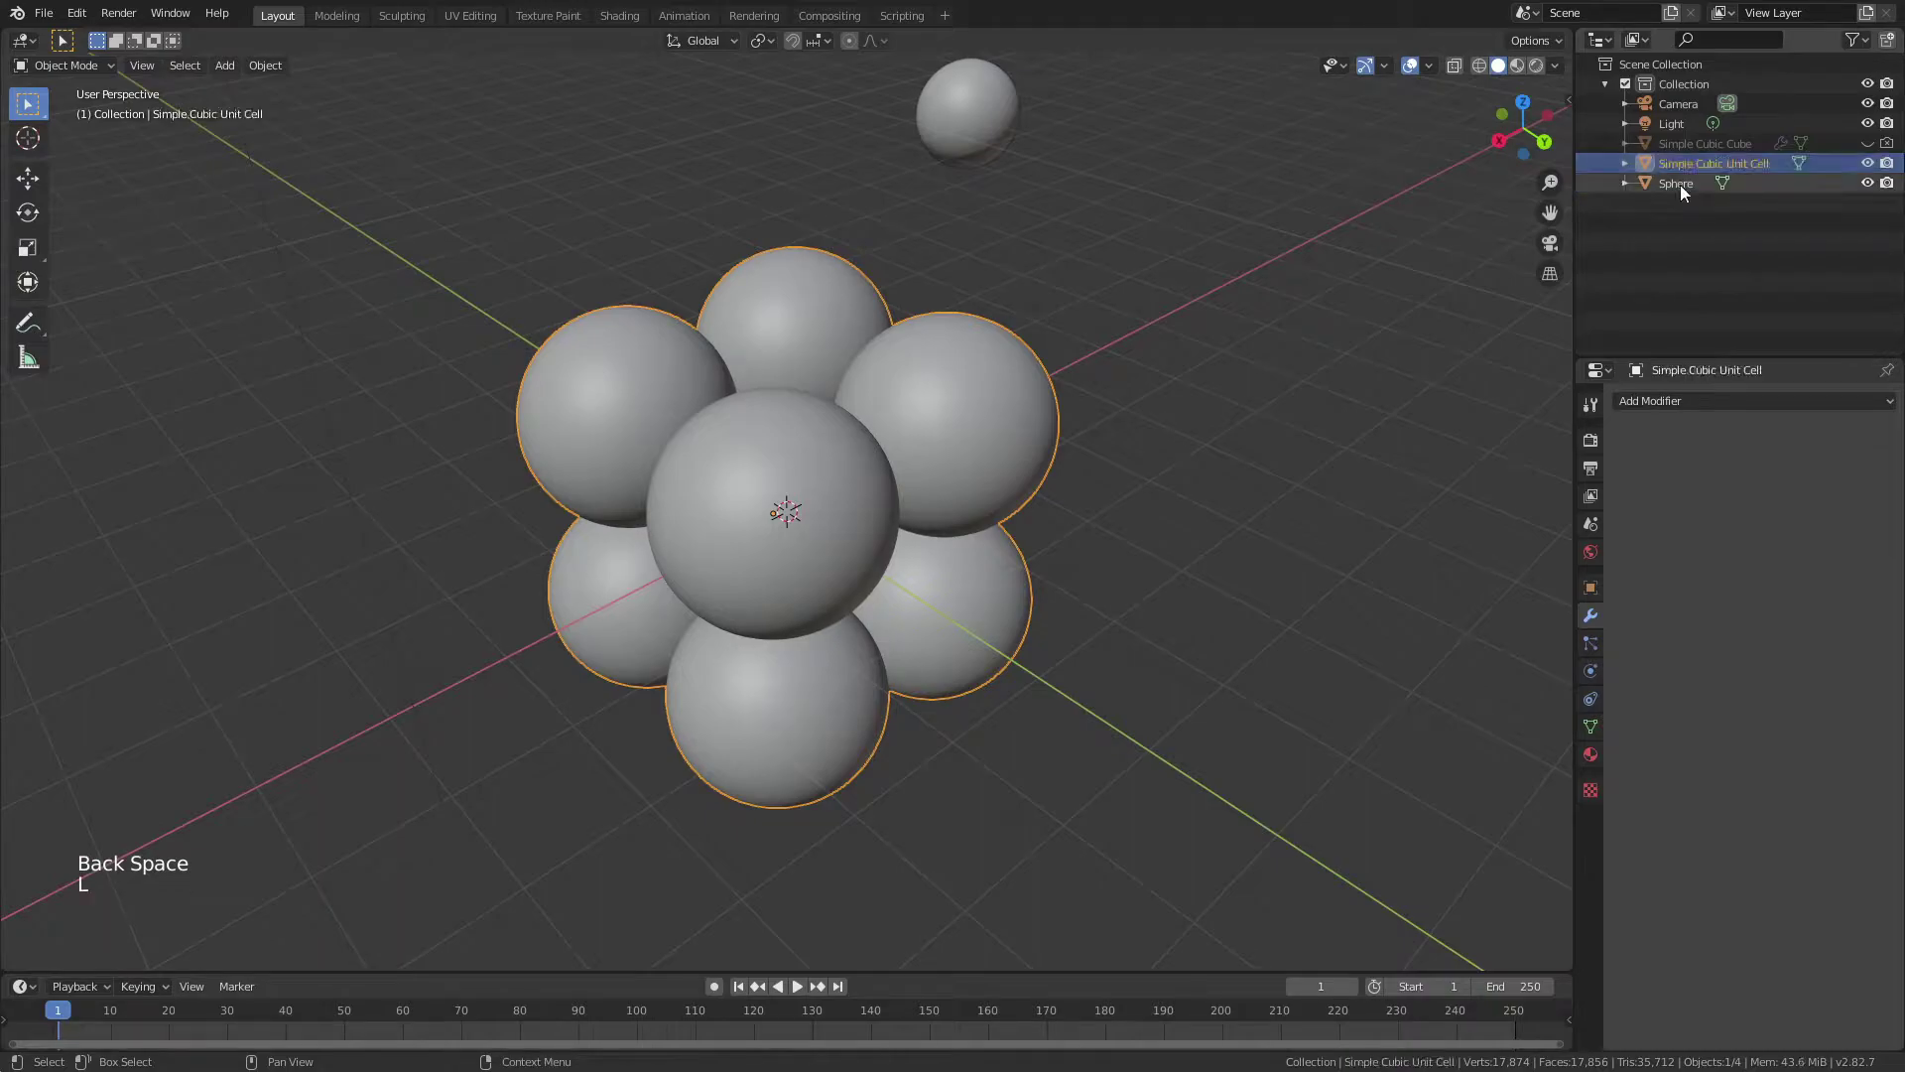
pyautogui.middleClick(820, 459)
pyautogui.moveTo(820, 458); pyautogui.dragTo(904, 424, button='middle')
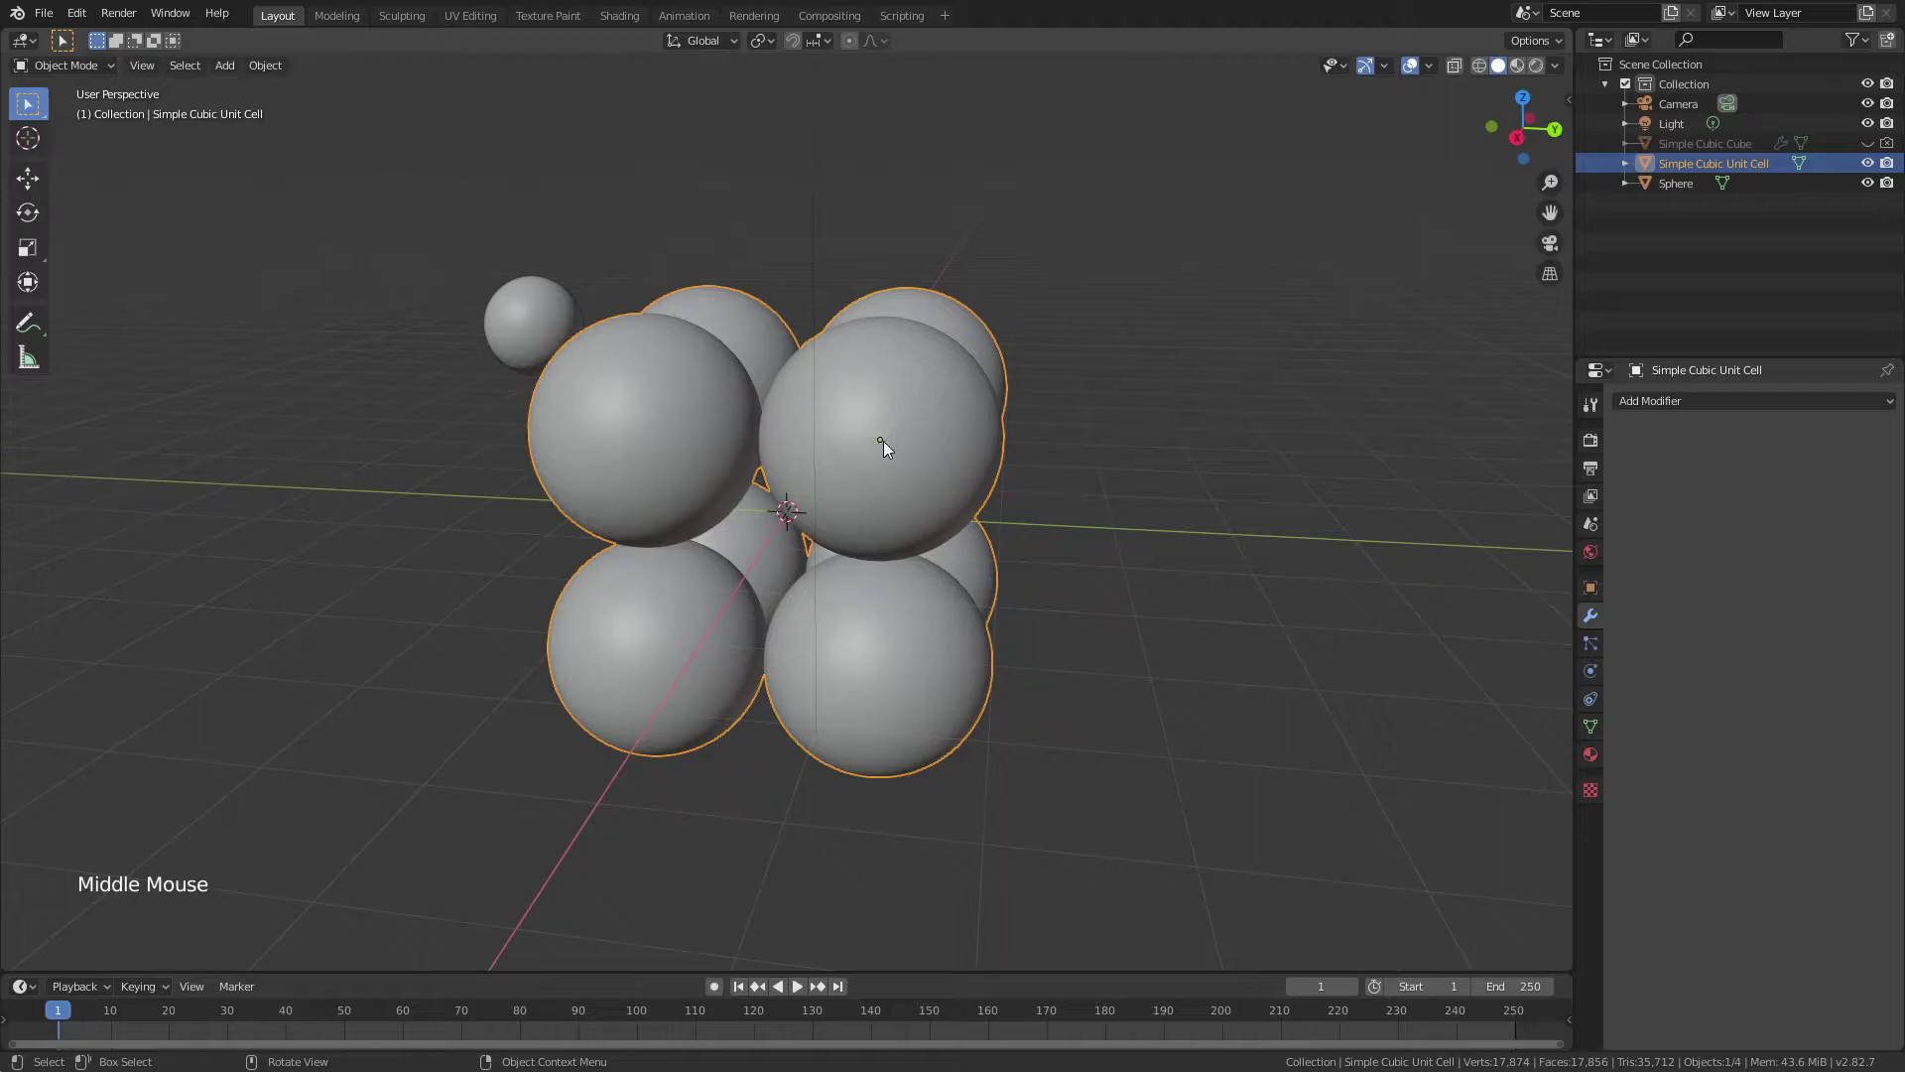
pyautogui.press('r')
pyautogui.press('r')
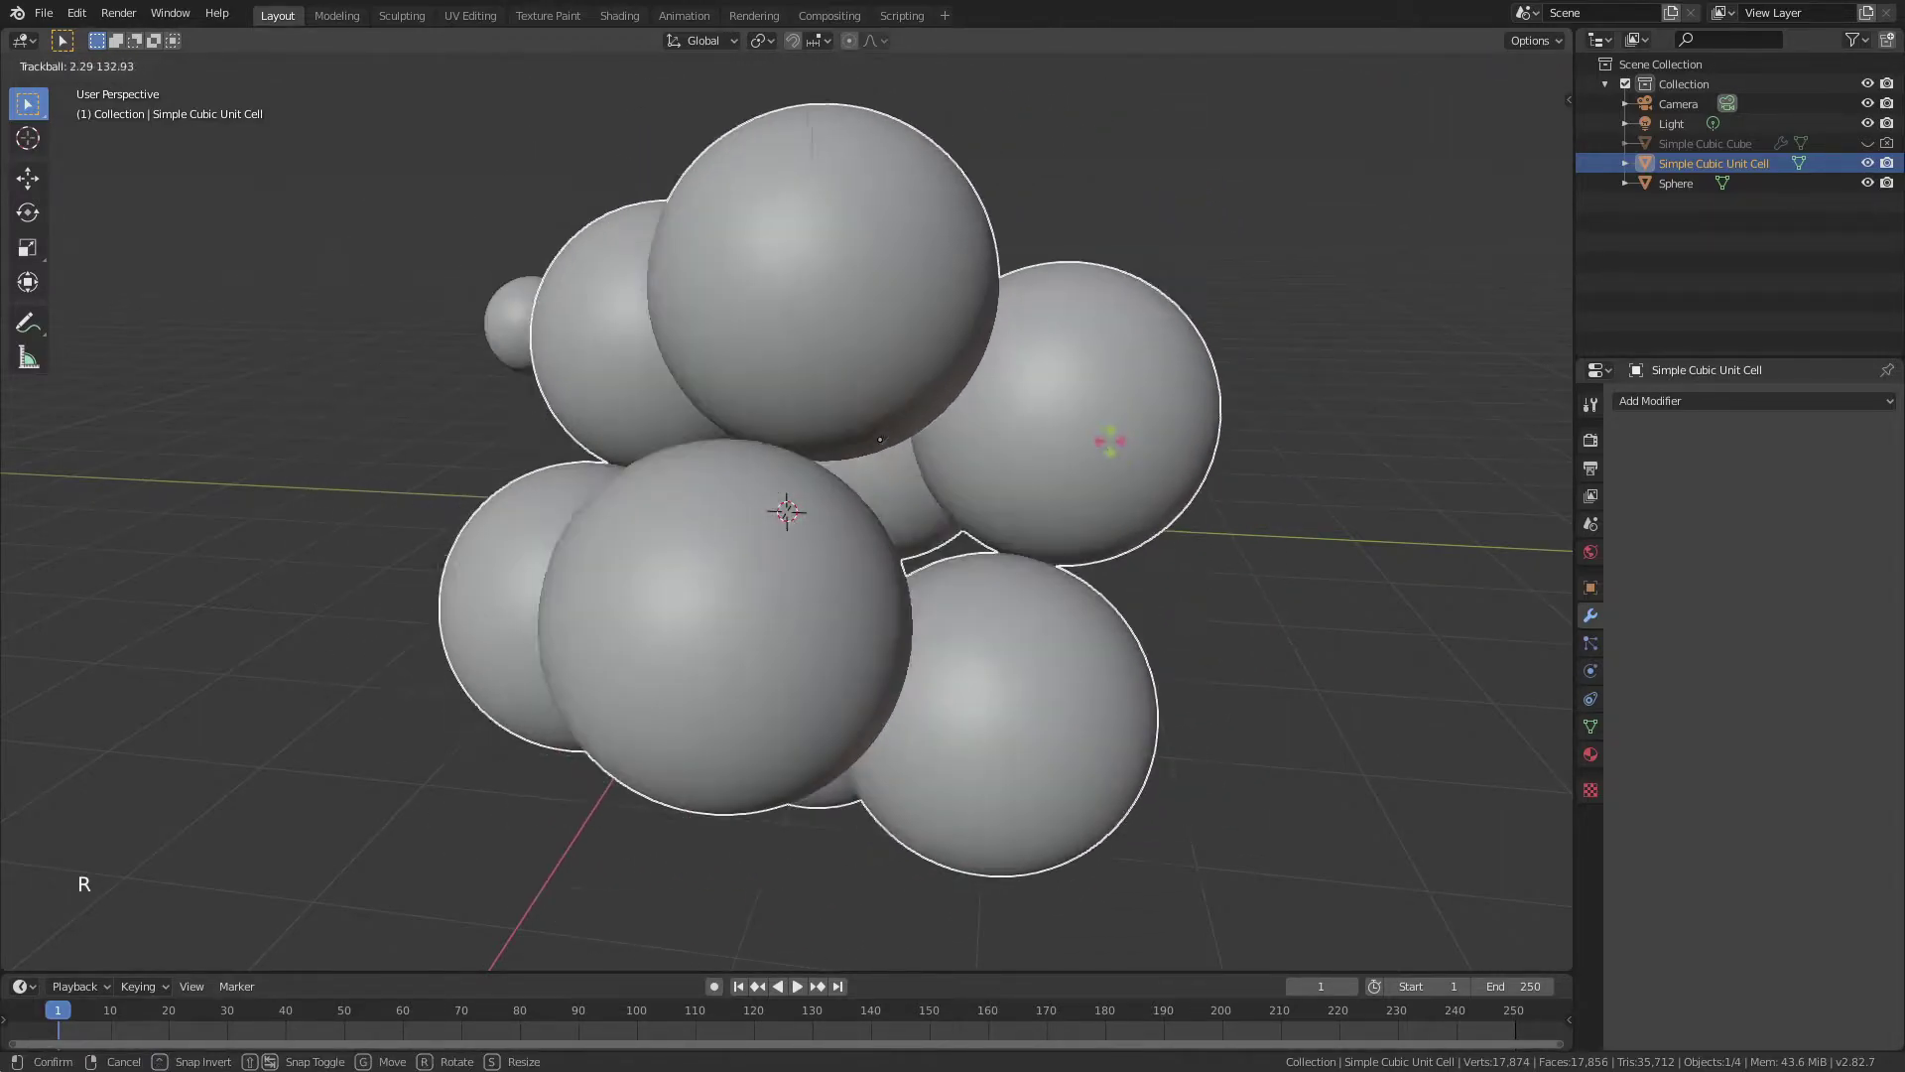
# - Set the unit cell's origin to geometry, cancelling the trial rotation and deselecting it
pyautogui.click(792, 459)
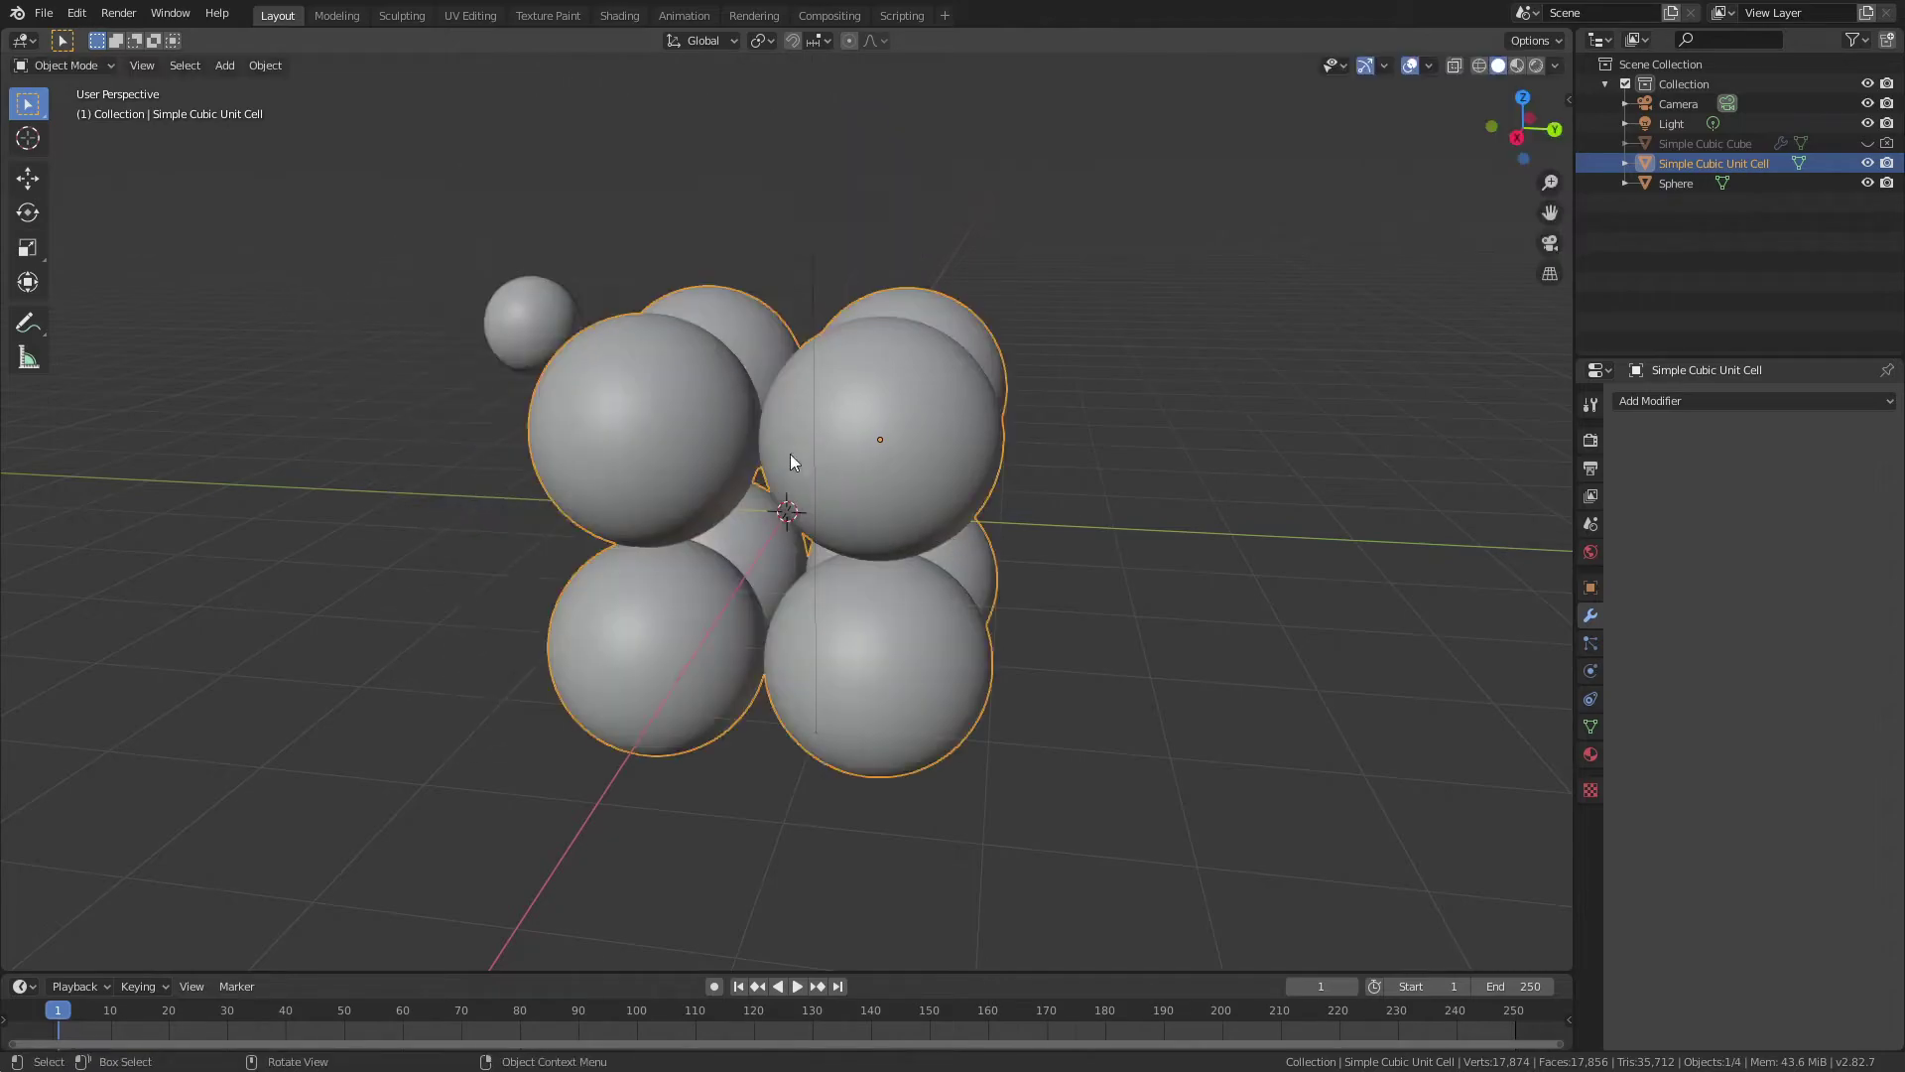
pyautogui.rightClick(857, 410)
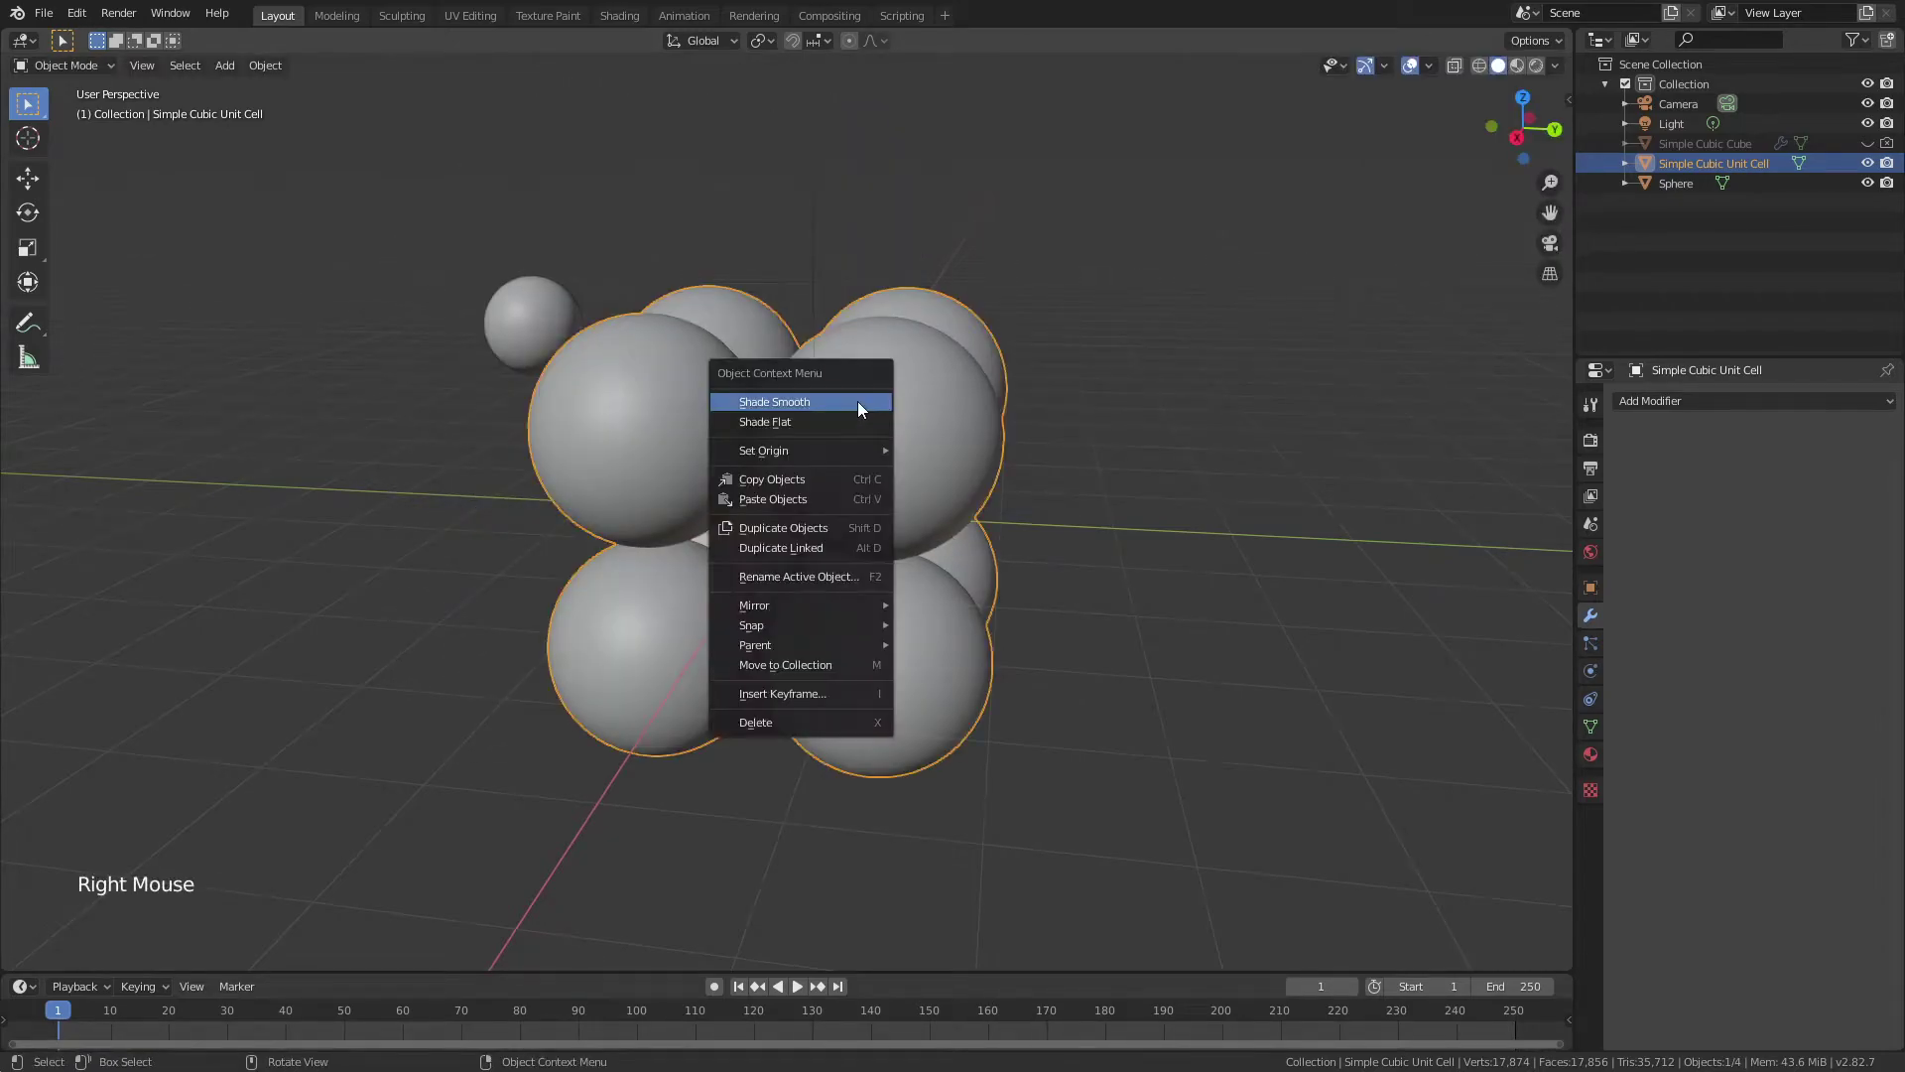
pyautogui.moveTo(859, 450)
pyautogui.click(996, 472)
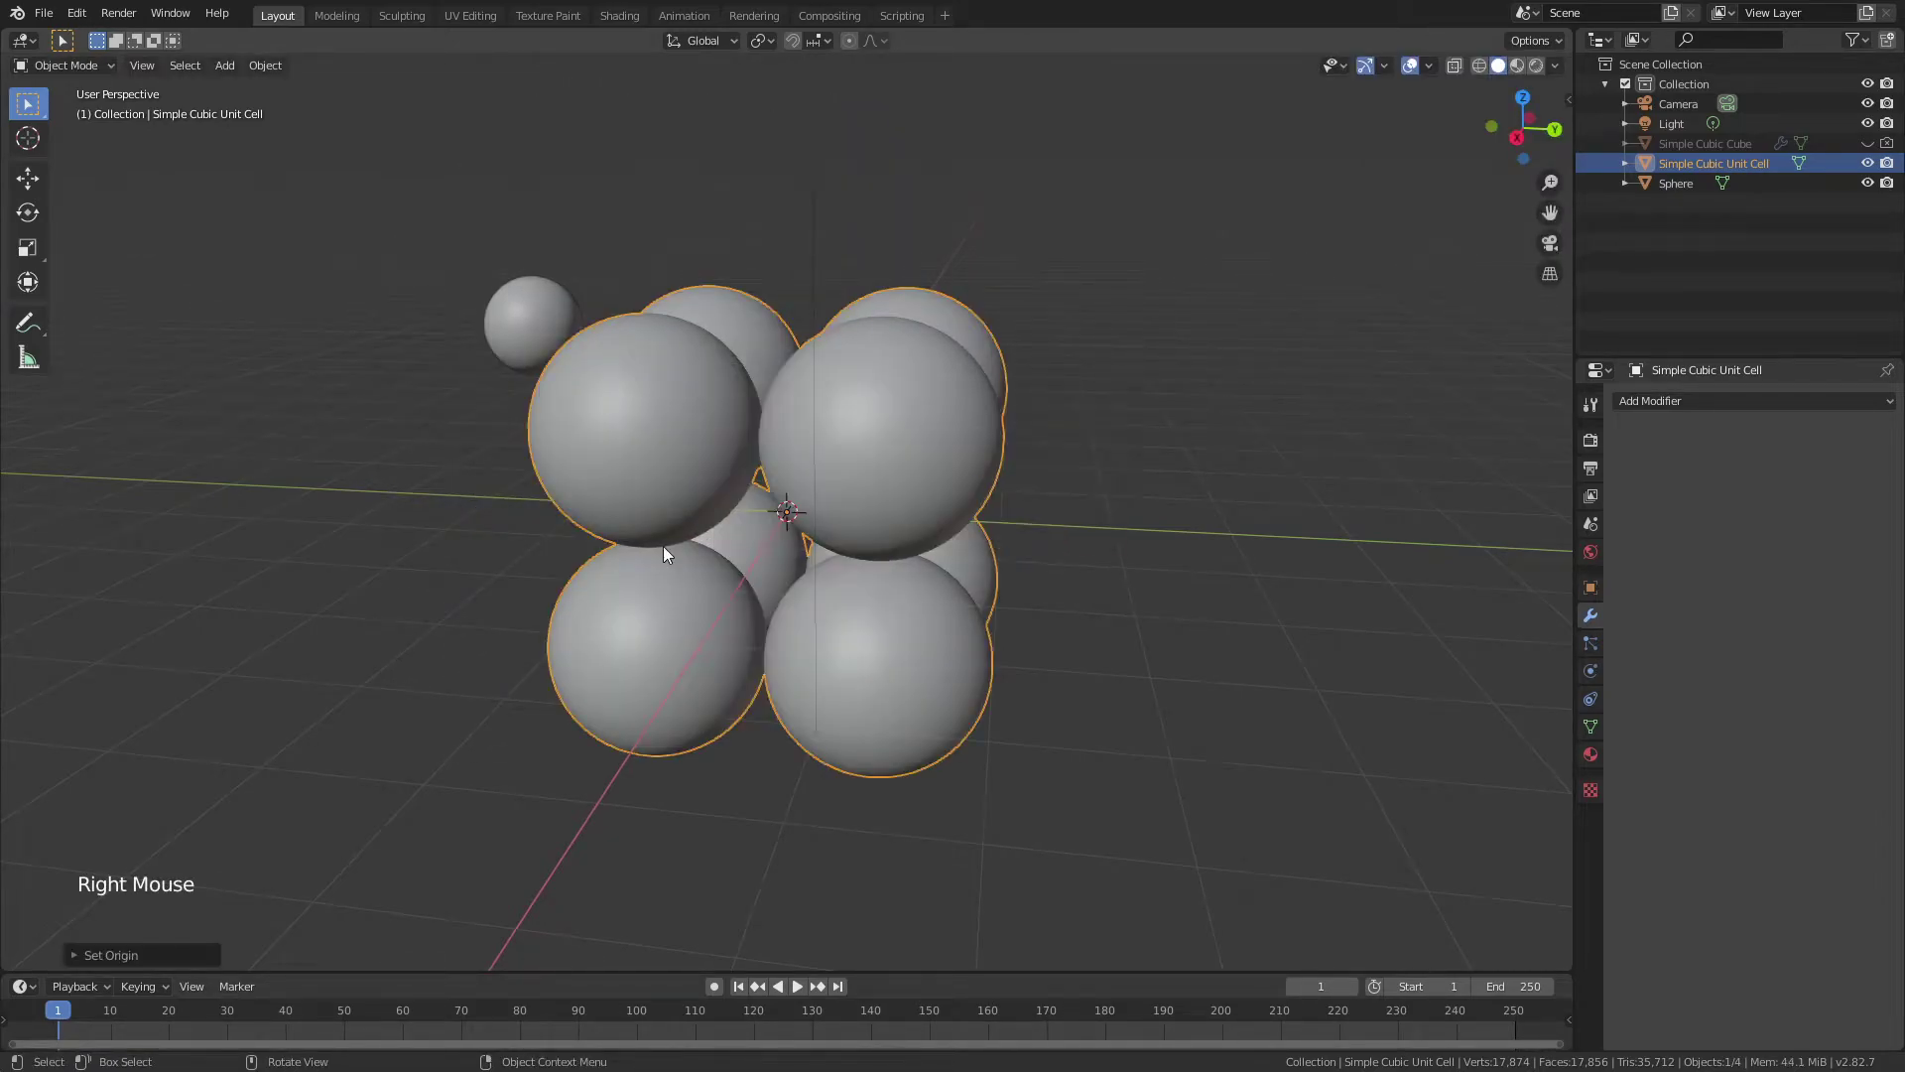
pyautogui.moveTo(663, 546); pyautogui.dragTo(722, 500, button='middle')
pyautogui.press('r')
pyautogui.press('r')
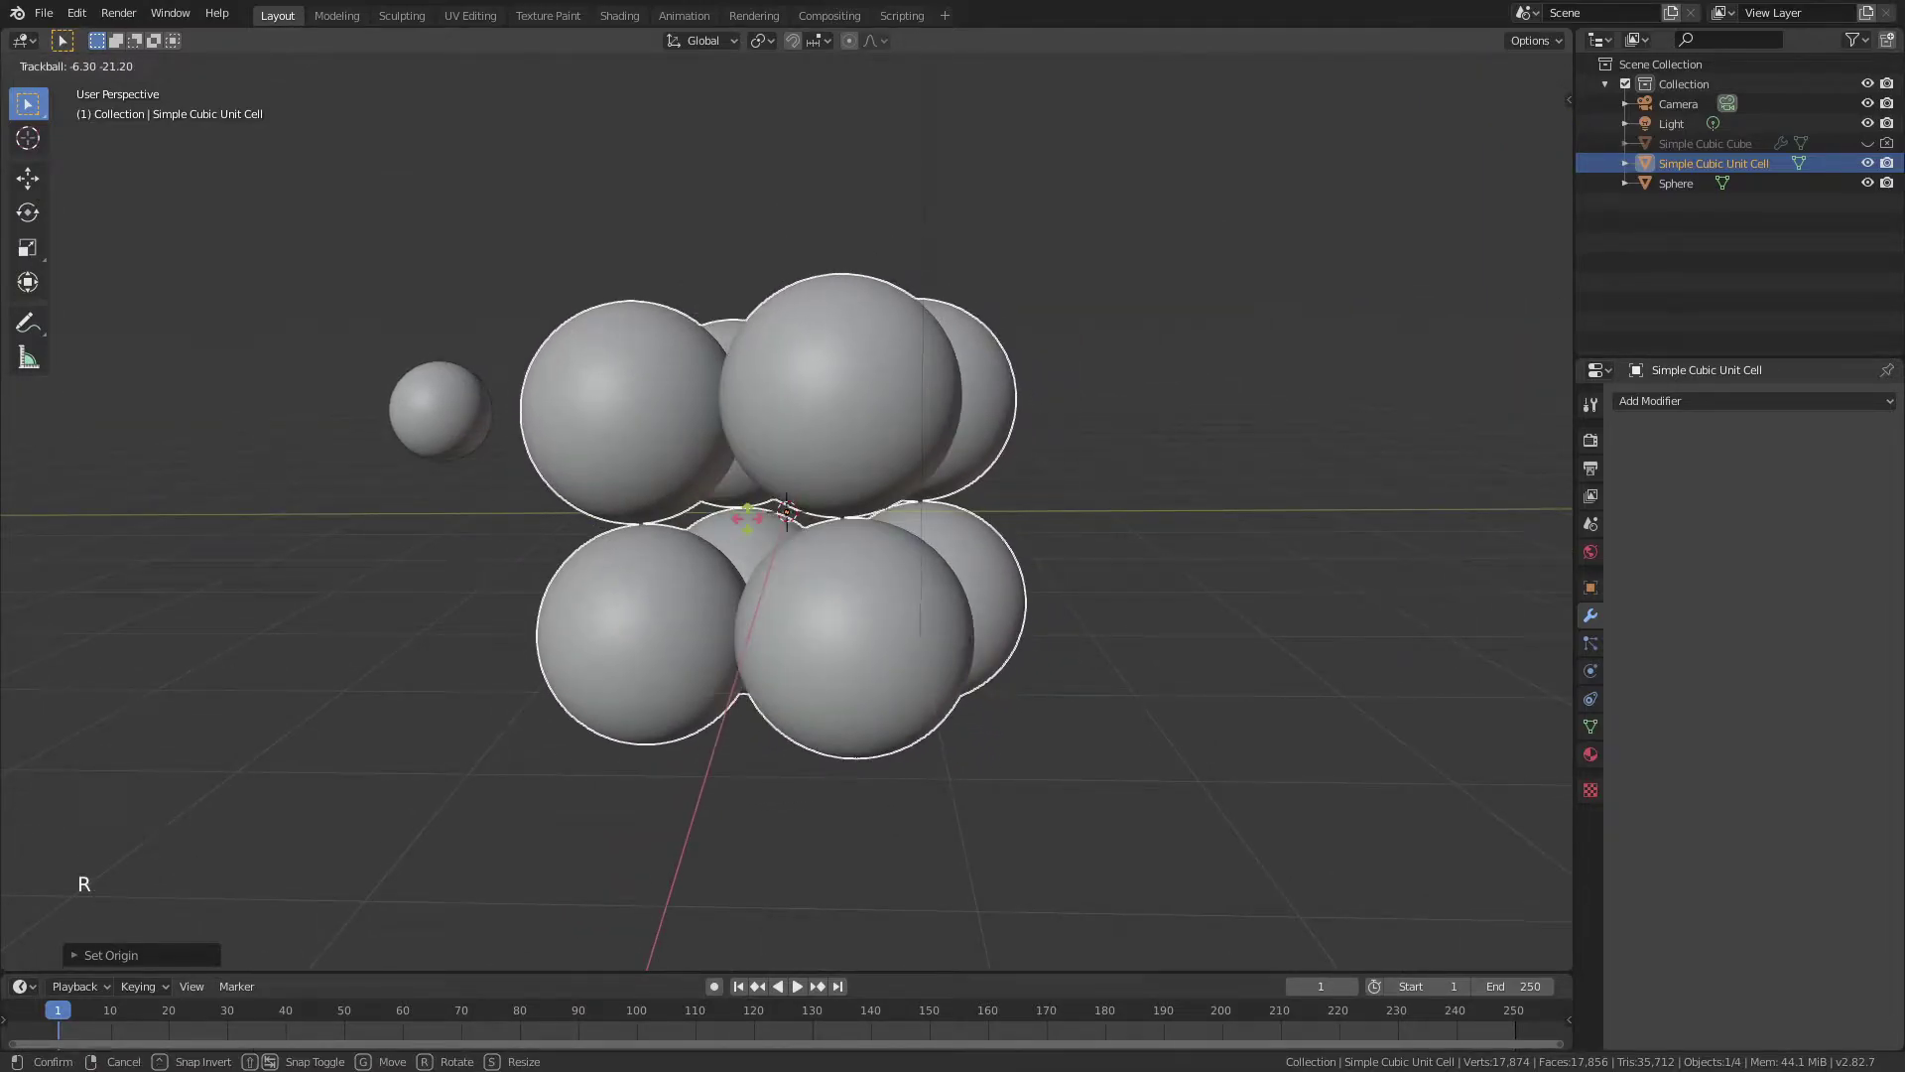
pyautogui.rightClick(754, 517)
pyautogui.moveTo(784, 391); pyautogui.dragTo(698, 444, button='middle')
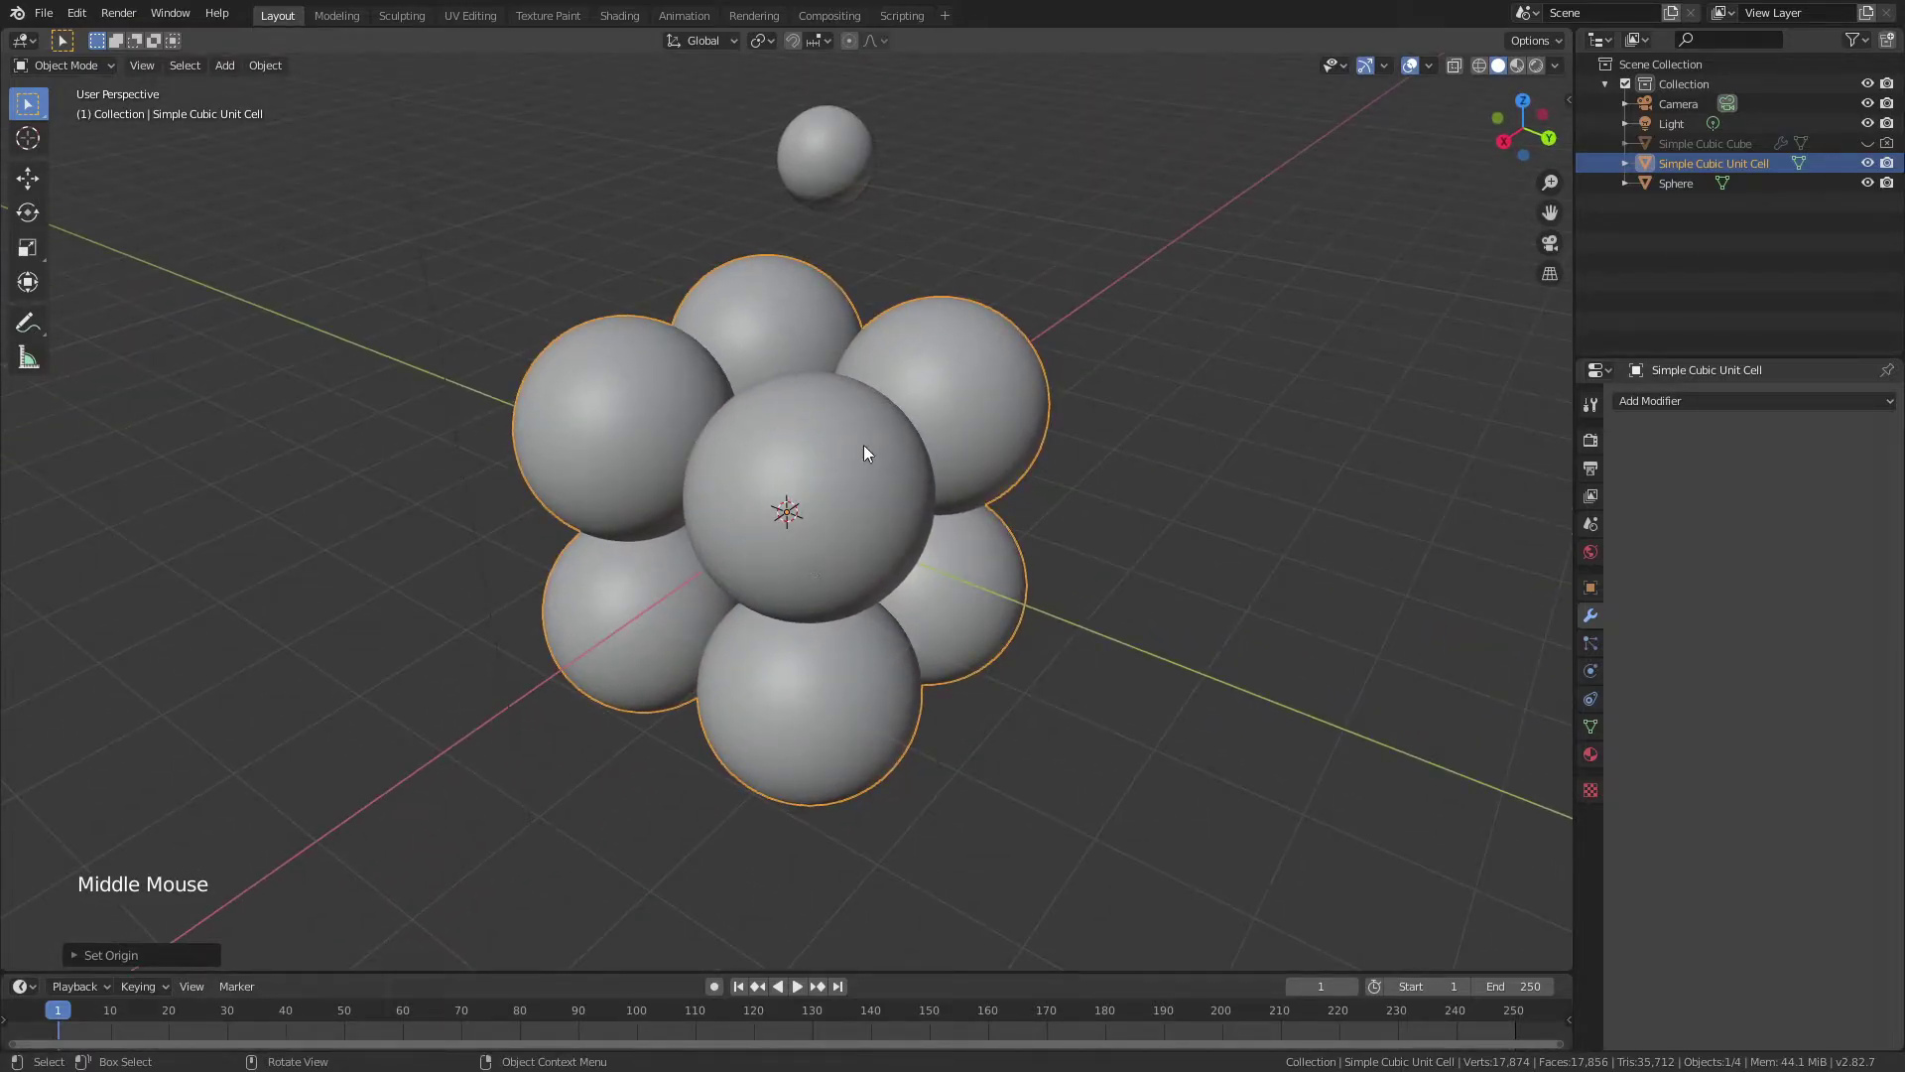
pyautogui.click(1045, 637)
pyautogui.moveTo(1045, 638); pyautogui.dragTo(969, 516, button='middle')
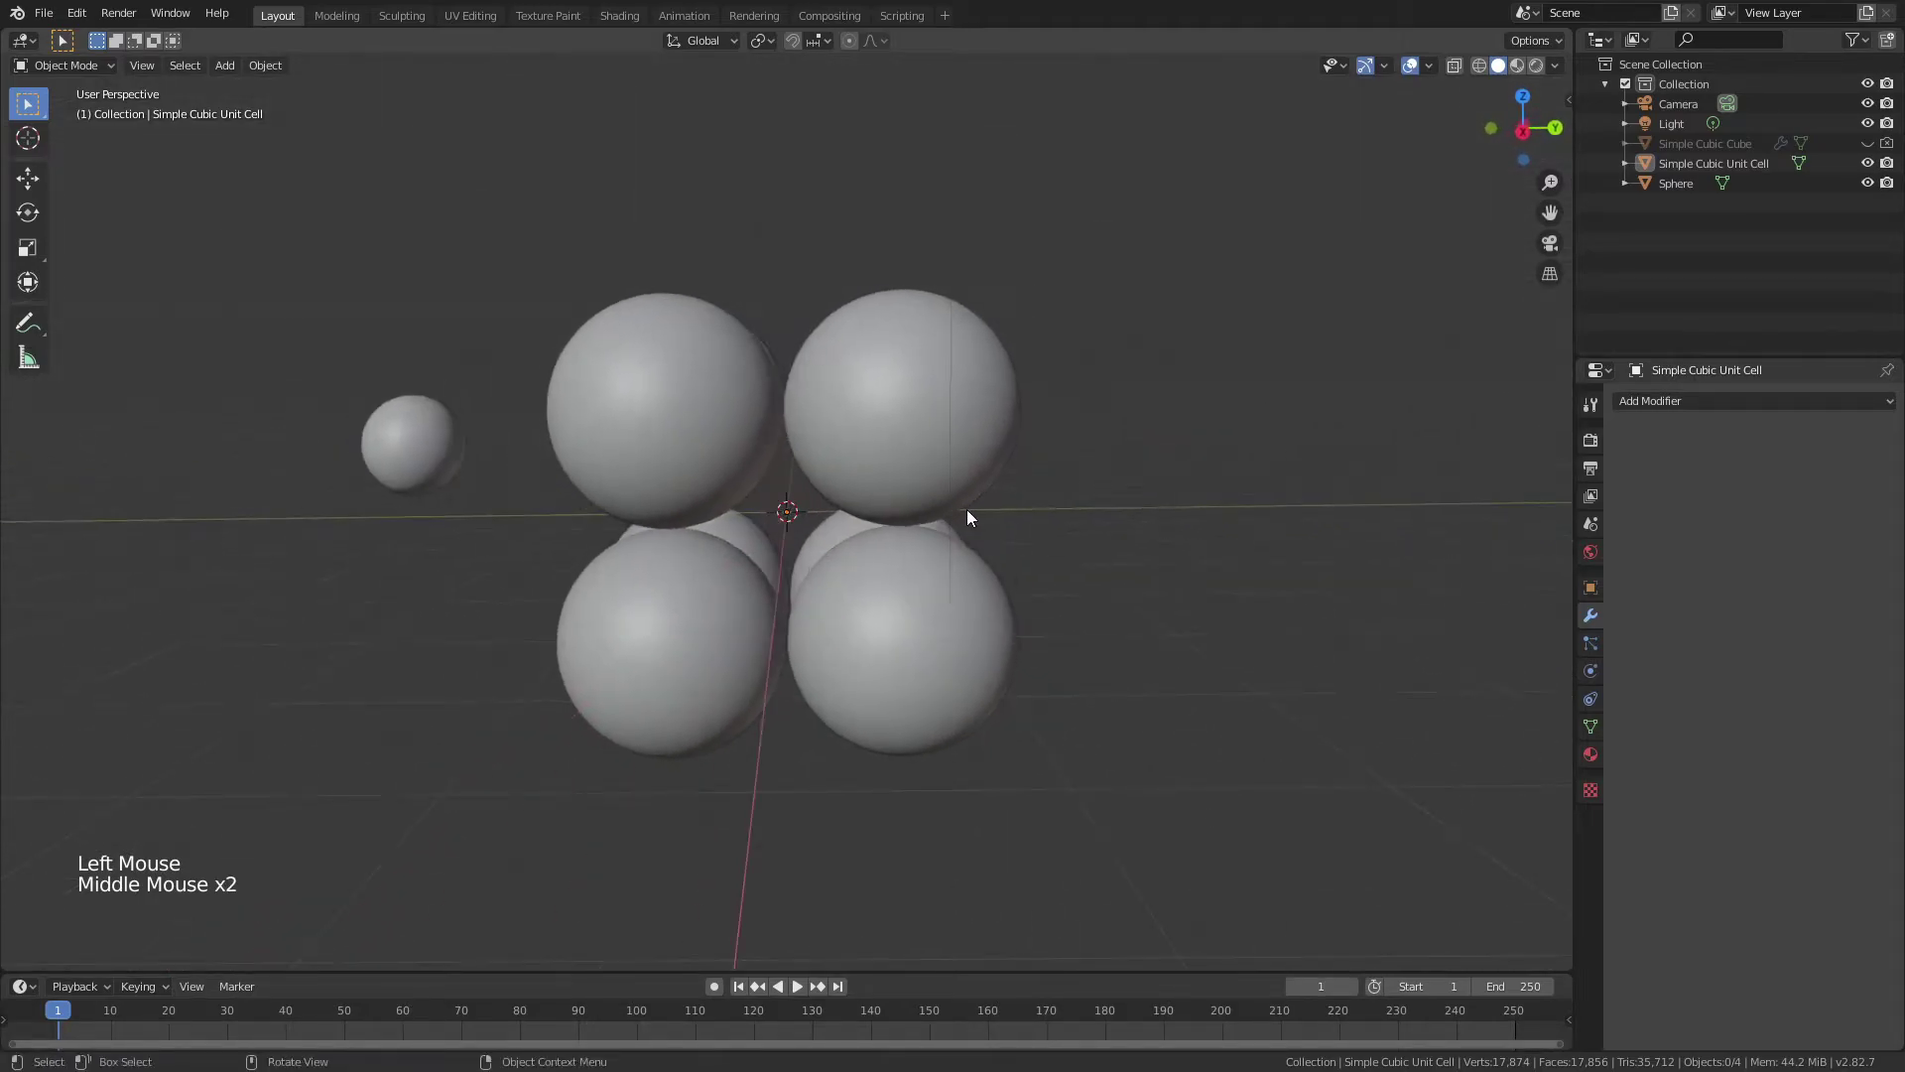
# - Add a new cube mesh and rename it 'Cutter Cube'
pyautogui.hotkey('shift', 'a')
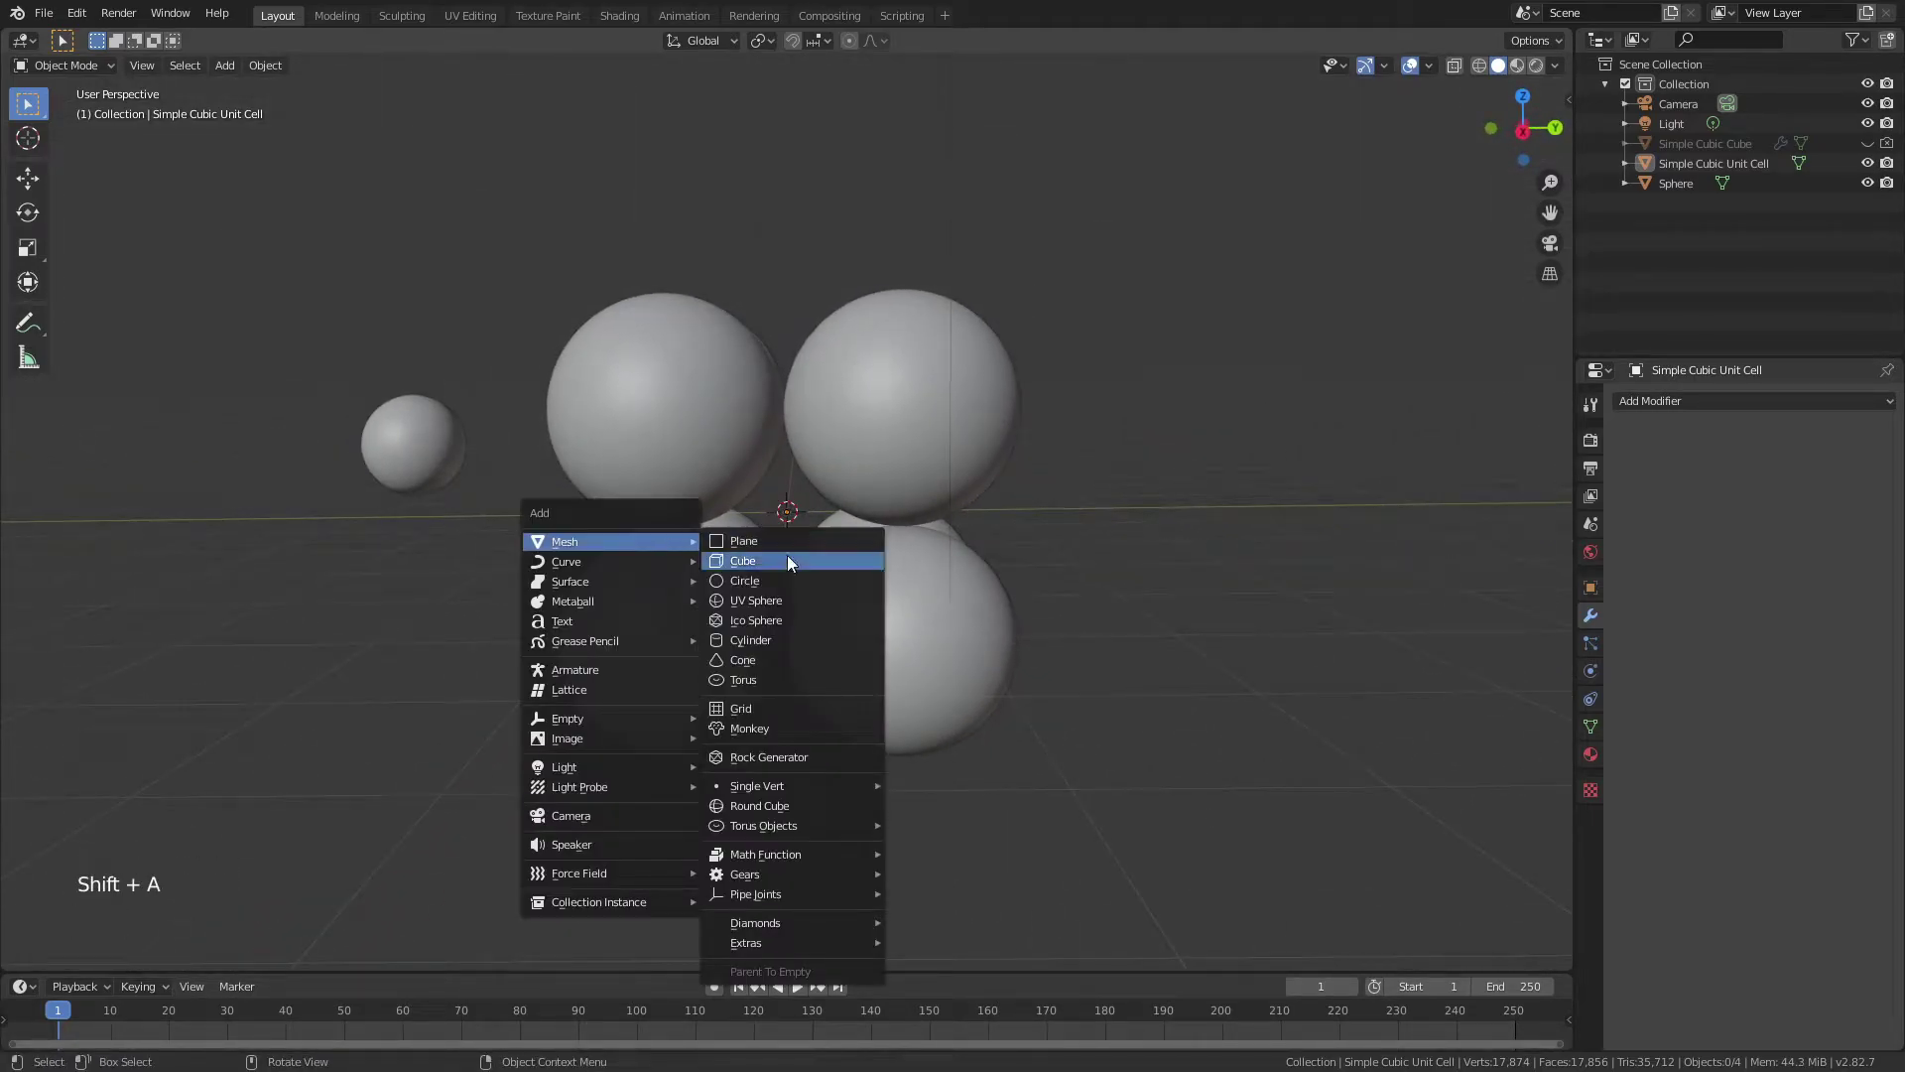
pyautogui.click(787, 553)
pyautogui.click(1682, 123)
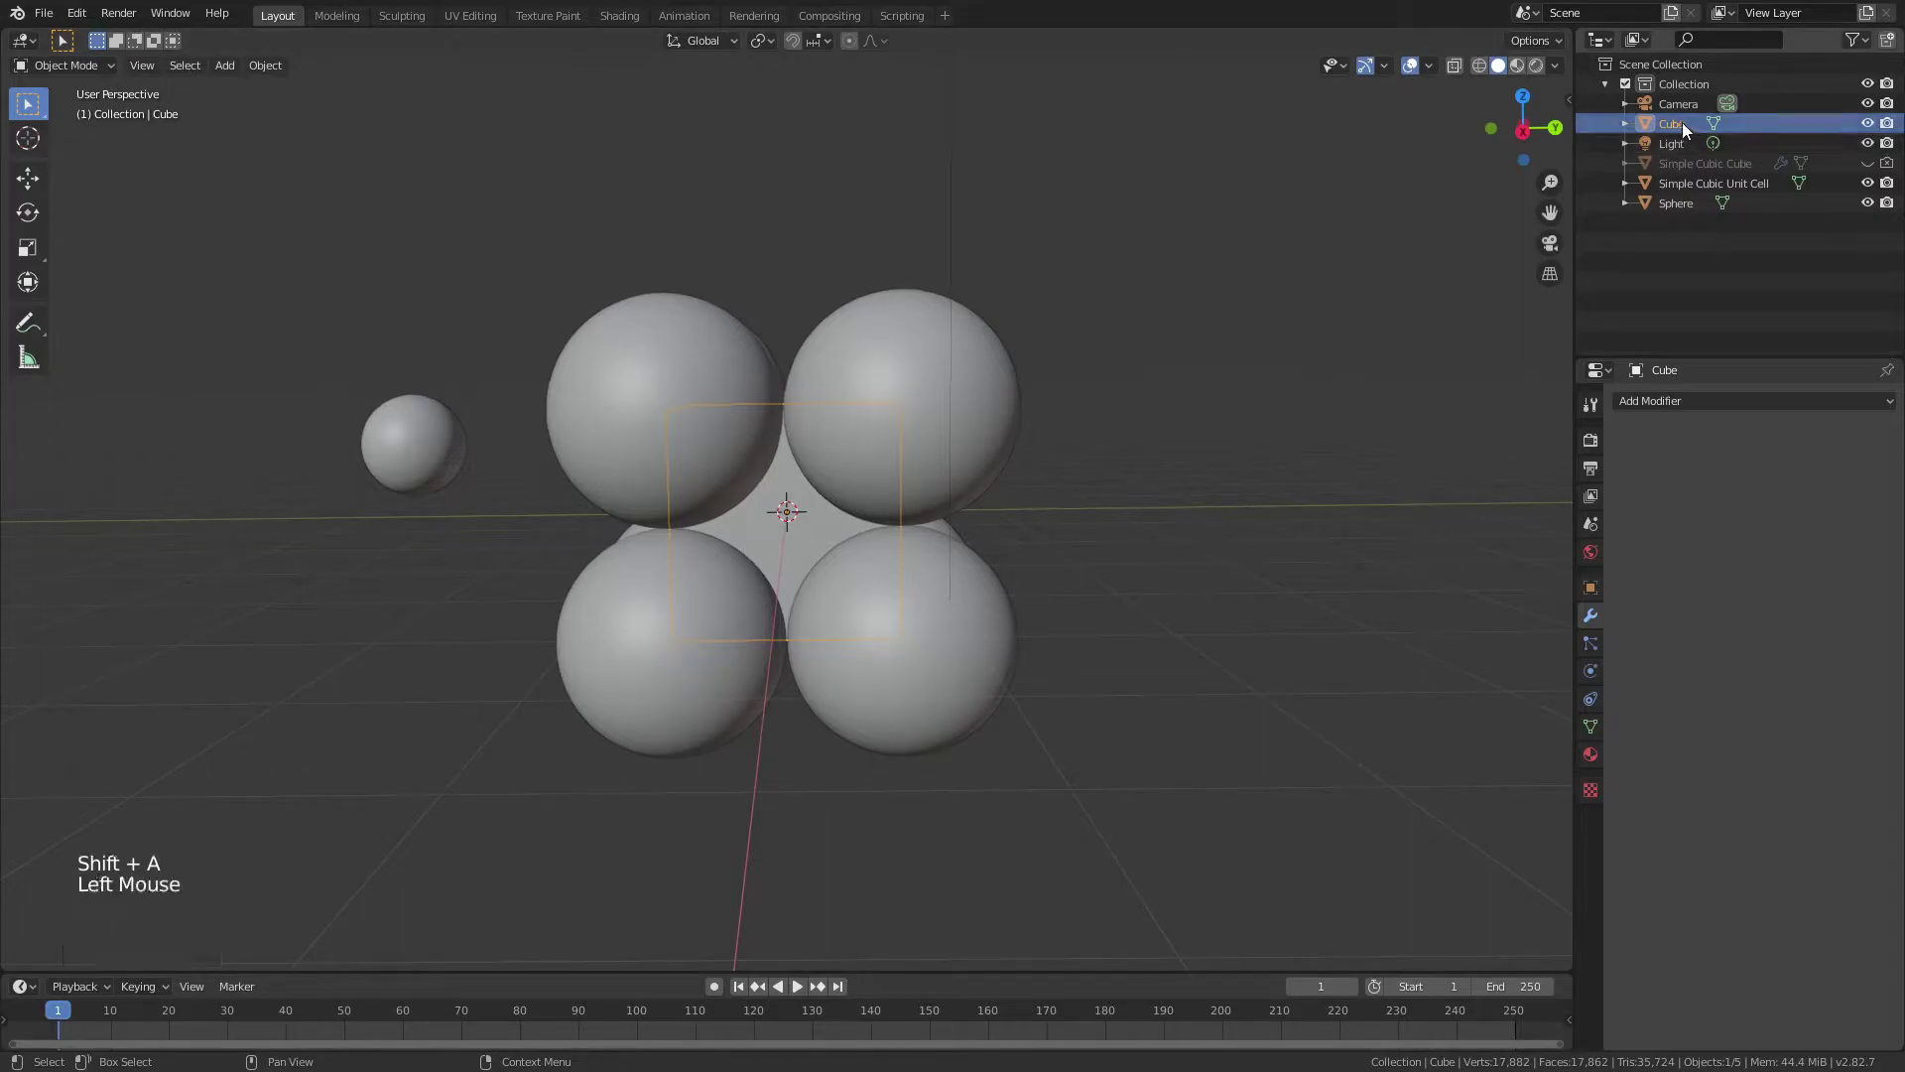
pyautogui.doubleClick(1682, 122)
pyautogui.write('Cutter Cube')
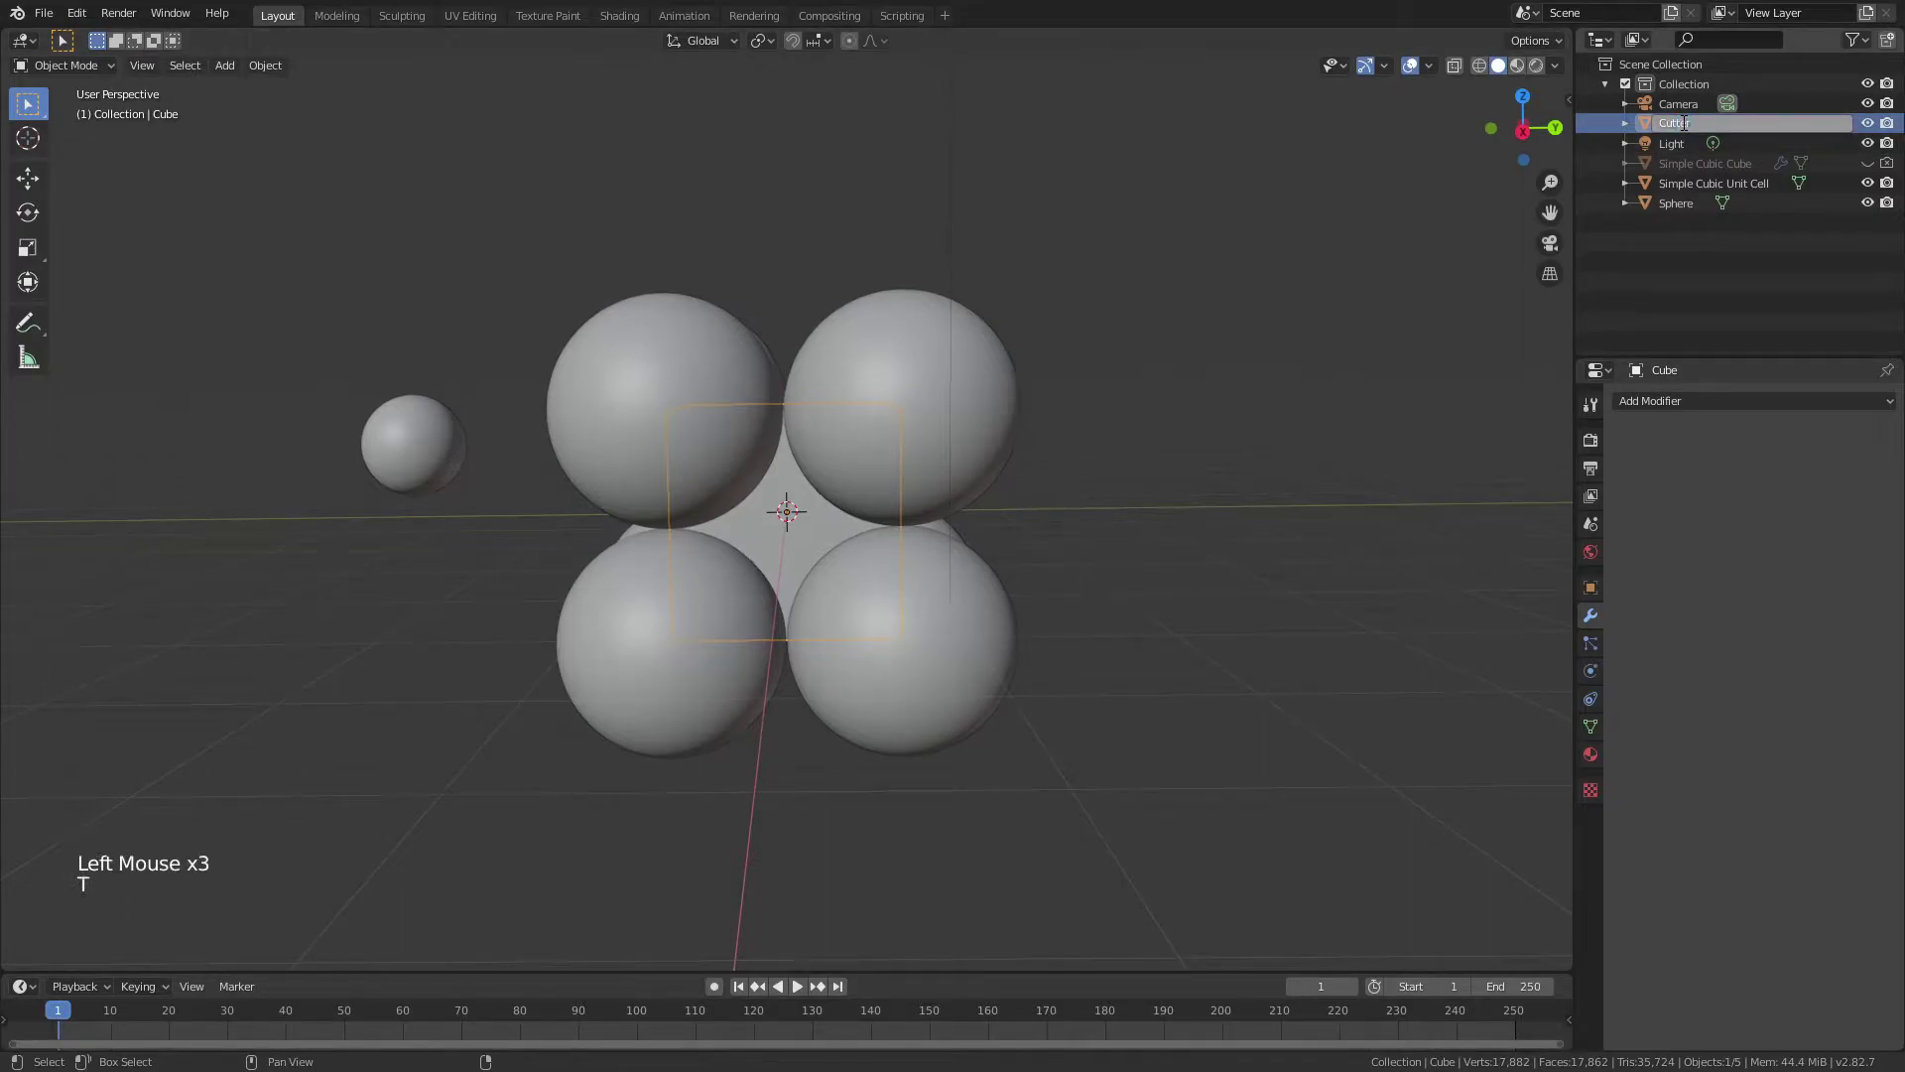
pyautogui.press('Return')
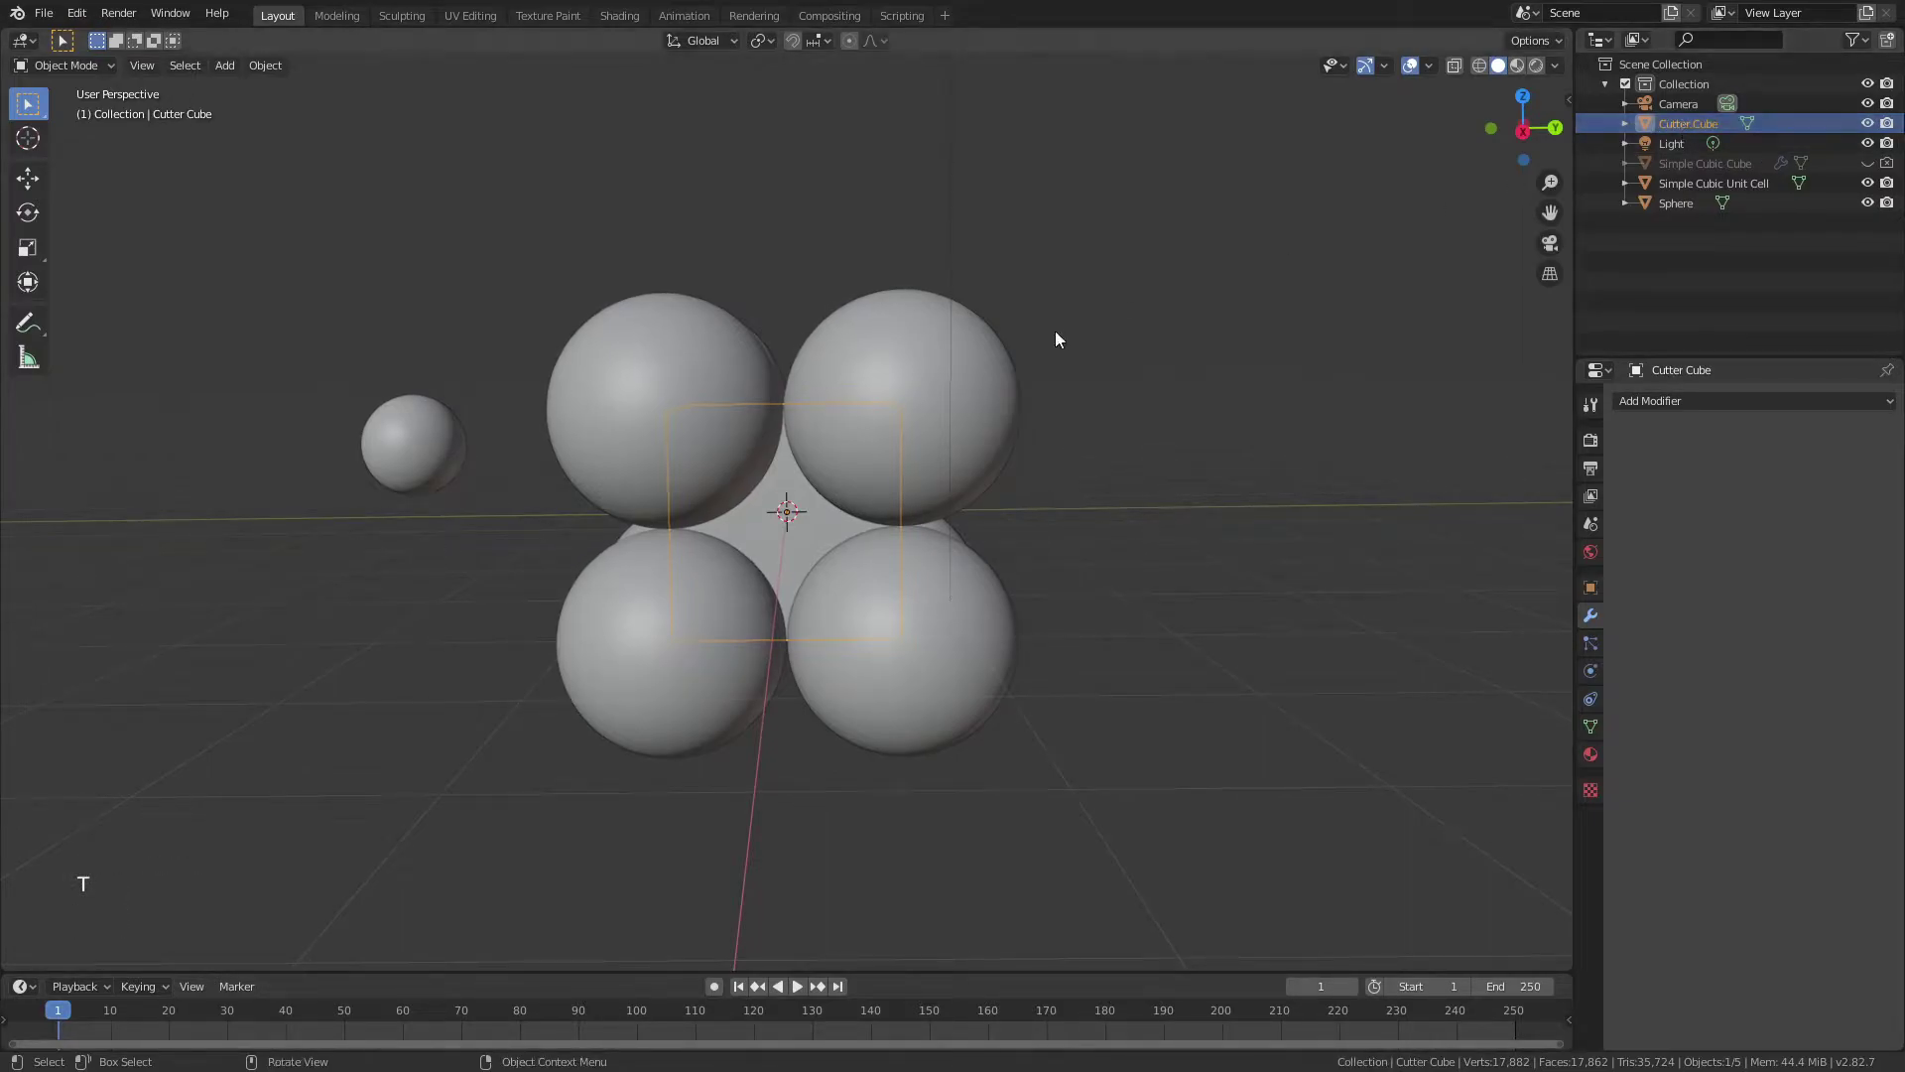
# - Give the Simple Cubic Unit Cell a Boolean modifier set to Intersect with Cutter Cube
pyautogui.click(961, 366)
pyautogui.moveTo(961, 365); pyautogui.dragTo(1369, 427, button='middle')
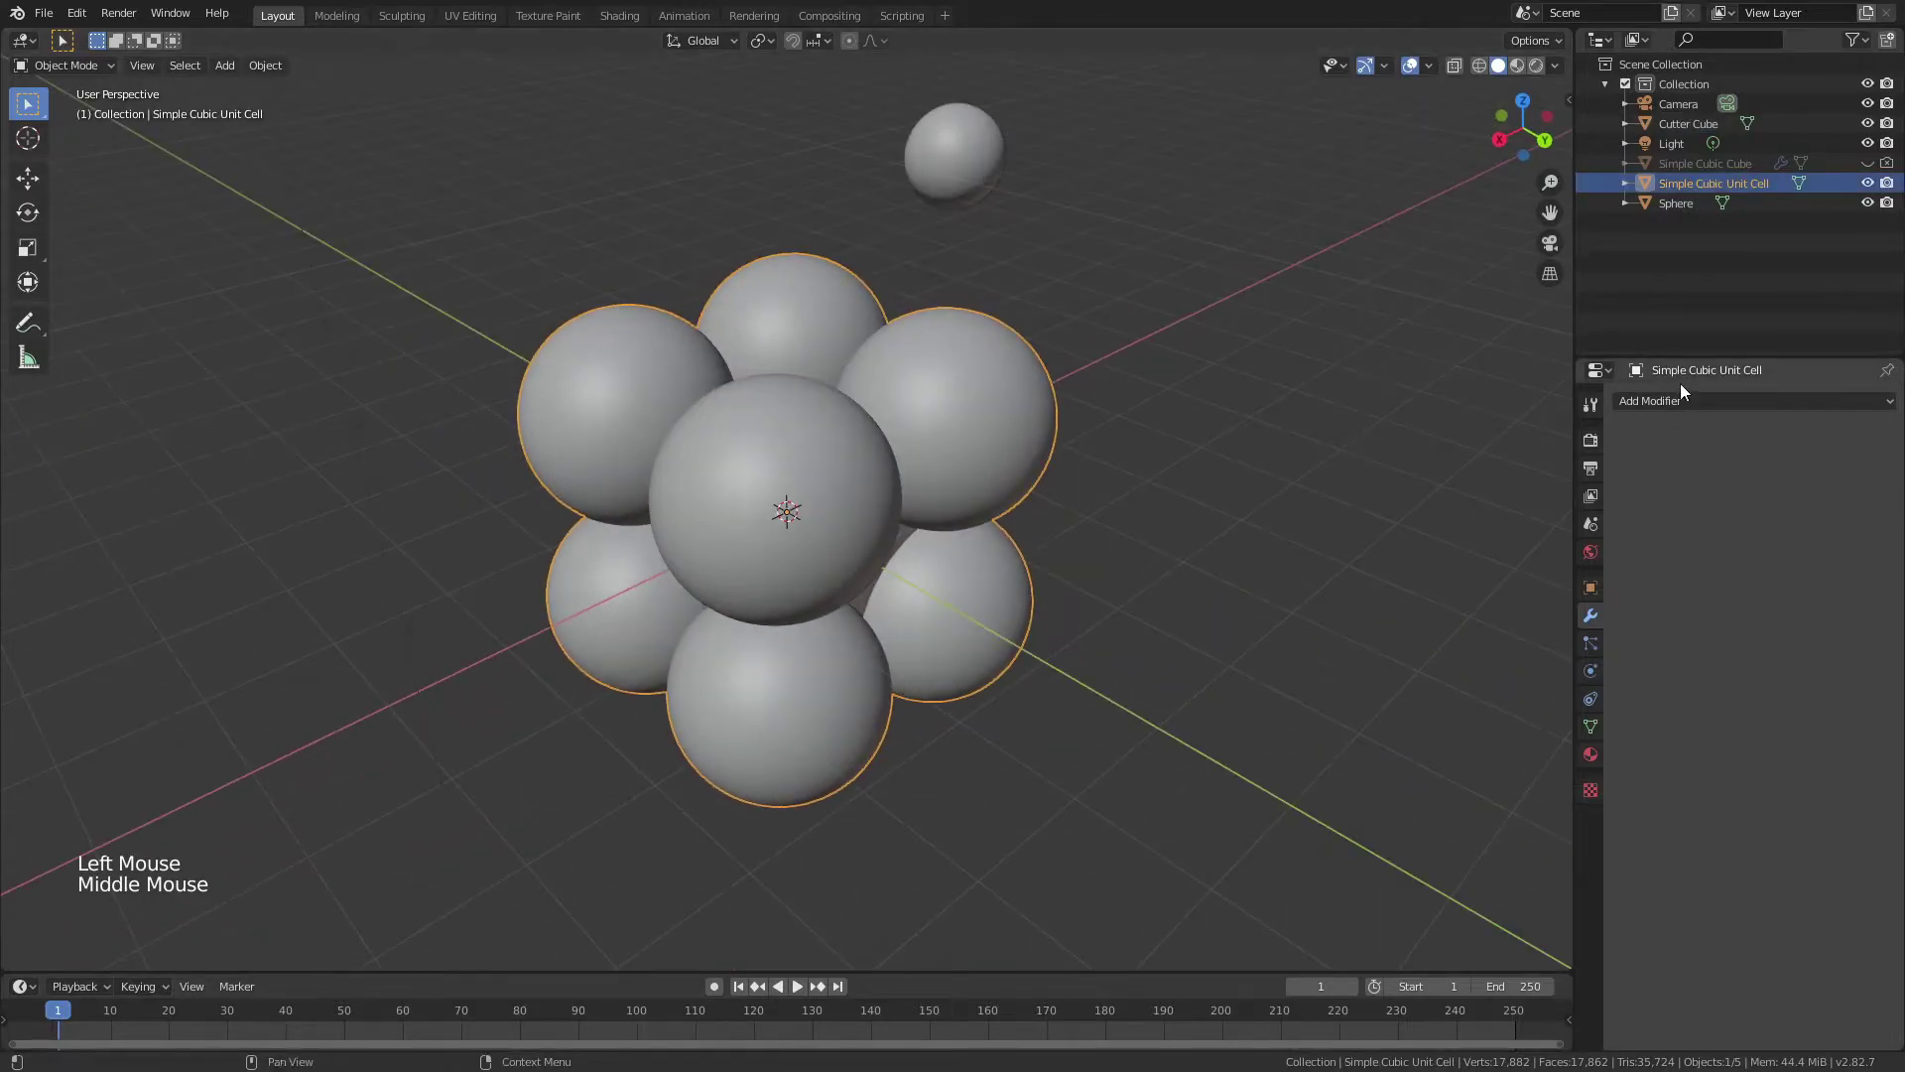
pyautogui.click(1687, 400)
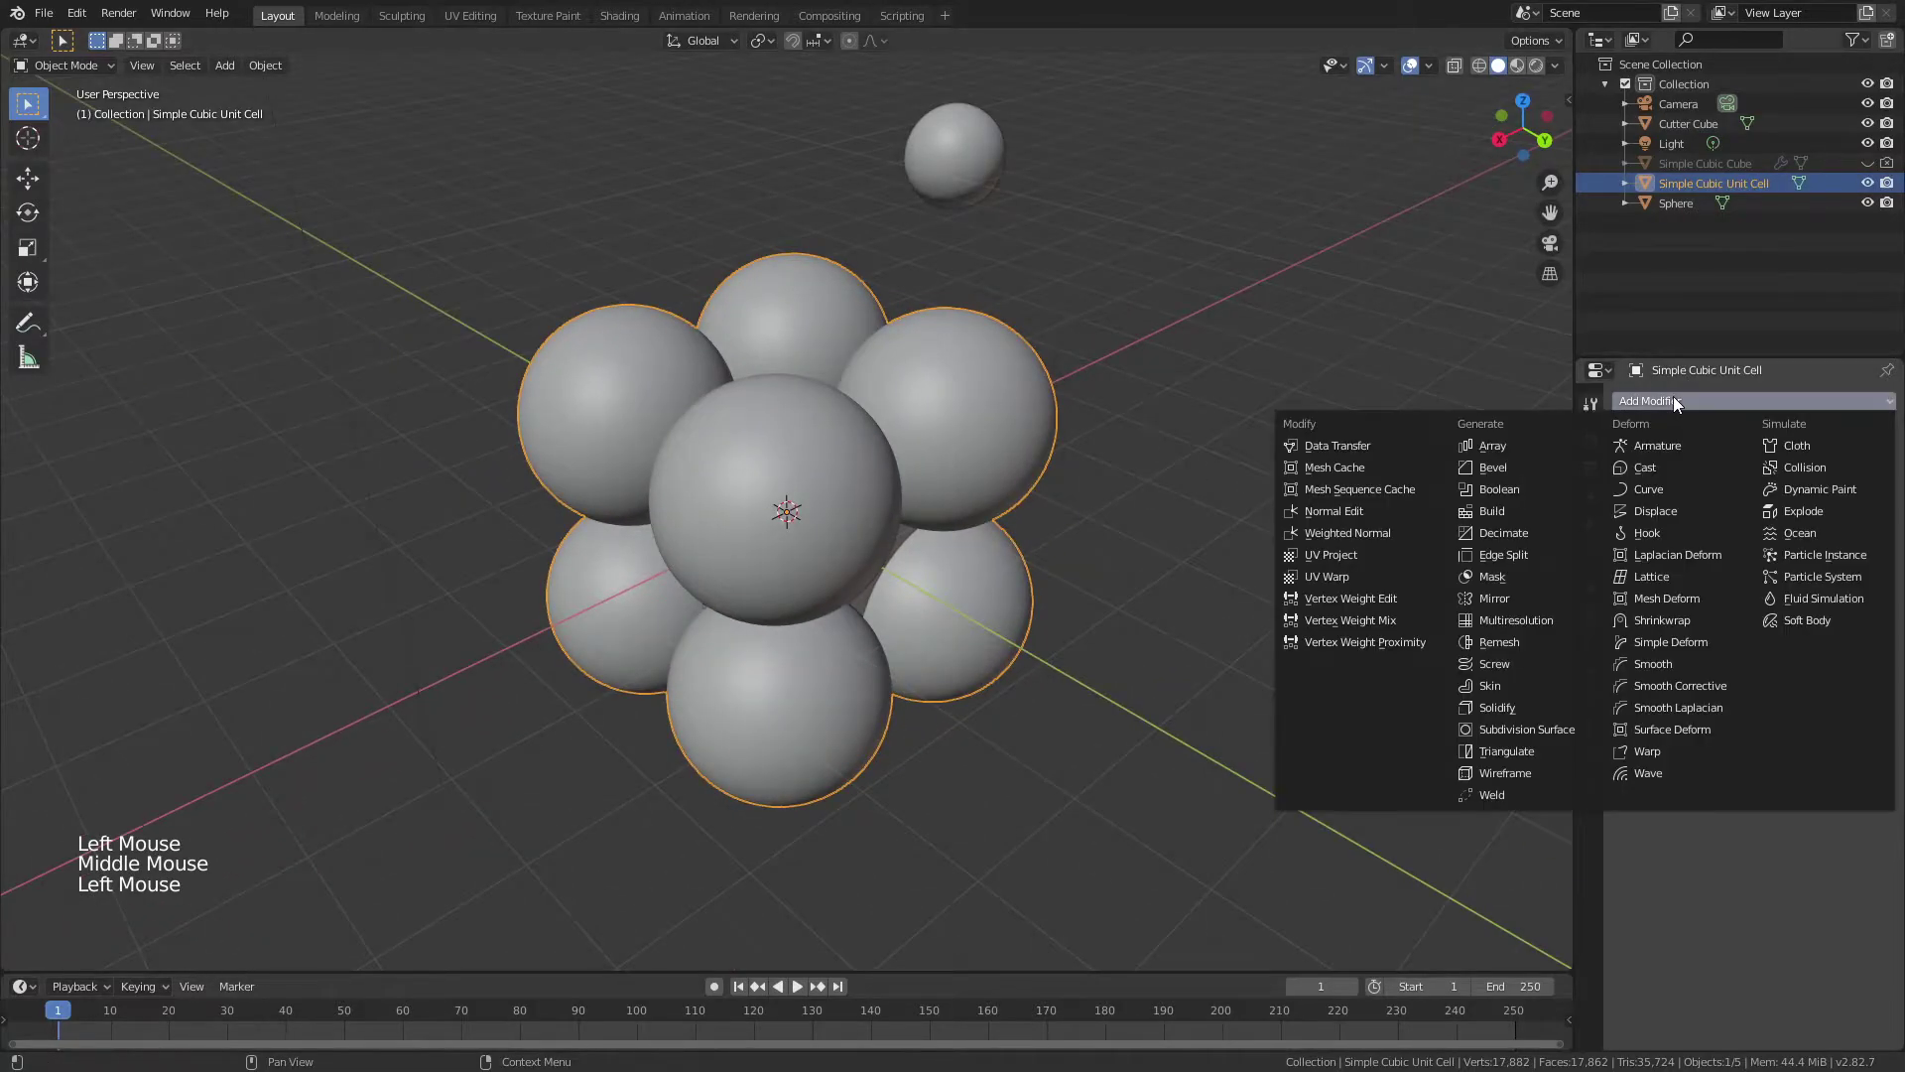
pyautogui.click(1515, 490)
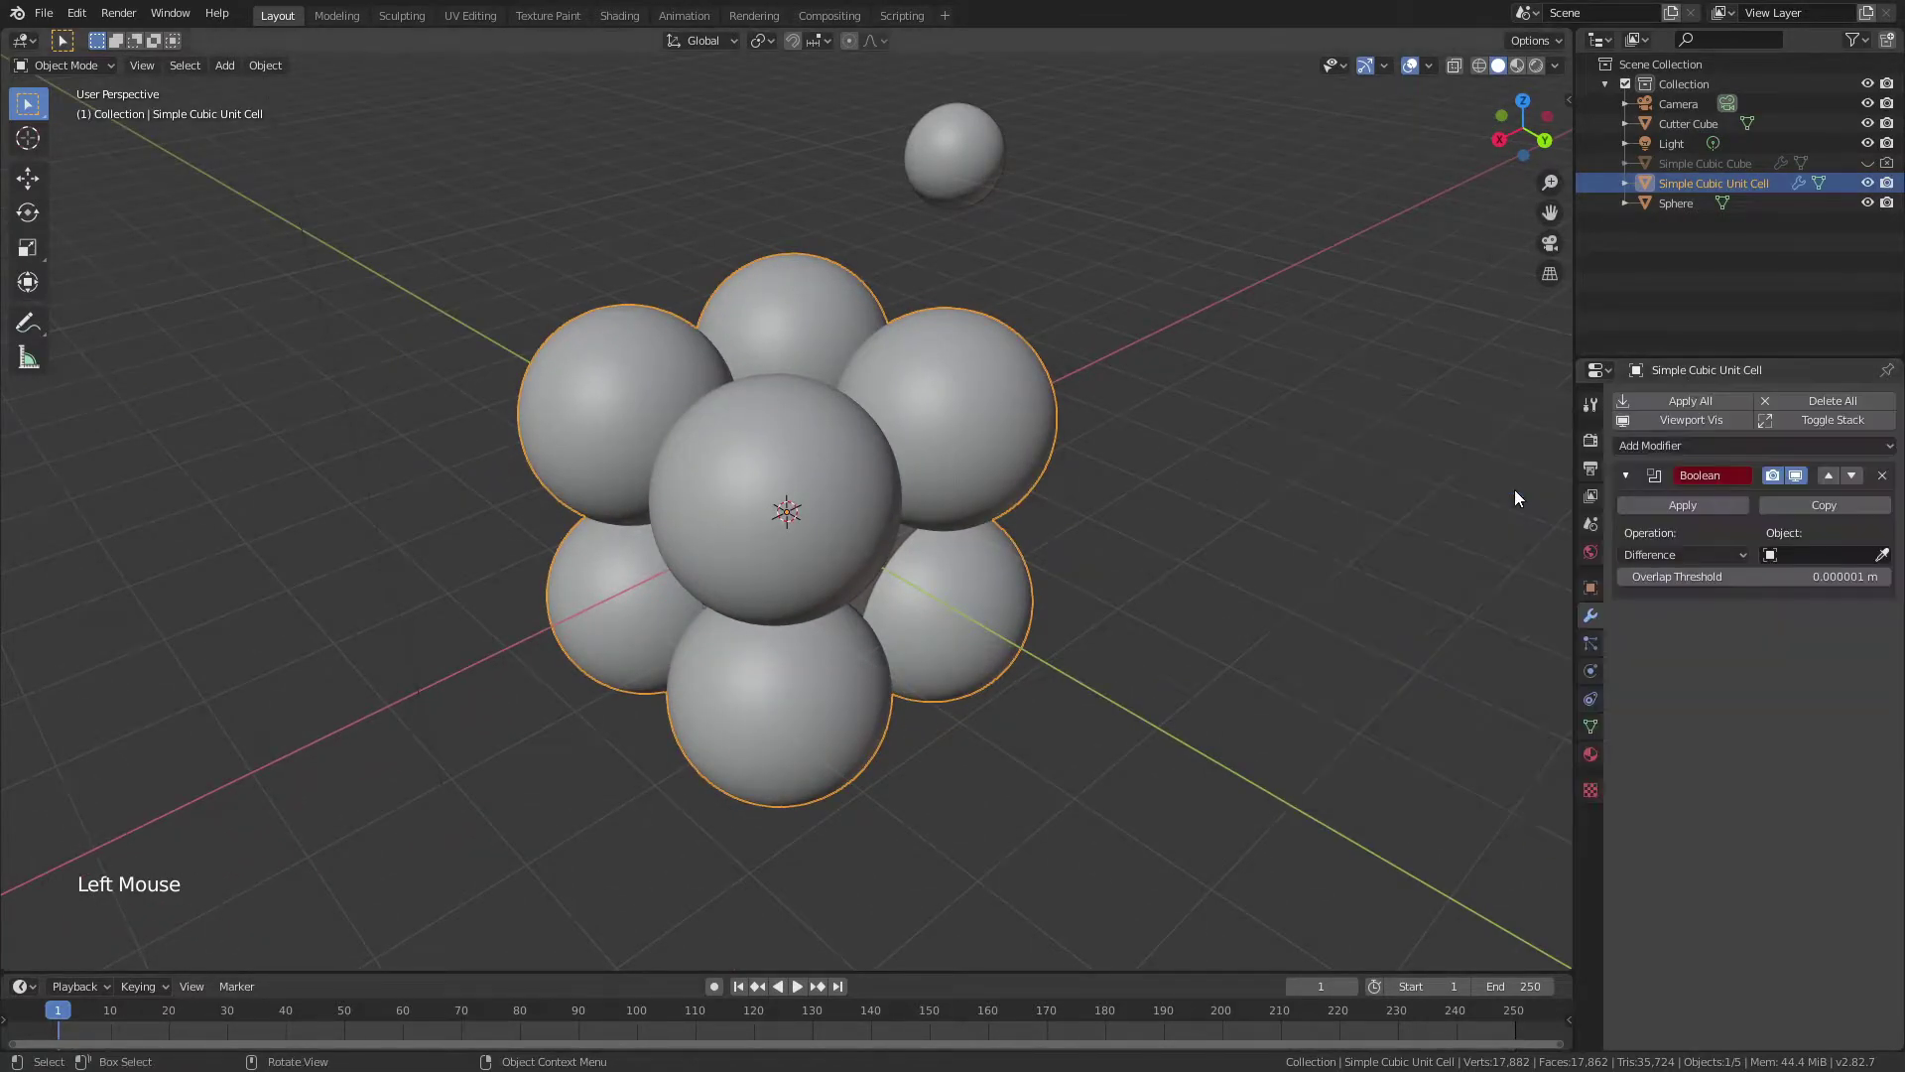
pyautogui.click(1682, 554)
pyautogui.click(1677, 579)
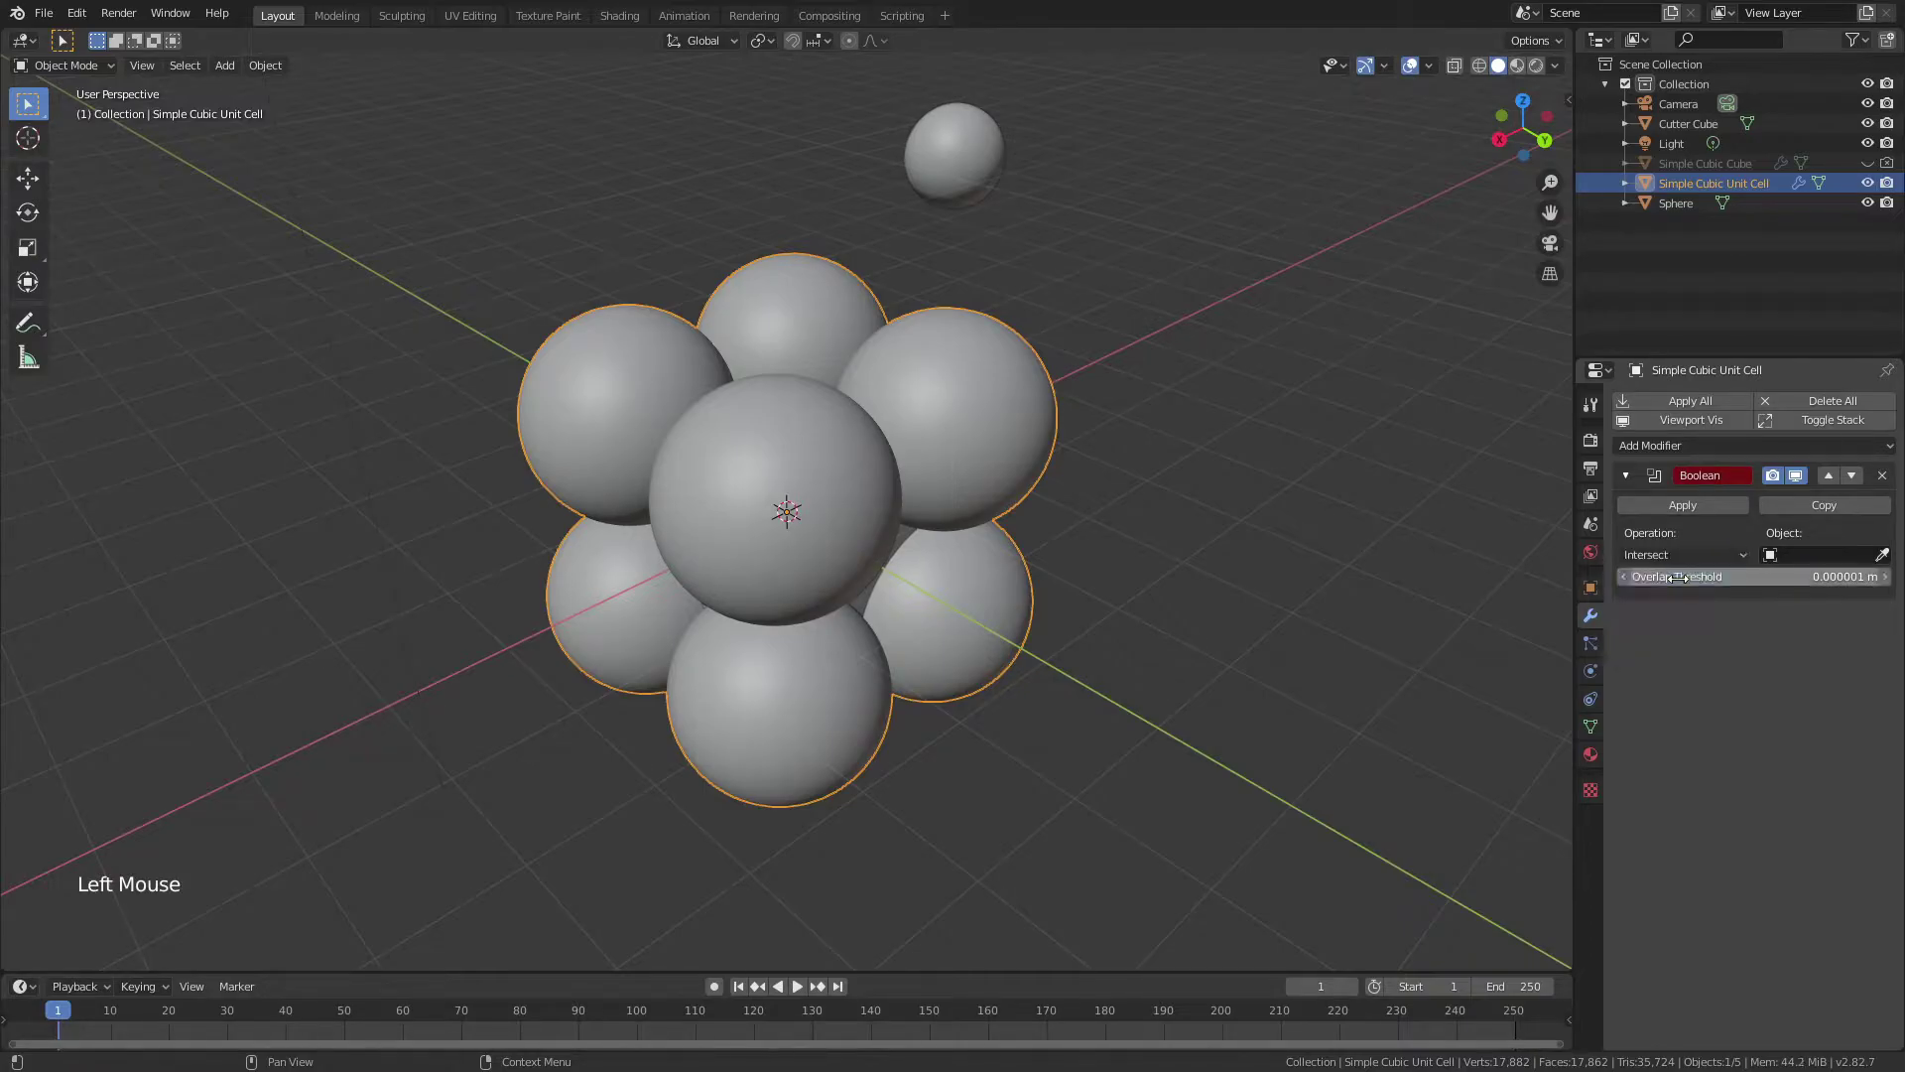
pyautogui.click(1841, 555)
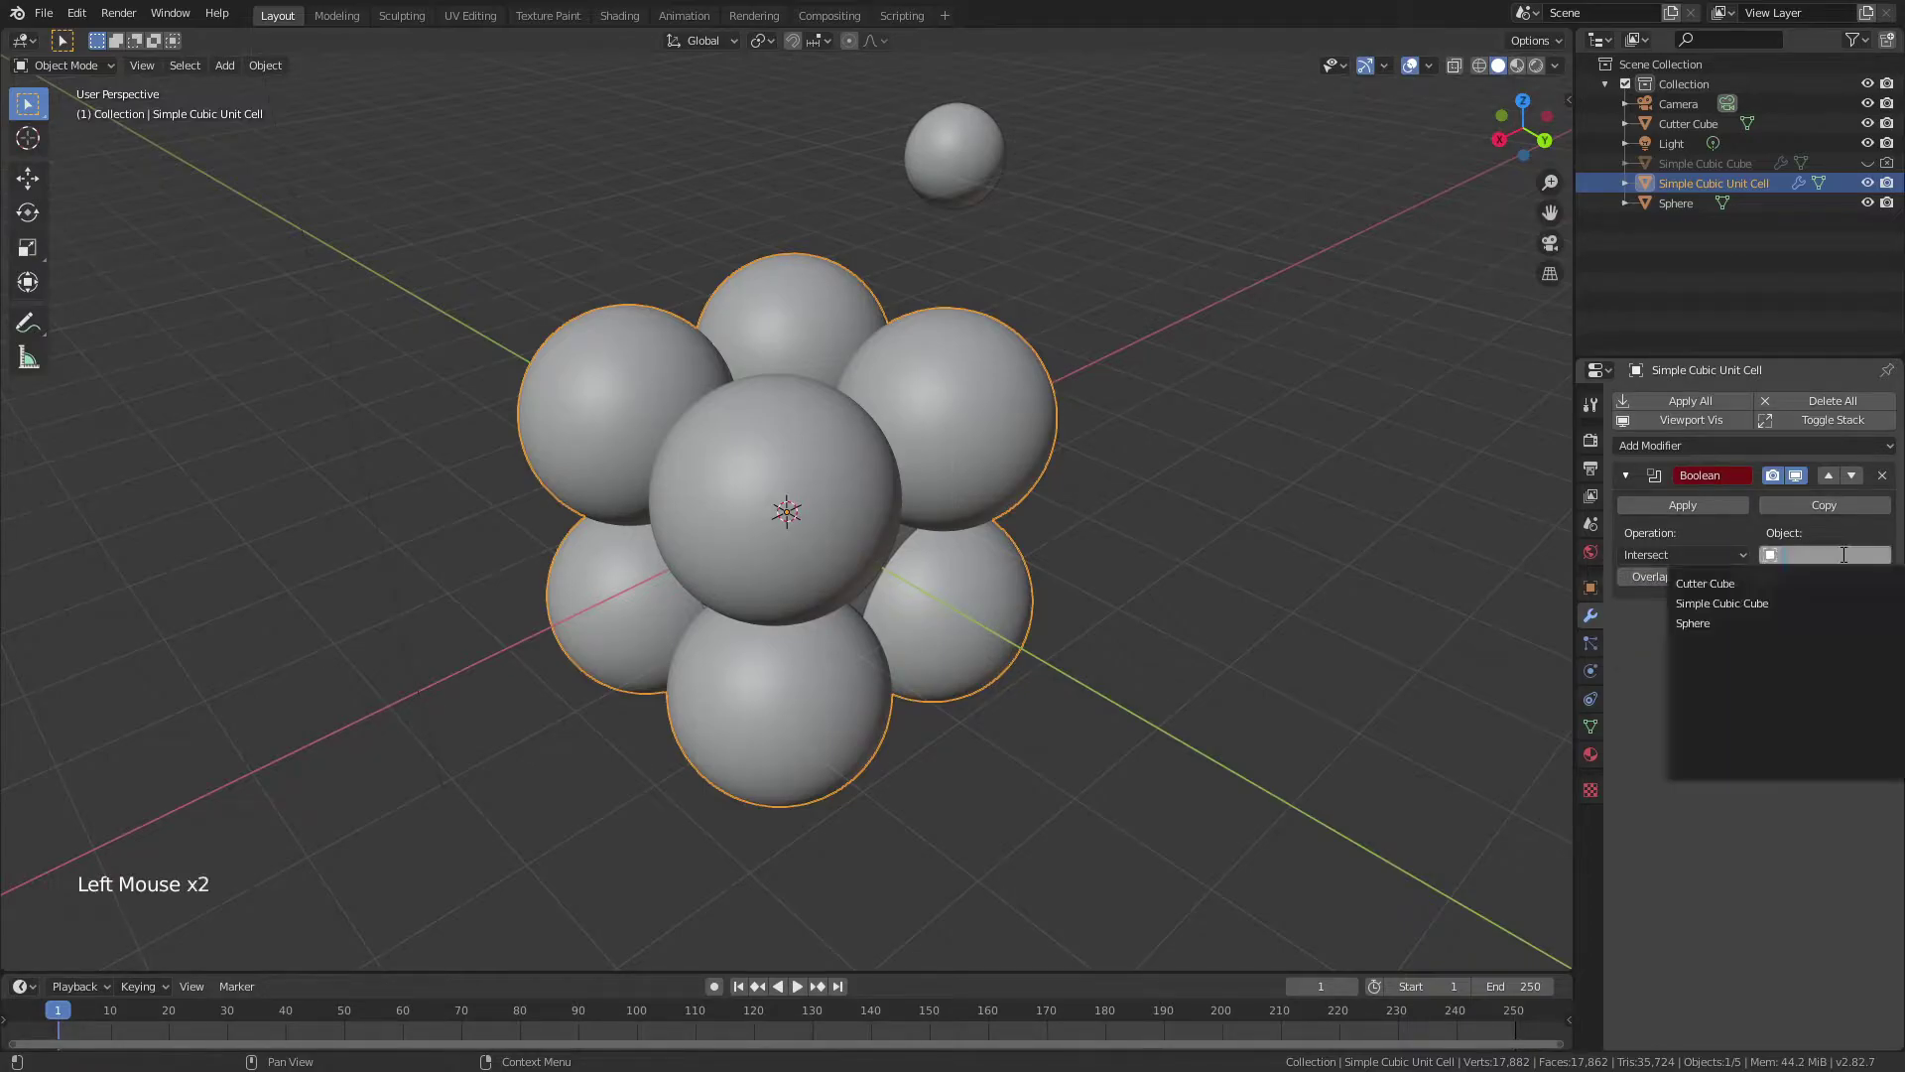
pyautogui.click(1747, 584)
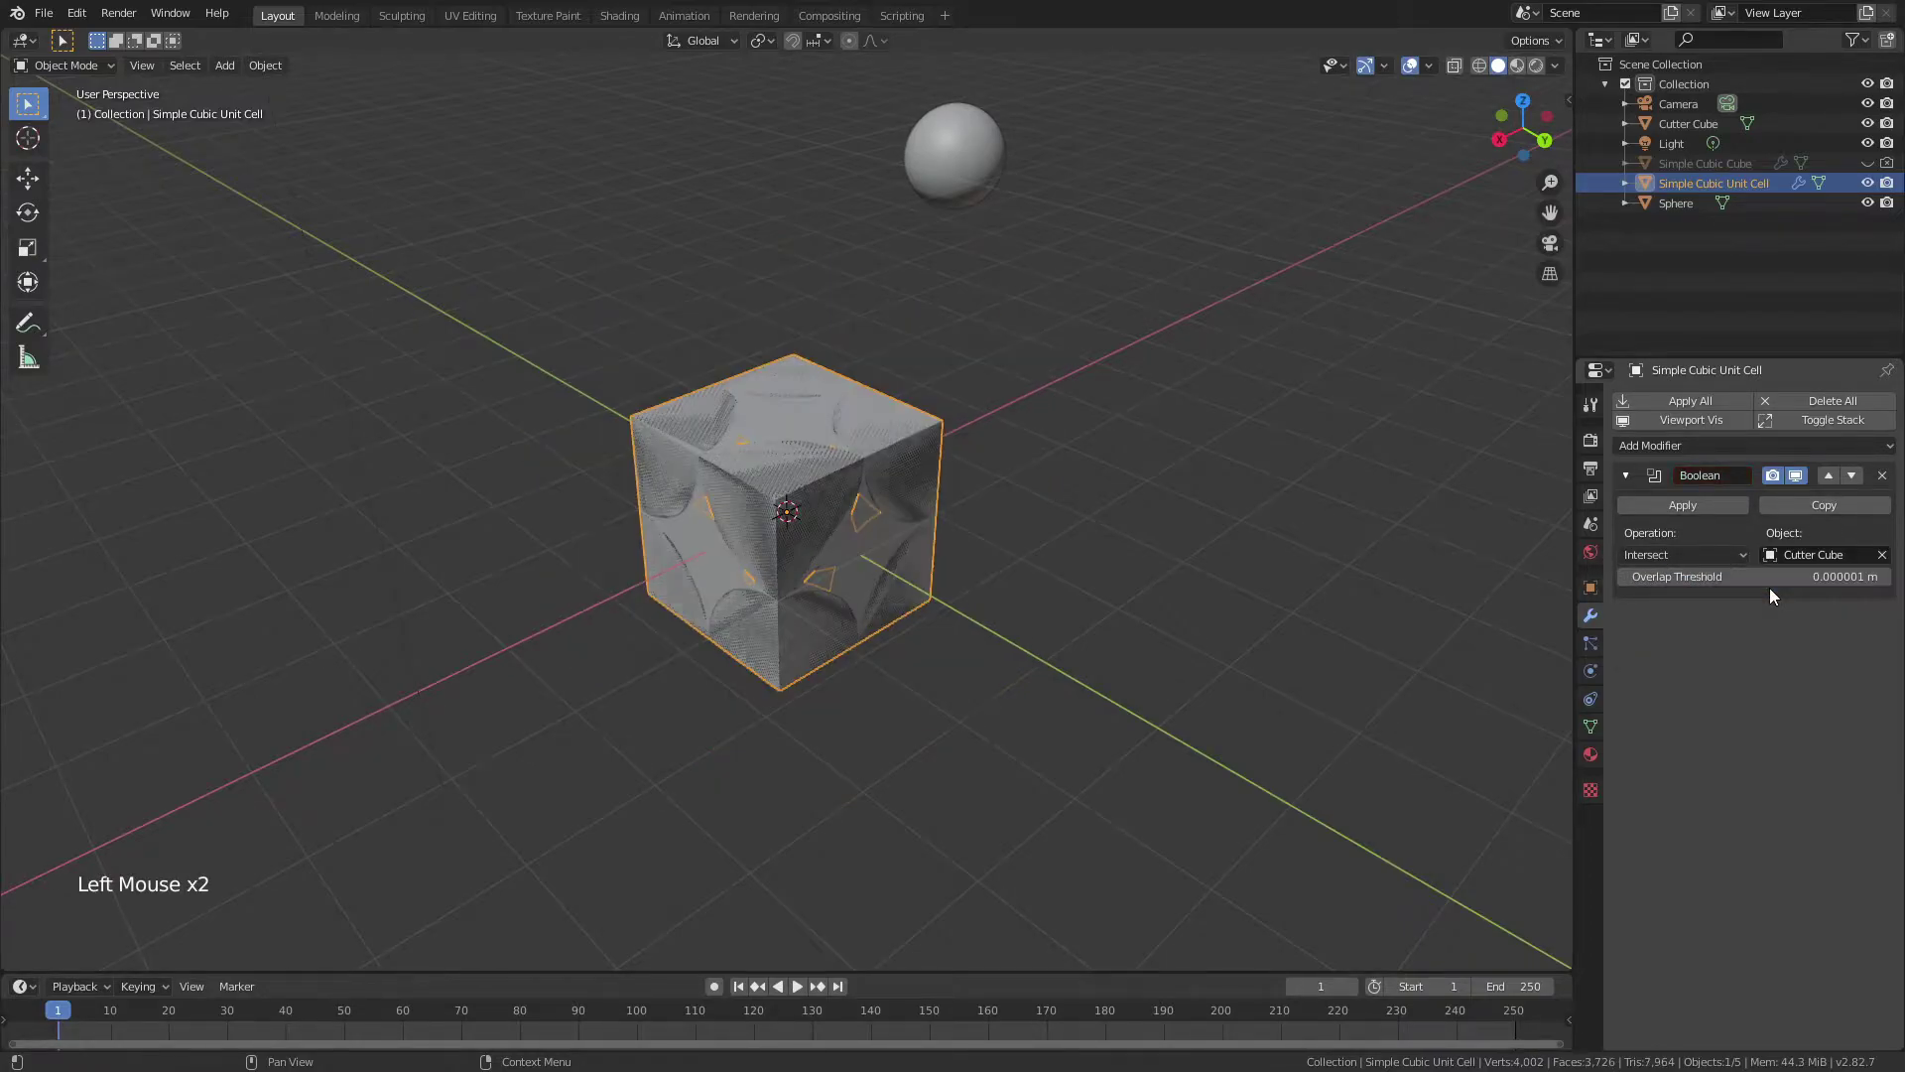
# - Hide Cutter Cube so the cube-shaped unit cell shows
pyautogui.click(1868, 123)
pyautogui.moveTo(874, 645); pyautogui.dragTo(992, 594, button='middle')
pyautogui.scroll(5, 1030, 610)
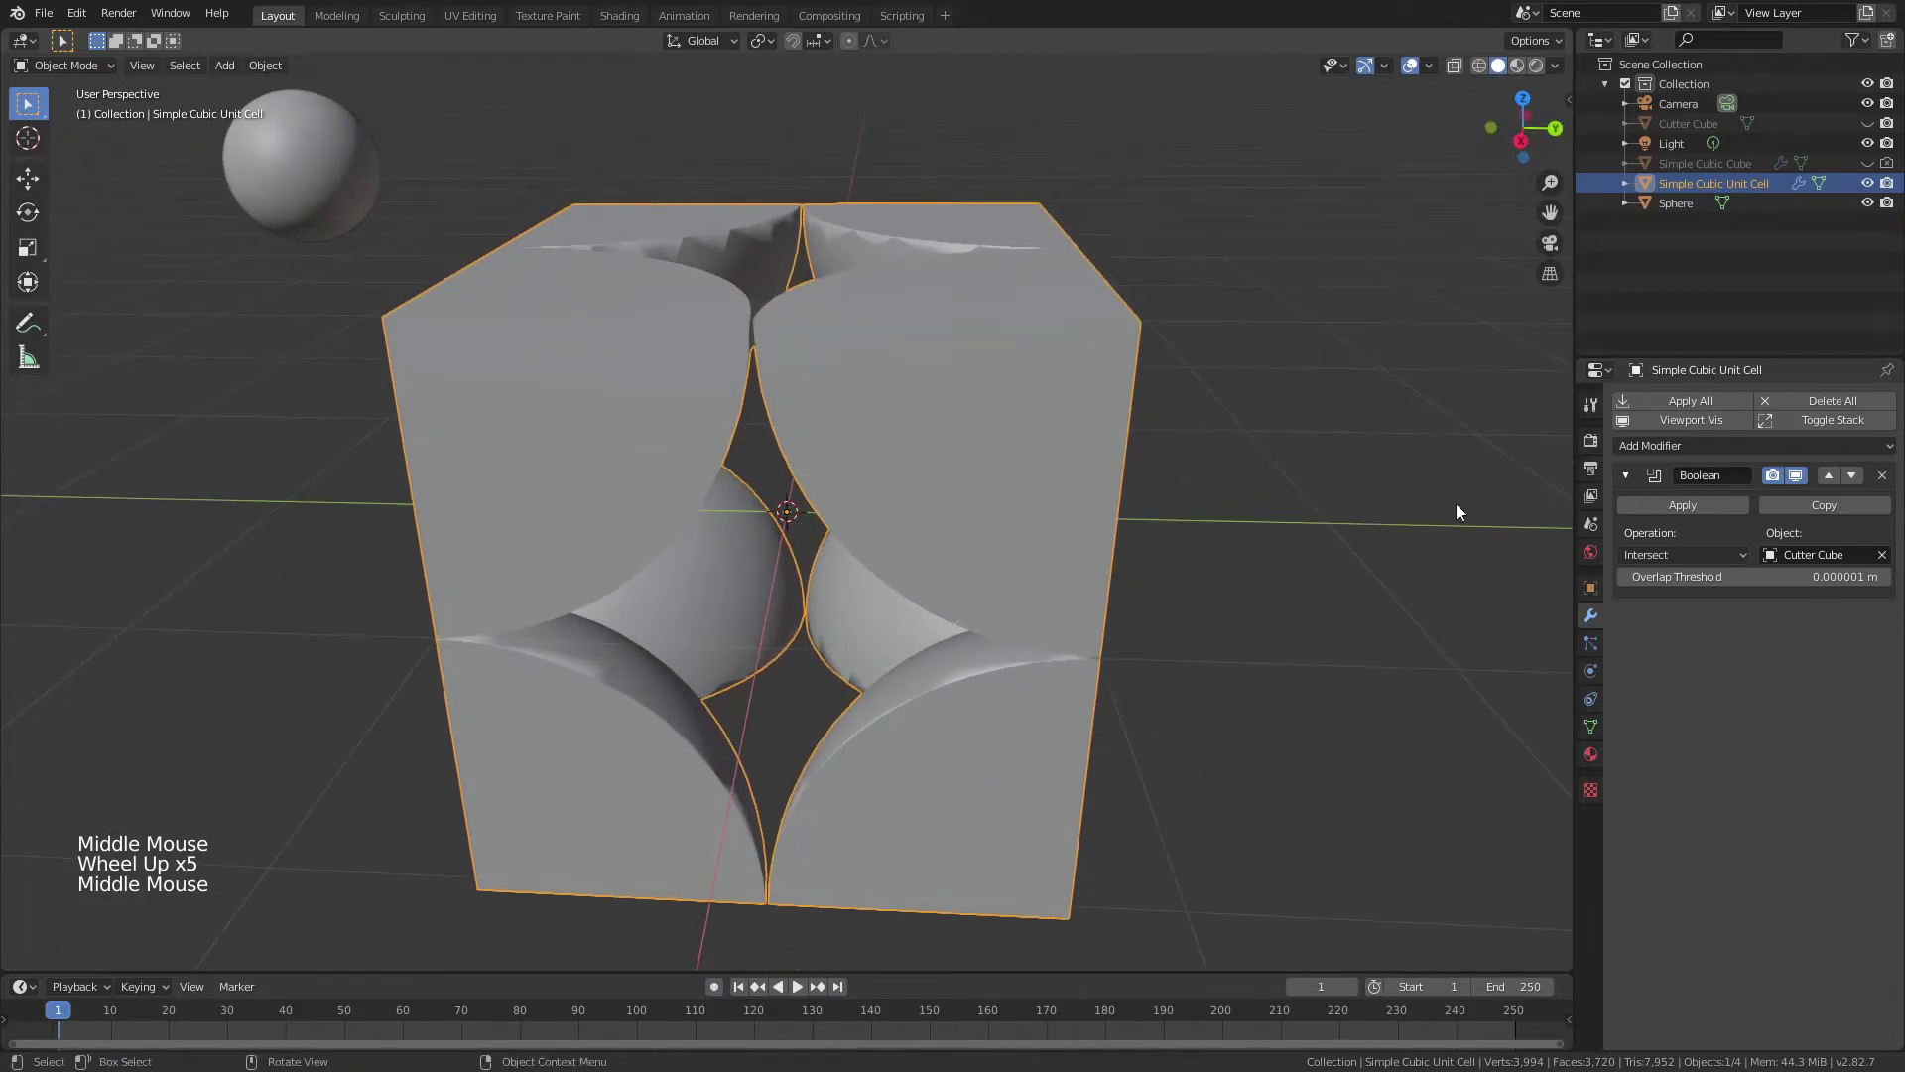
# - Apply the Boolean modifier and enable Normals > Auto Smooth on the unit cell
pyautogui.click(1668, 506)
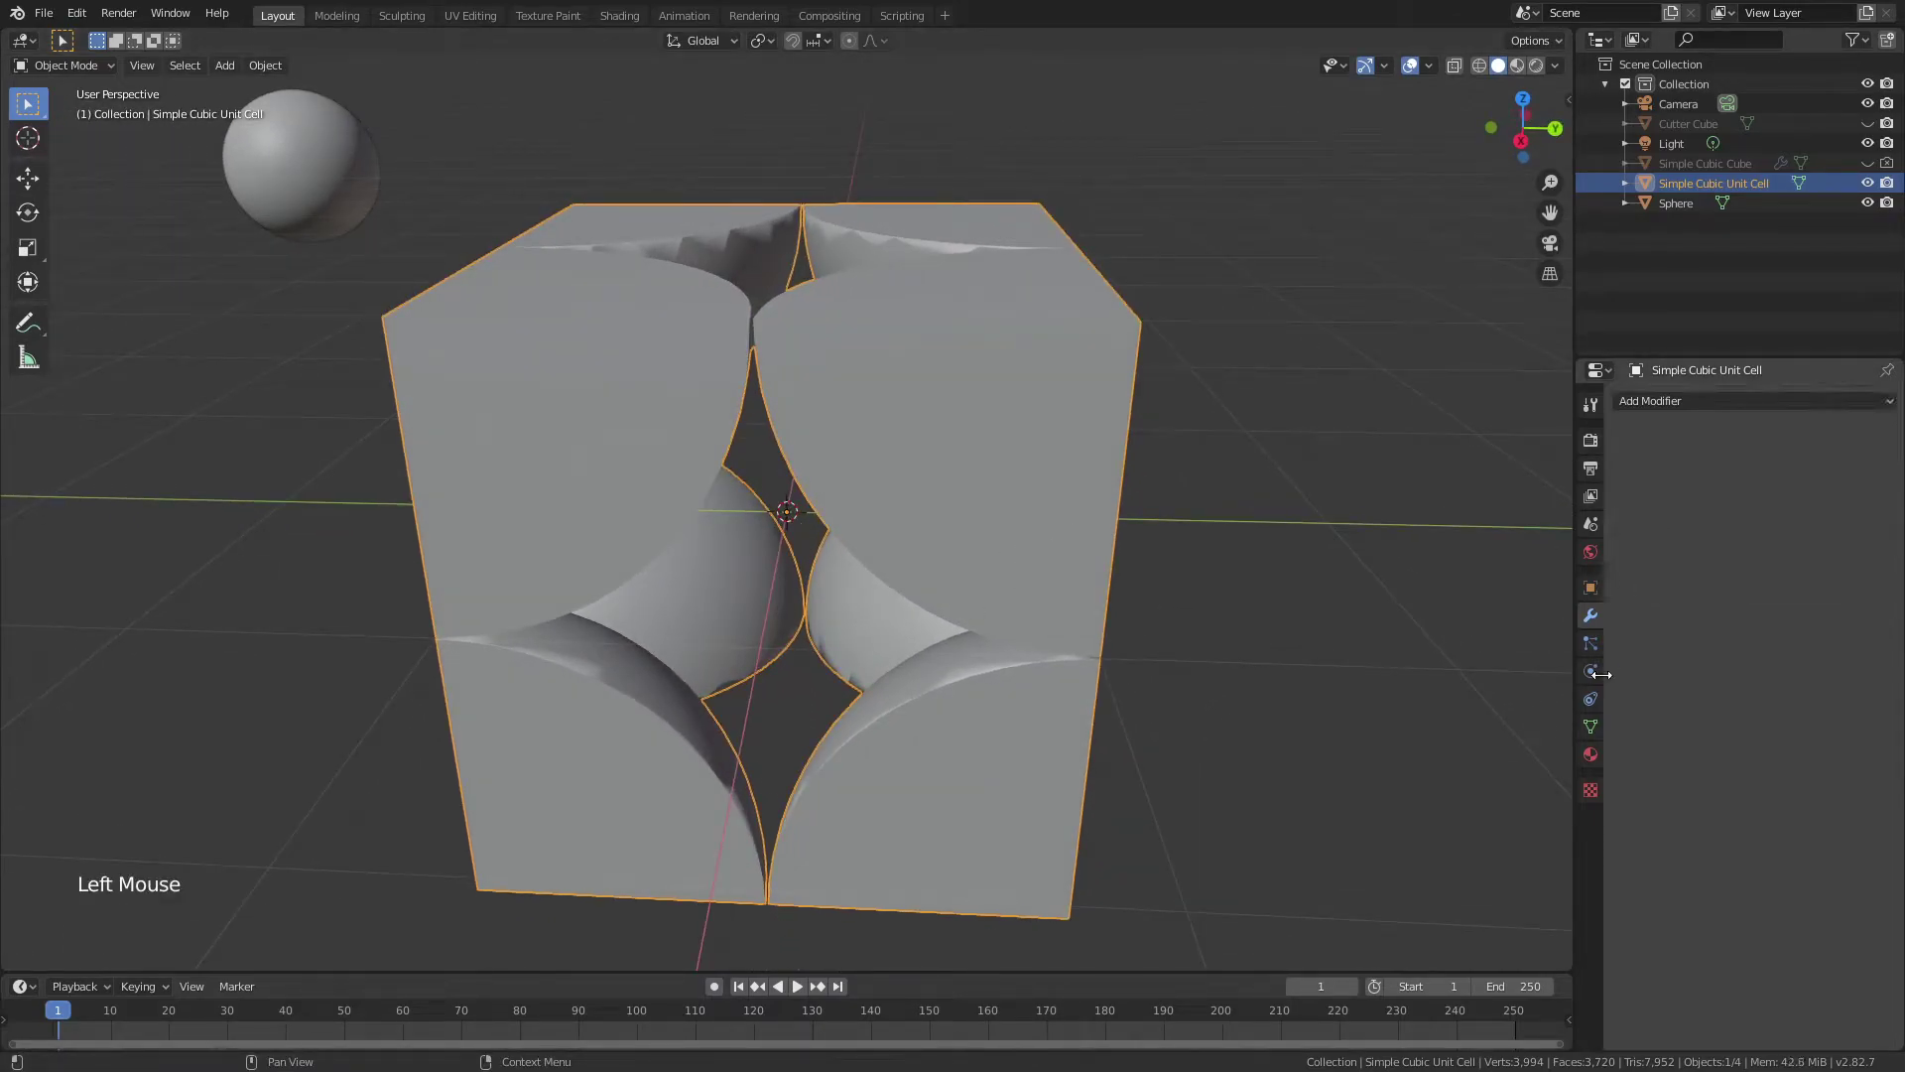
pyautogui.moveTo(714, 254); pyautogui.dragTo(680, 236, button='middle')
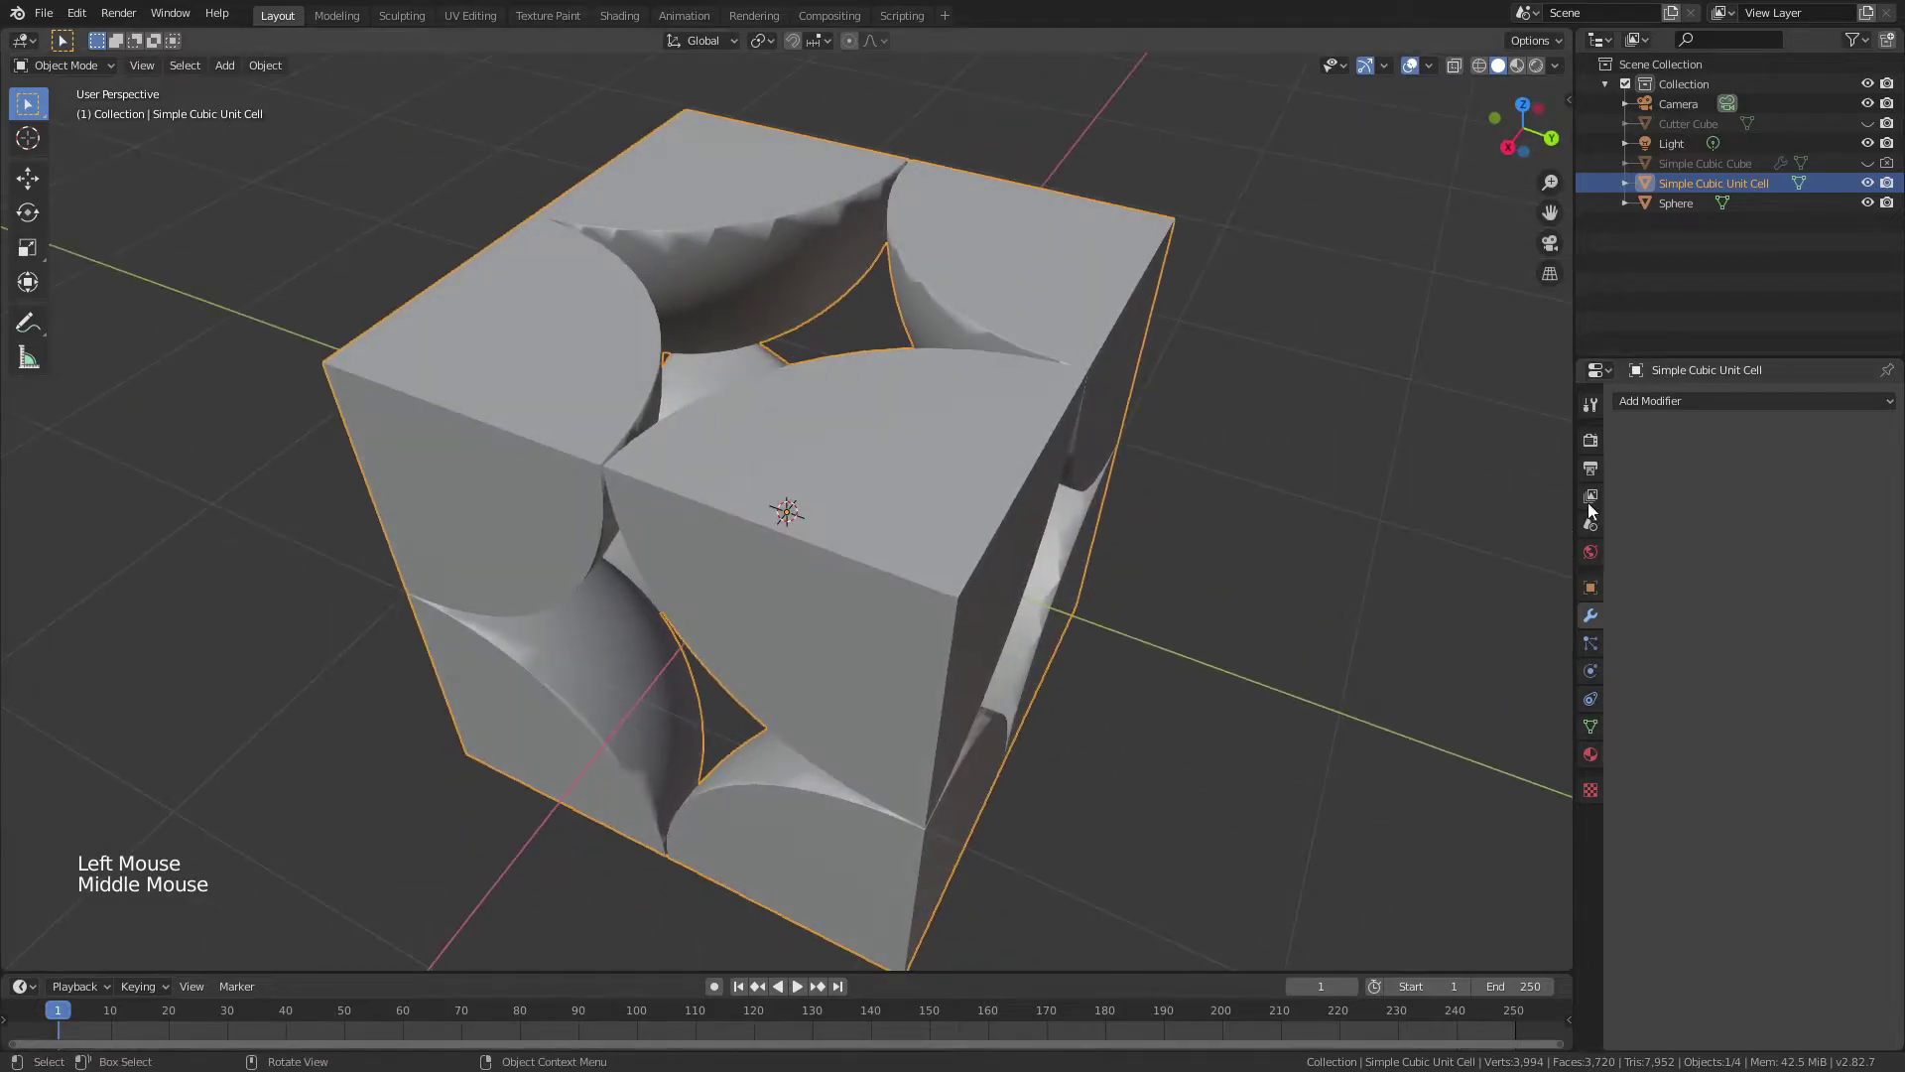
pyautogui.click(1587, 725)
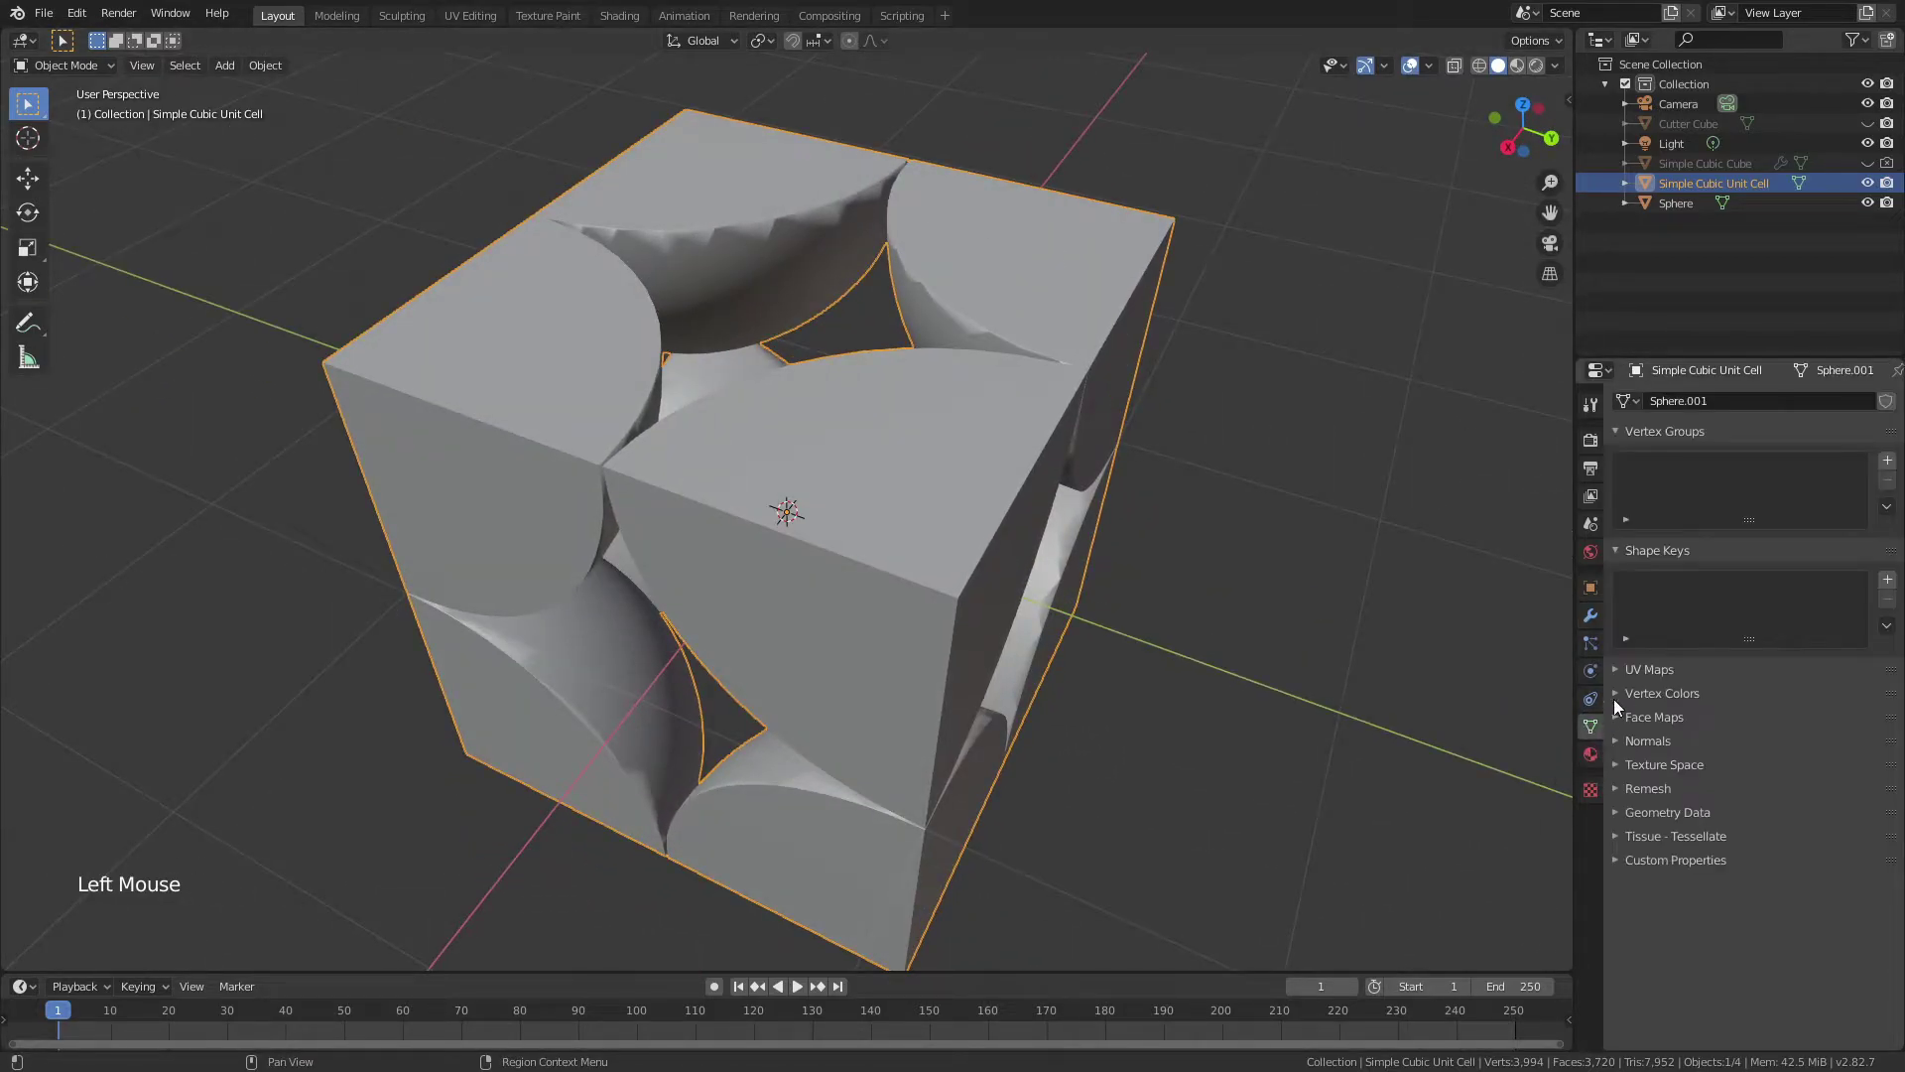
pyautogui.click(1617, 741)
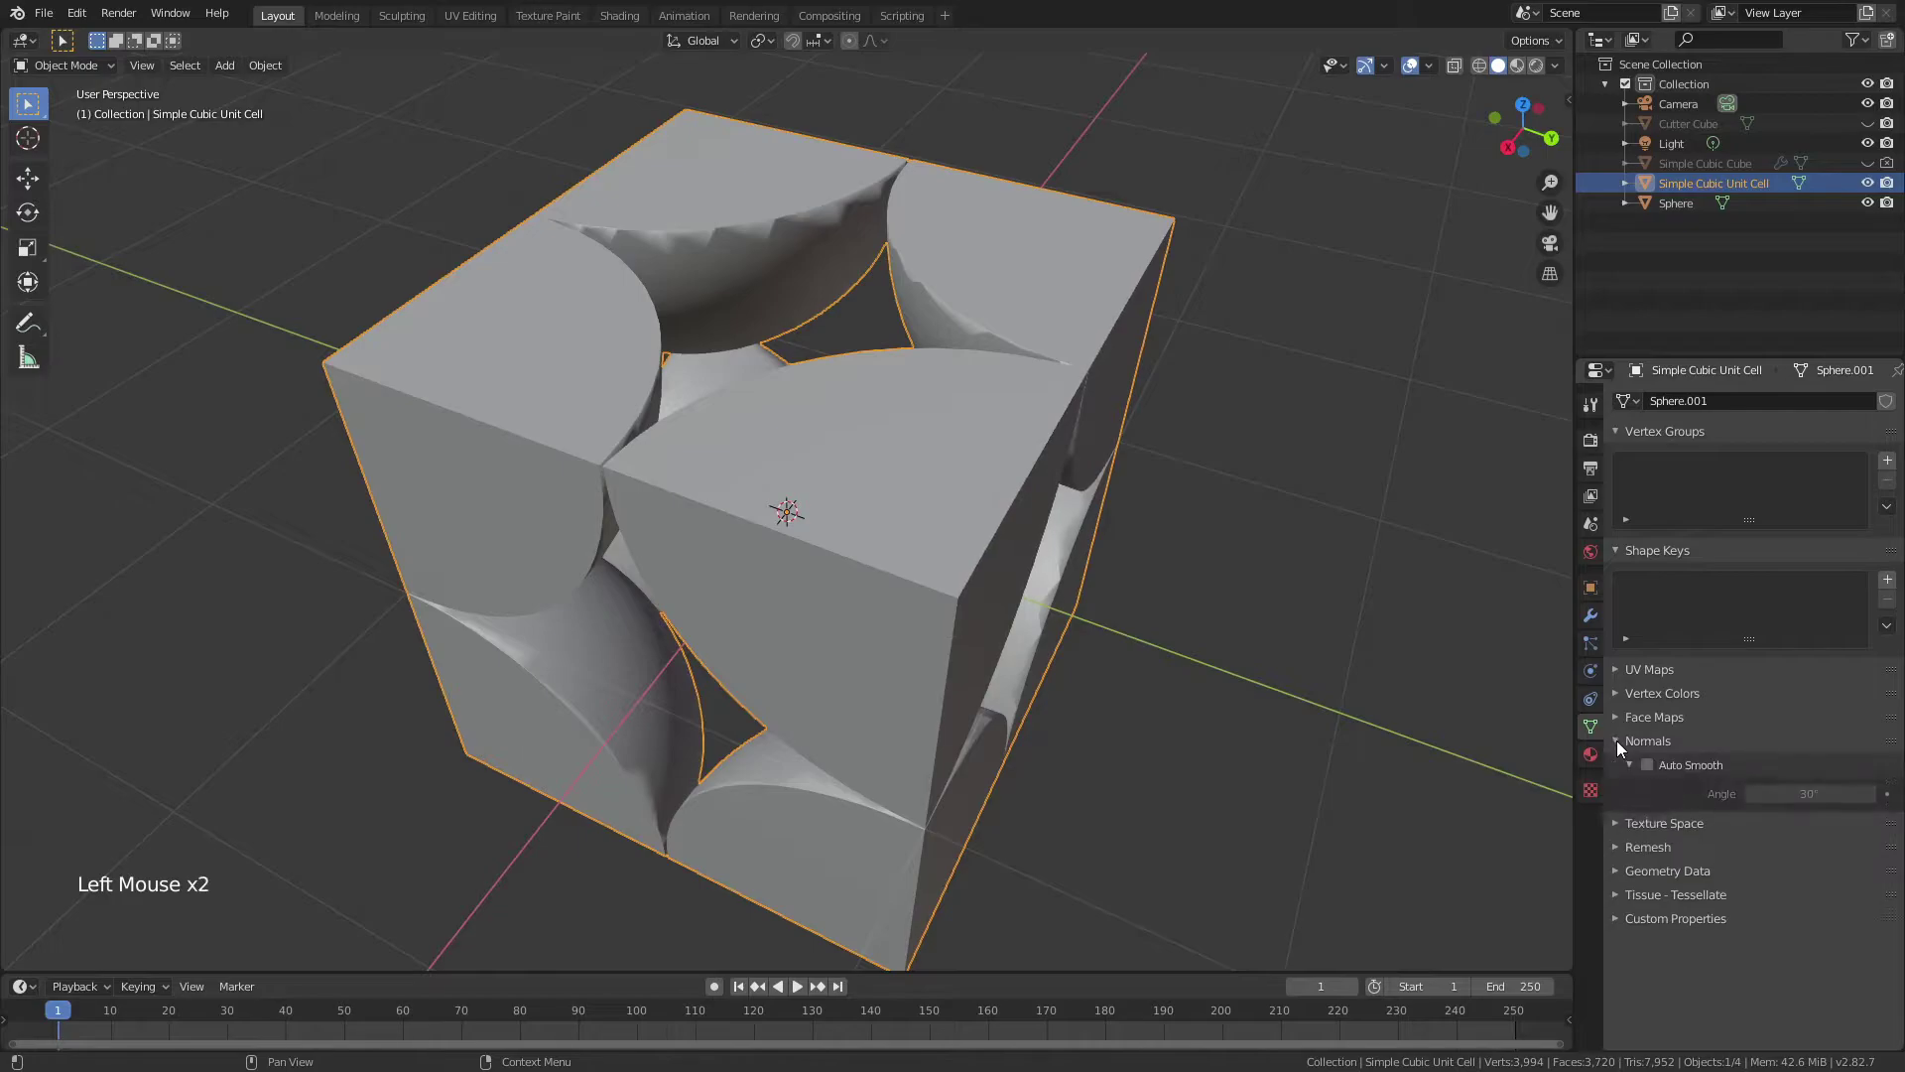
pyautogui.click(1647, 764)
pyautogui.moveTo(1192, 711); pyautogui.dragTo(1342, 371, button='middle')
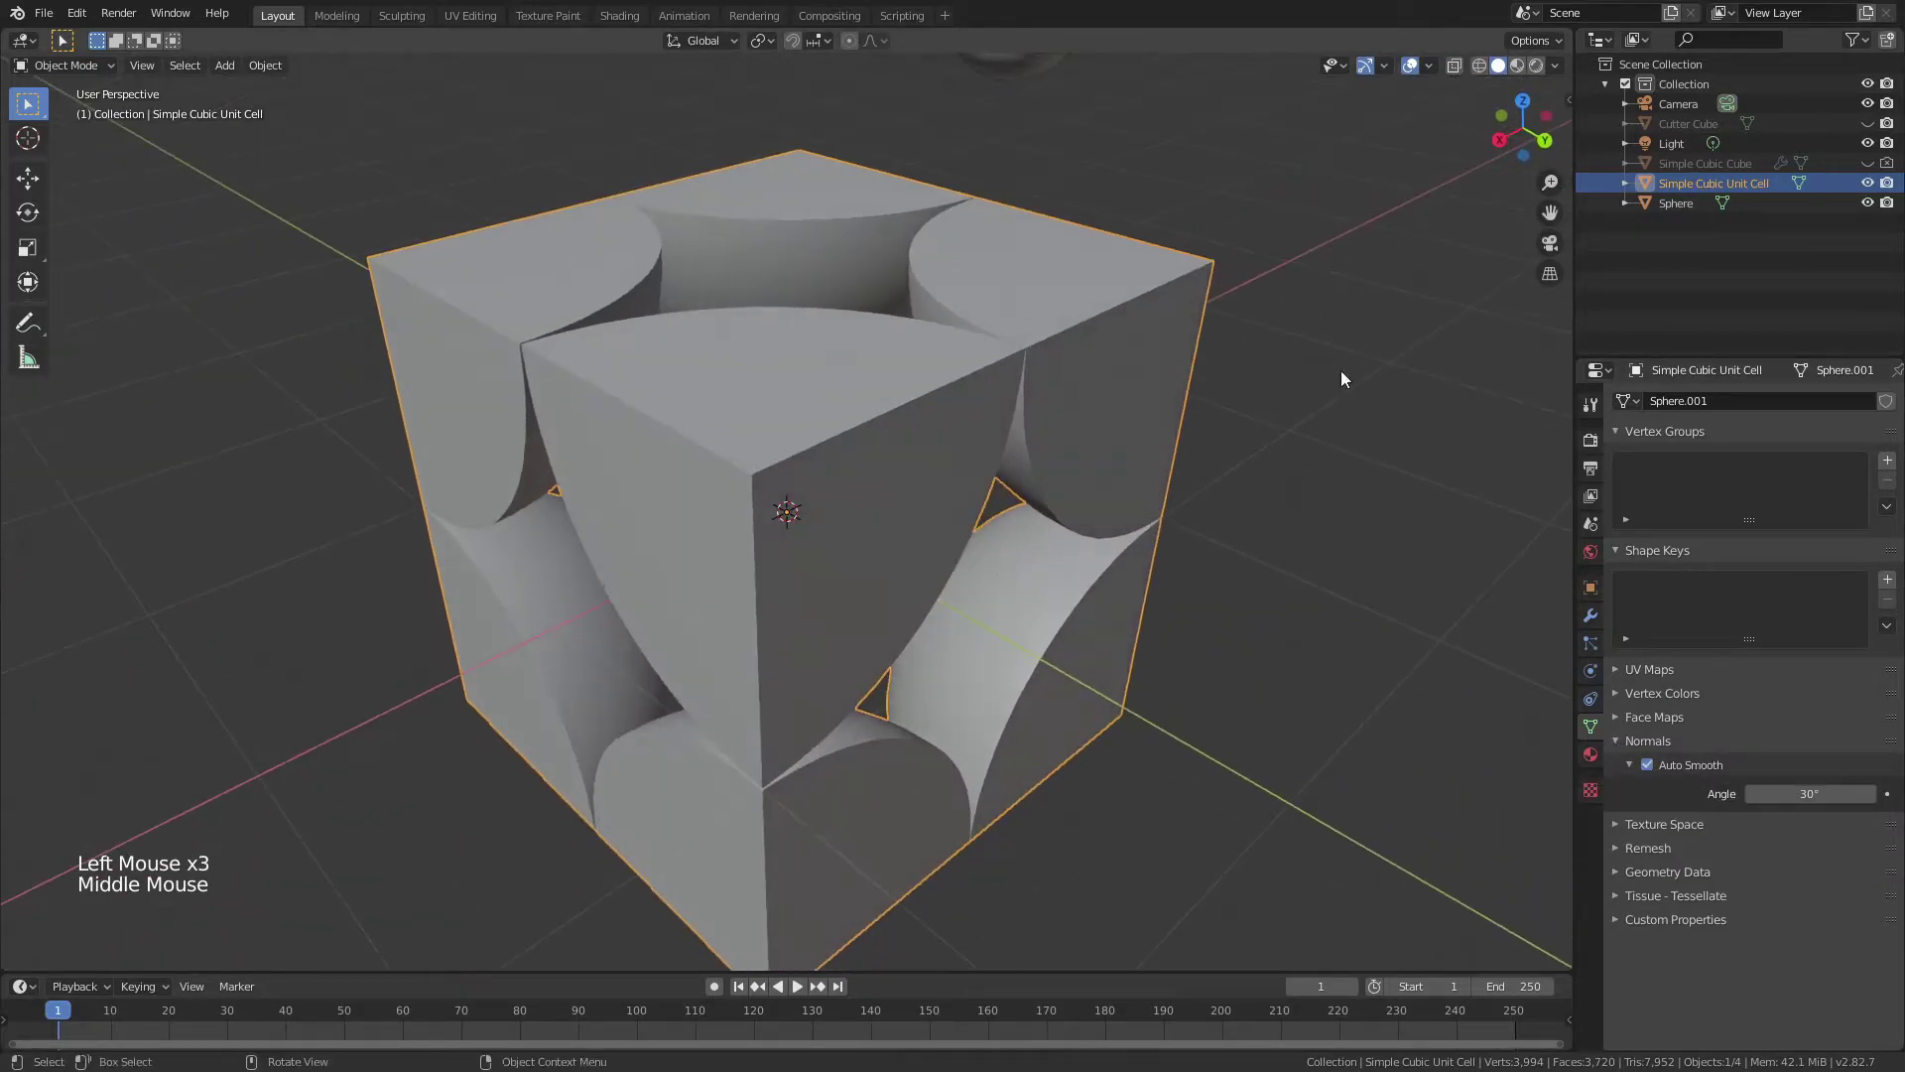
pyautogui.scroll(-5, 941, 512)
pyautogui.moveTo(941, 510); pyautogui.dragTo(977, 526, button='middle')
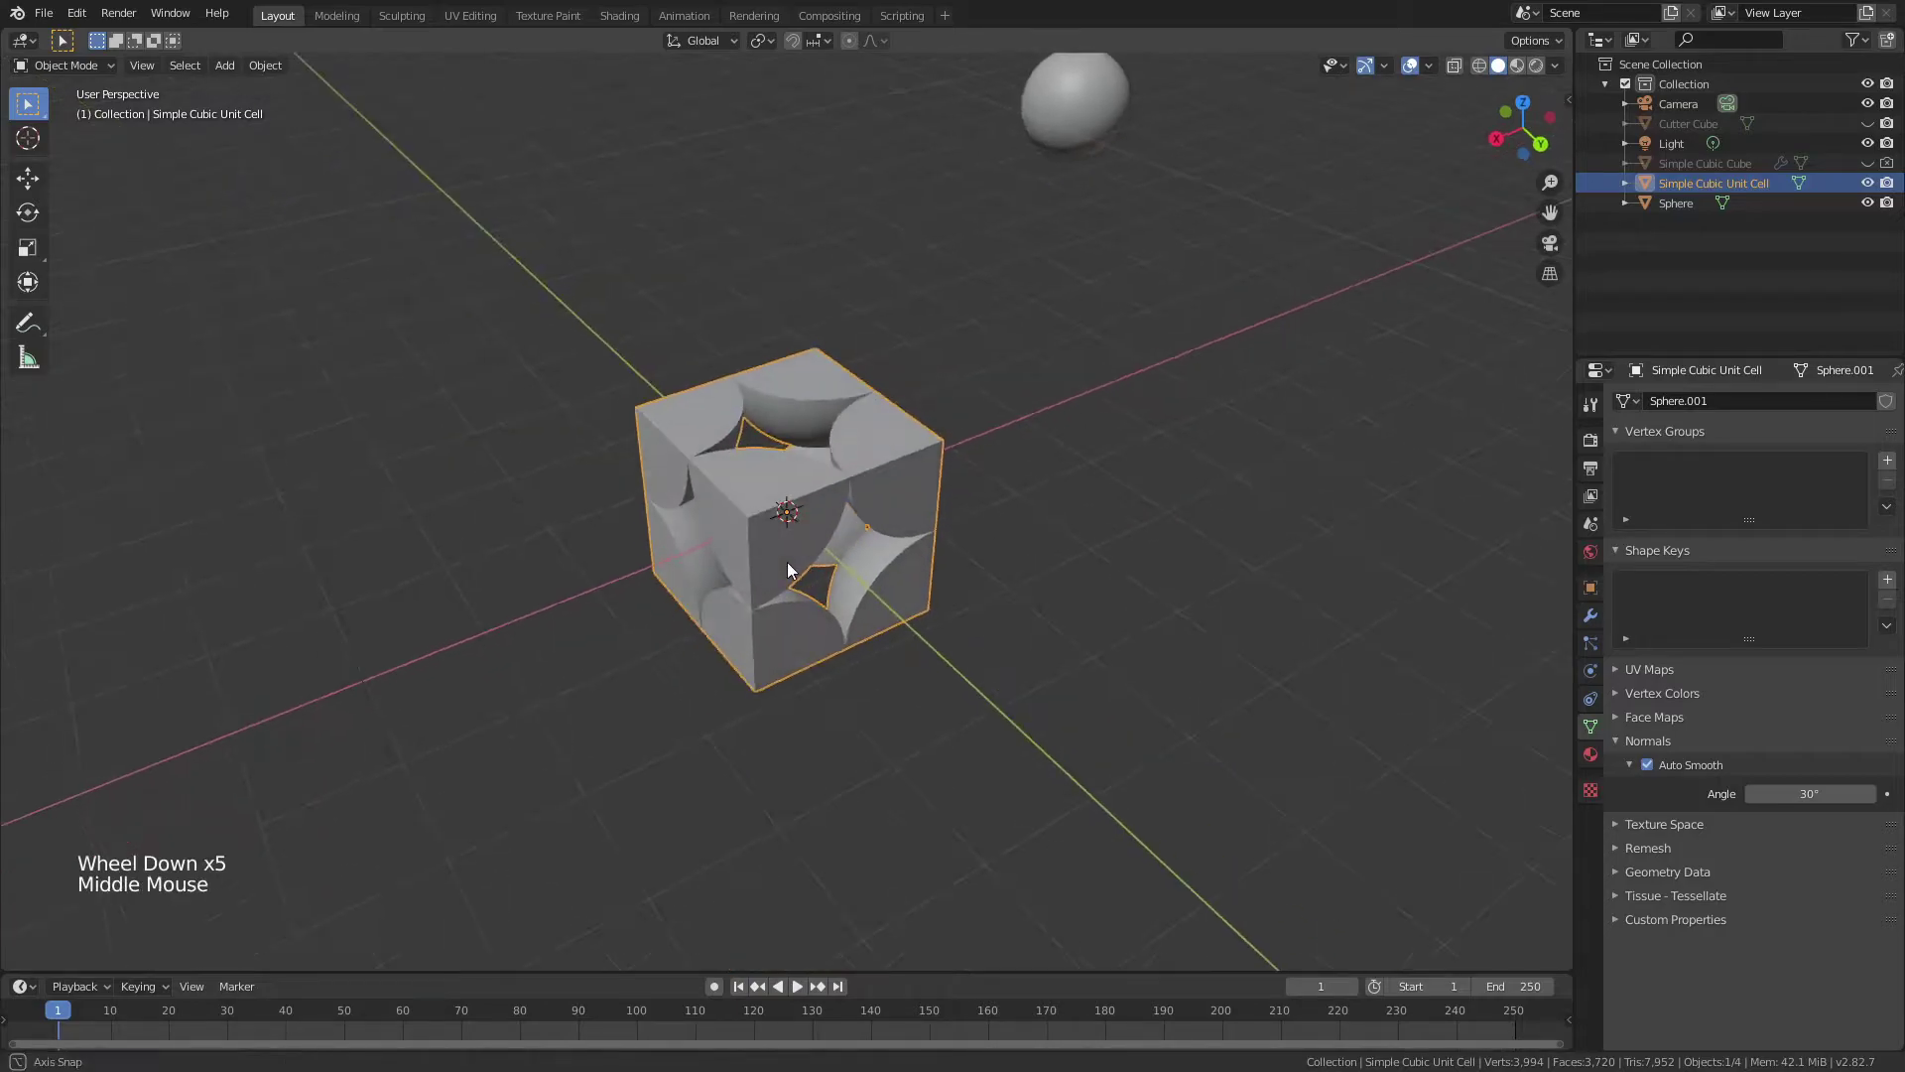
# - Move the Simple Cubic Unit Cell off to the upper right, then deselect it
pyautogui.press('r')
pyautogui.press('s')
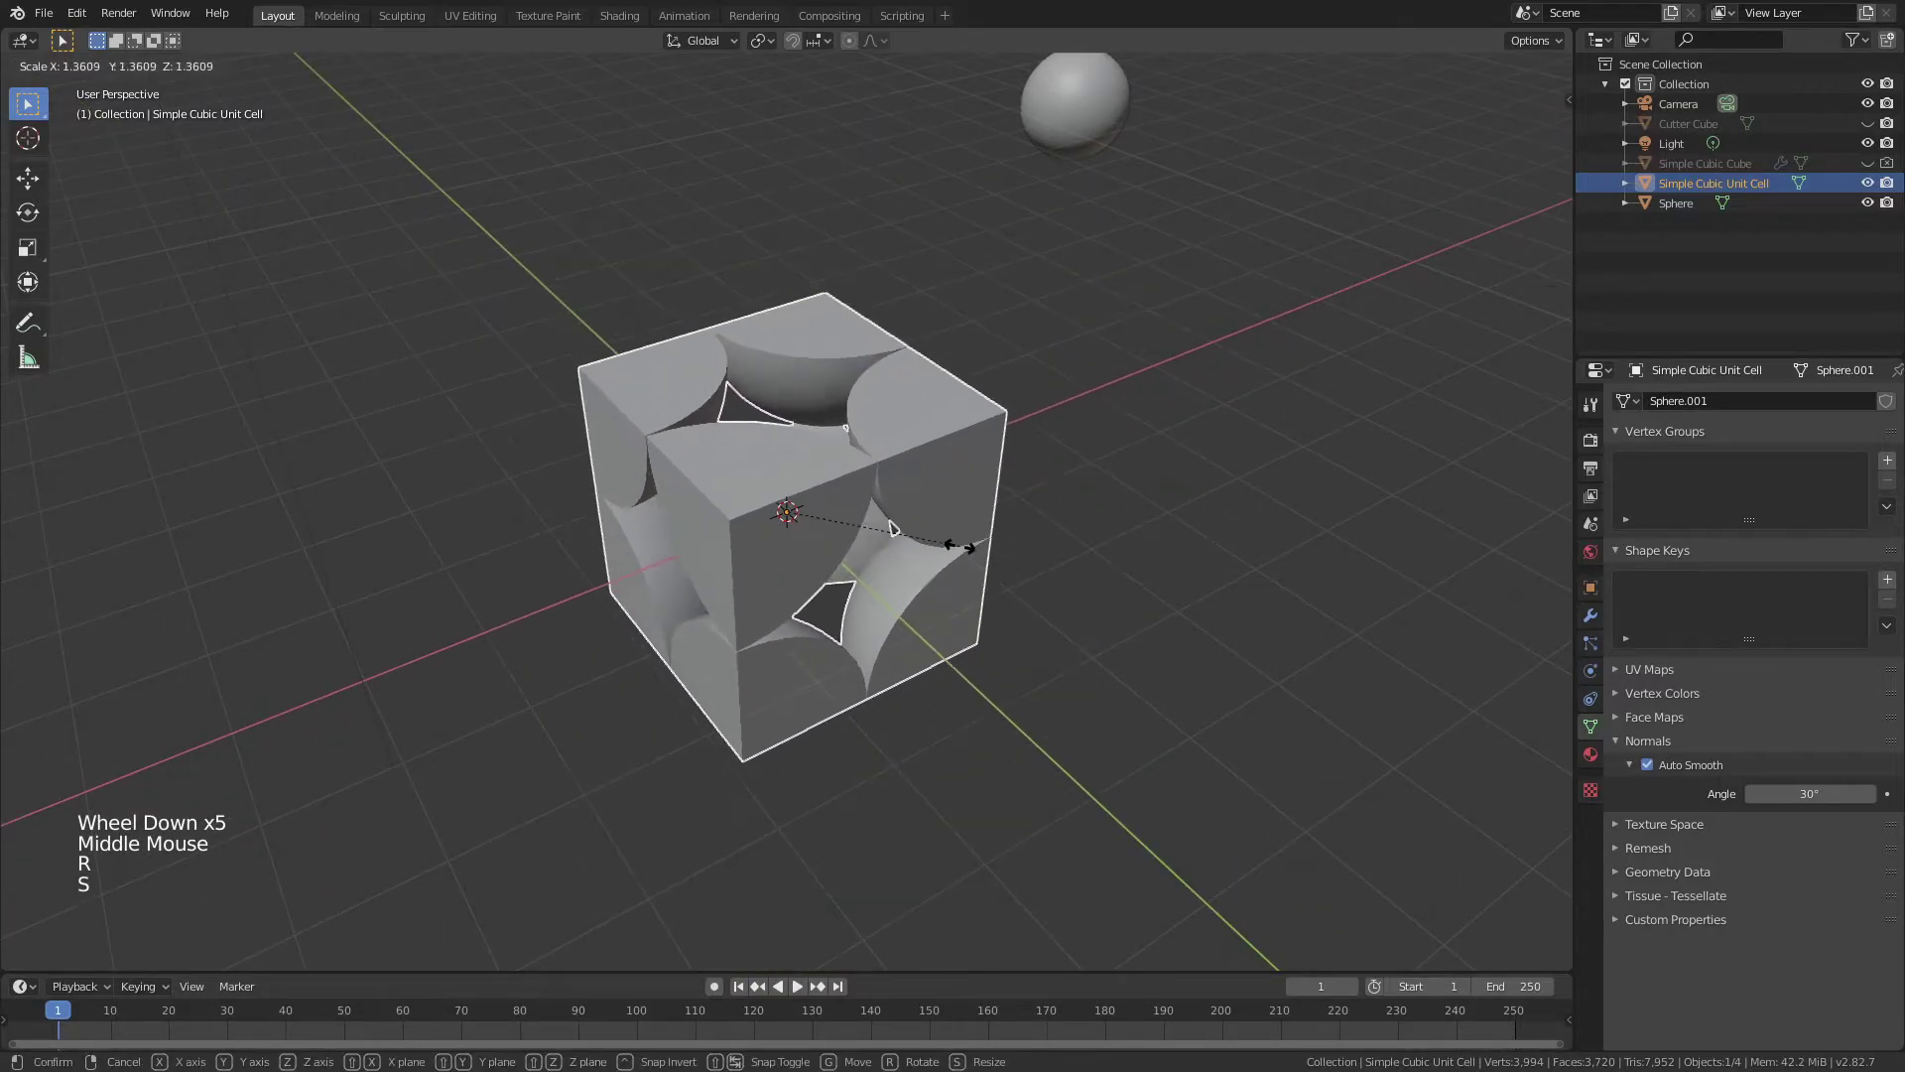
pyautogui.press('g')
pyautogui.click(925, 623)
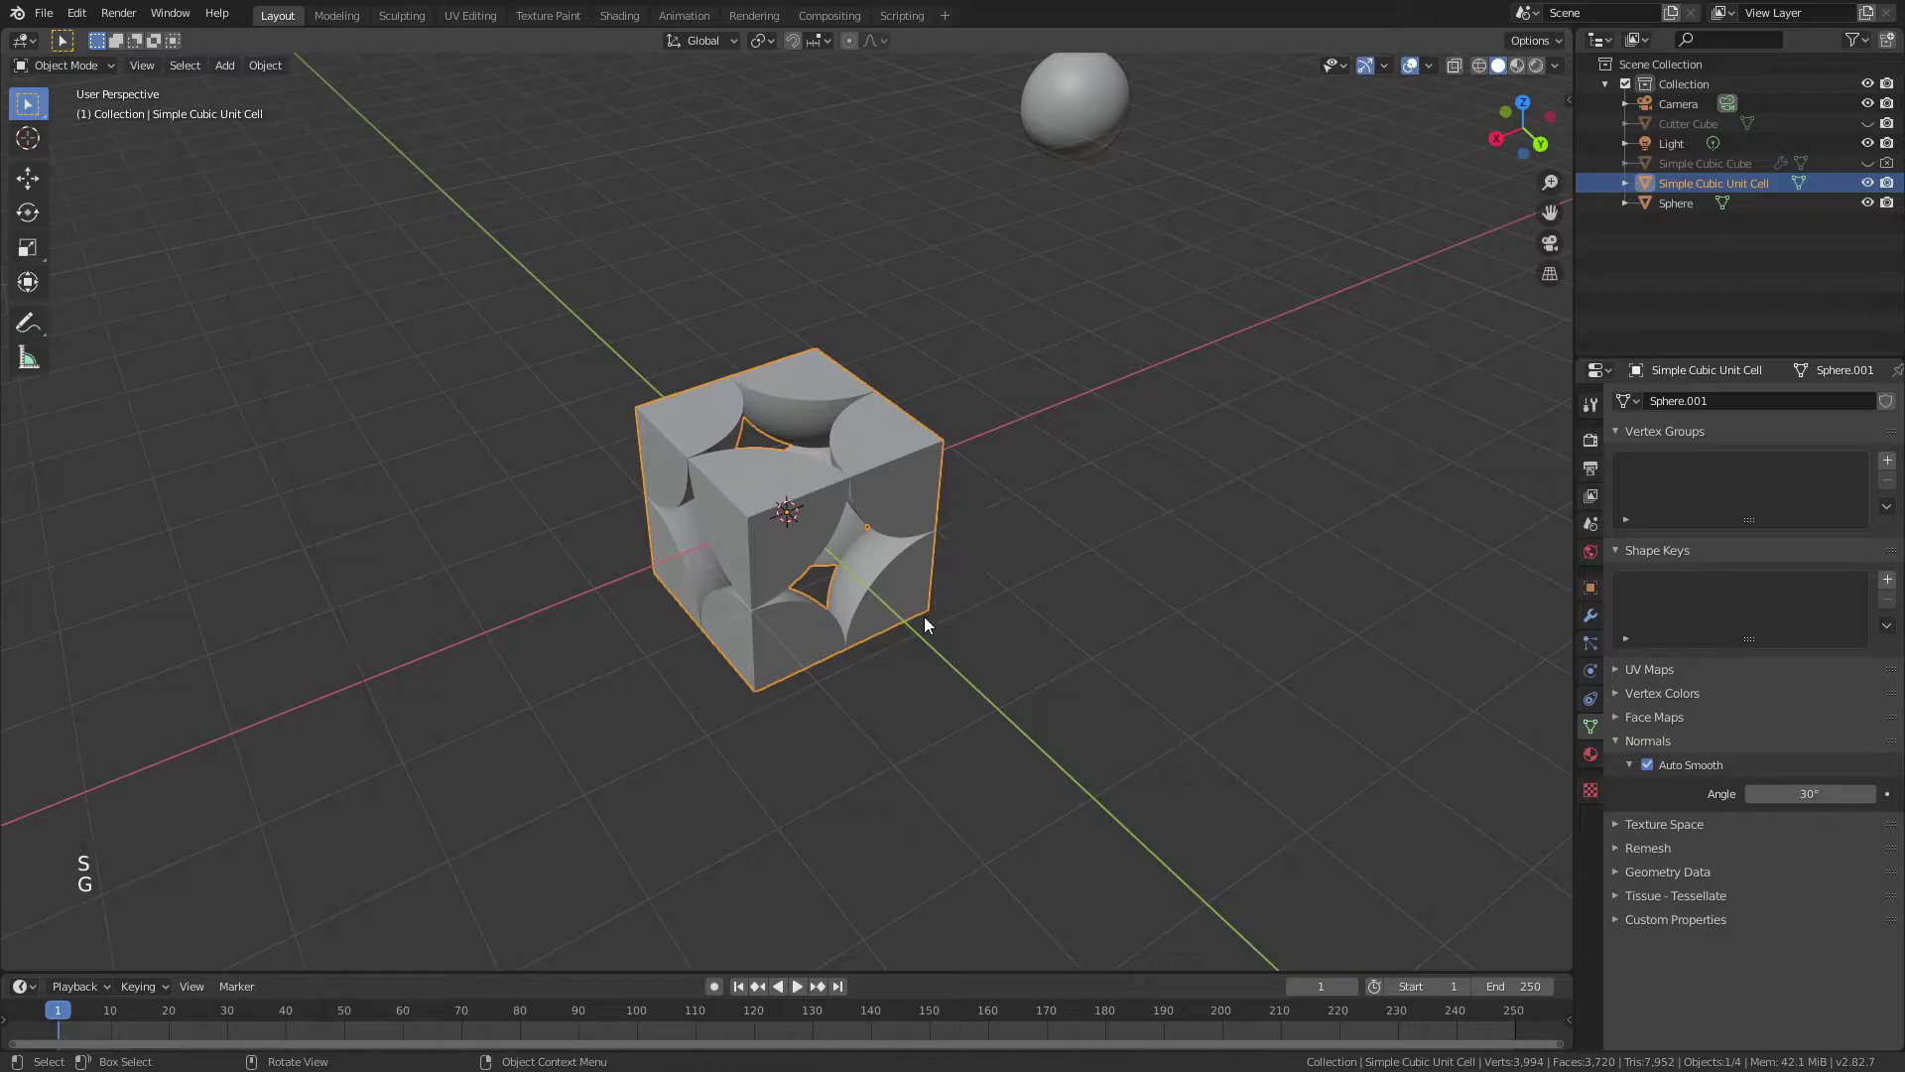
pyautogui.press('g')
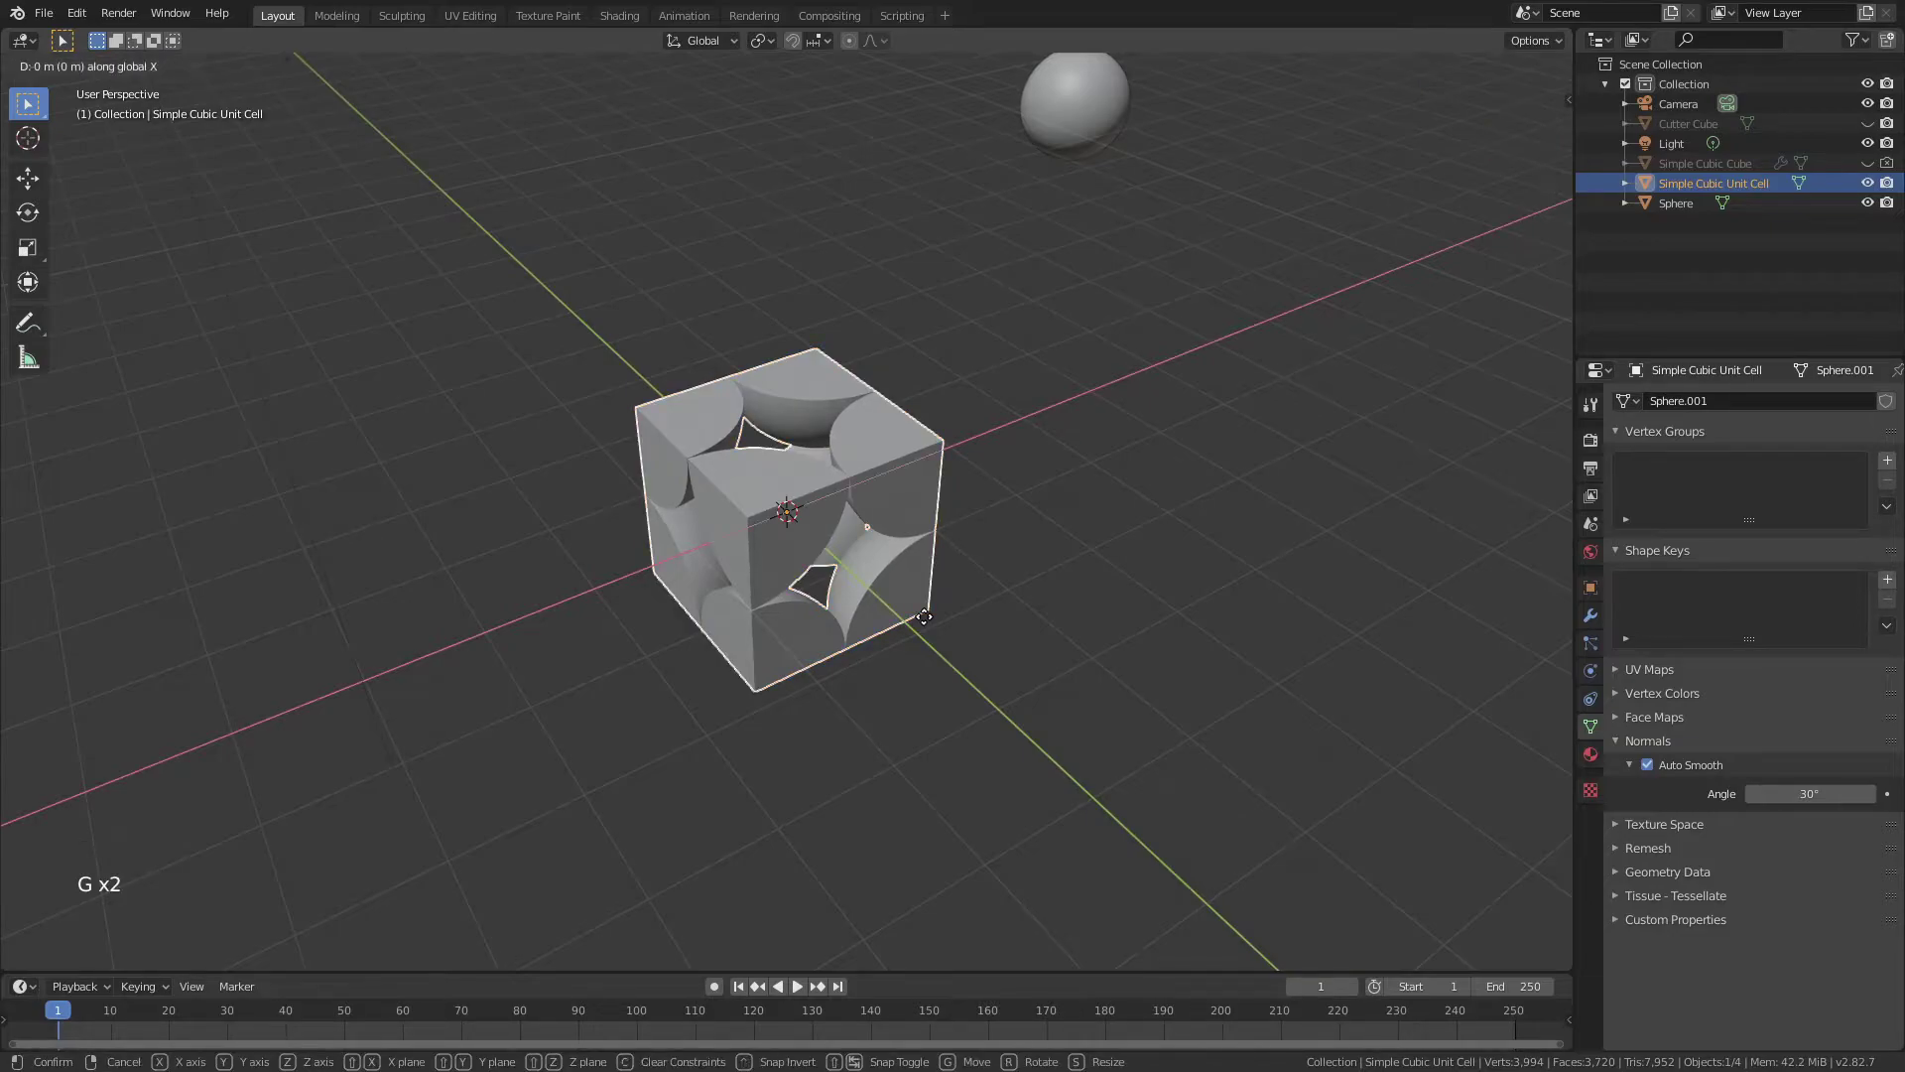
pyautogui.click(1558, 418)
pyautogui.moveTo(1032, 524); pyautogui.dragTo(724, 565, button='middle')
pyautogui.click(967, 578)
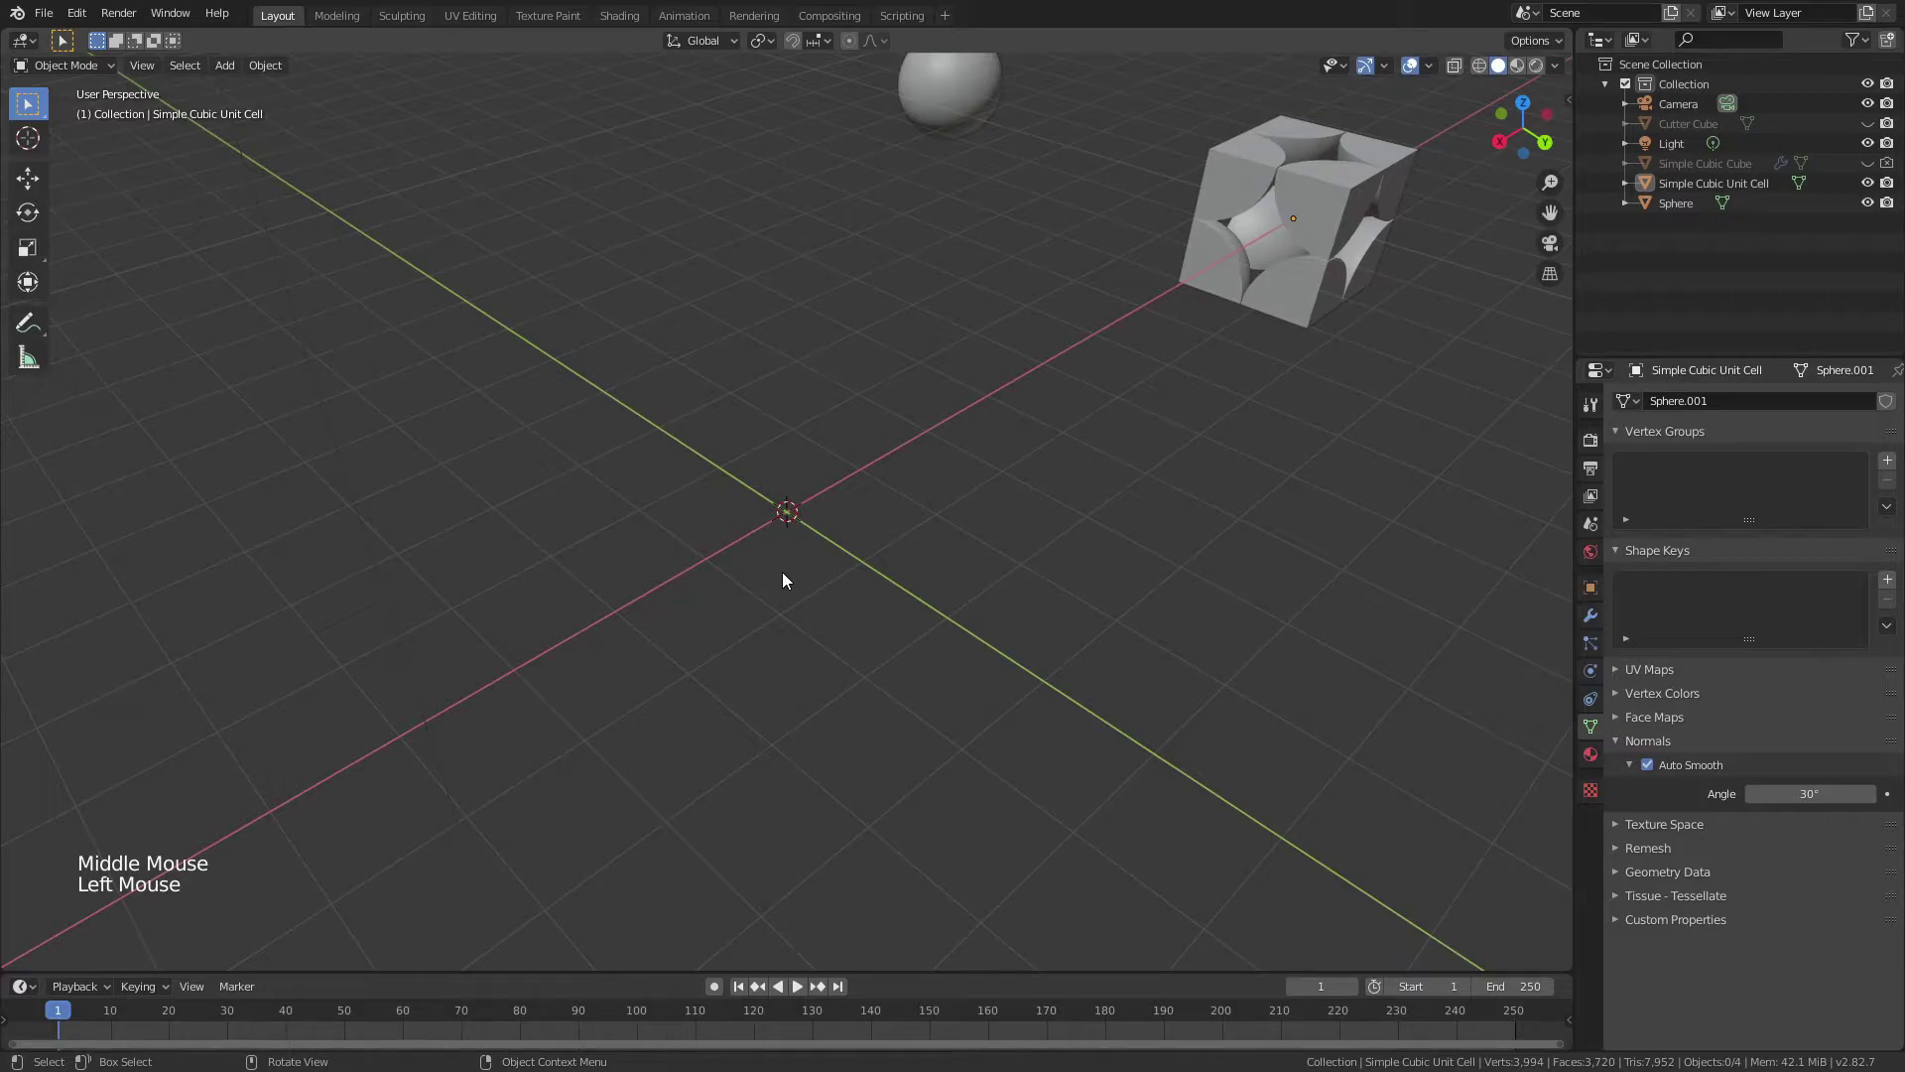
# - Add a new cube at the origin and edit its mesh in wireframe view
pyautogui.hotkey('shift', 'a')
pyautogui.moveTo(826, 502)
pyautogui.click(895, 518)
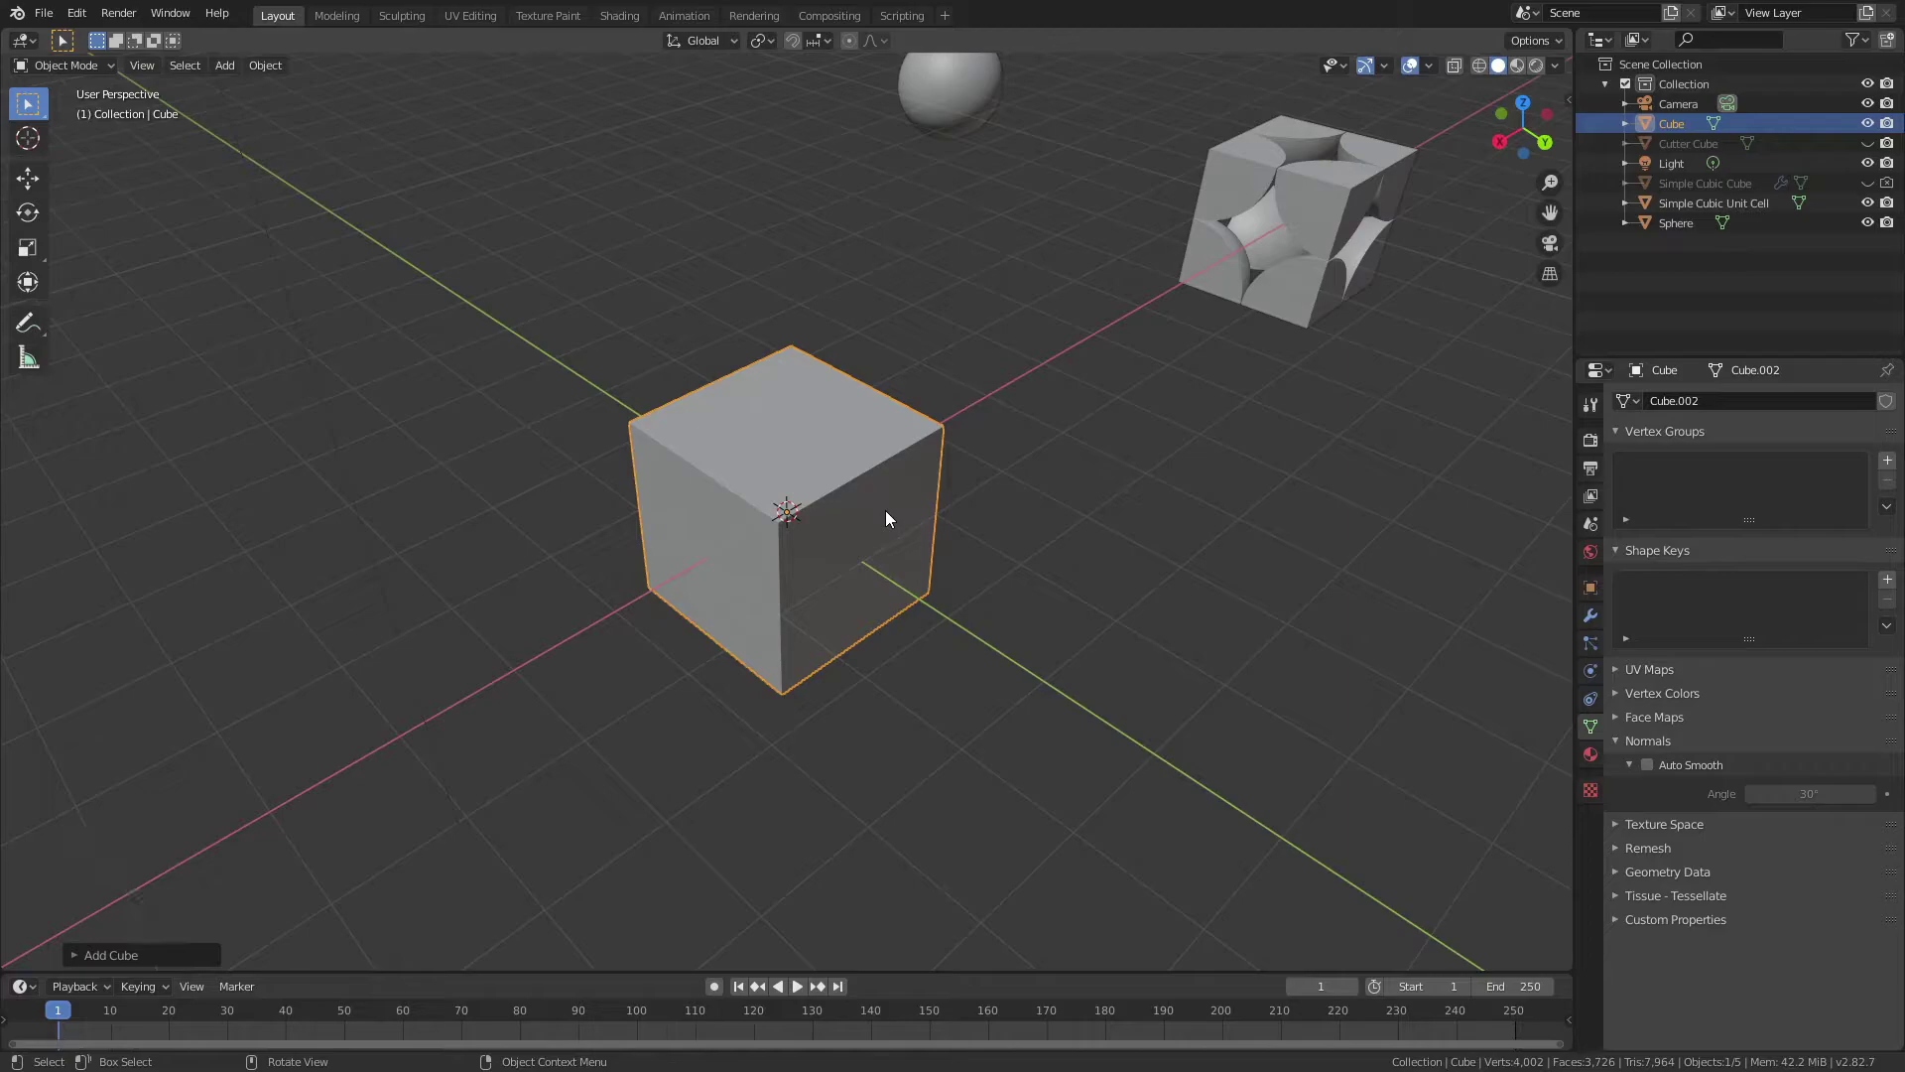
pyautogui.press('z')
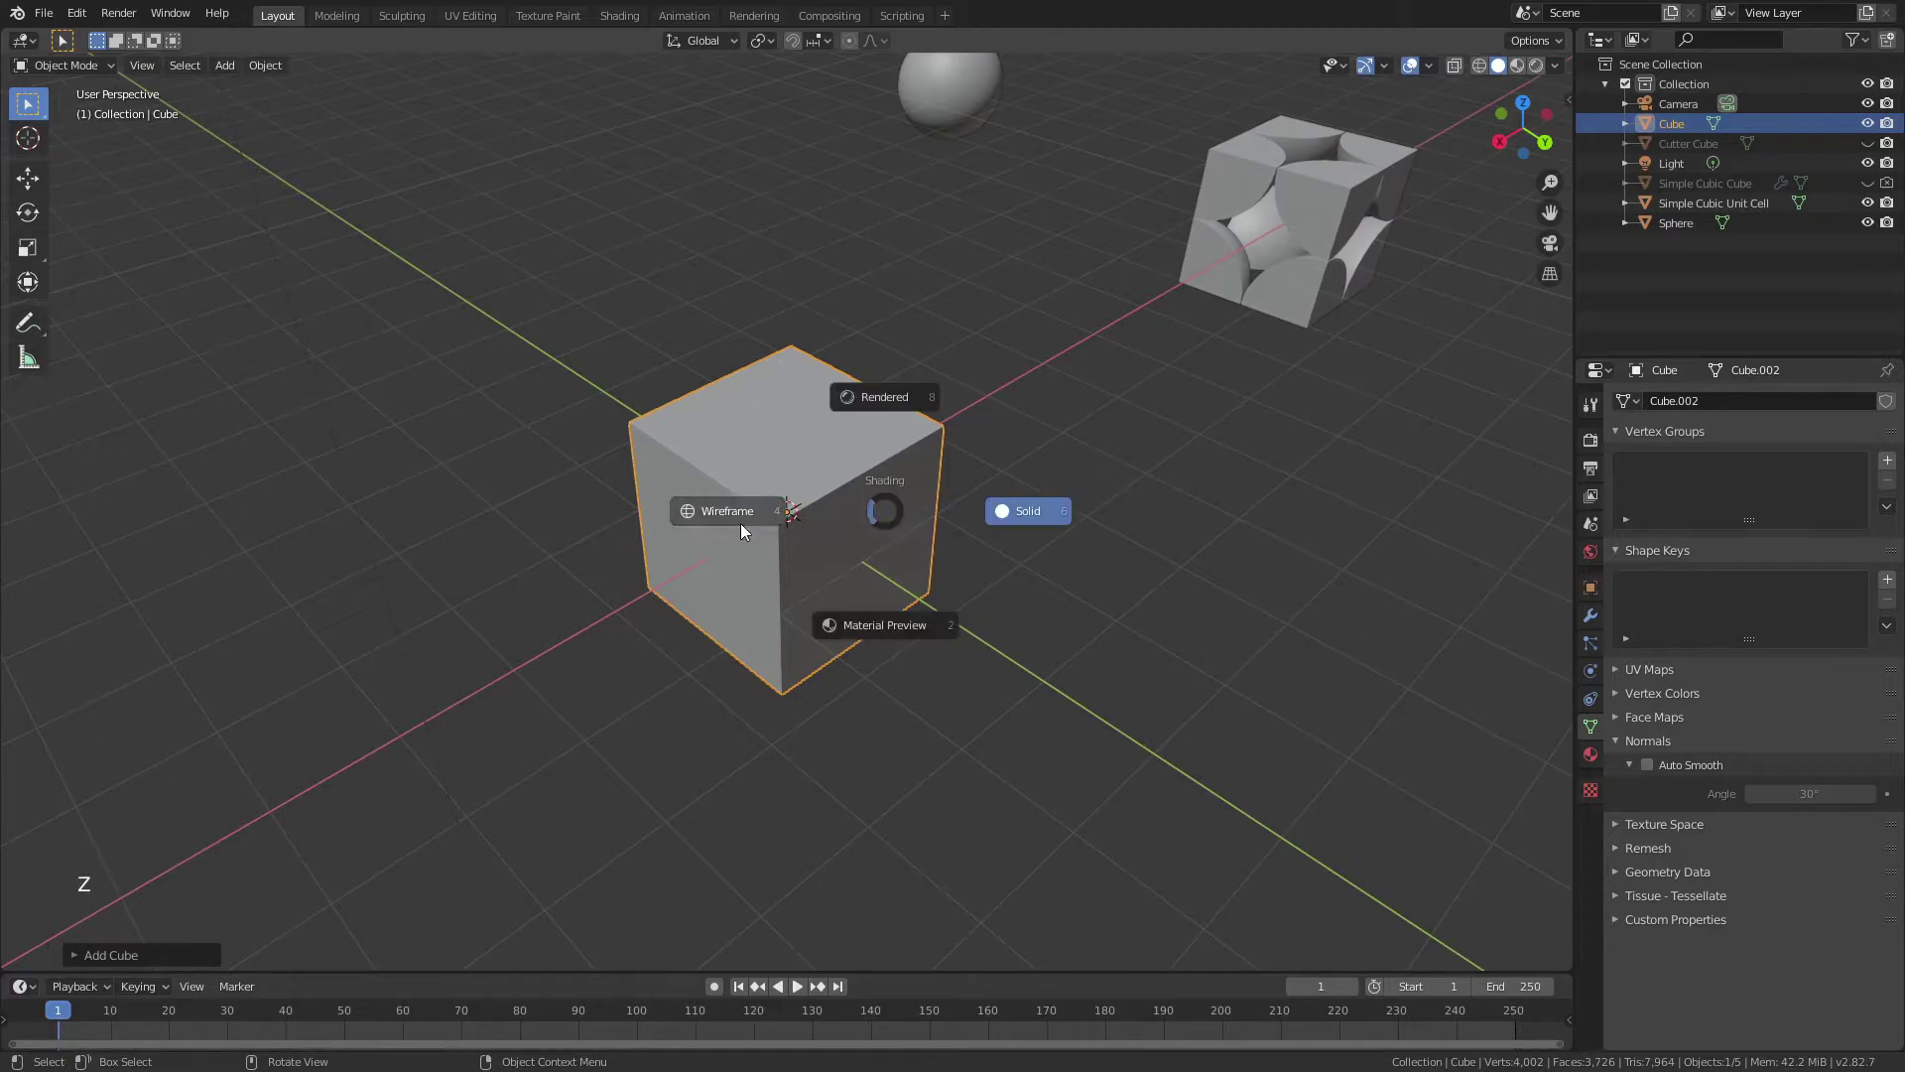
pyautogui.moveTo(741, 522); pyautogui.dragTo(765, 484, button='middle')
pyautogui.press('Tab')
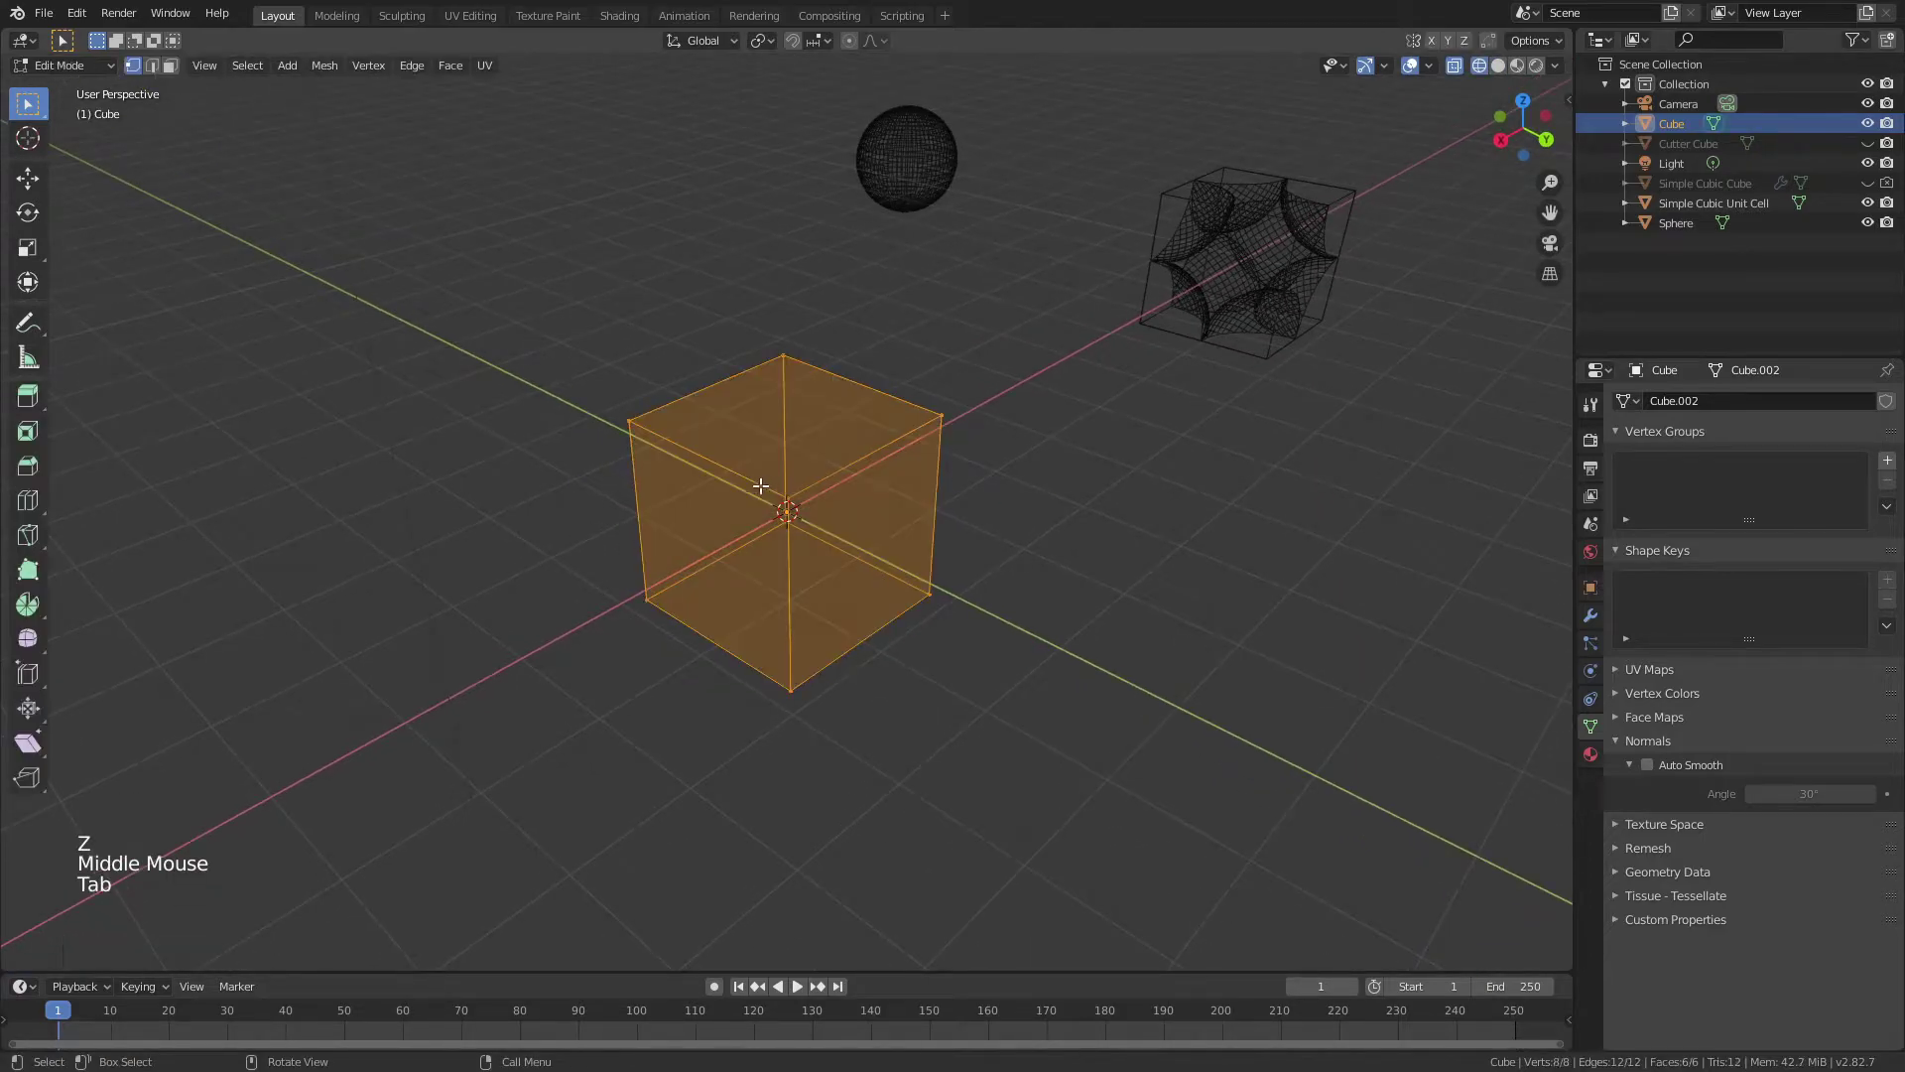
# - Join two opposite corner vertices with a diagonal edge and subdivide it at the midpoint
pyautogui.click(626, 421)
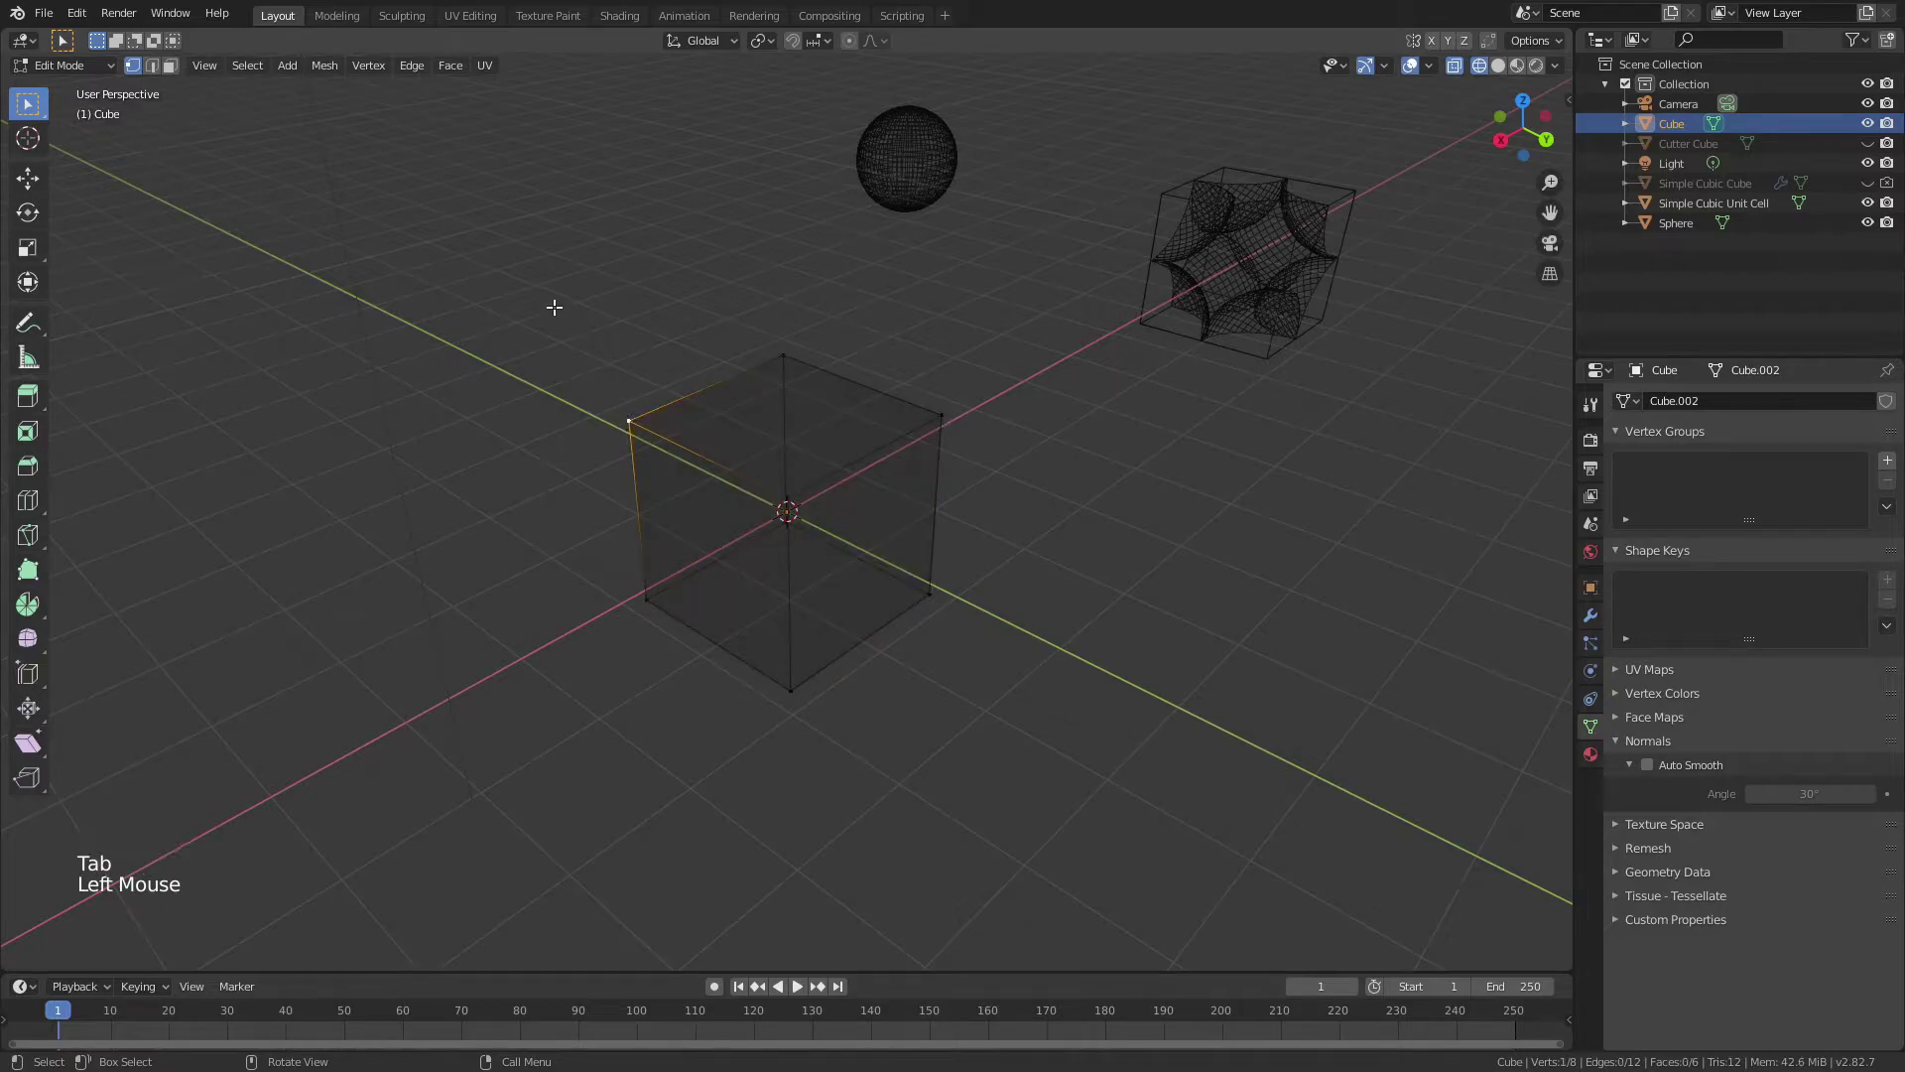
pyautogui.press('1')
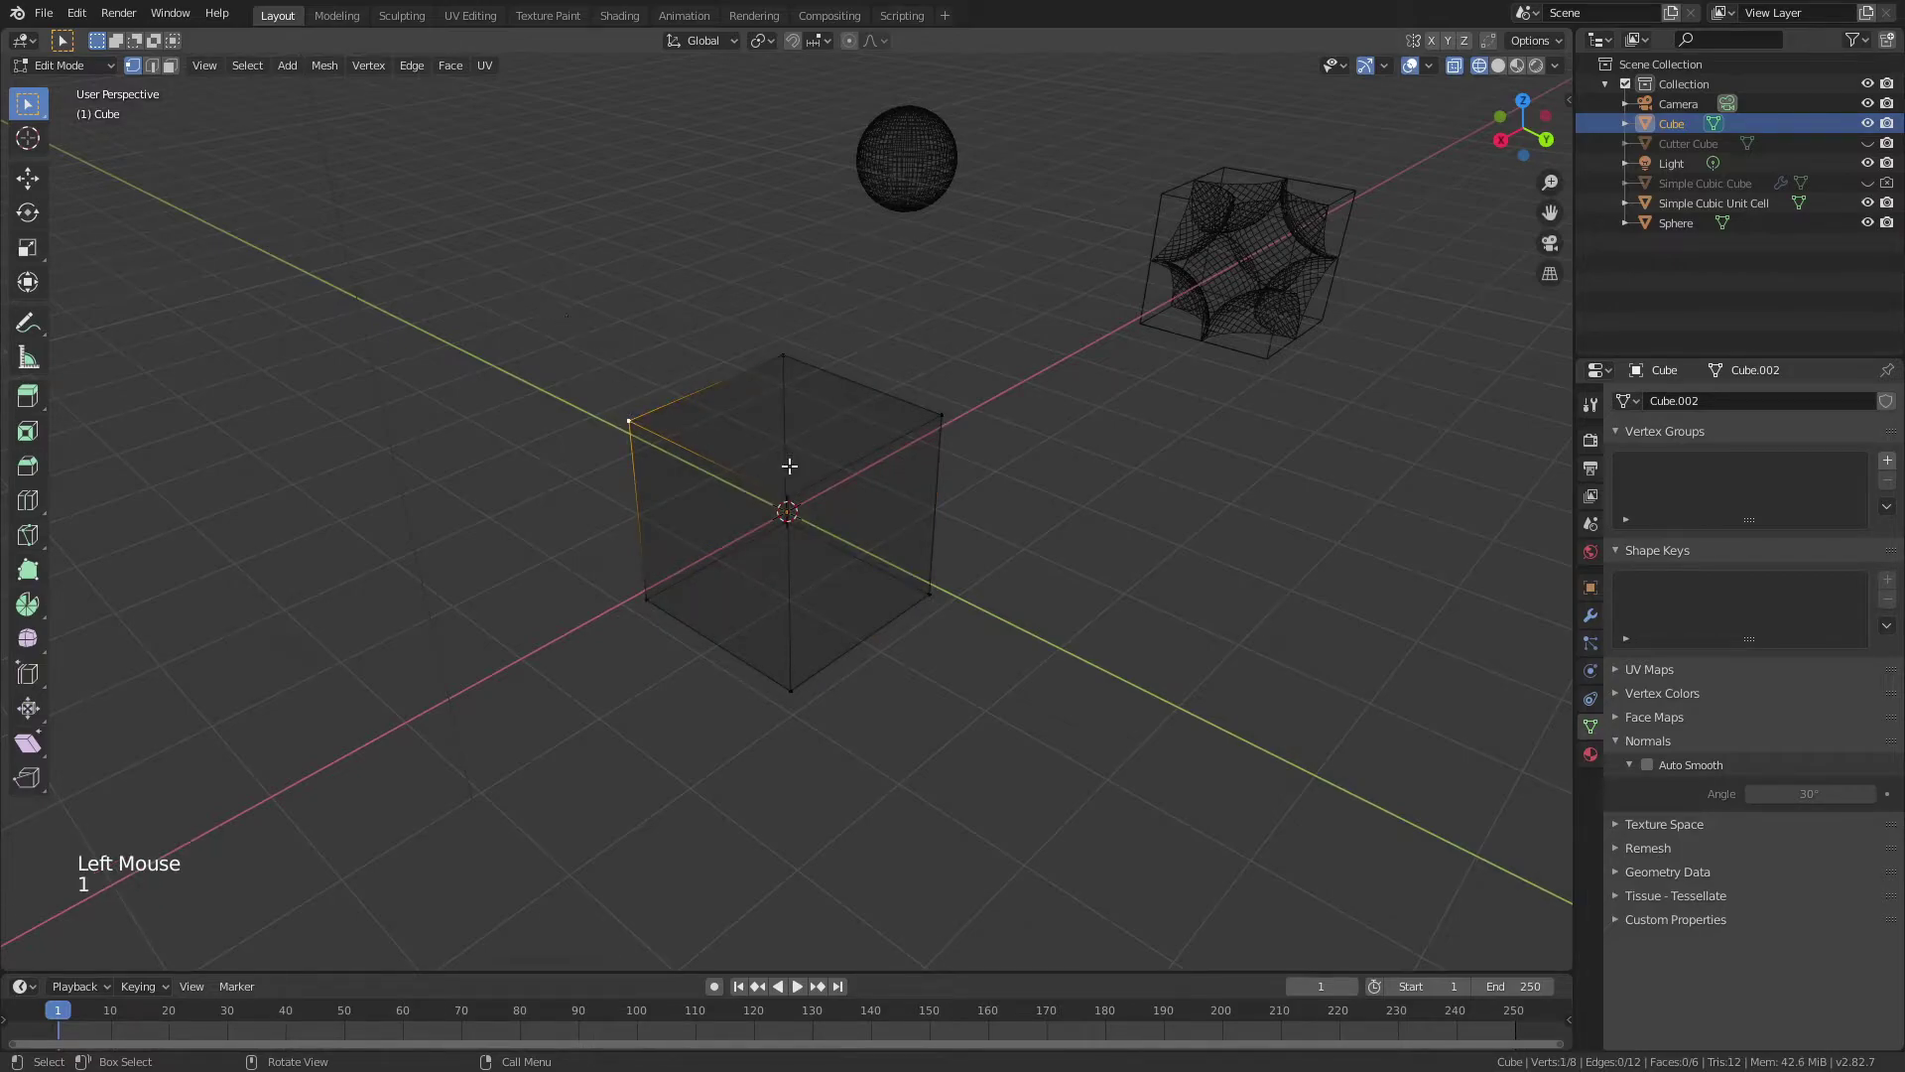
pyautogui.keyDown('shift'); pyautogui.click(930, 592); pyautogui.keyUp('shift')
pyautogui.moveTo(933, 578); pyautogui.dragTo(913, 514, button='middle')
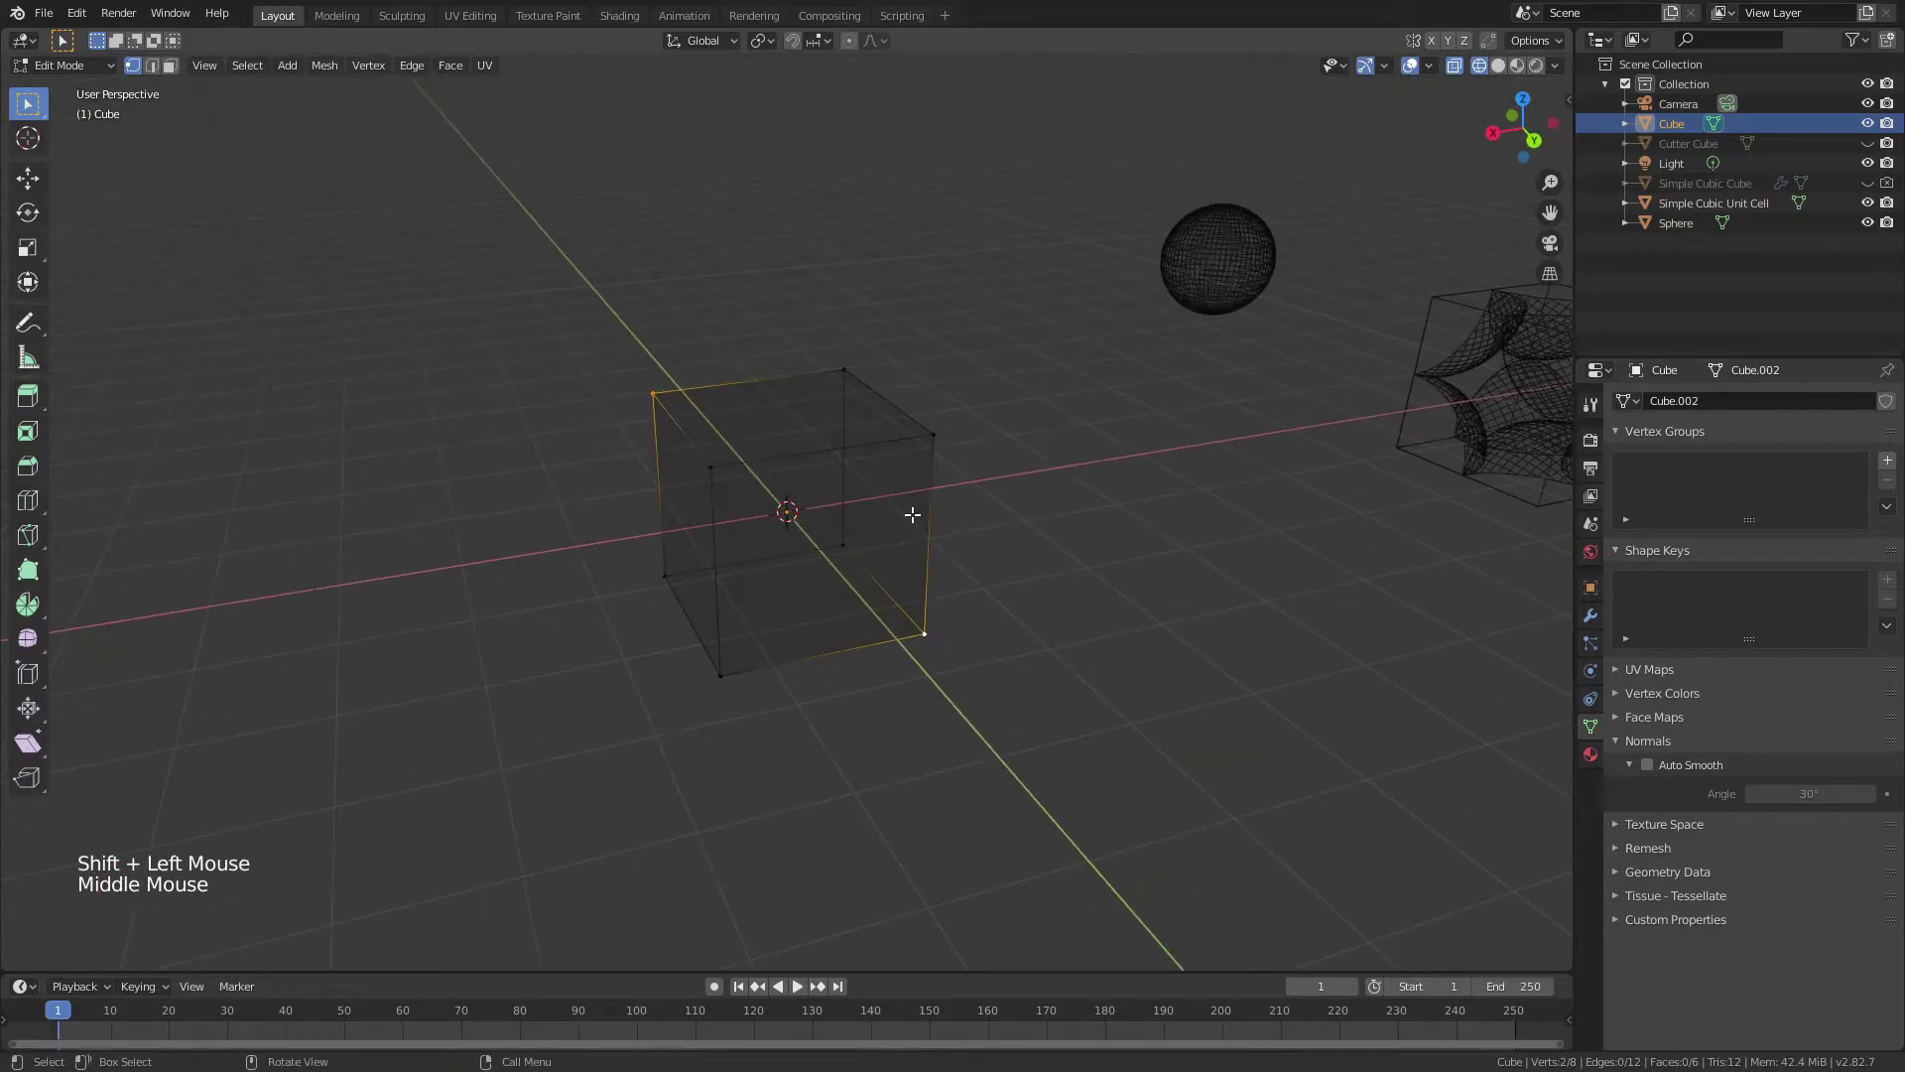
pyautogui.press('f')
pyautogui.rightClick(820, 549)
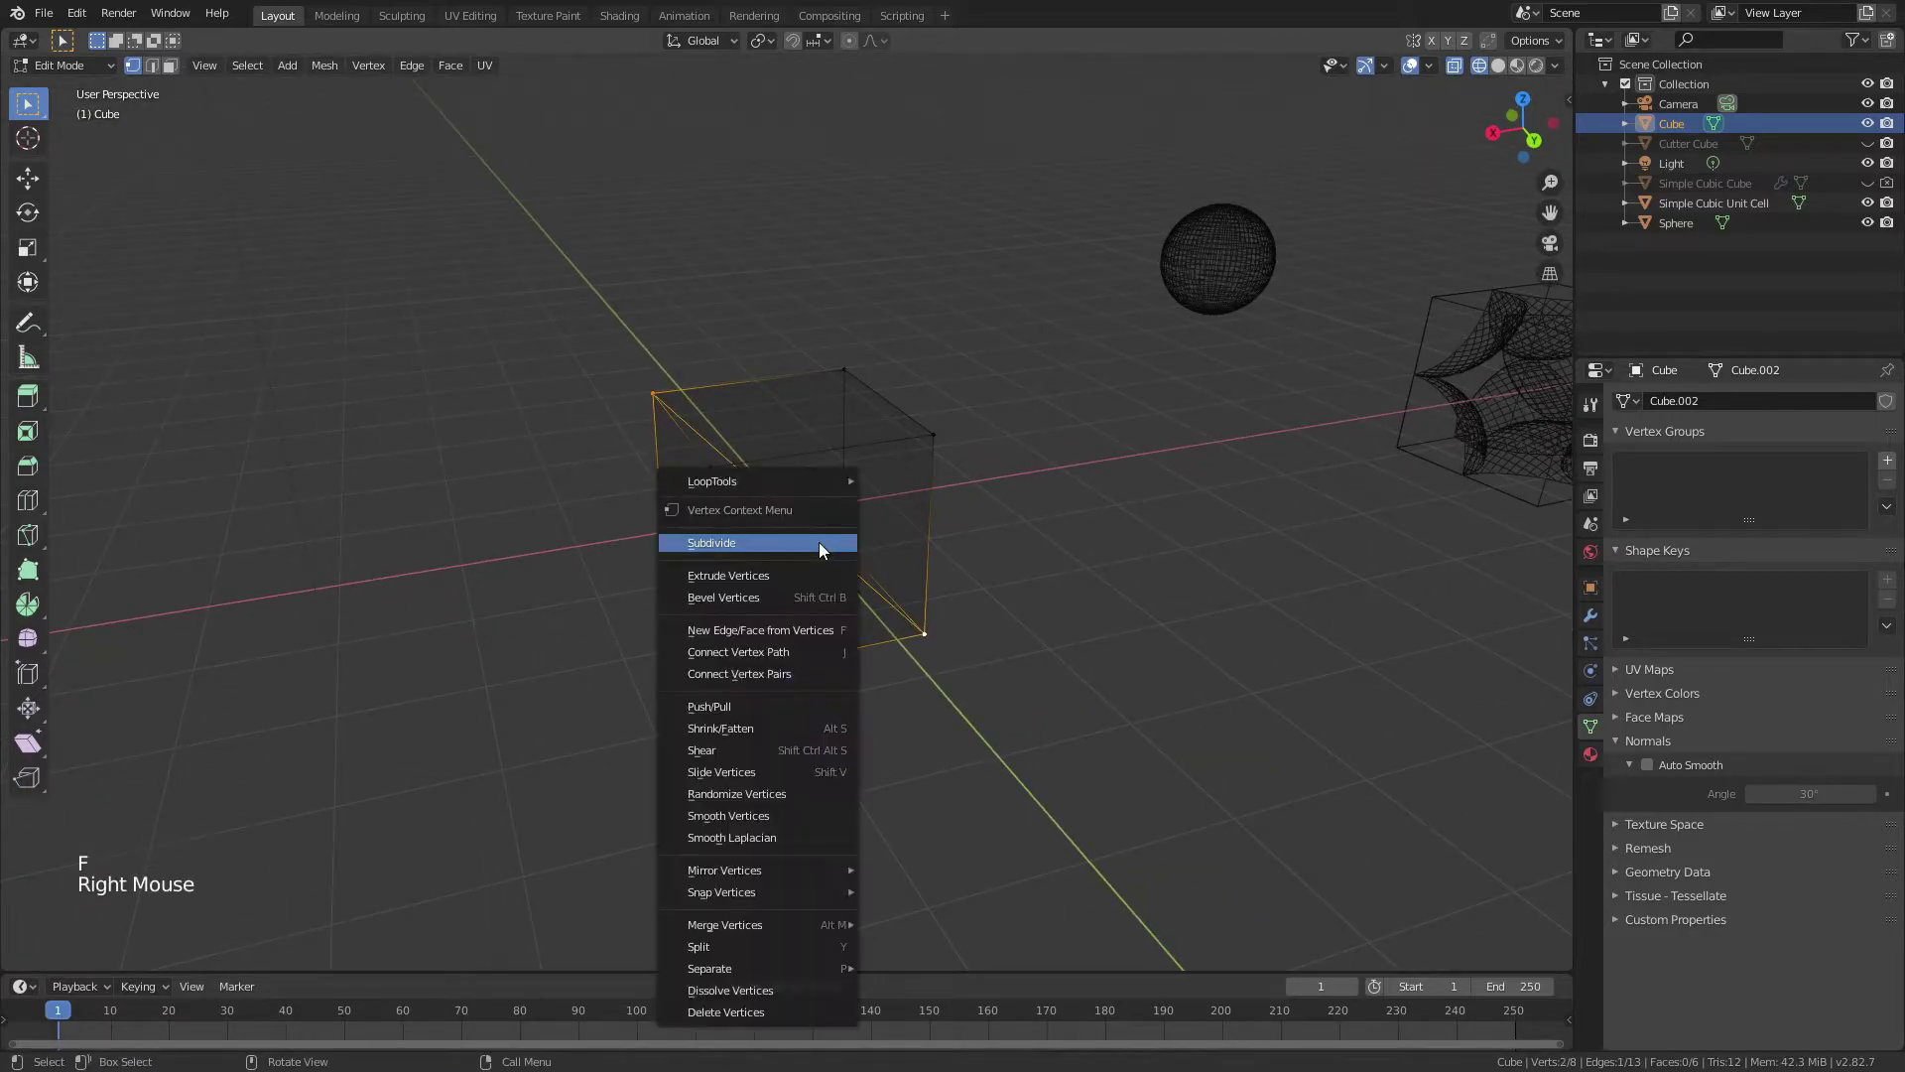
pyautogui.click(819, 542)
pyautogui.scroll(4, 820, 542)
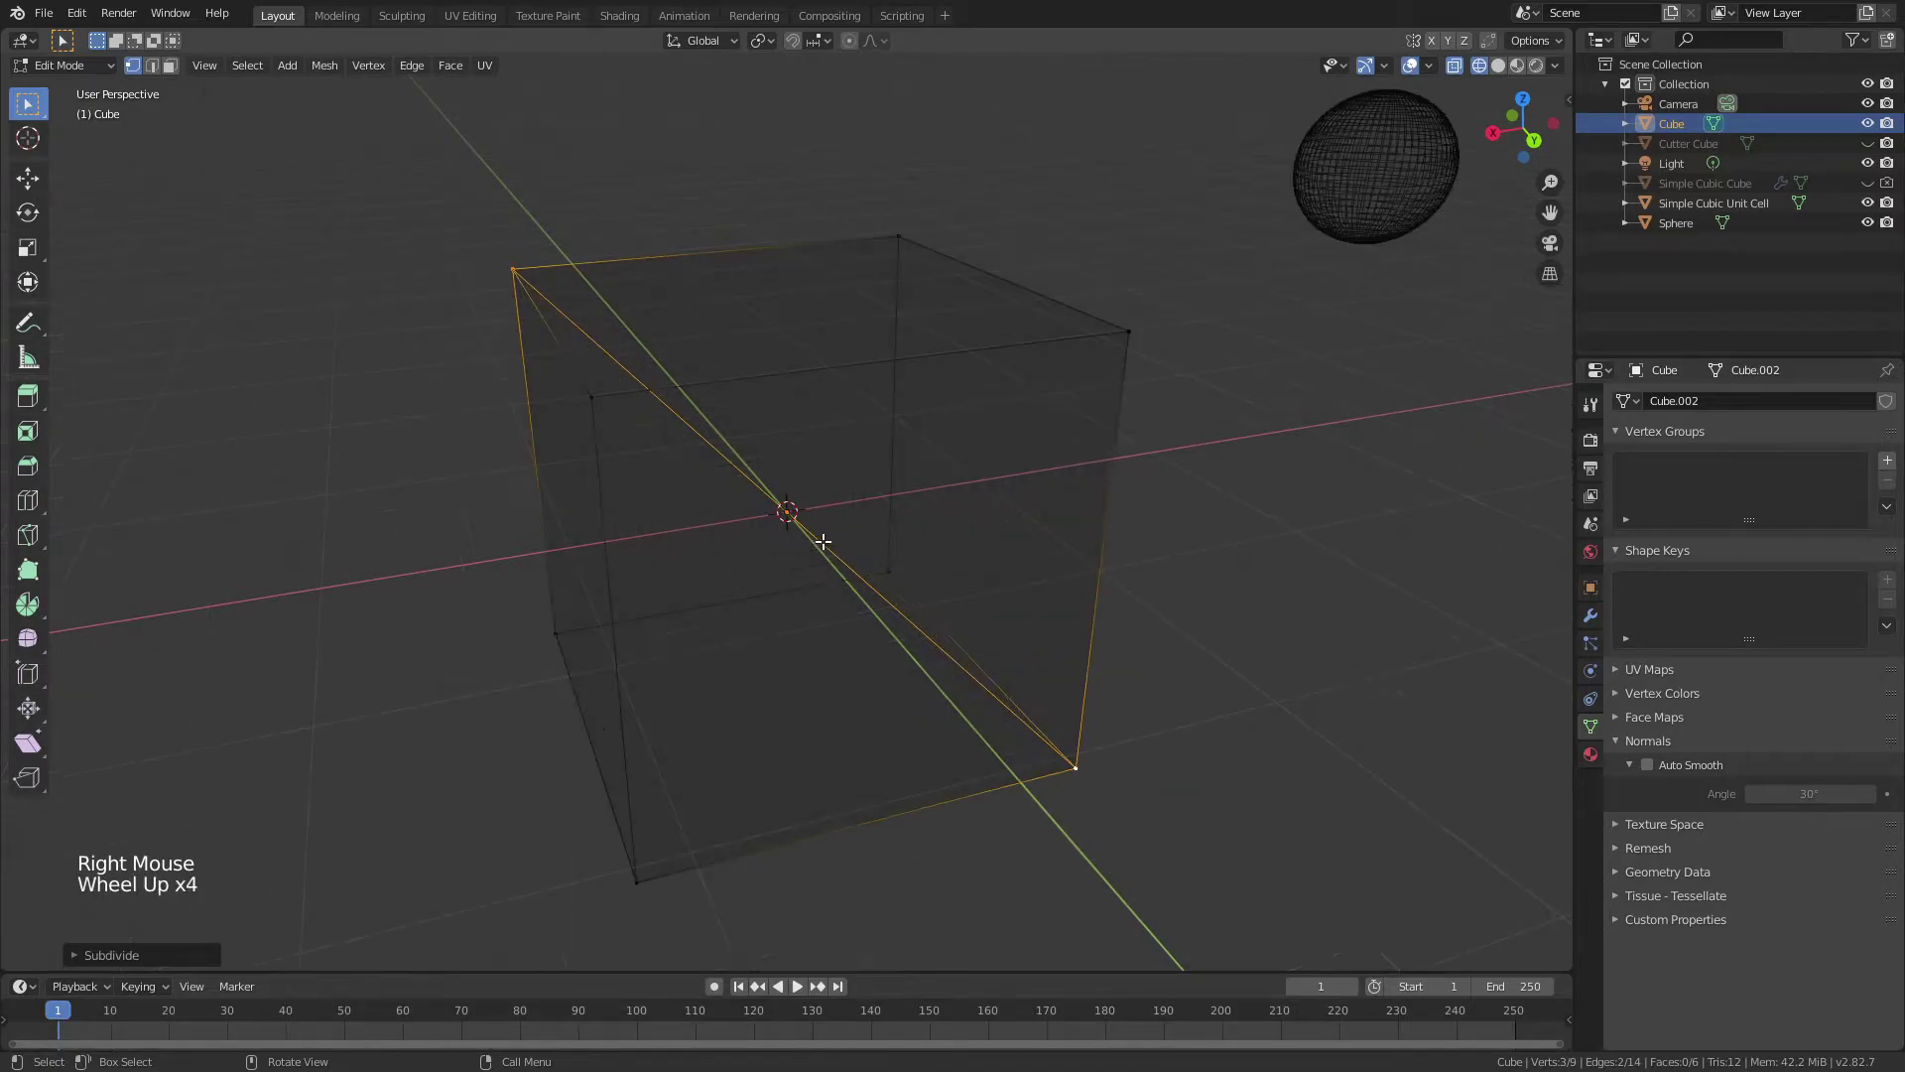
pyautogui.moveTo(821, 541); pyautogui.dragTo(850, 553, button='middle')
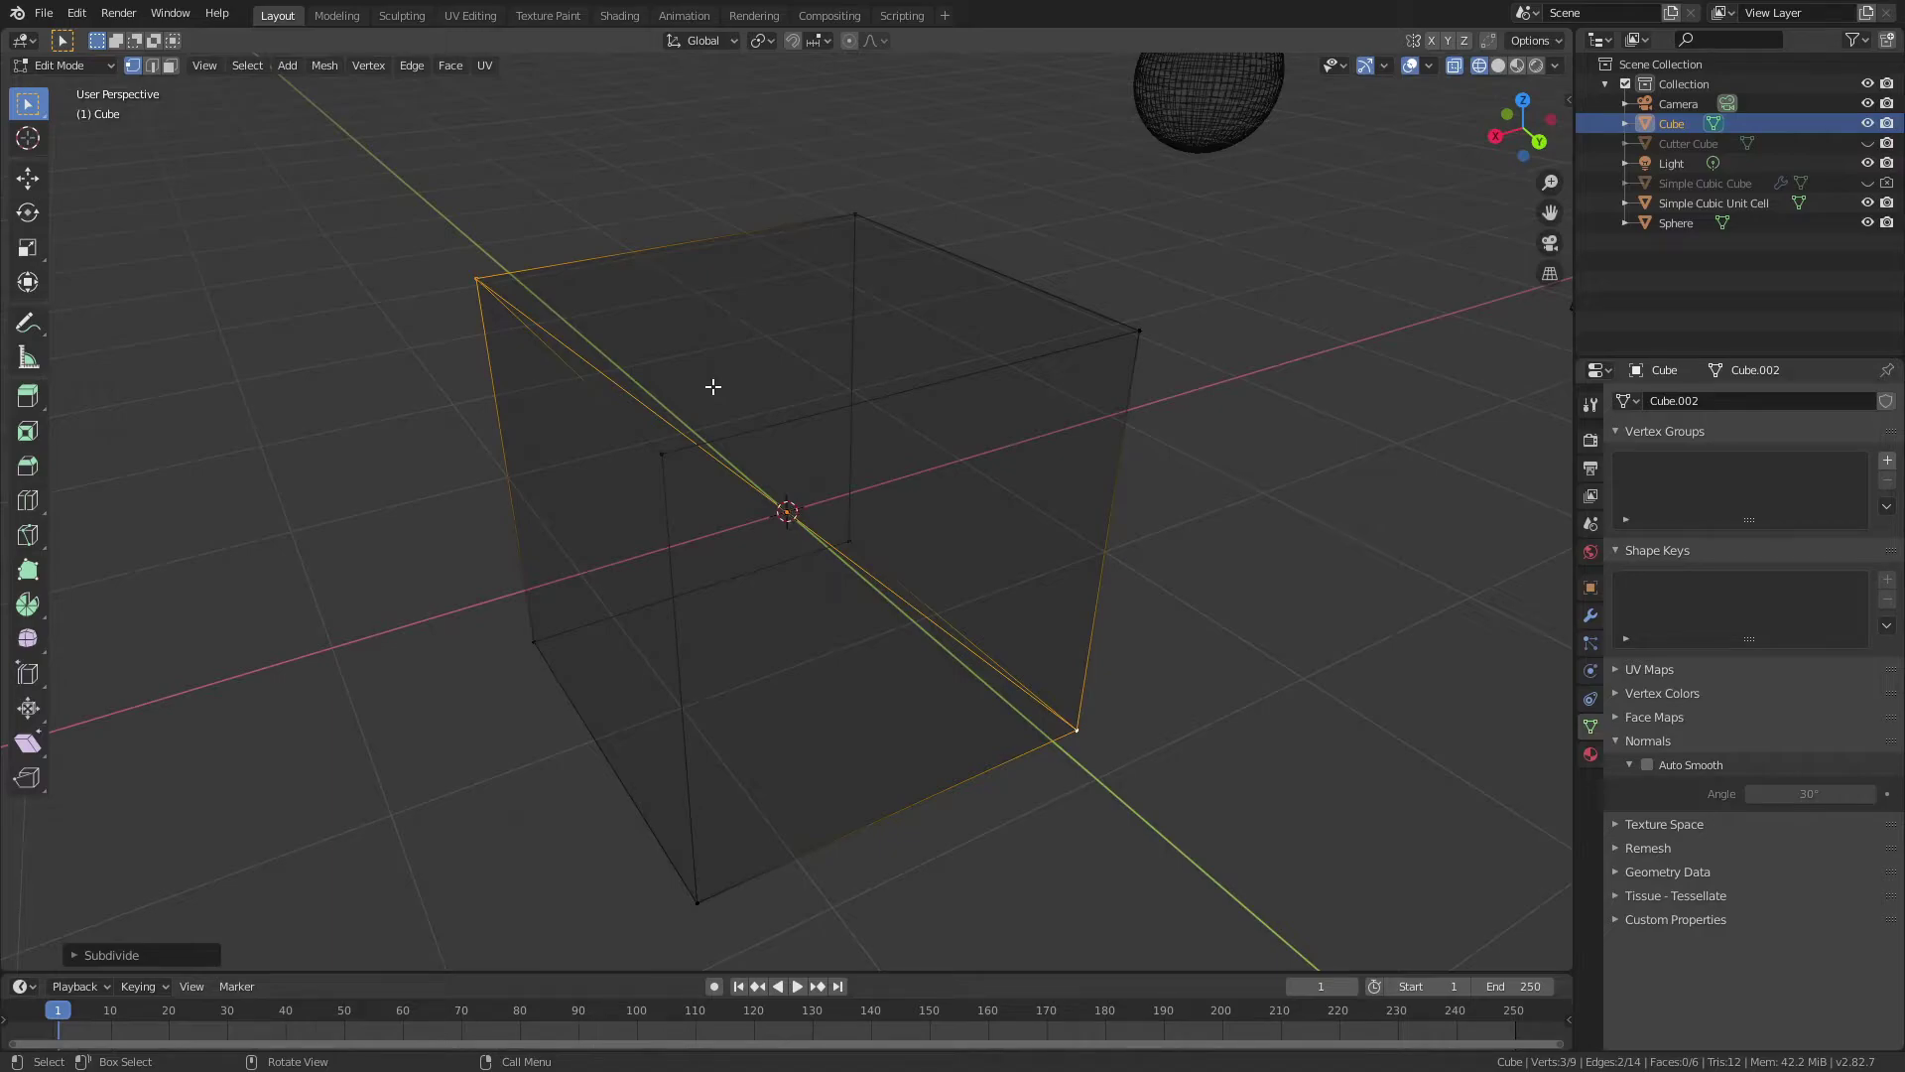
# - Fill a triangular face from the centre vertex and two bottom corners
pyautogui.press('shift')
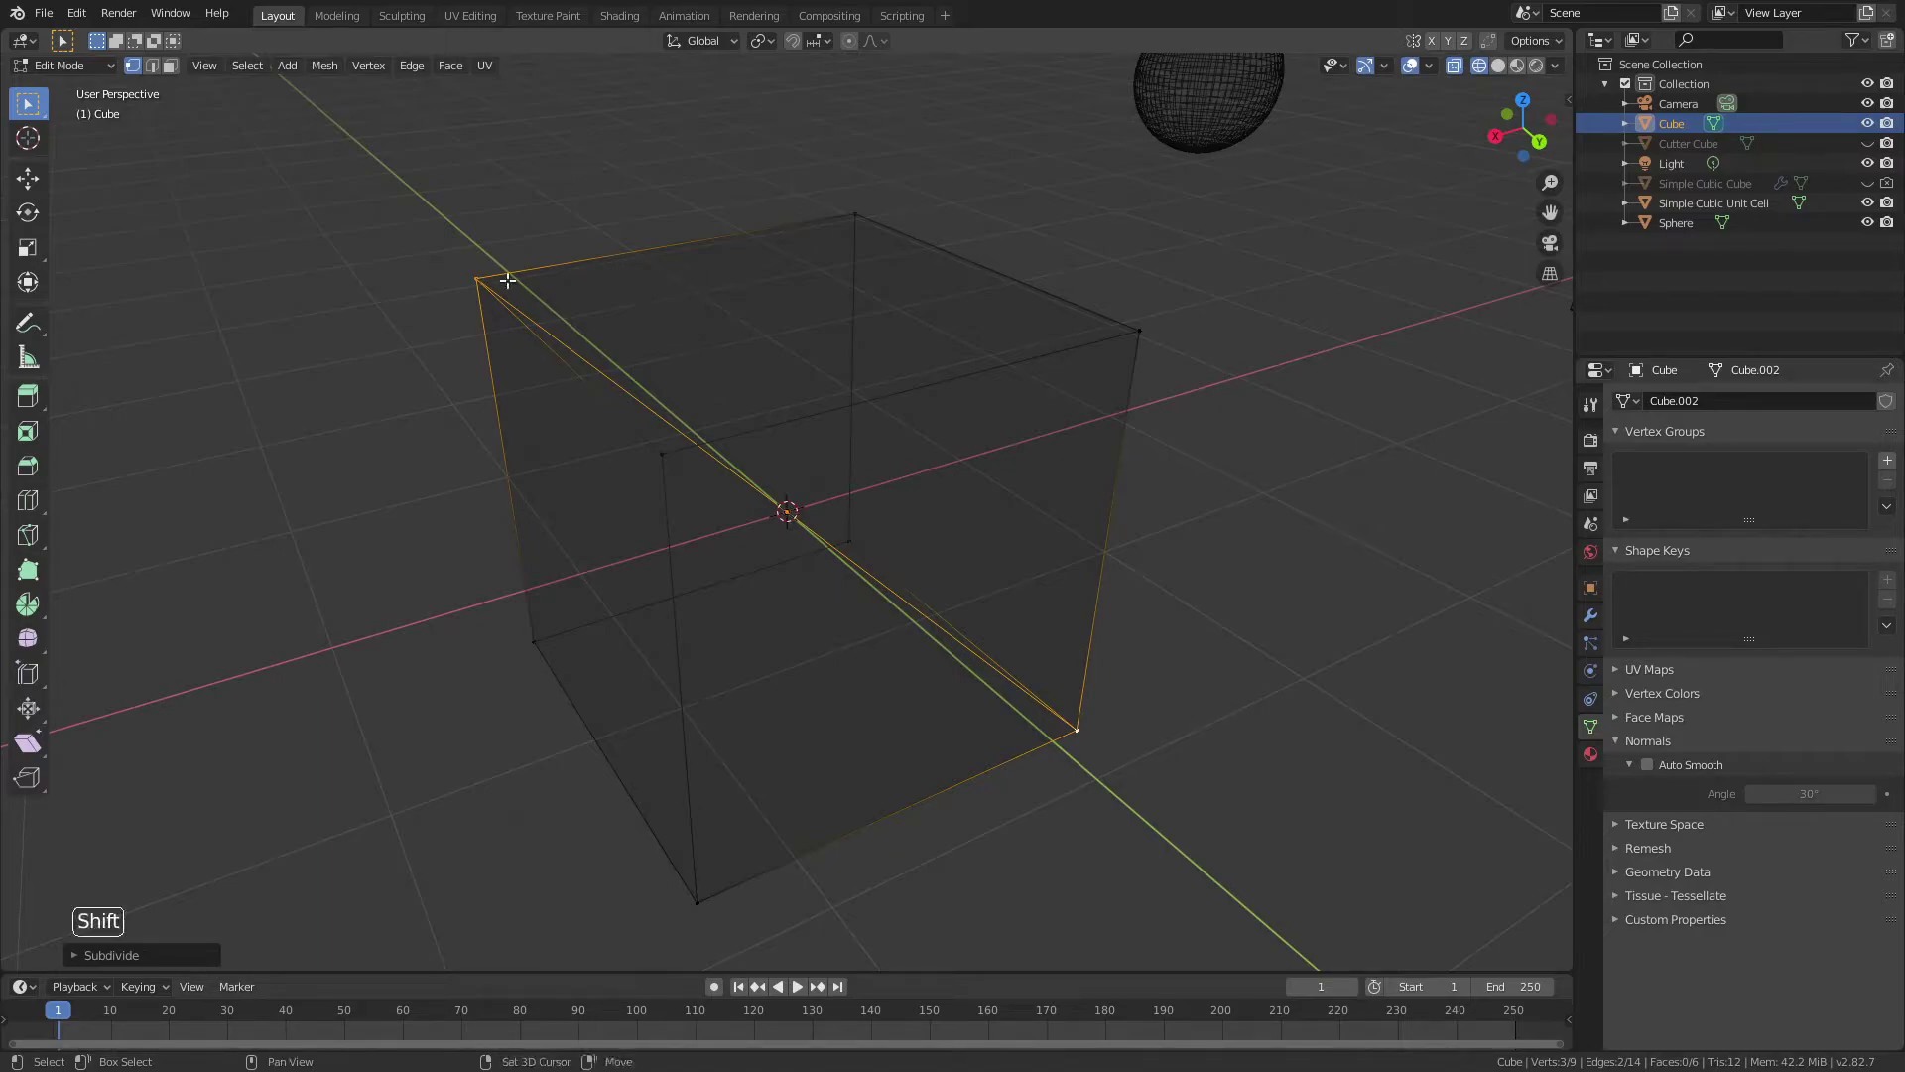
pyautogui.keyDown('shift'); pyautogui.click(471, 275); pyautogui.keyUp('shift')
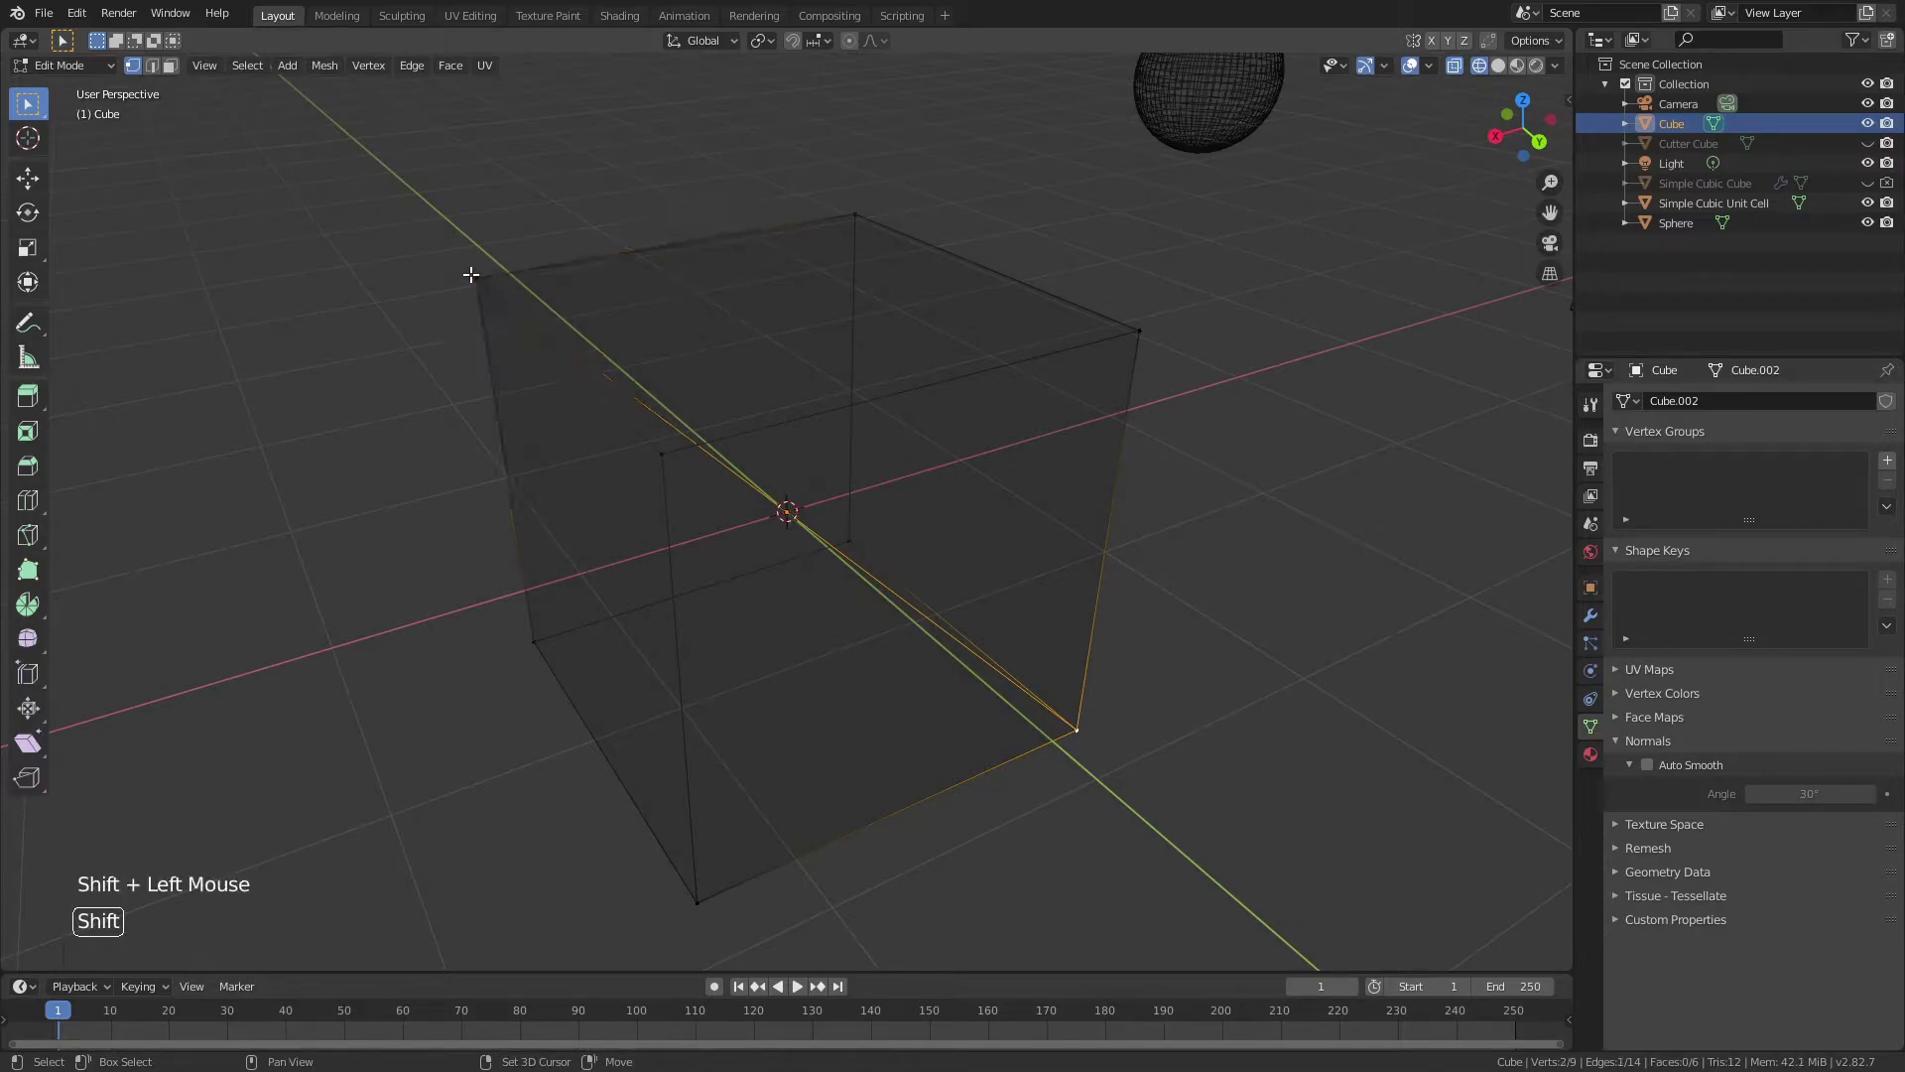
pyautogui.press('shift')
pyautogui.keyDown('shift'); pyautogui.click(695, 902); pyautogui.keyUp('shift')
pyautogui.press('f')
pyautogui.moveTo(860, 674); pyautogui.dragTo(789, 521, button='middle')
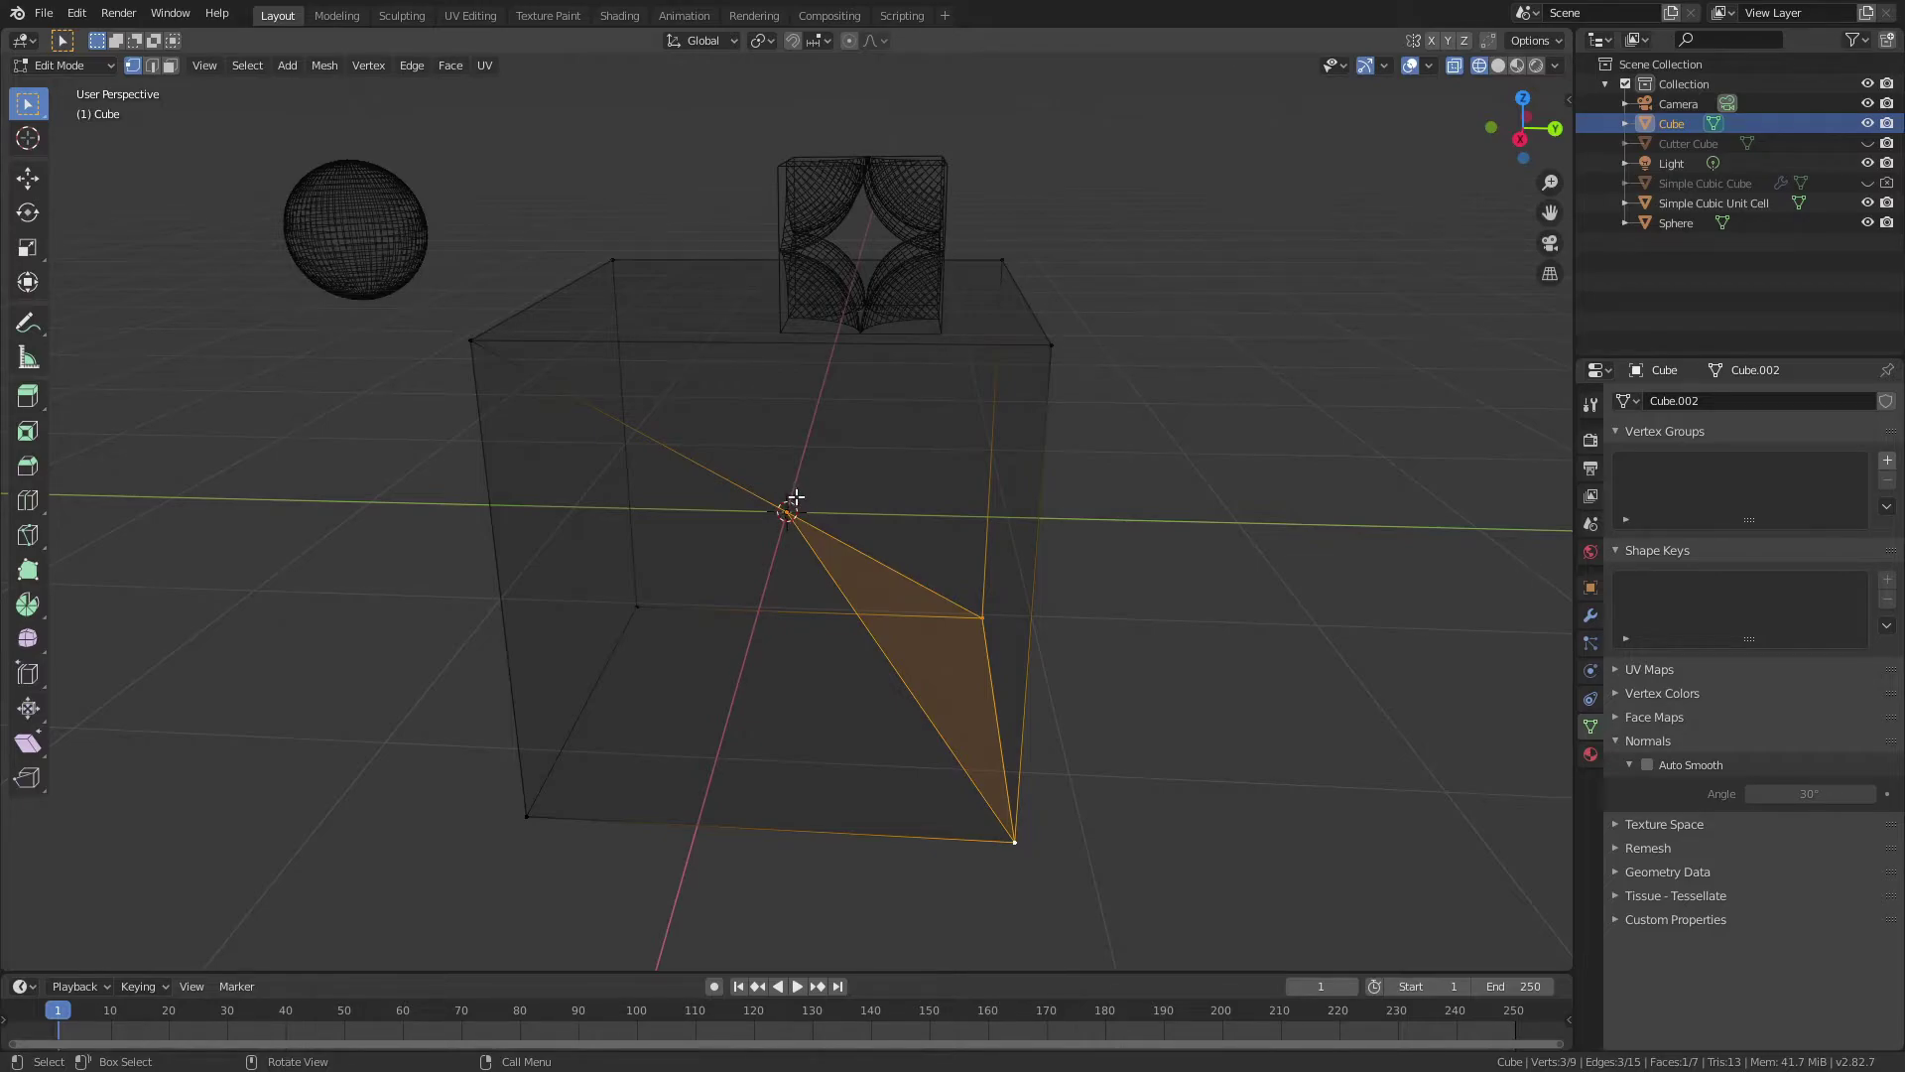
# - Give the cube a Hair particle system with 9 particles
pyautogui.press('Tab')
pyautogui.moveTo(800, 510); pyautogui.dragTo(915, 564, button='middle')
pyautogui.click(1589, 643)
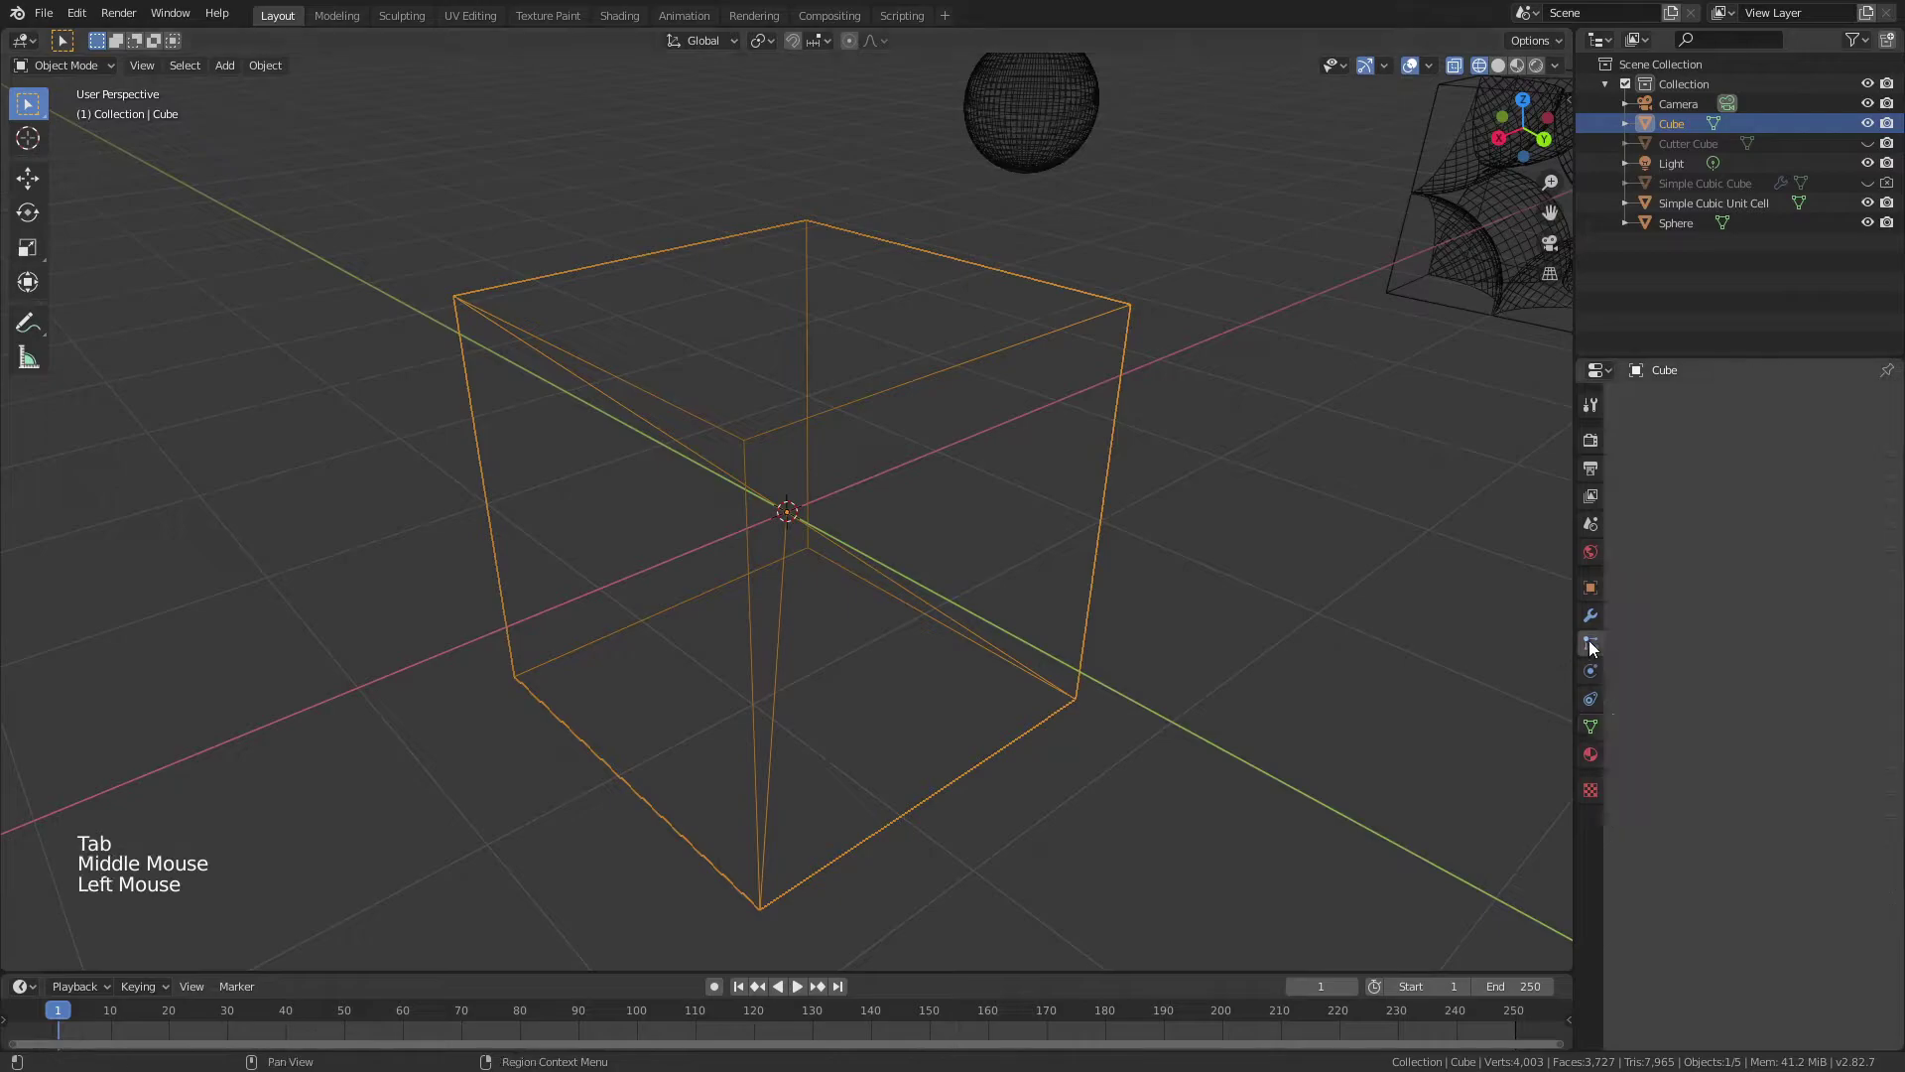
pyautogui.click(1888, 401)
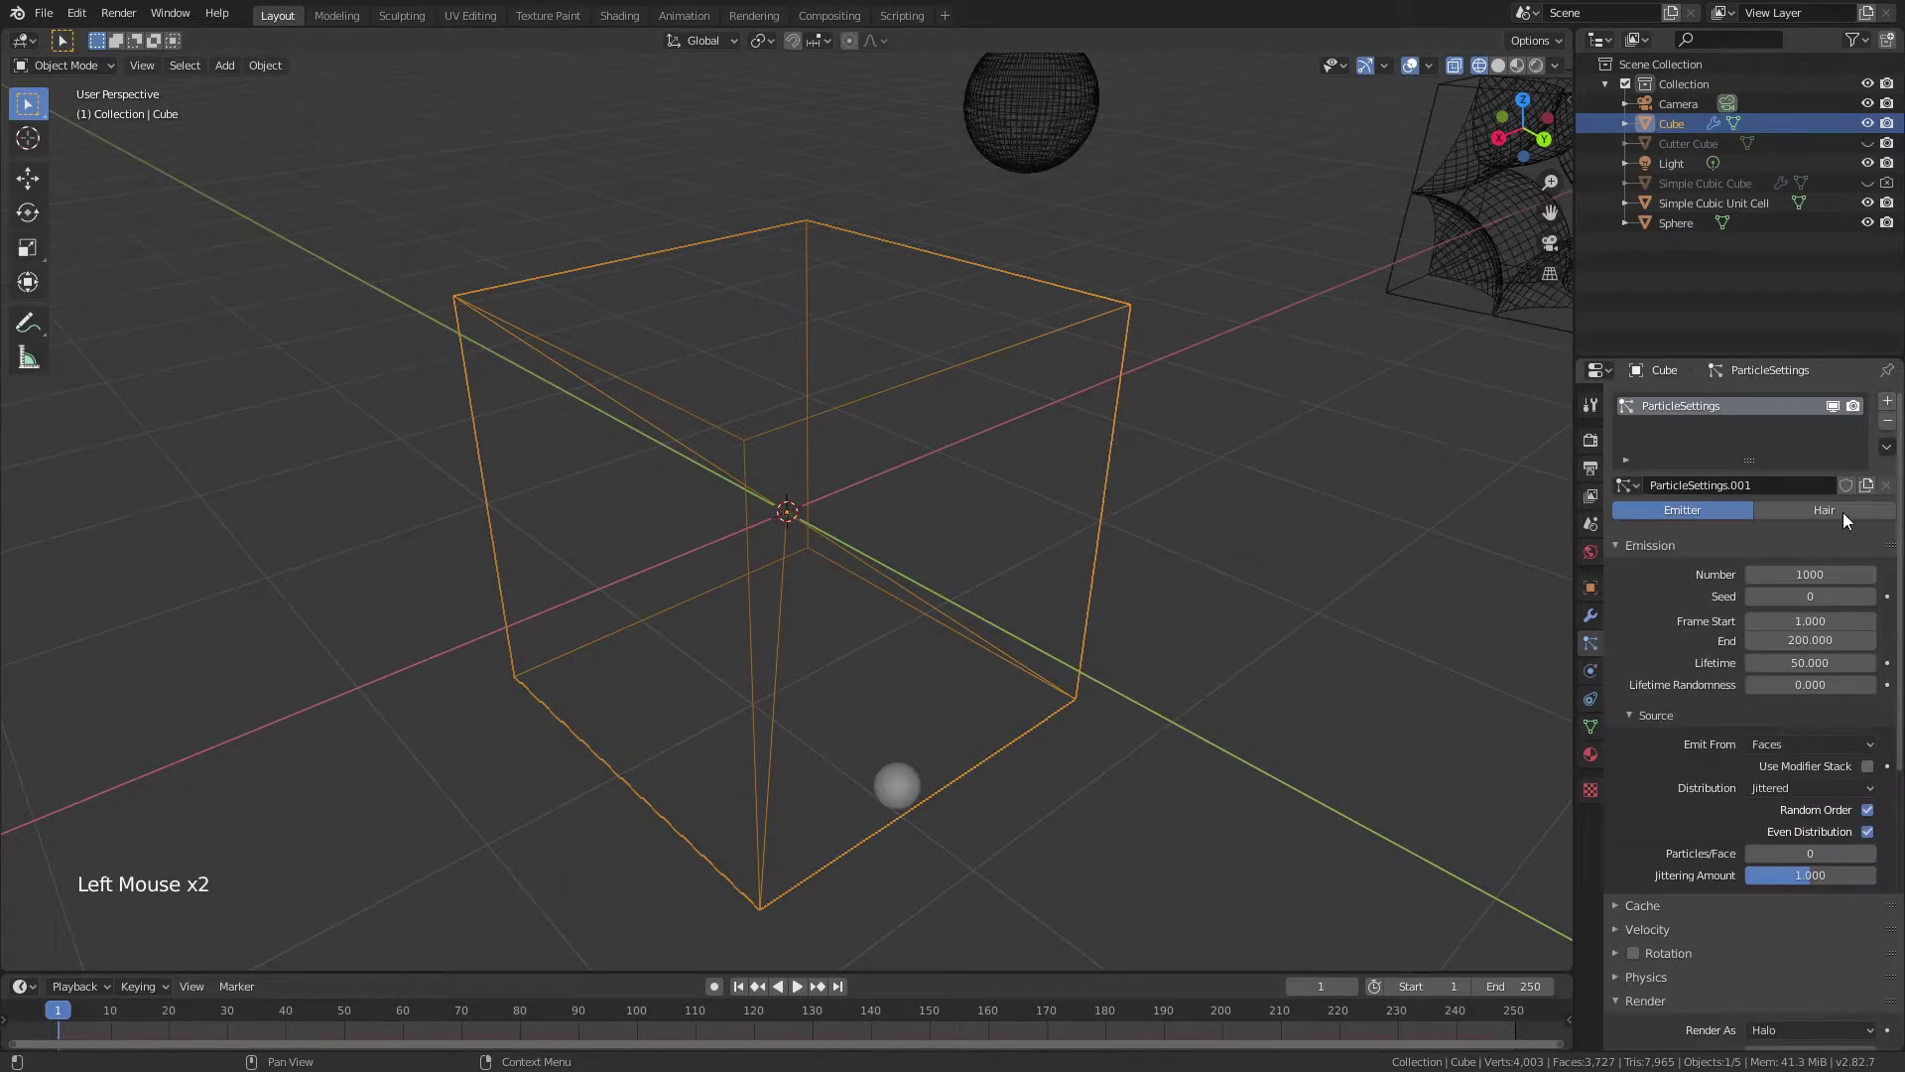
pyautogui.click(1824, 509)
pyautogui.click(1804, 594)
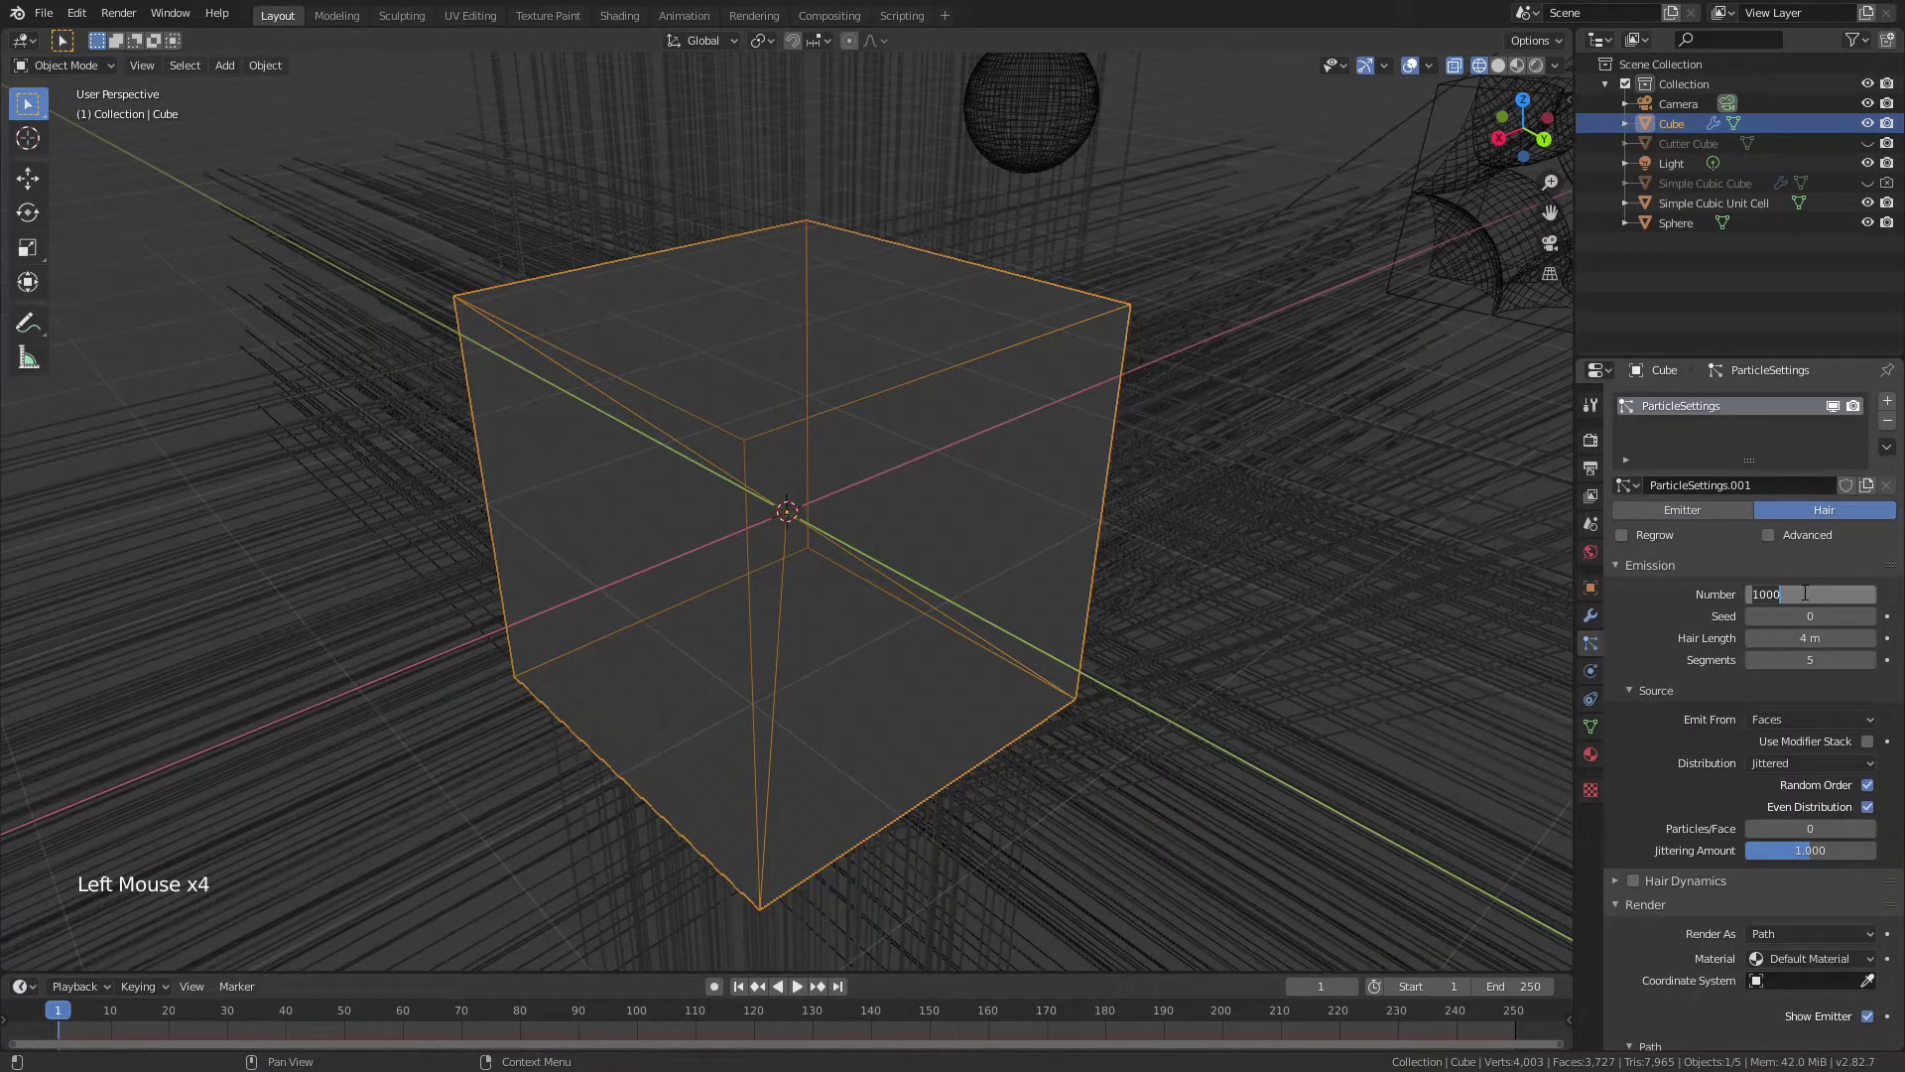
pyautogui.write('9')
pyautogui.press('Return')
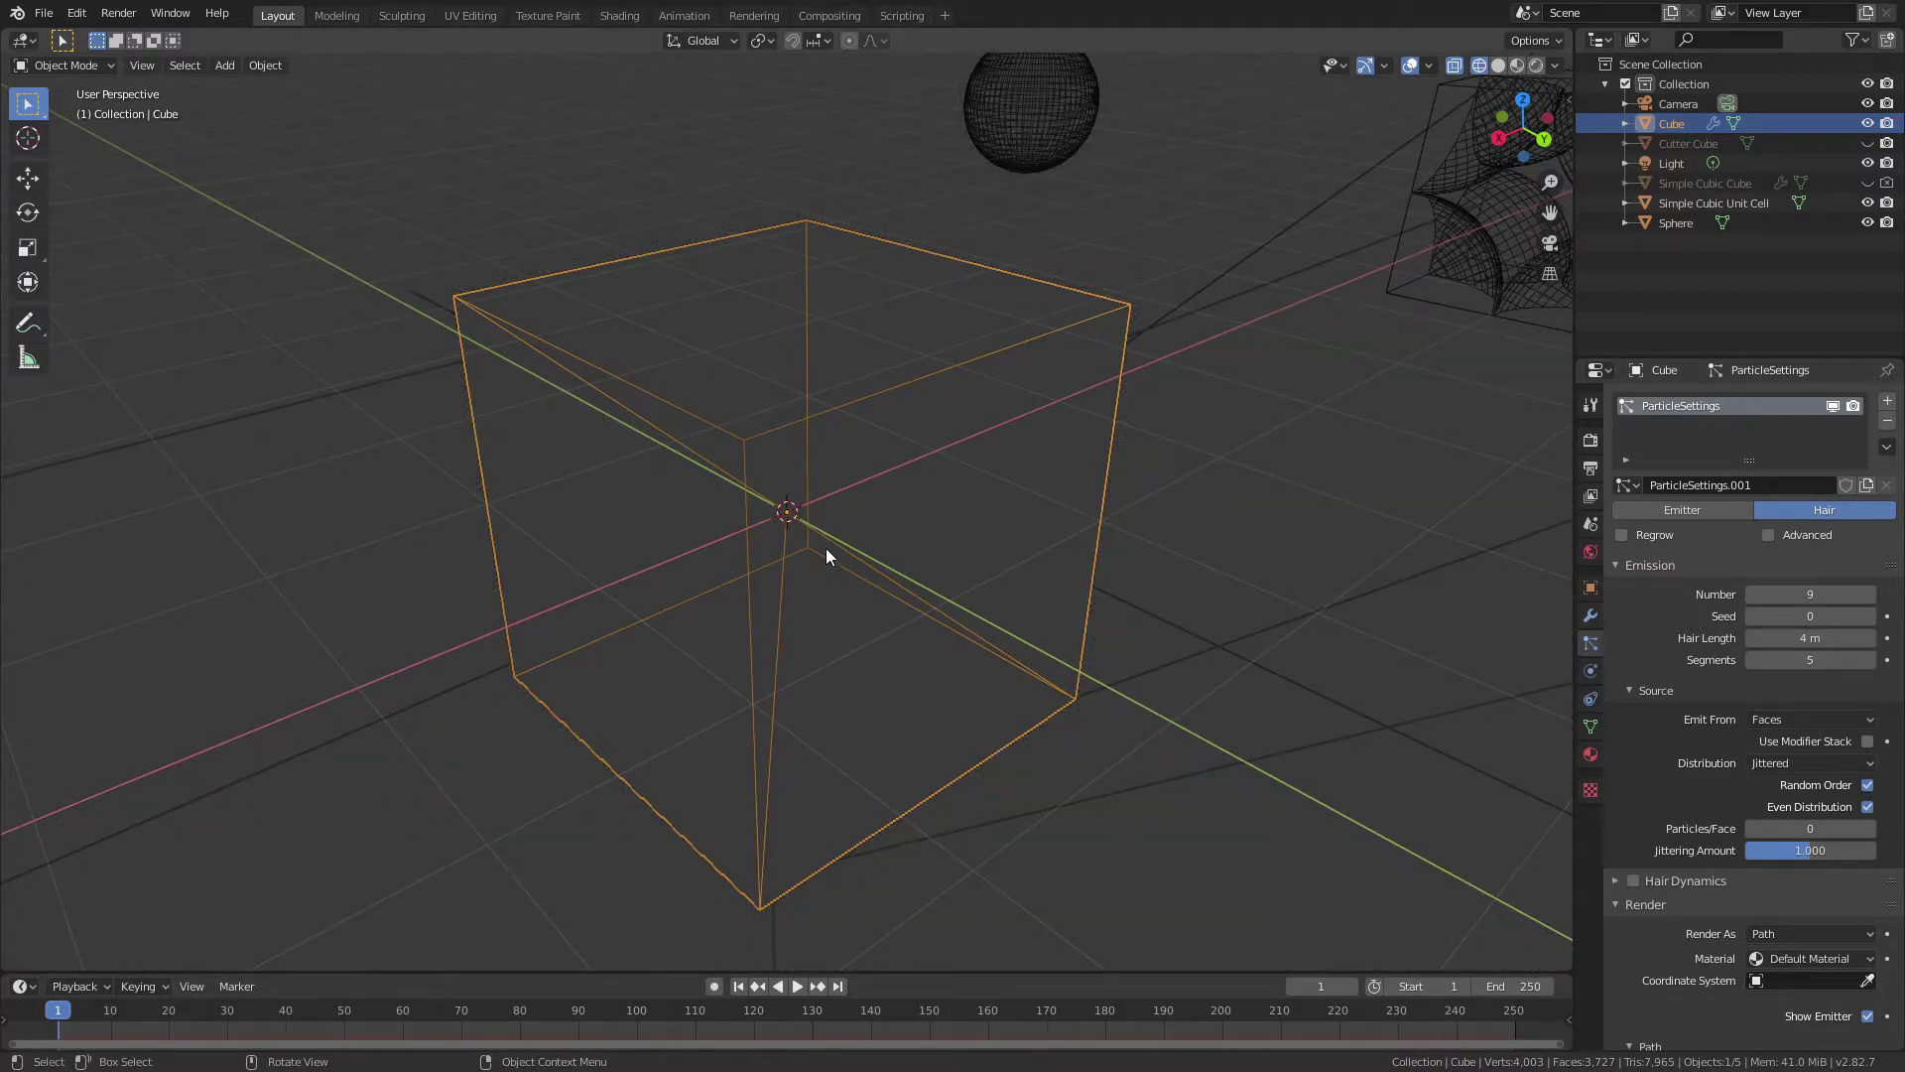
# - Emit the hair particles from Verts and render them as Object
pyautogui.click(1796, 716)
pyautogui.click(1784, 742)
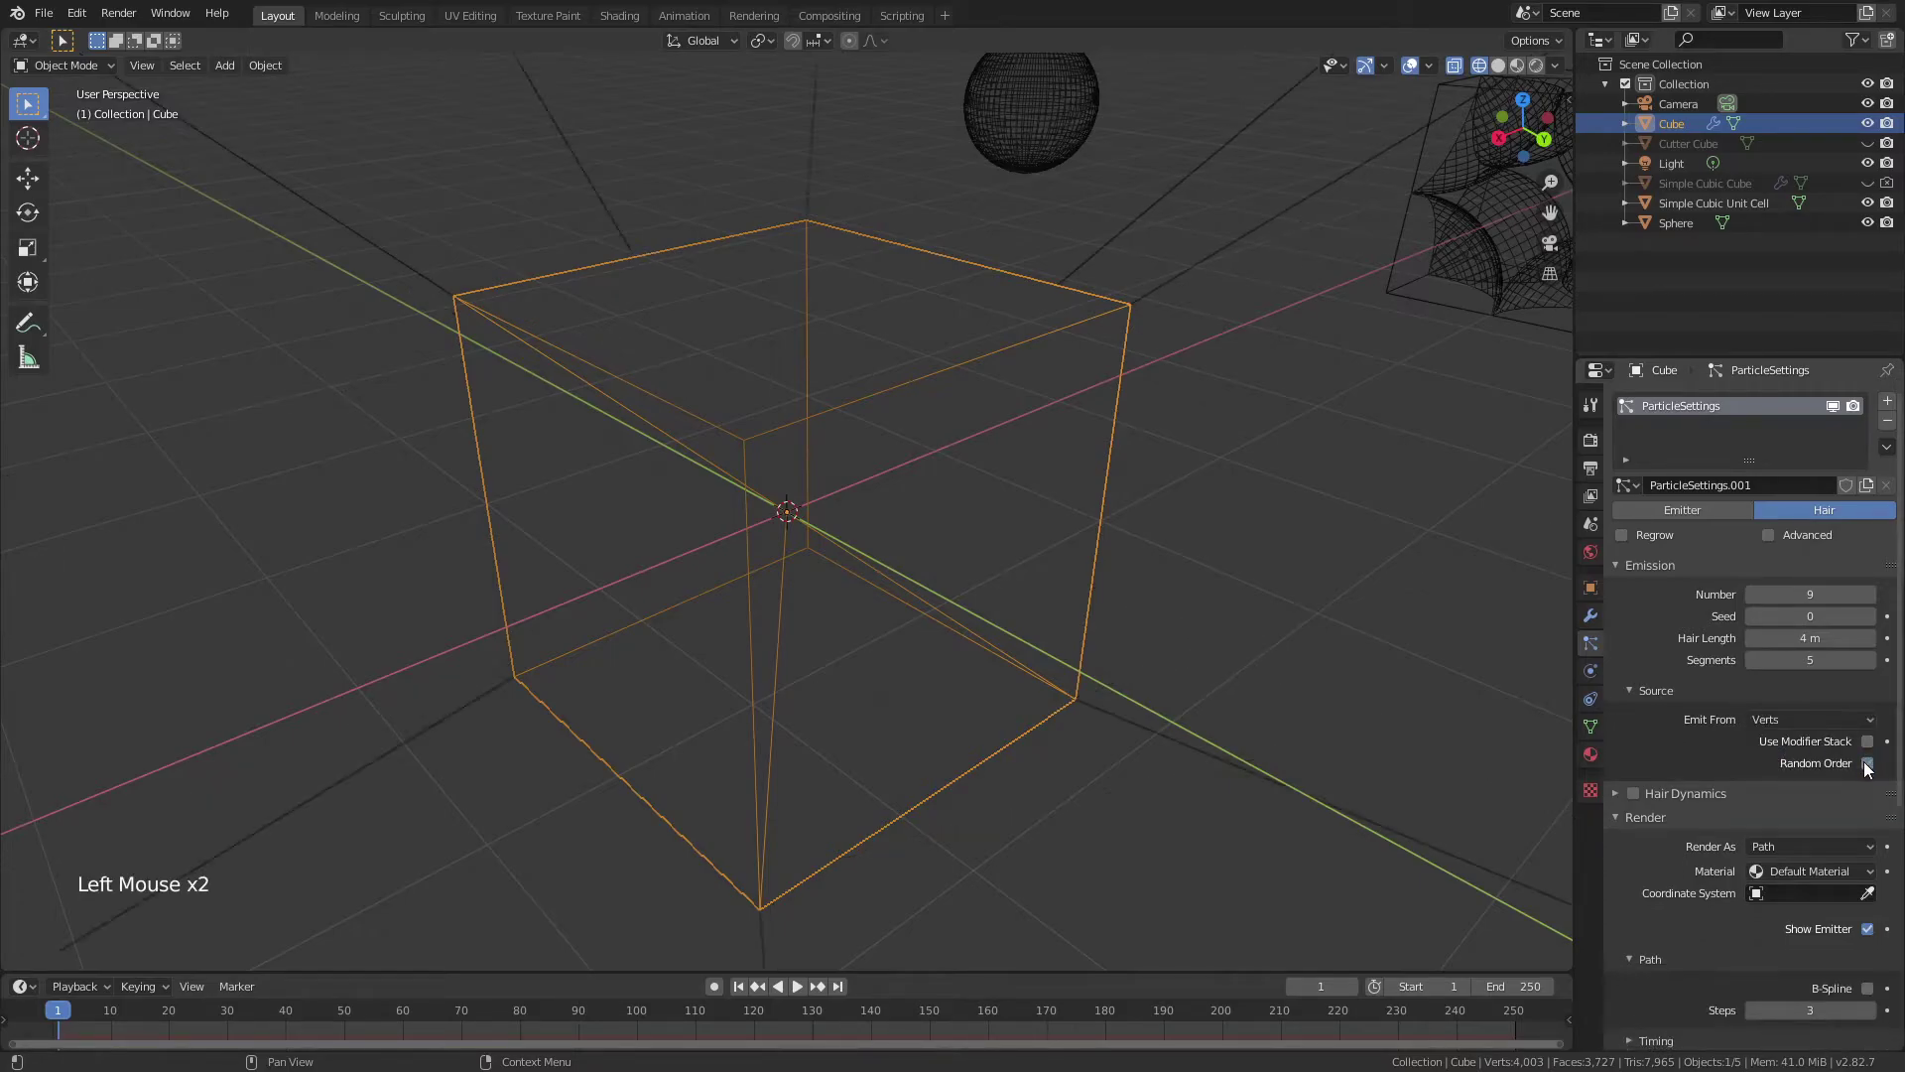
pyautogui.moveTo(1795, 851); pyautogui.dragTo(1777, 911)
# - Use Sphere as the particle object and turn off both Show Emitter options in Solid shading
pyautogui.moveTo(1786, 992); pyautogui.dragTo(1786, 901)
pyautogui.press('z')
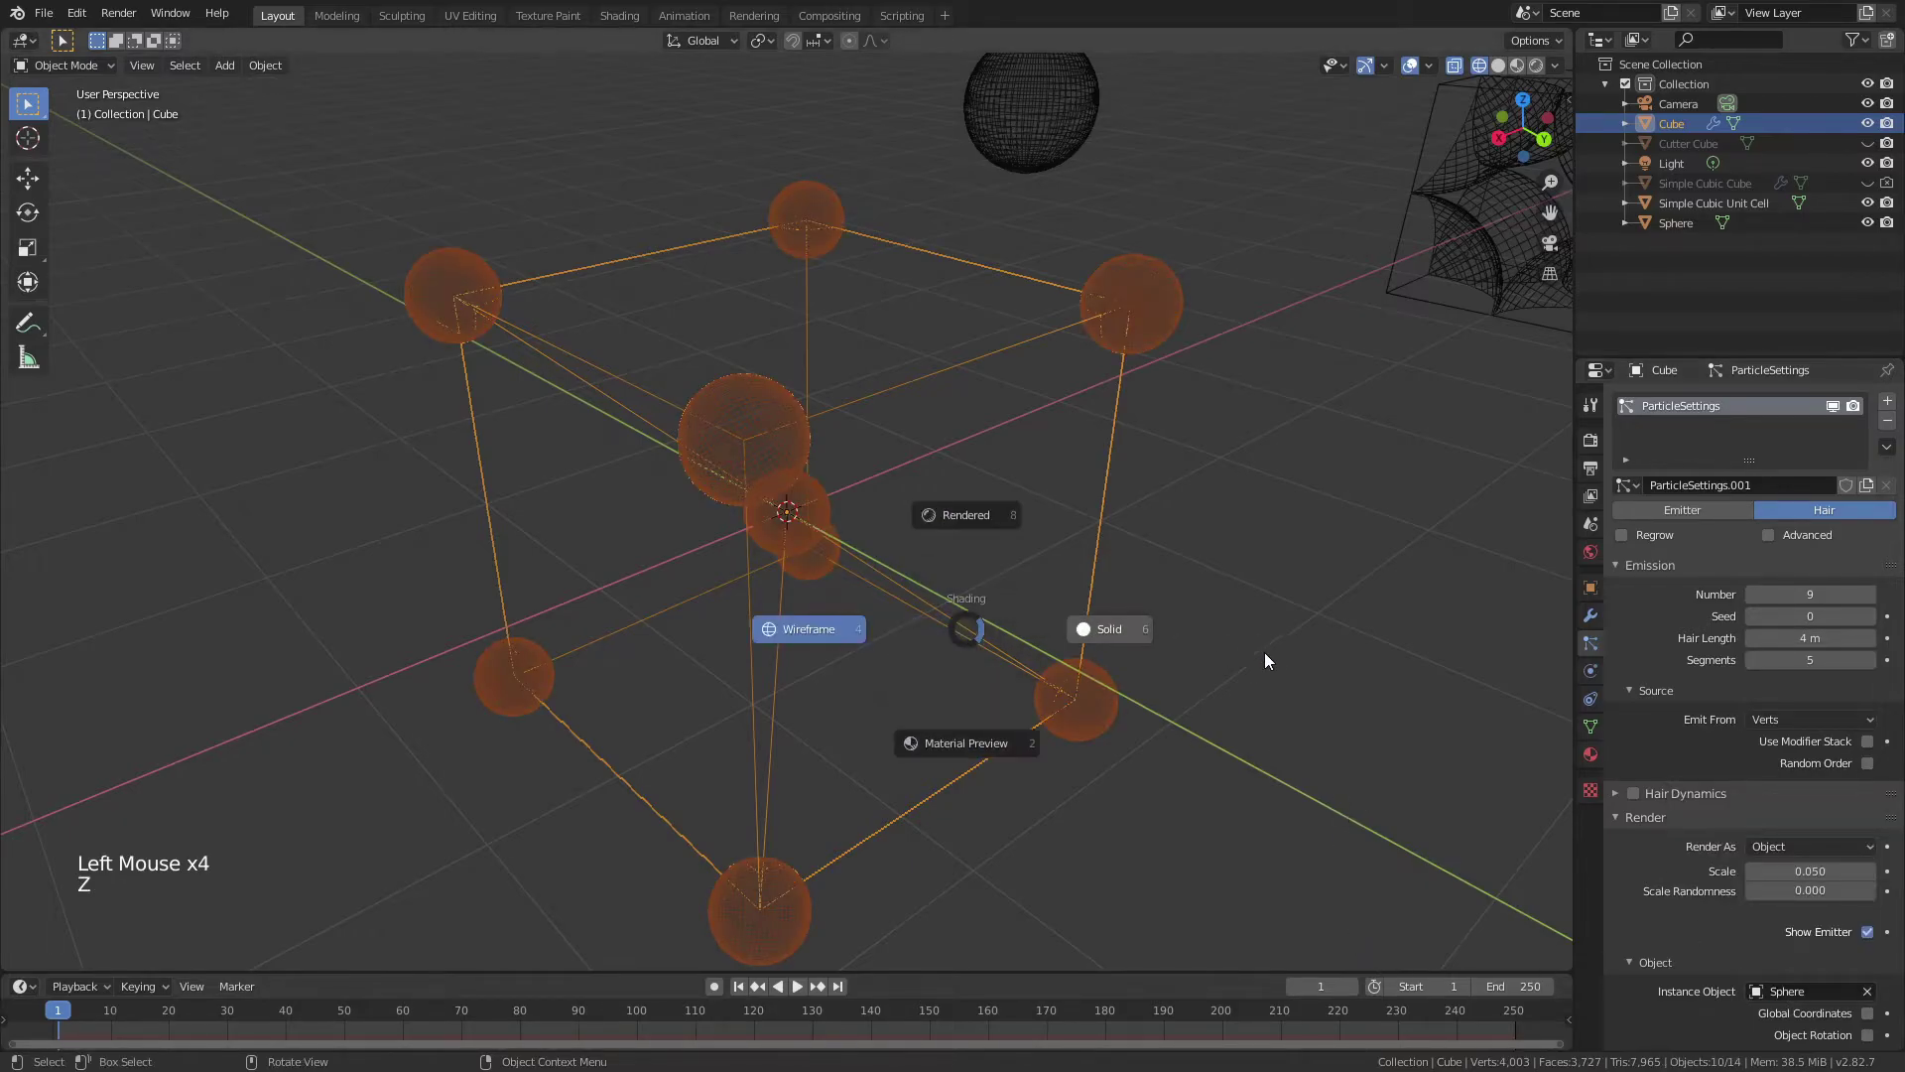
pyautogui.moveTo(1090, 669); pyautogui.dragTo(1135, 642, button='middle')
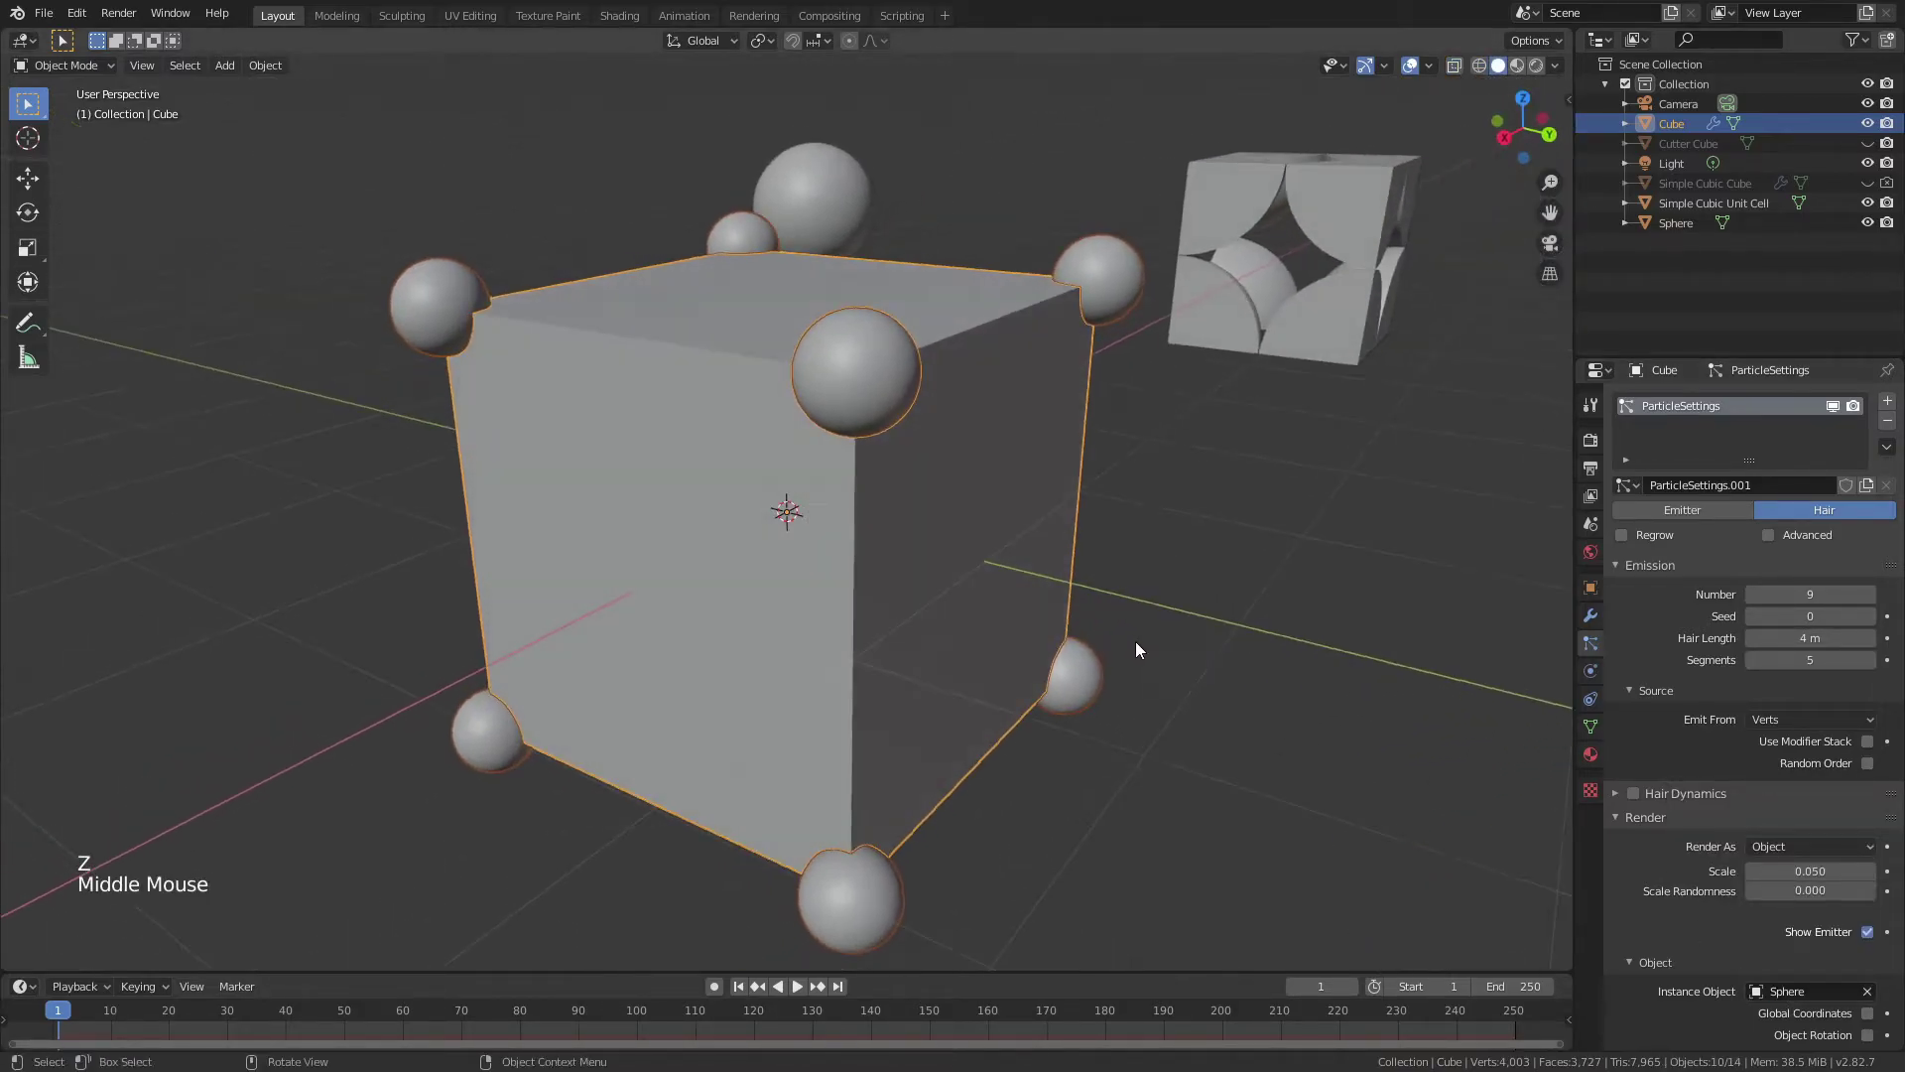
pyautogui.click(1867, 933)
pyautogui.scroll(-9, 1852, 948)
pyautogui.click(1867, 889)
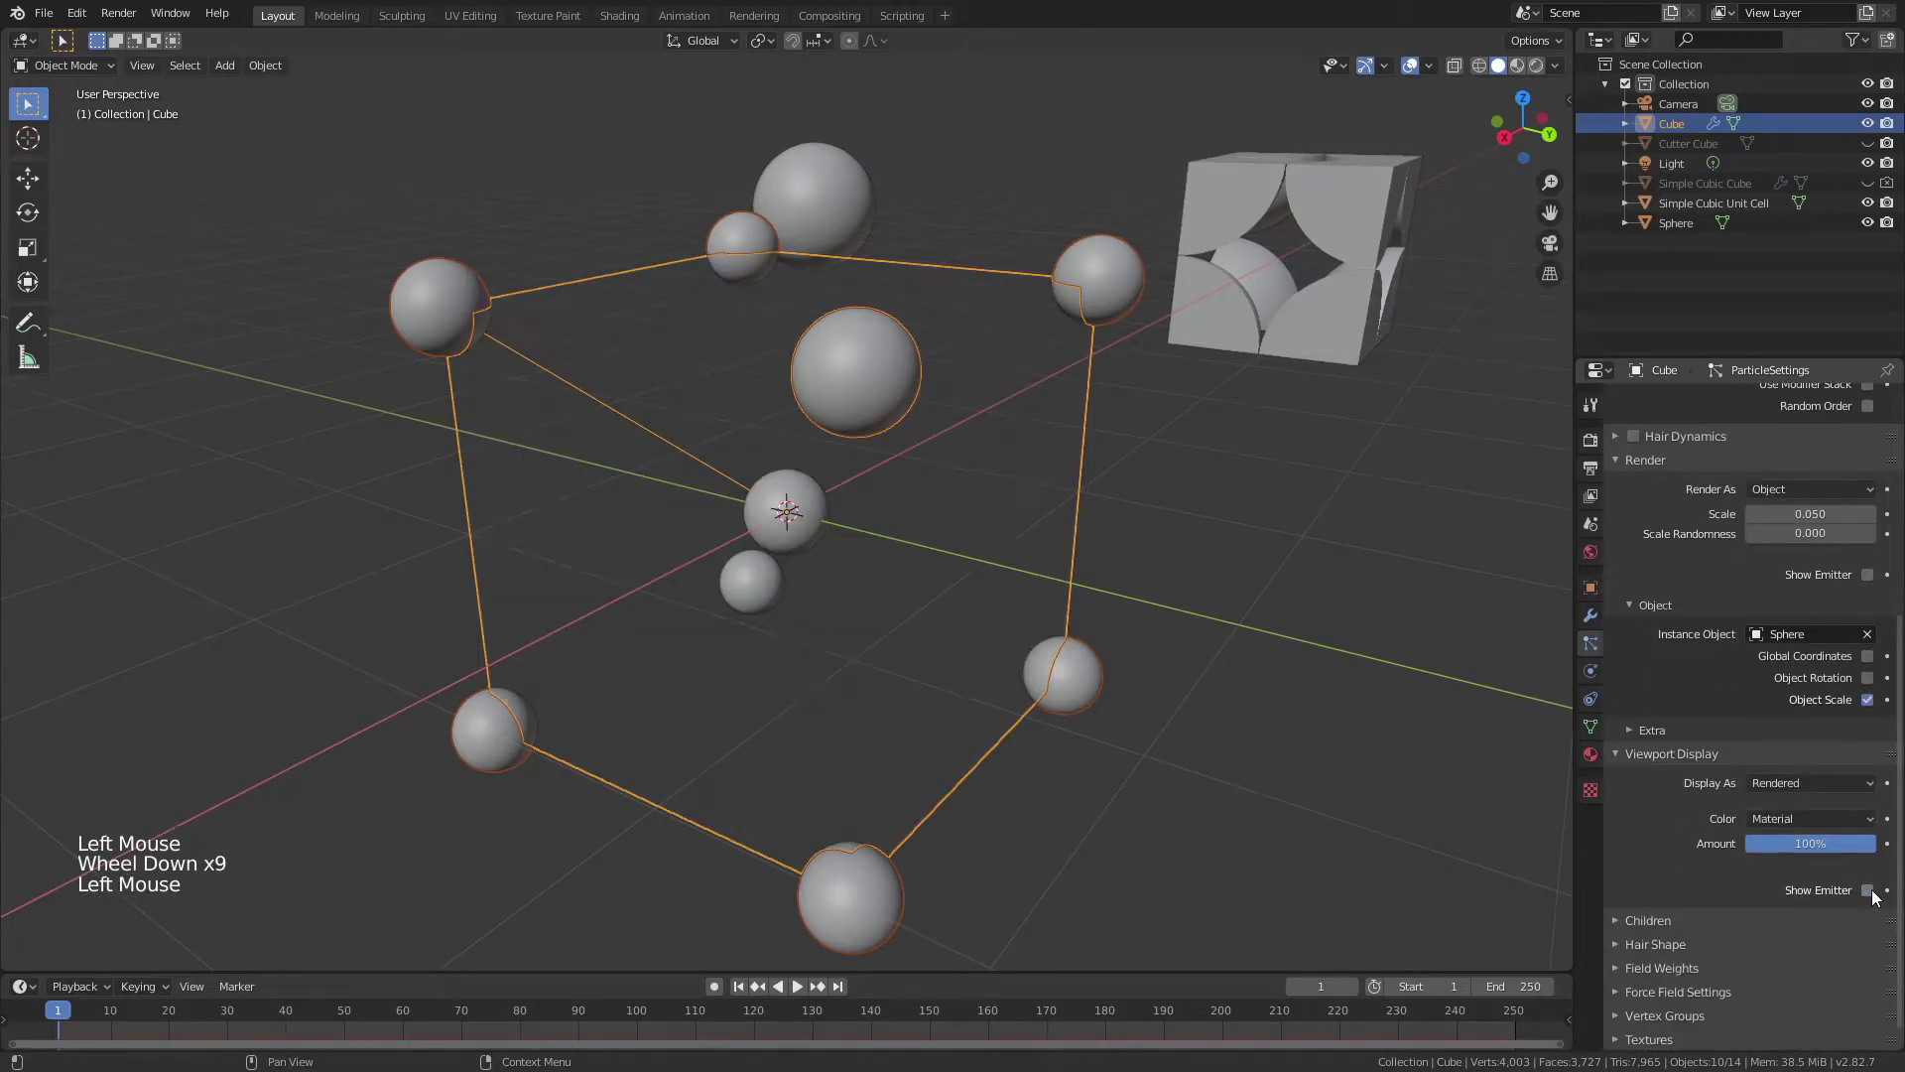
pyautogui.moveTo(1350, 772); pyautogui.dragTo(1086, 659, button='middle')
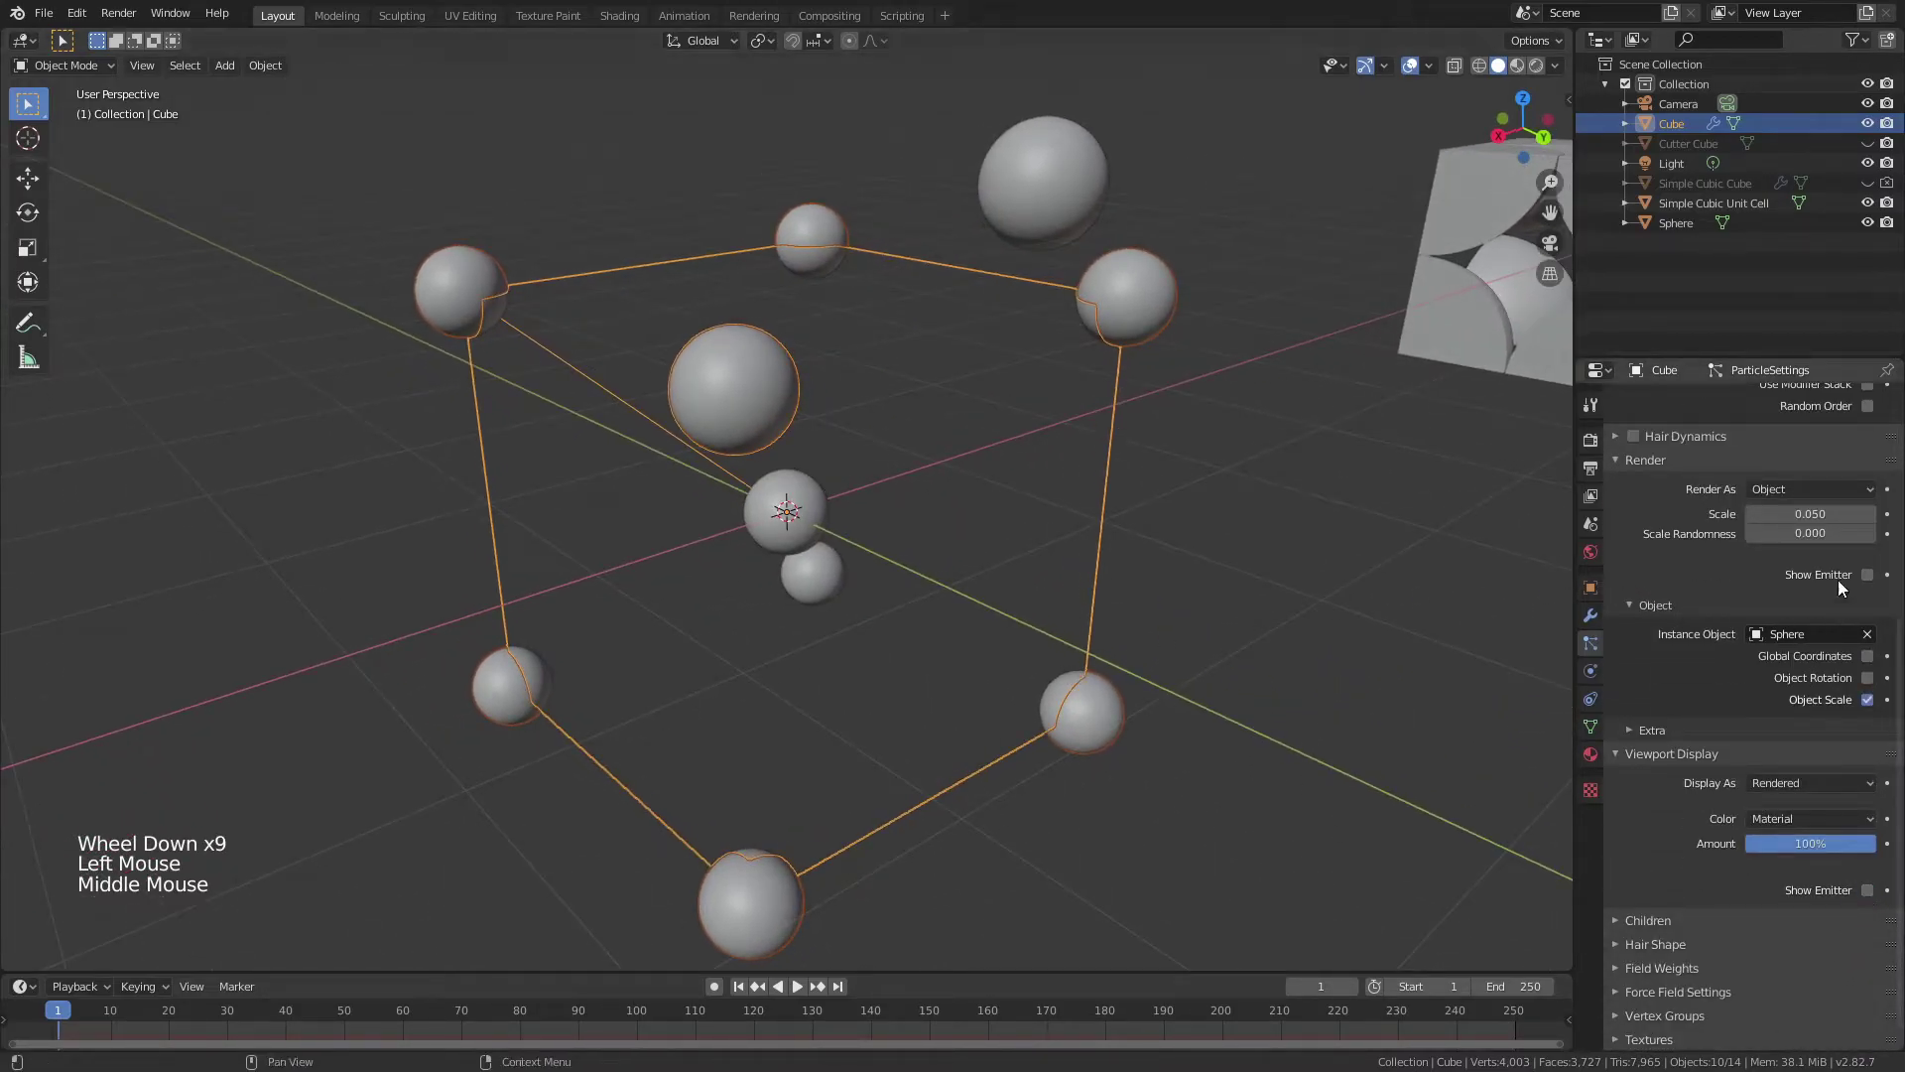
# - Raise the particle spheres' render scale to 0.220 so they pack around the centre
pyautogui.keyDown('shift'); pyautogui.moveTo(1800, 515); pyautogui.dragTo(1876, 514); pyautogui.keyUp('shift')
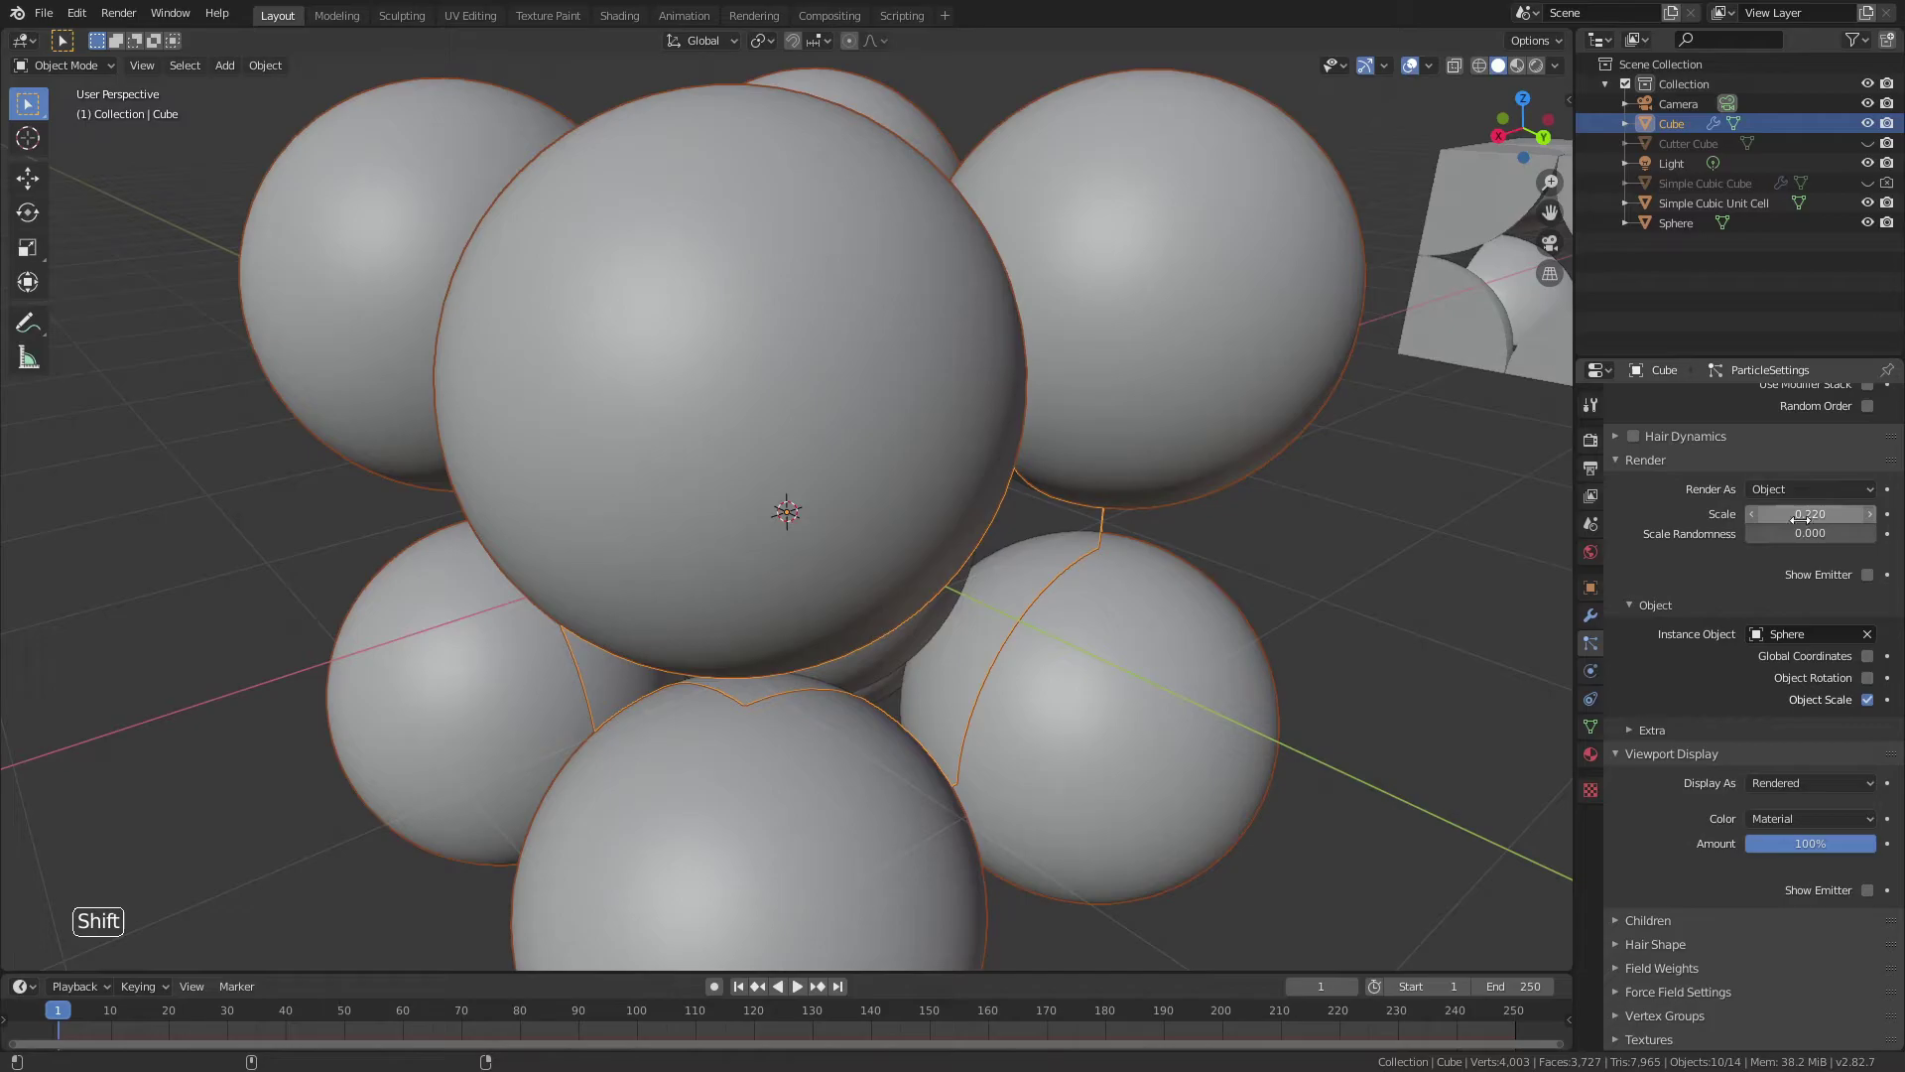
pyautogui.moveTo(893, 625); pyautogui.dragTo(1128, 804, button='middle')
pyautogui.scroll(4, 835, 585)
pyautogui.scroll(-4, 1189, 735)
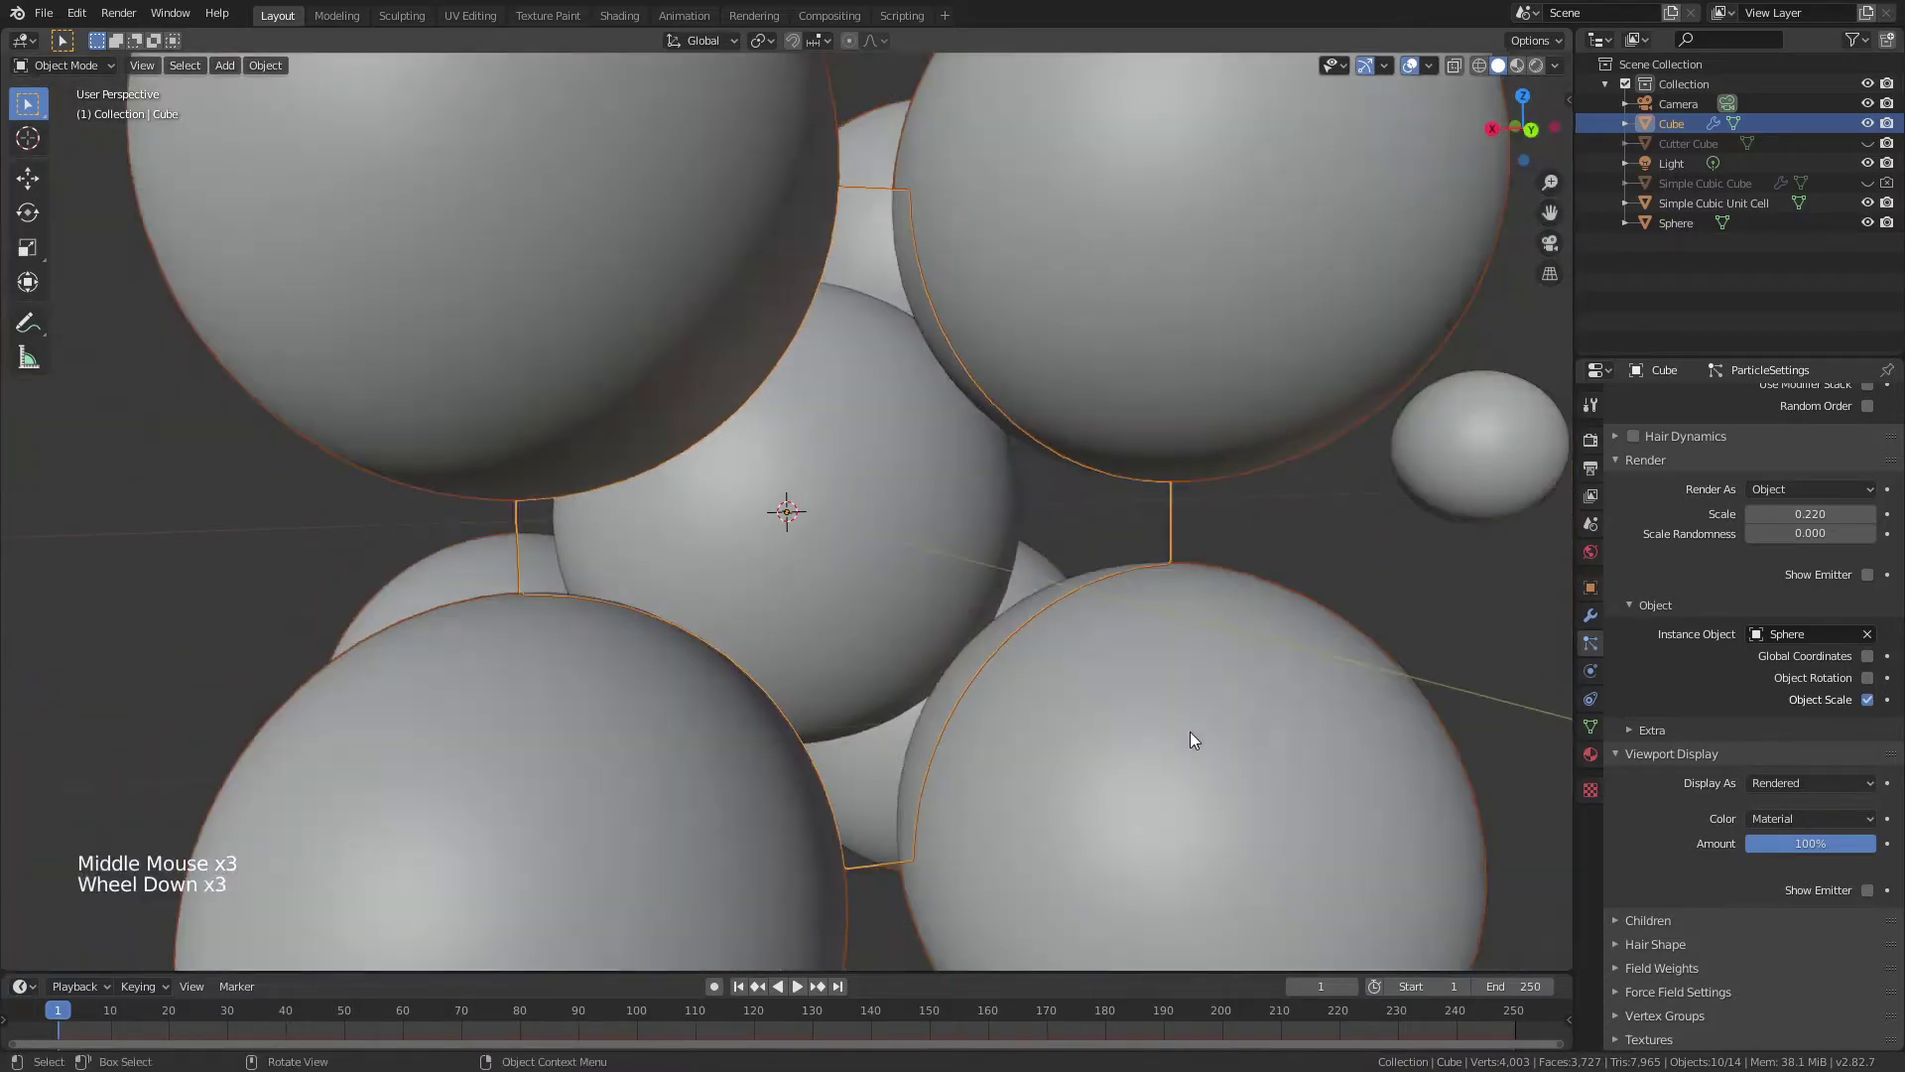
pyautogui.moveTo(822, 572); pyautogui.dragTo(762, 620, button='middle')
pyautogui.scroll(-4, 762, 620)
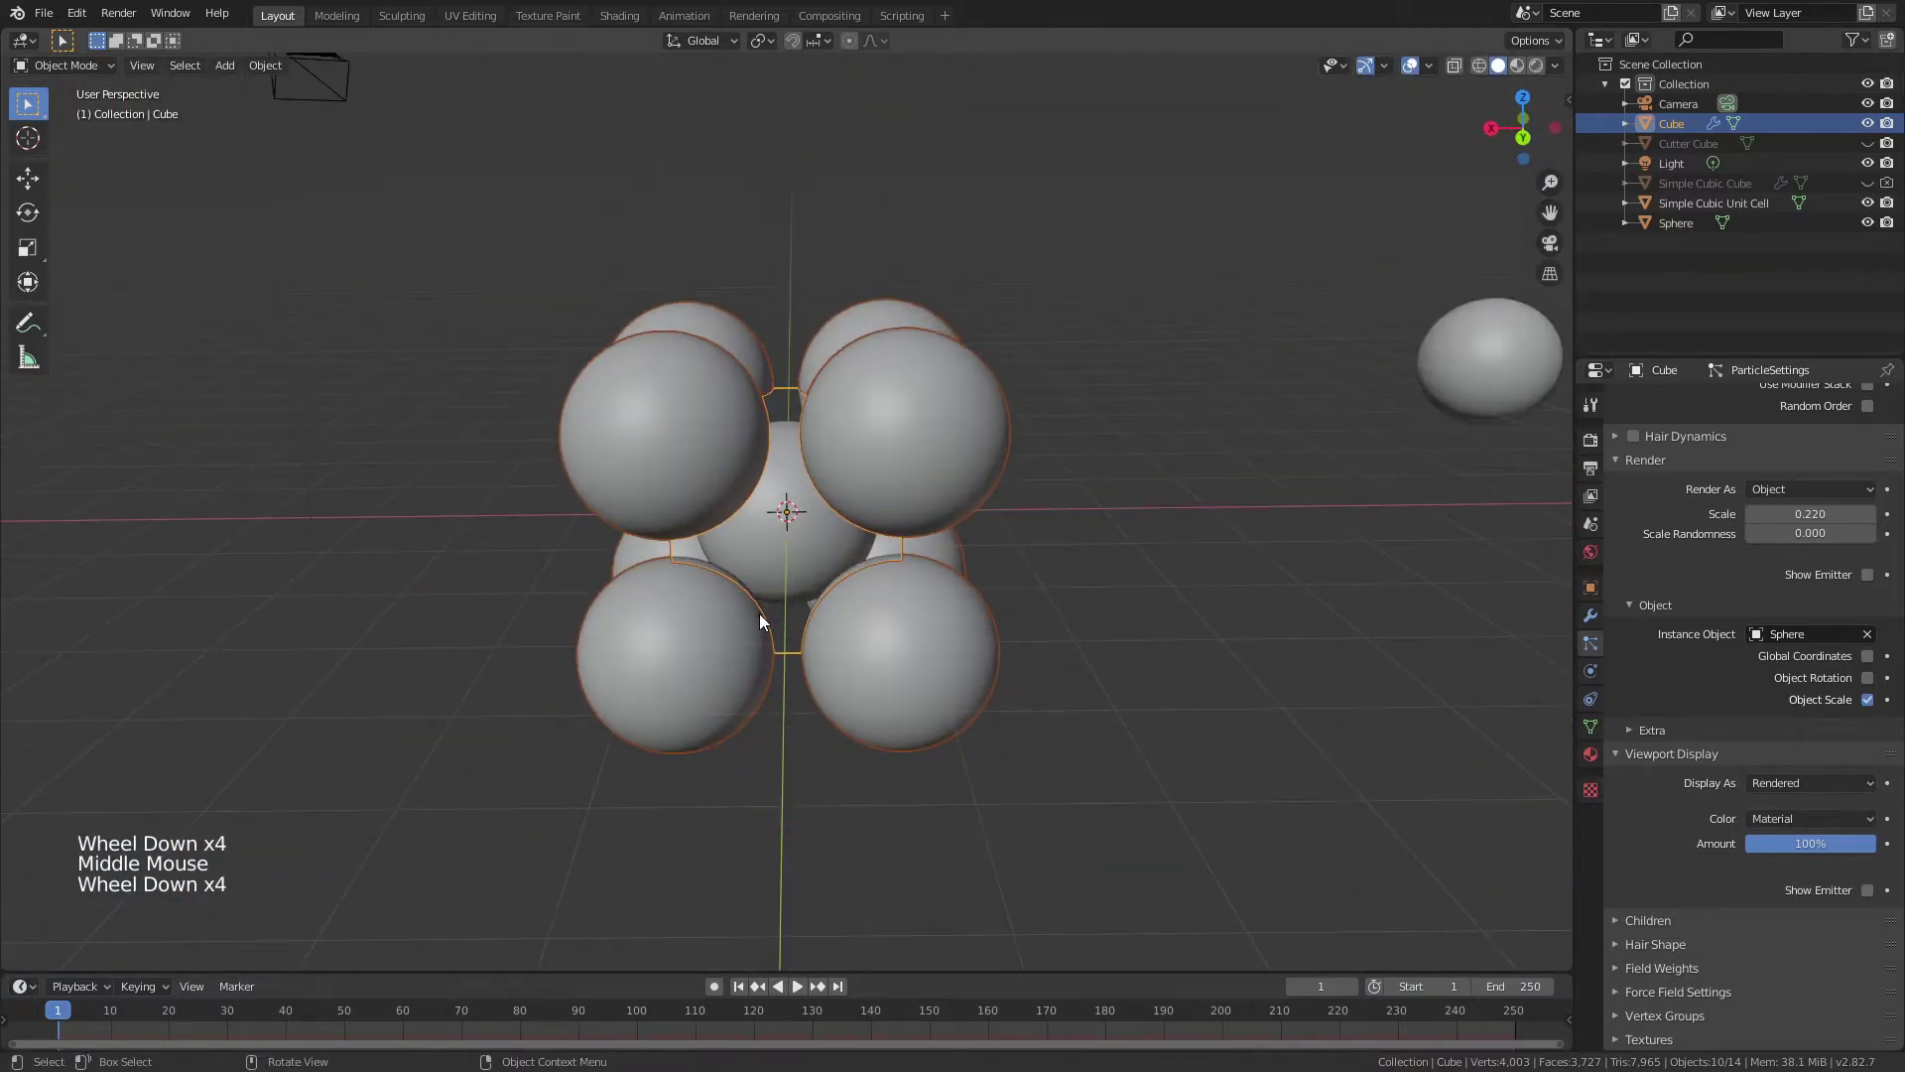
# - Rename the Cube to 'BCC Cube'
pyautogui.click(1592, 616)
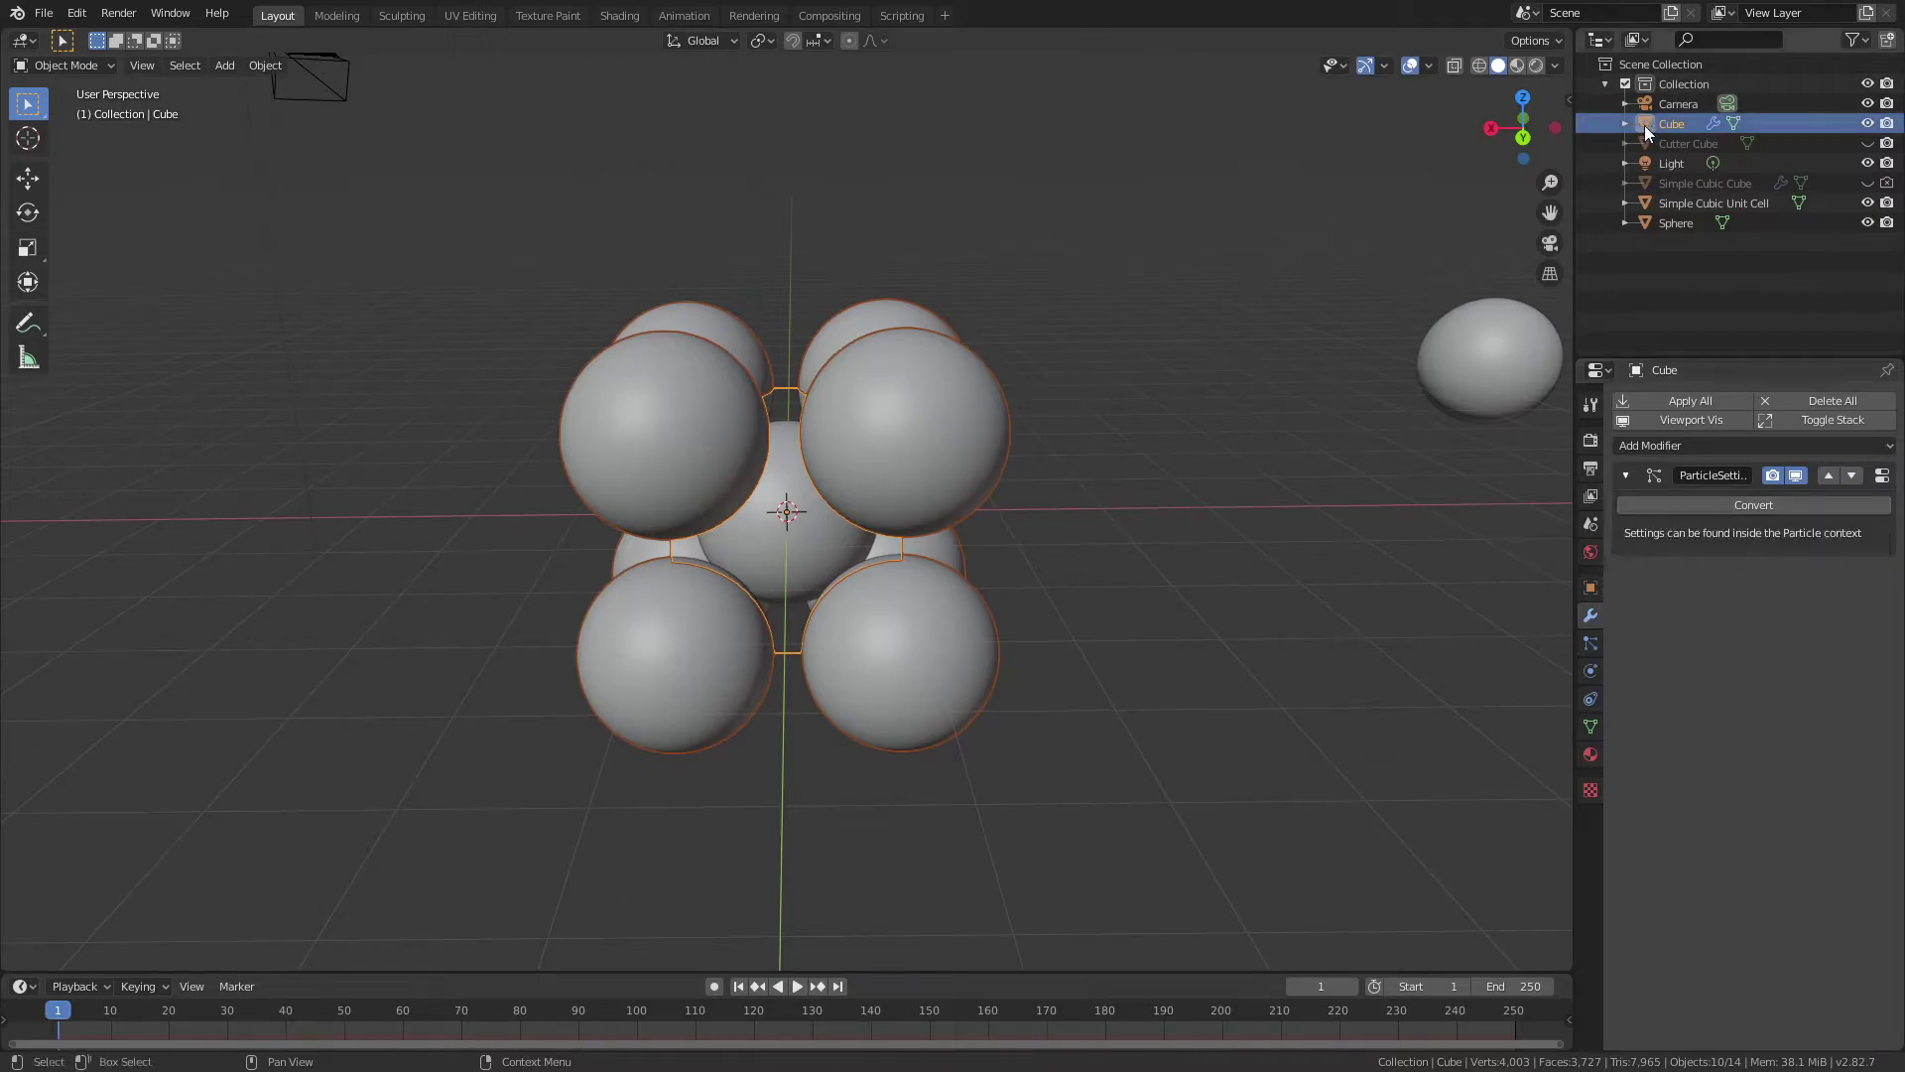
pyautogui.doubleClick(1669, 123)
pyautogui.write('BCC Cube')
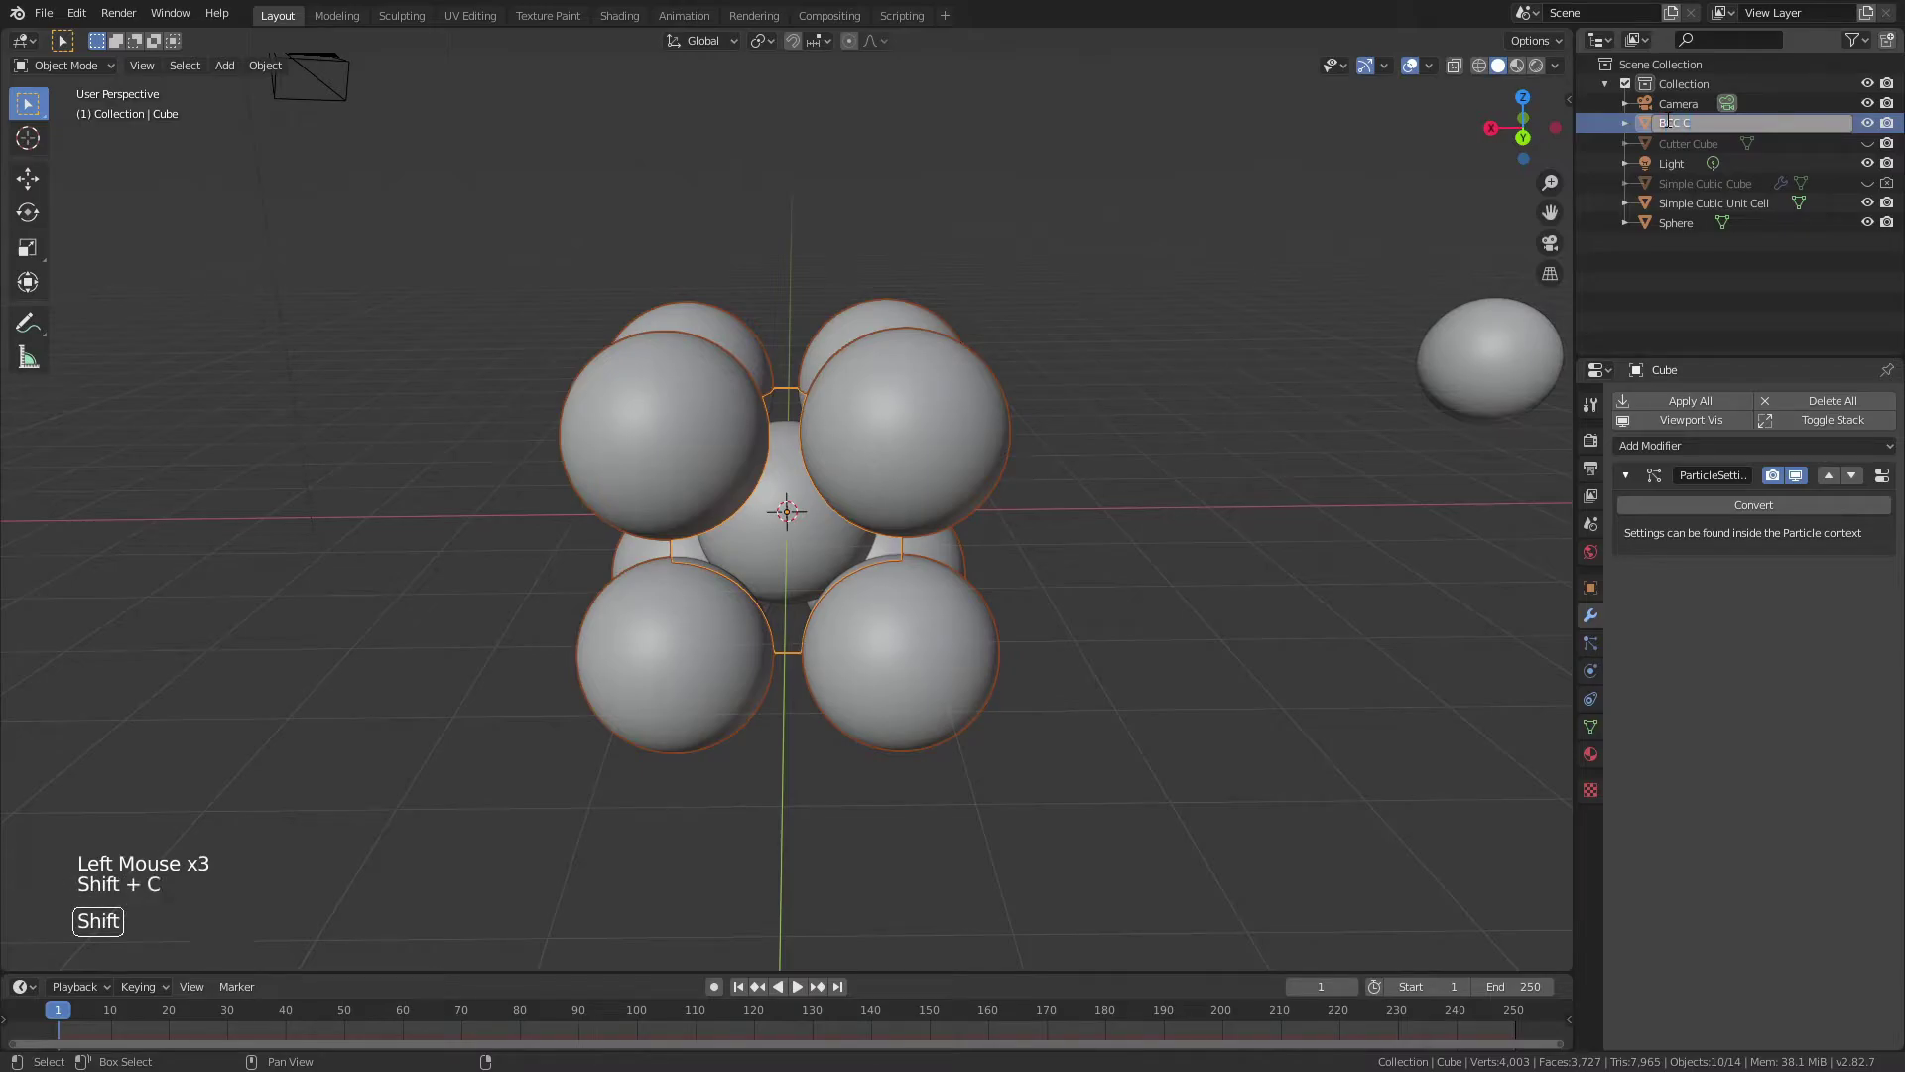
pyautogui.press('Return')
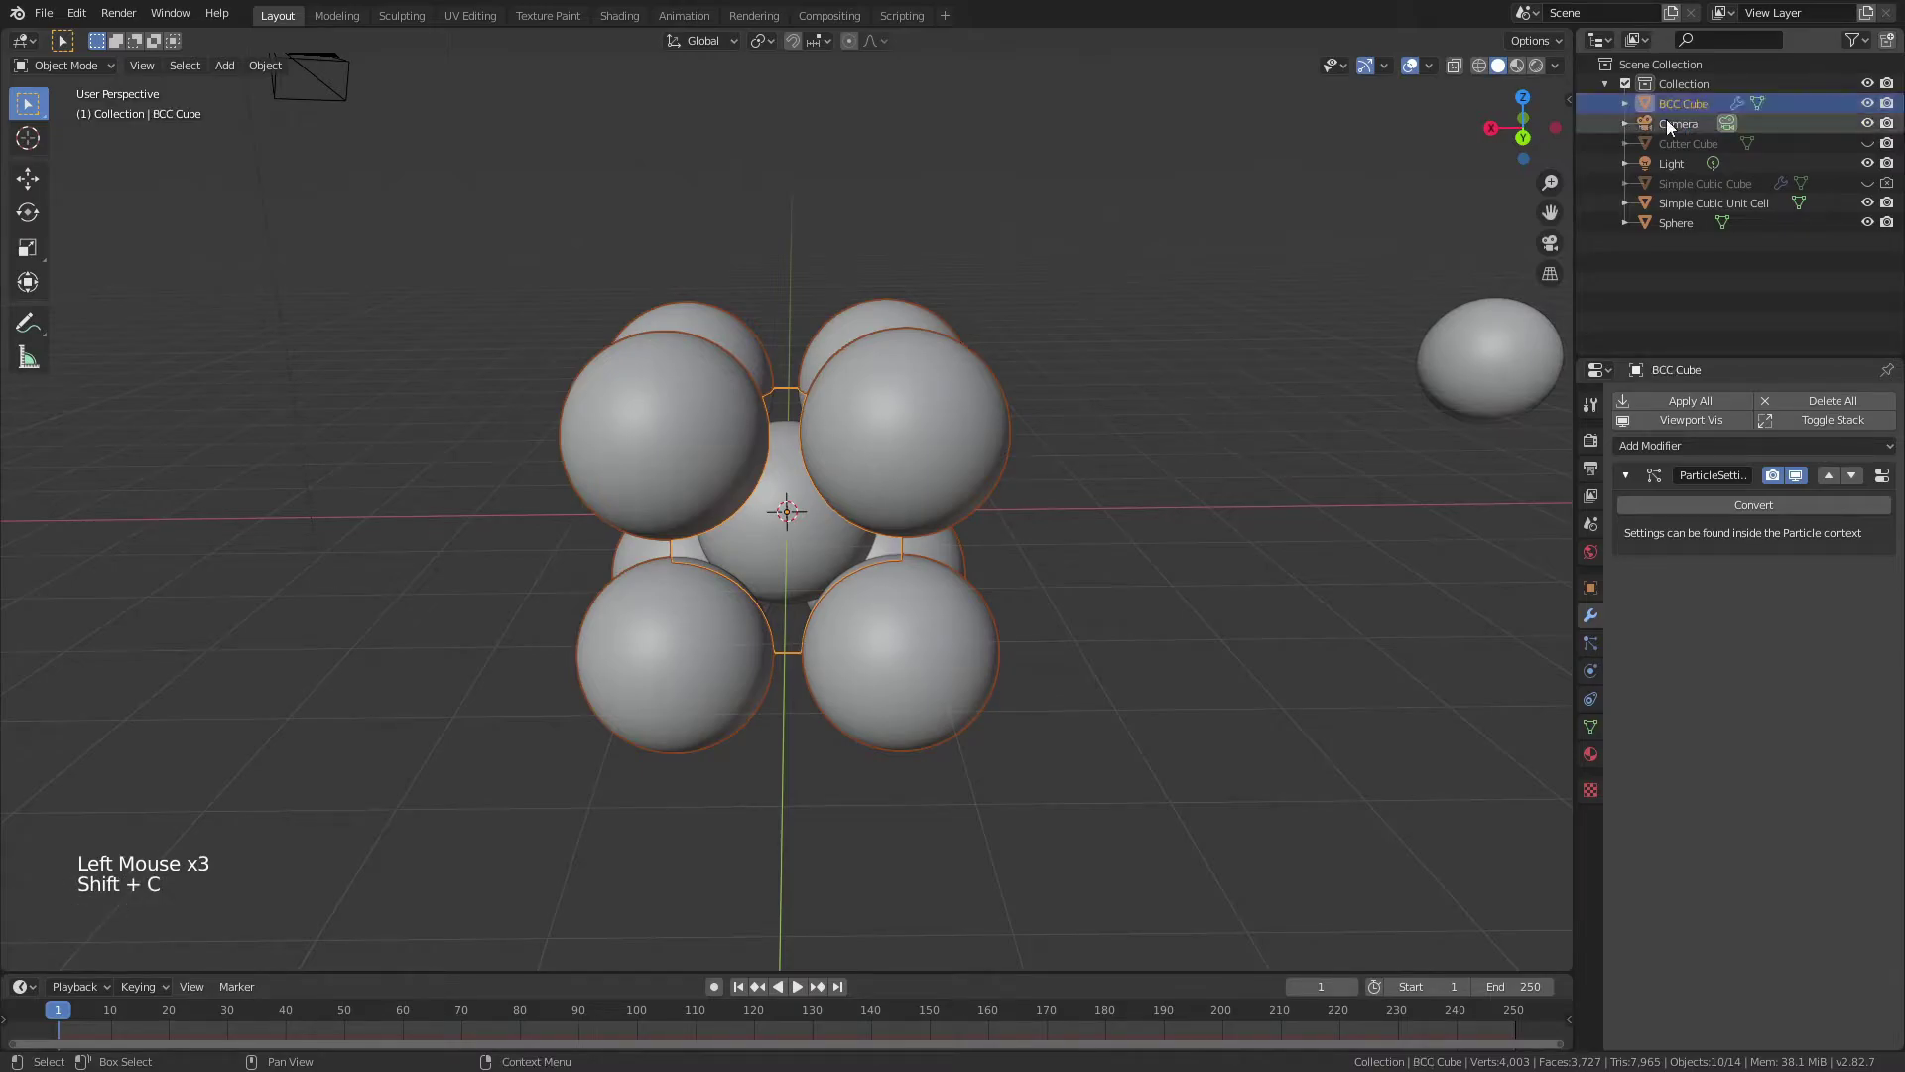
# - Convert the particle spheres to real objects and select Sphere.001 through Sphere.009
pyautogui.click(1700, 504)
pyautogui.click(1684, 245)
pyautogui.scroll(-6, 1682, 248)
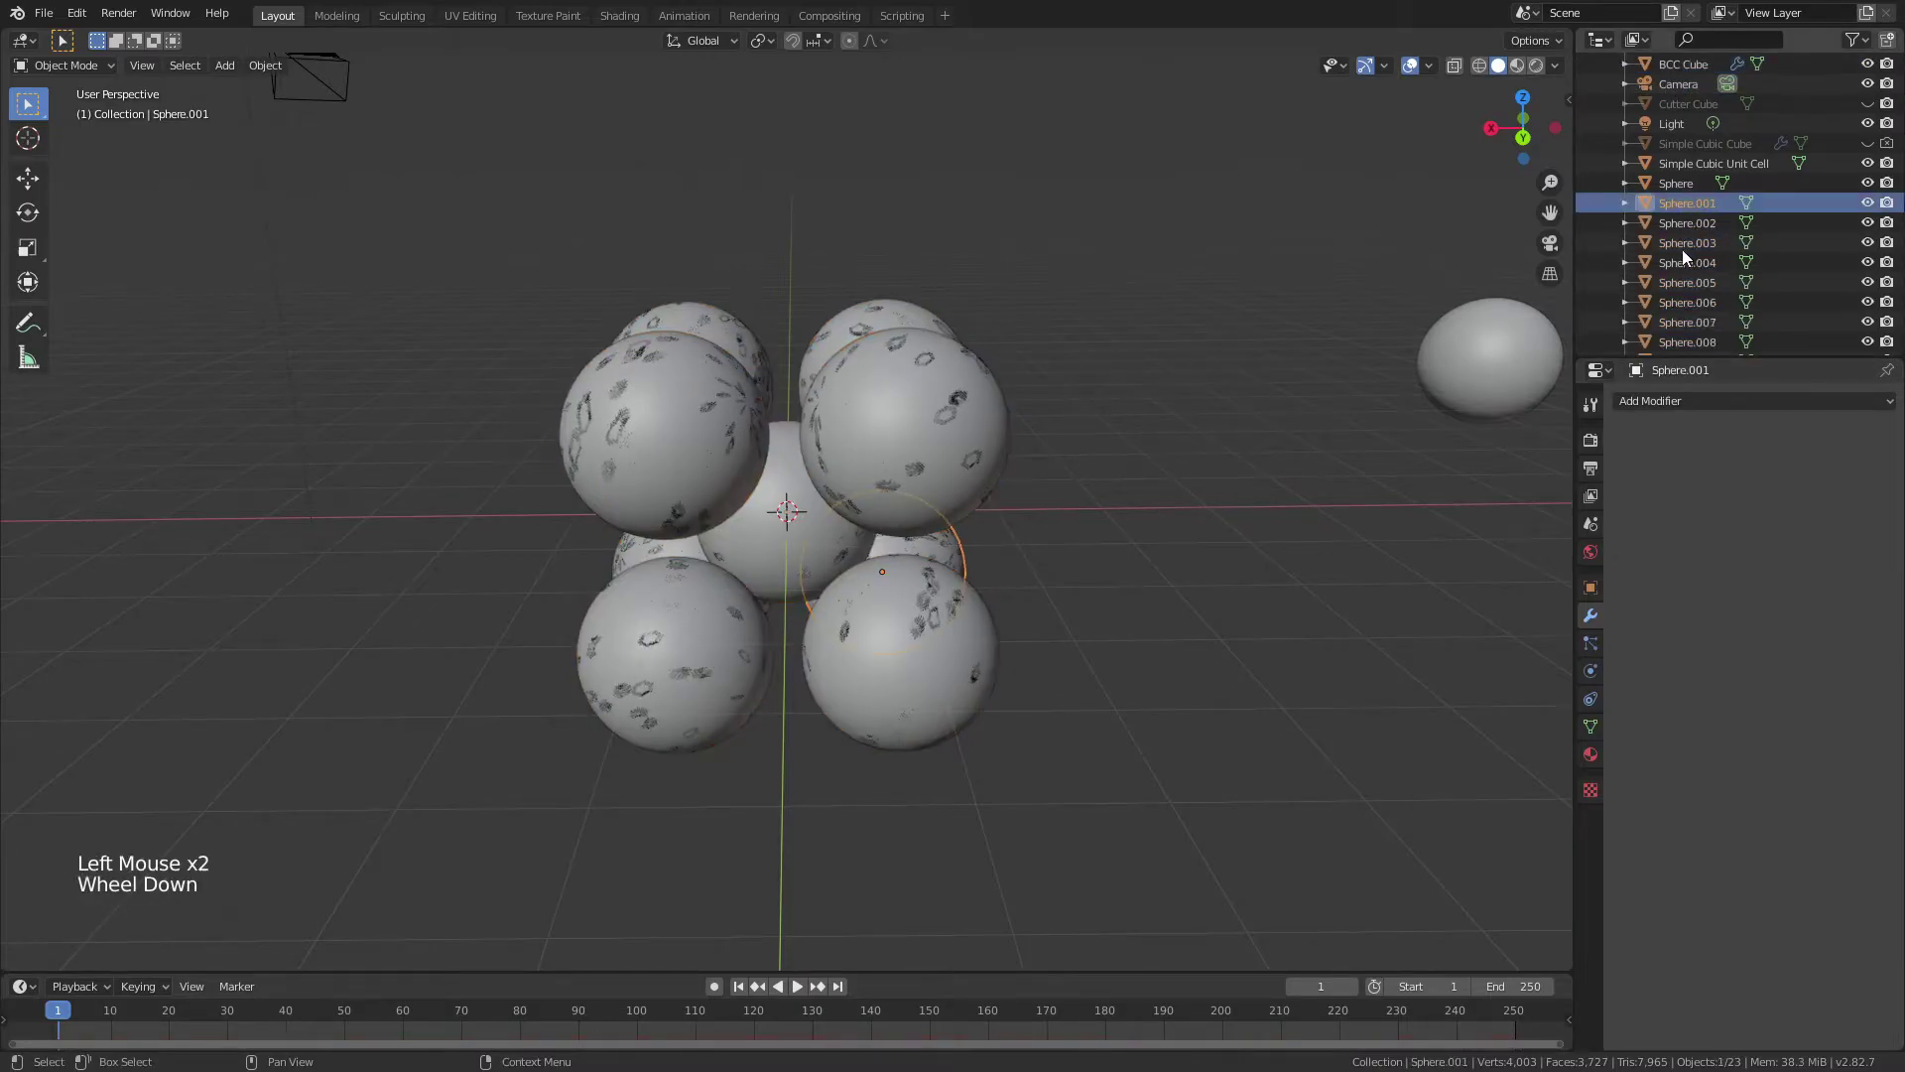
pyautogui.keyDown('shift'); pyautogui.click(1705, 340); pyautogui.keyUp('shift')
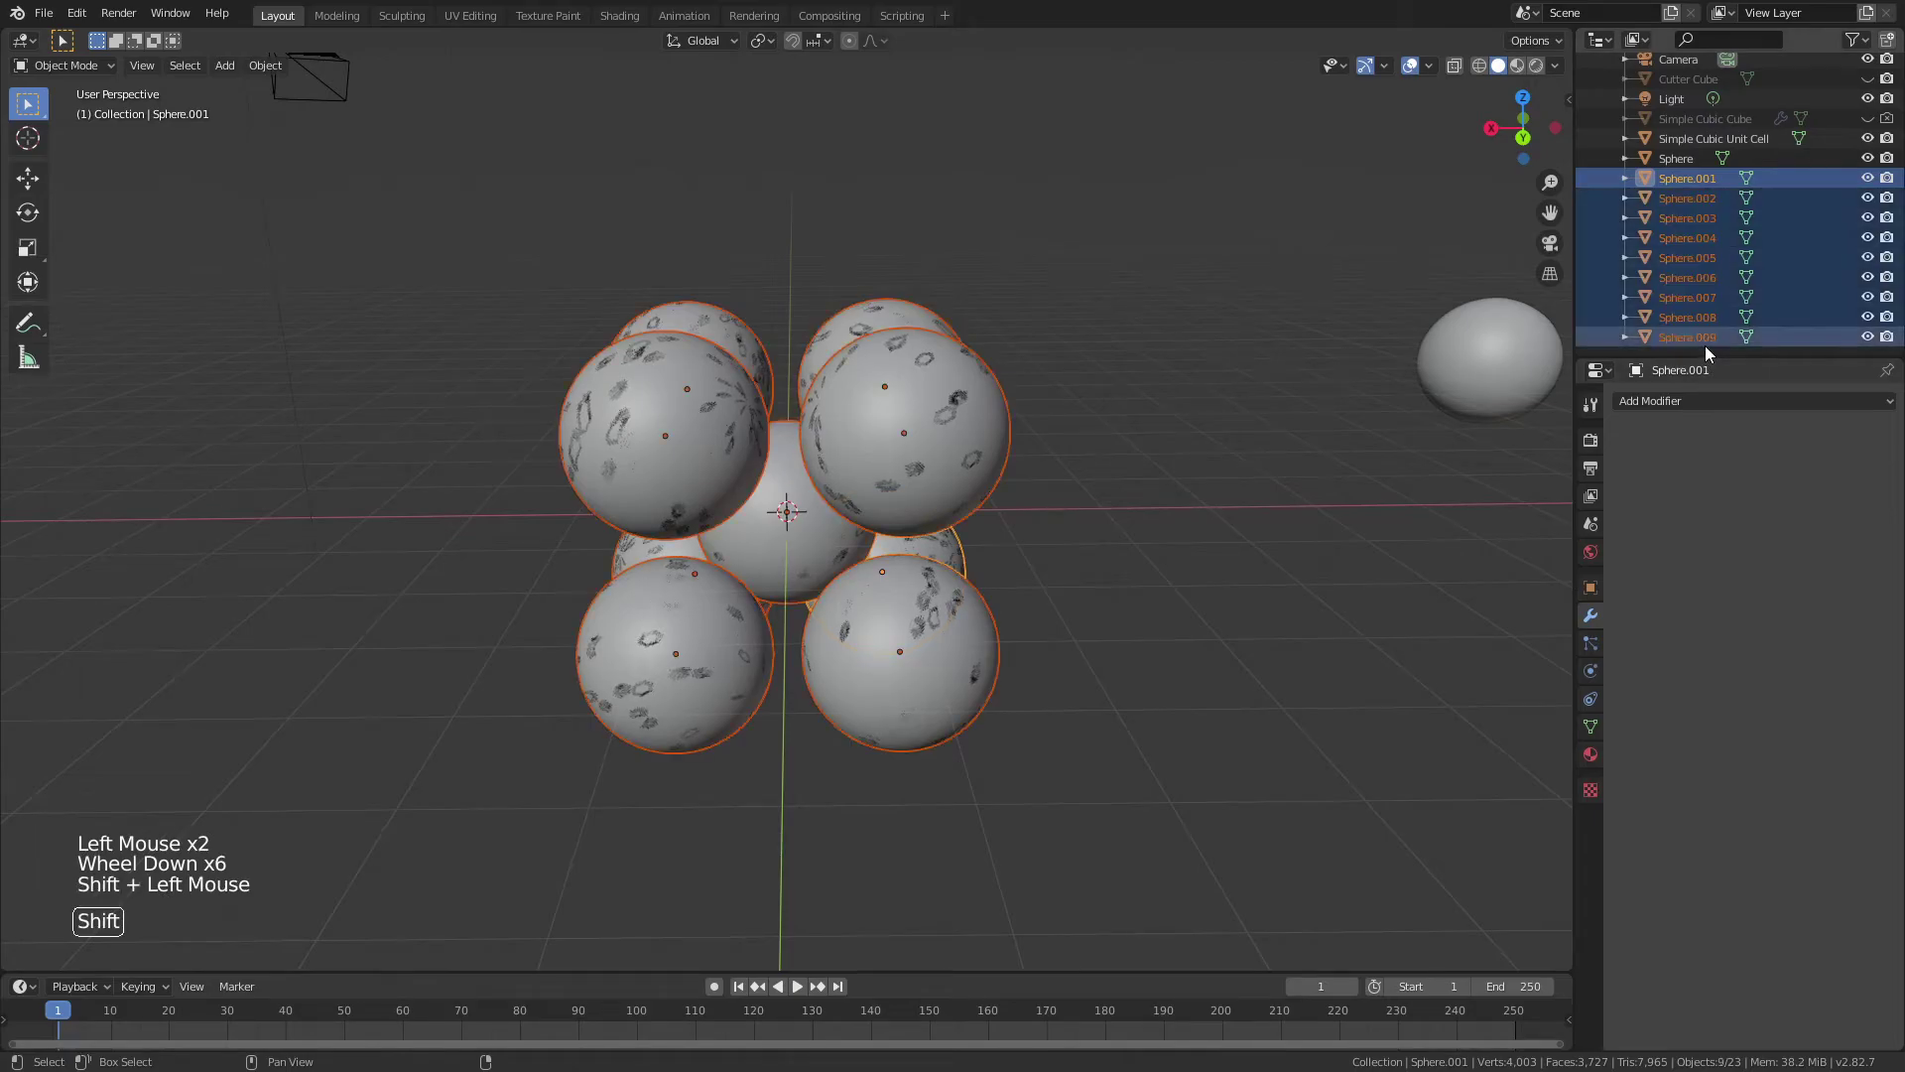
# - Make the selected spheres single-user (Object & Data) and join them with Ctrl+J
pyautogui.click(268, 65)
pyautogui.moveTo(367, 373)
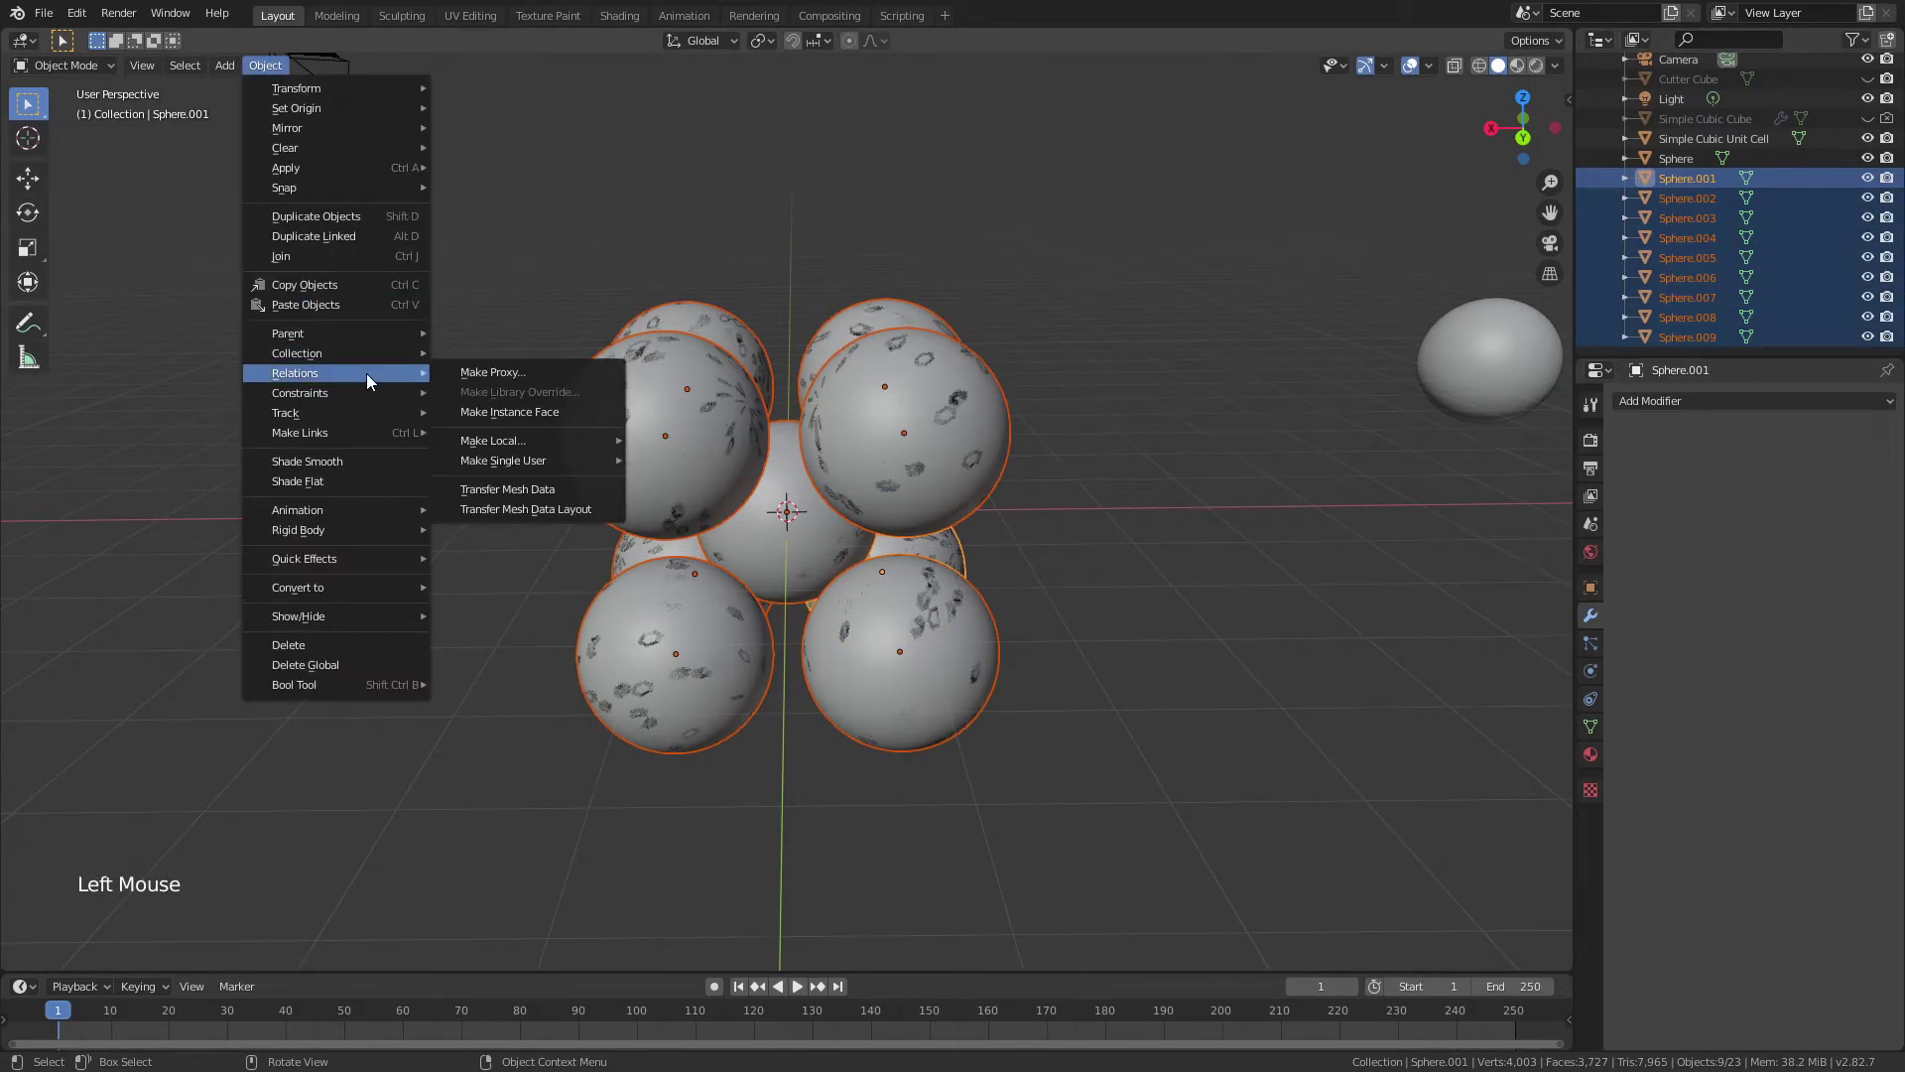
pyautogui.moveTo(593, 457)
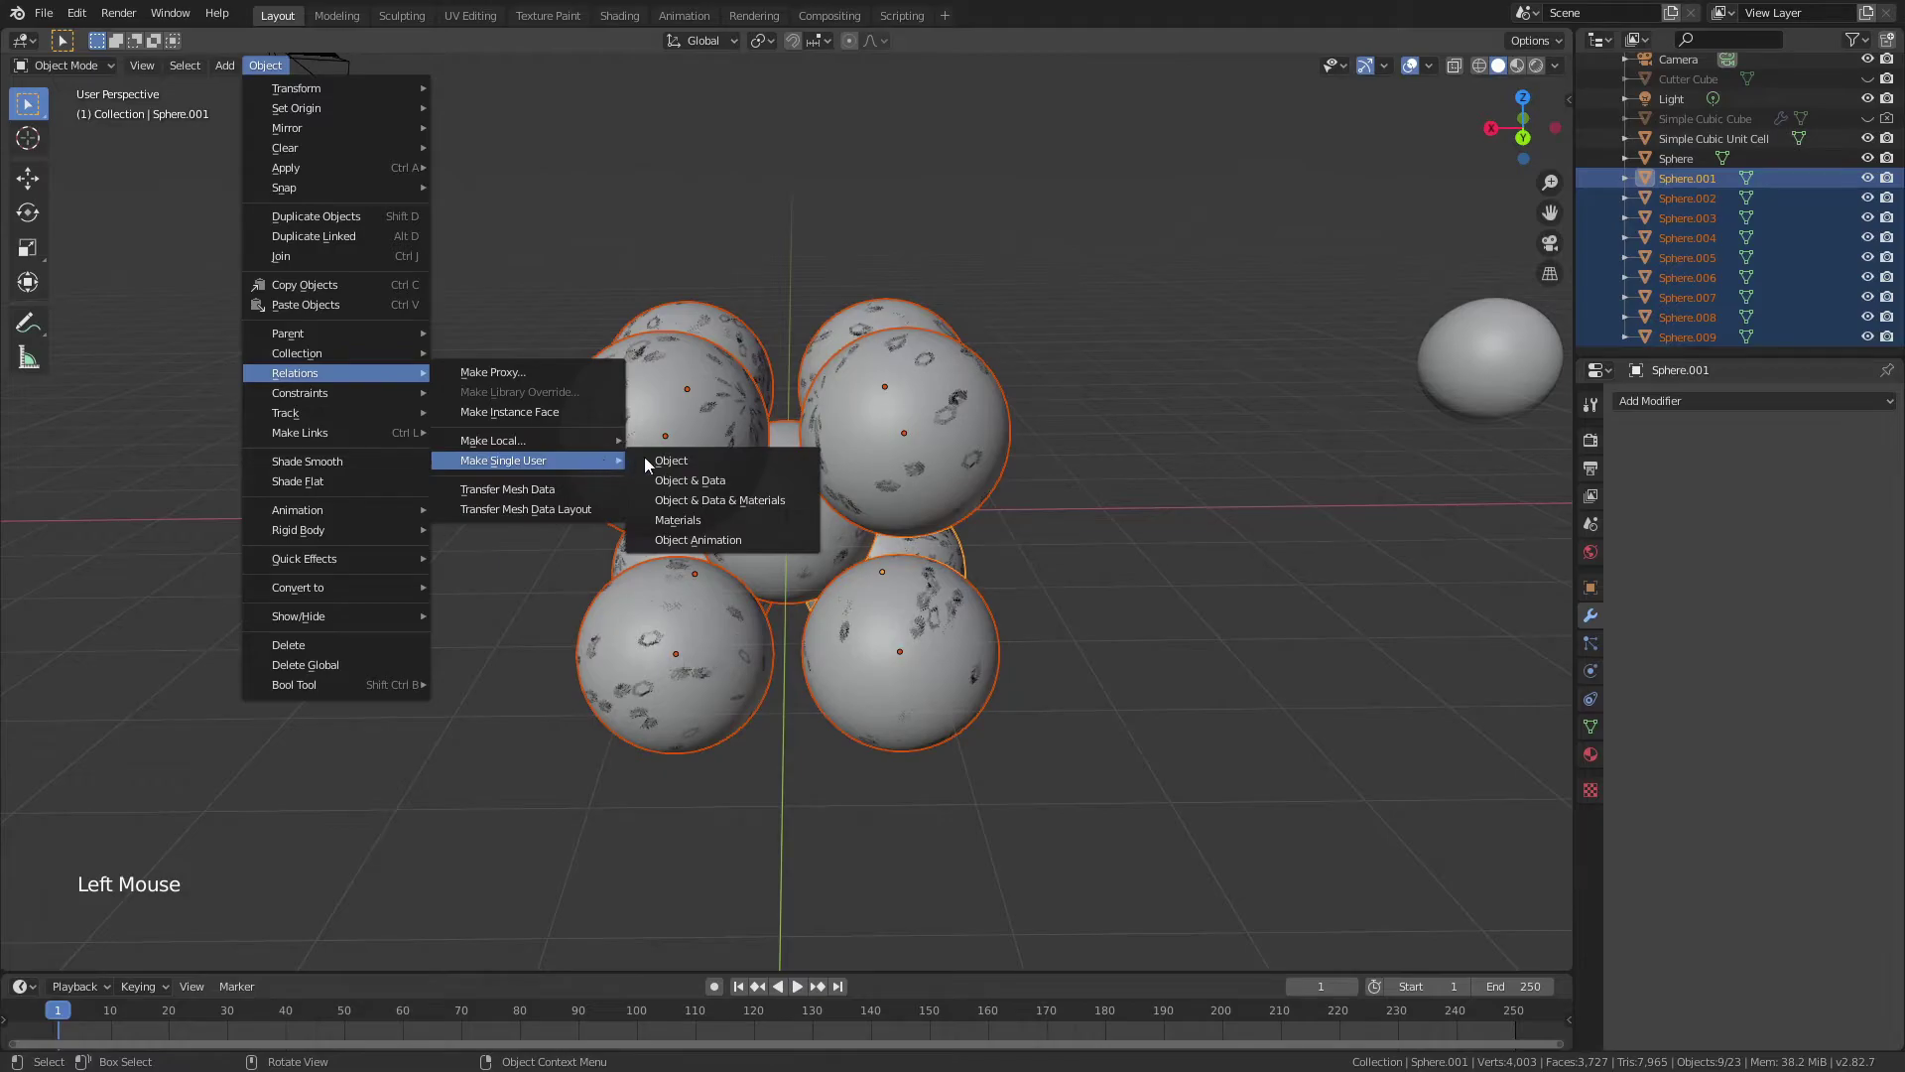
pyautogui.click(691, 480)
pyautogui.click(685, 485)
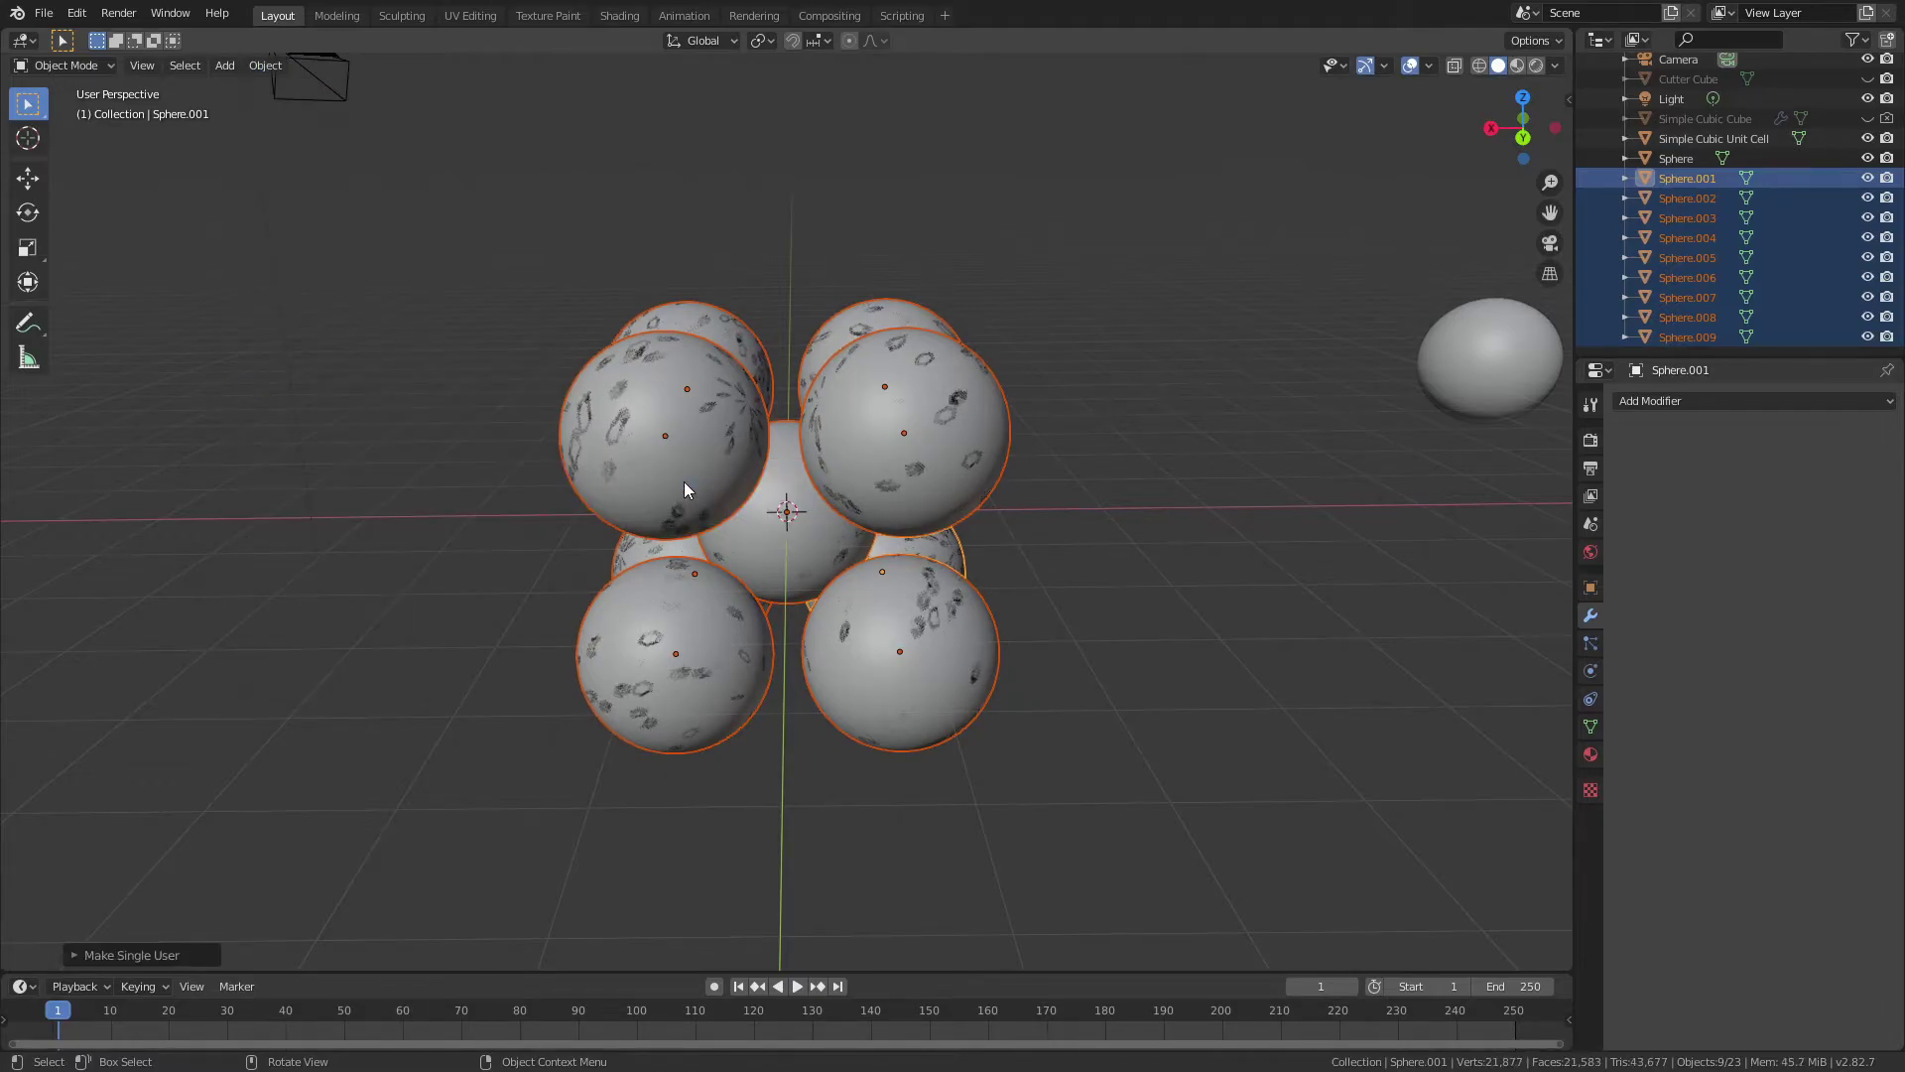
pyautogui.hotkey('ctrl', 'j')
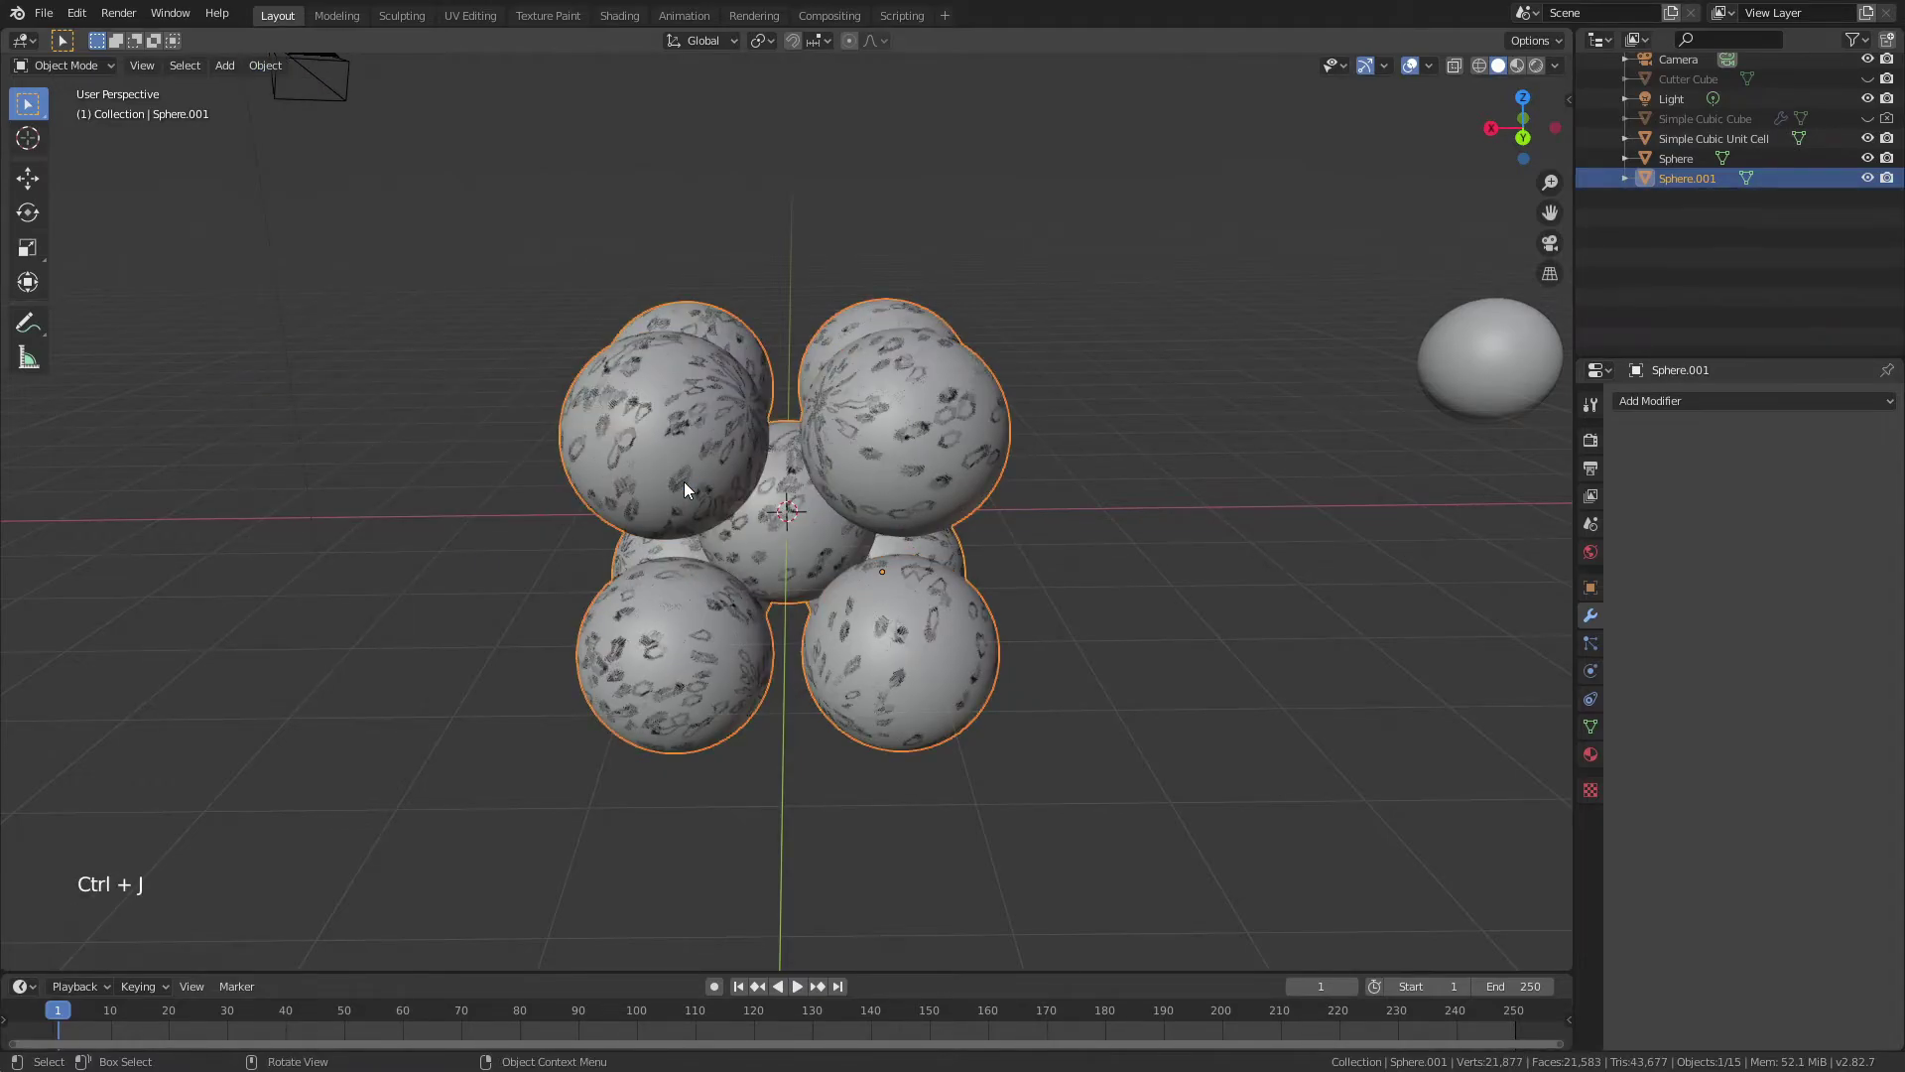
# - Hide BCC Cube and rename the joined spheres to 'BCC Unit Cell'
pyautogui.click(1867, 103)
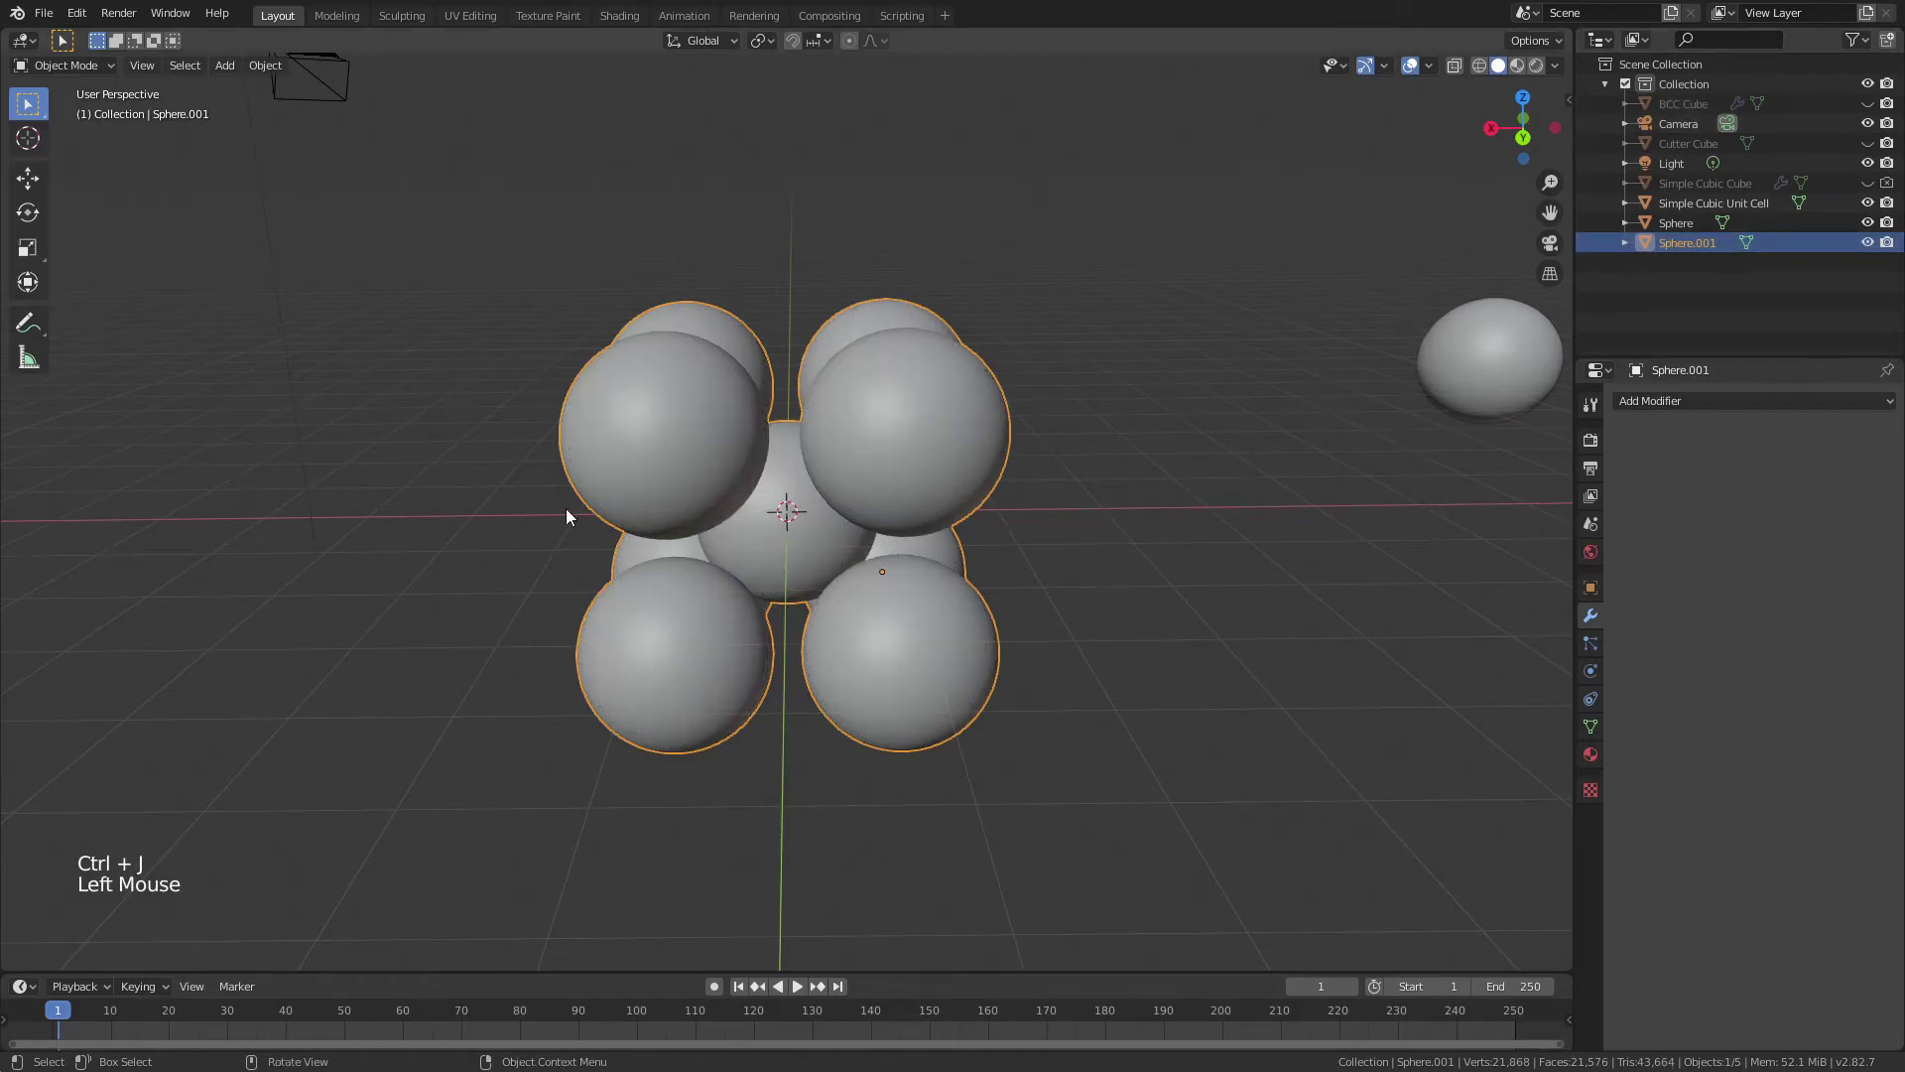
pyautogui.moveTo(932, 437); pyautogui.dragTo(1057, 474, button='middle')
pyautogui.click(1683, 244)
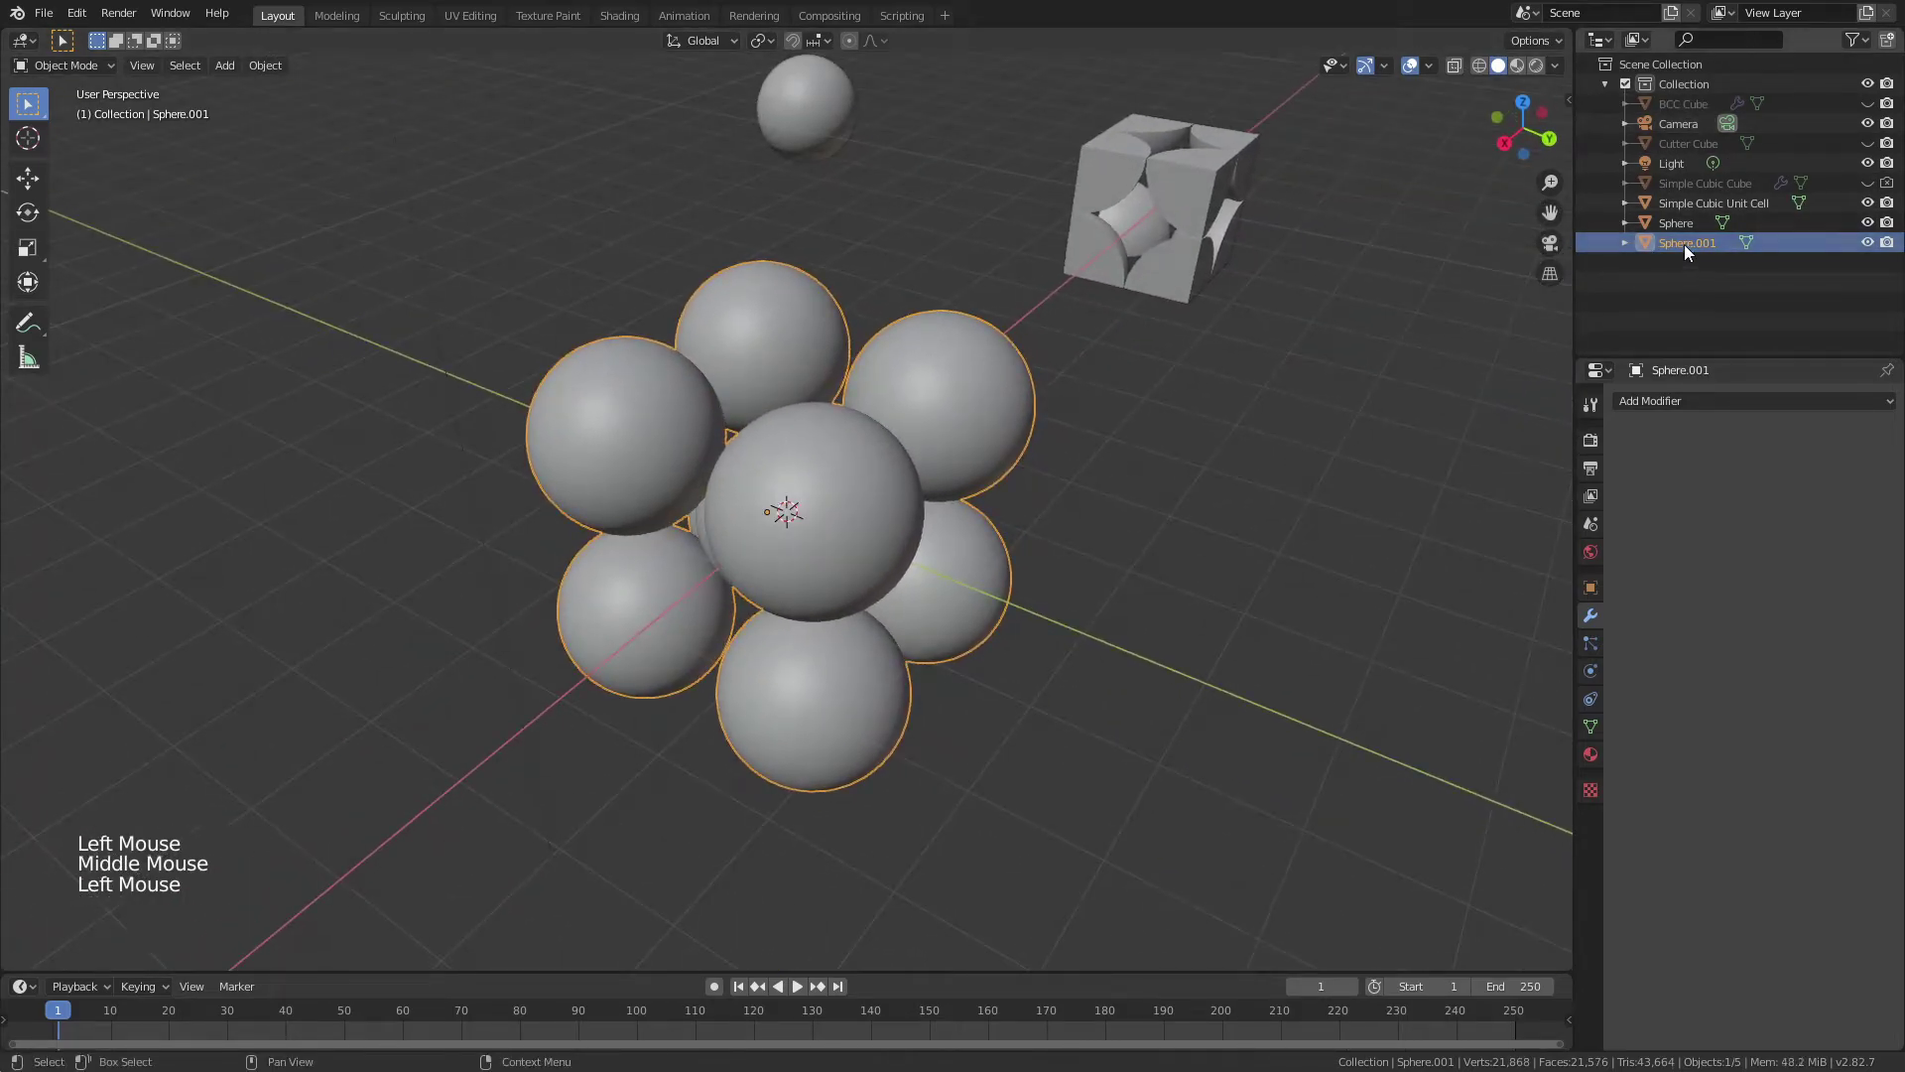
pyautogui.doubleClick(1683, 244)
pyautogui.write('BCC')
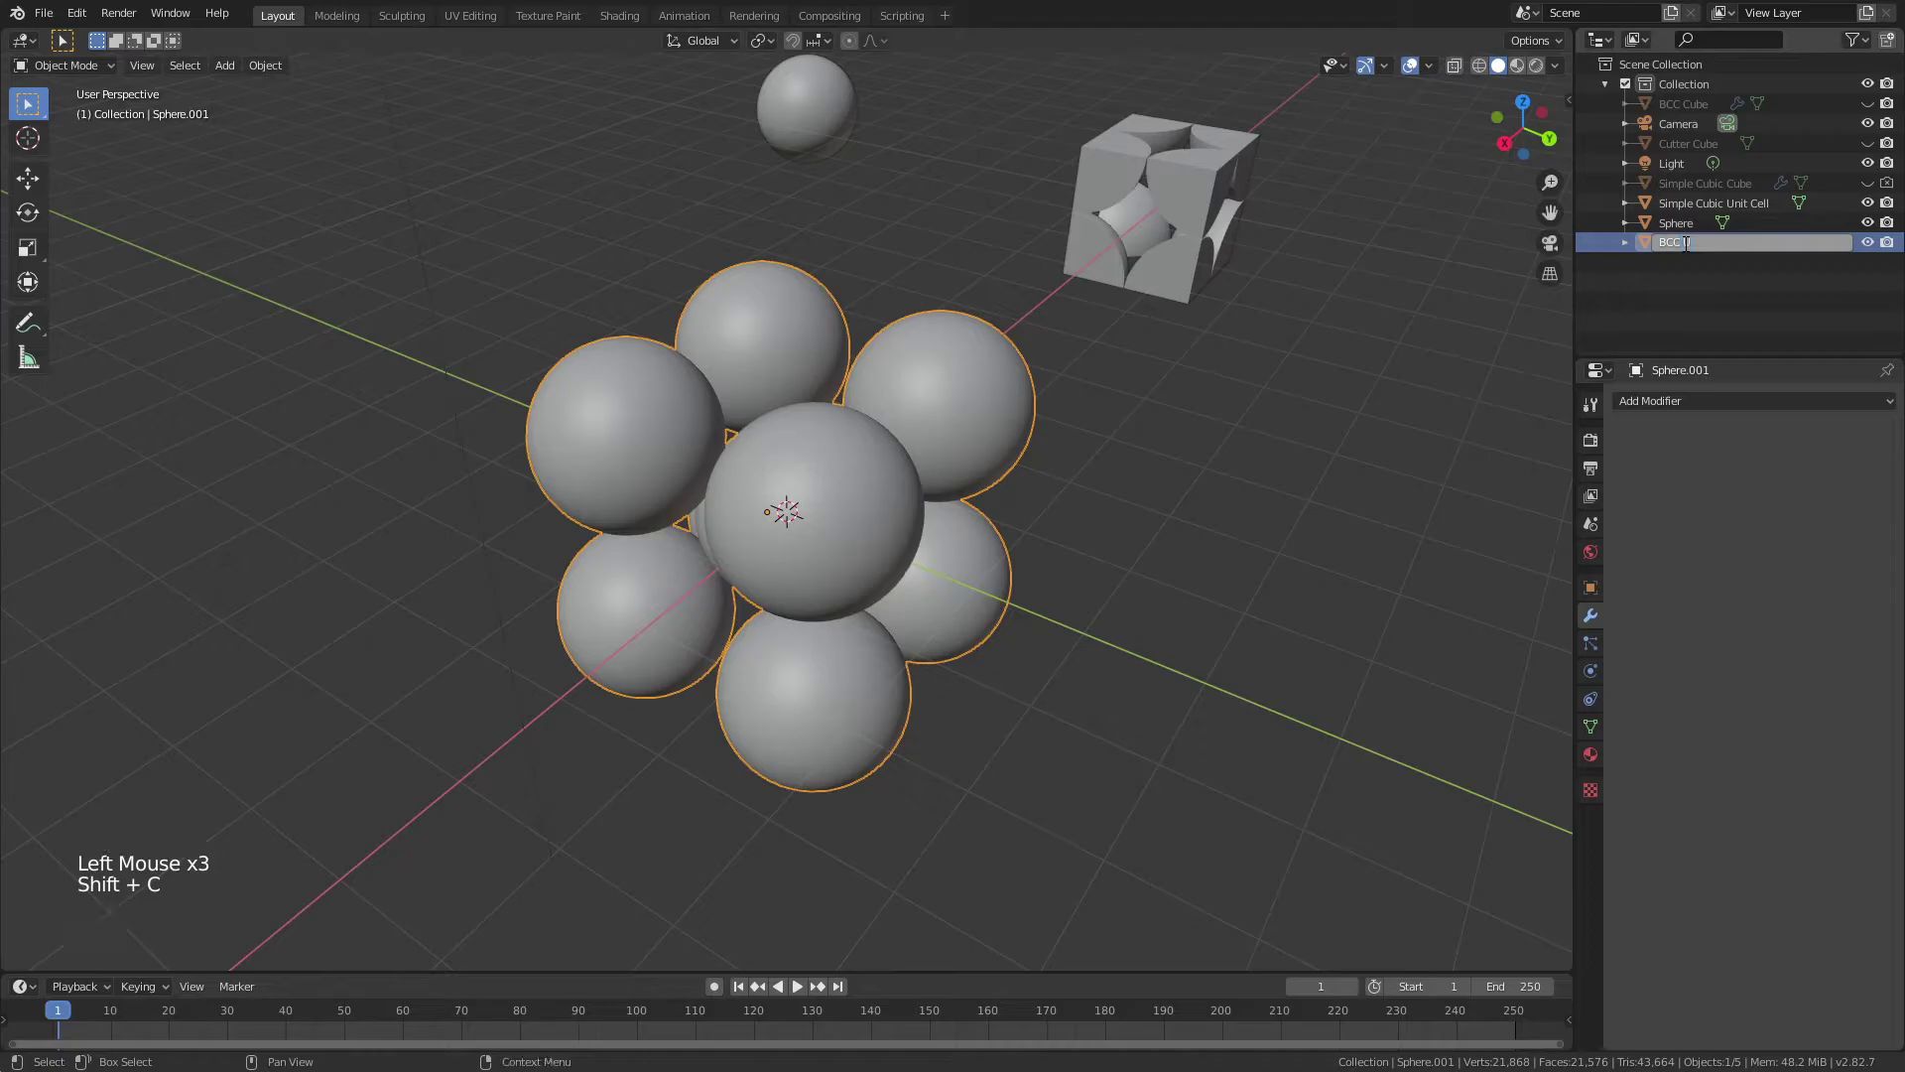
pyautogui.write(' Unit Cell')
pyautogui.press('Return')
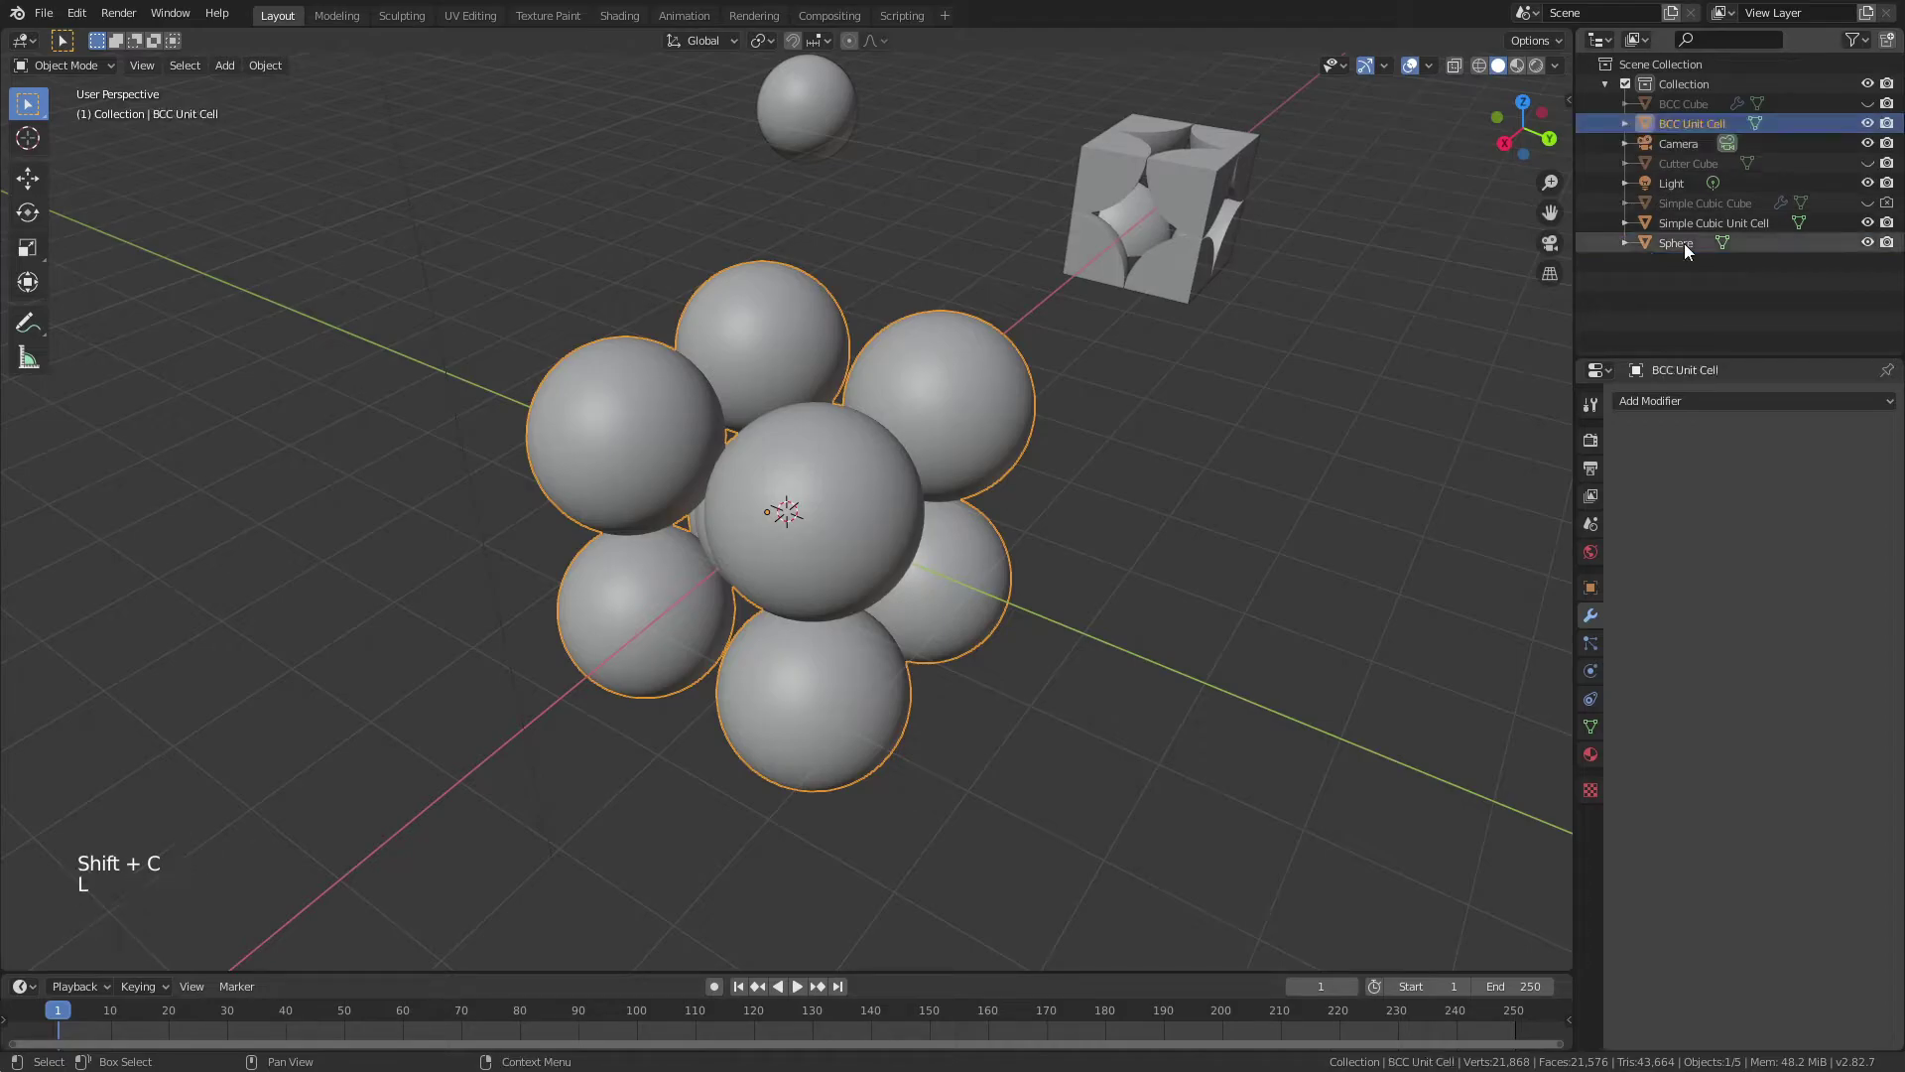
# - Add a Boolean modifier to BCC Unit Cell set to Intersect with Cutter Cube
pyautogui.click(1671, 400)
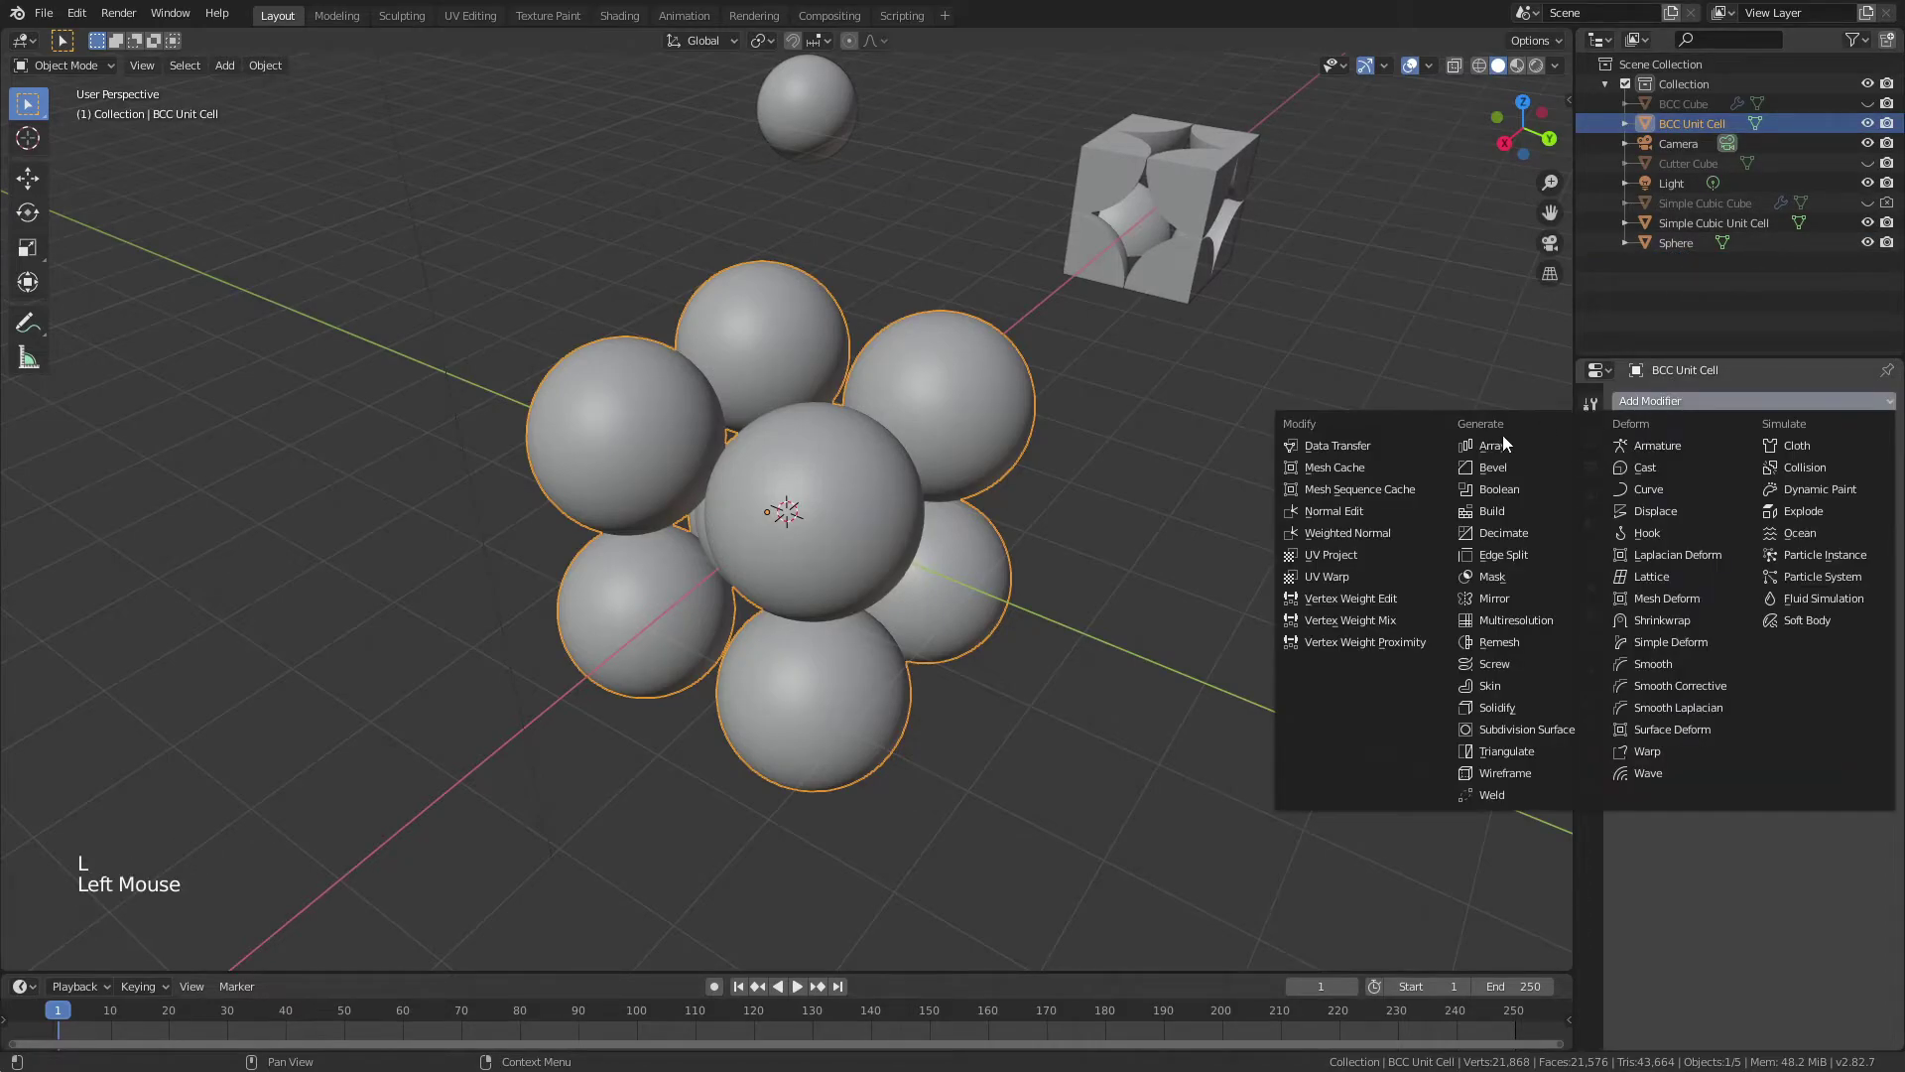
pyautogui.click(1511, 487)
pyautogui.click(1703, 553)
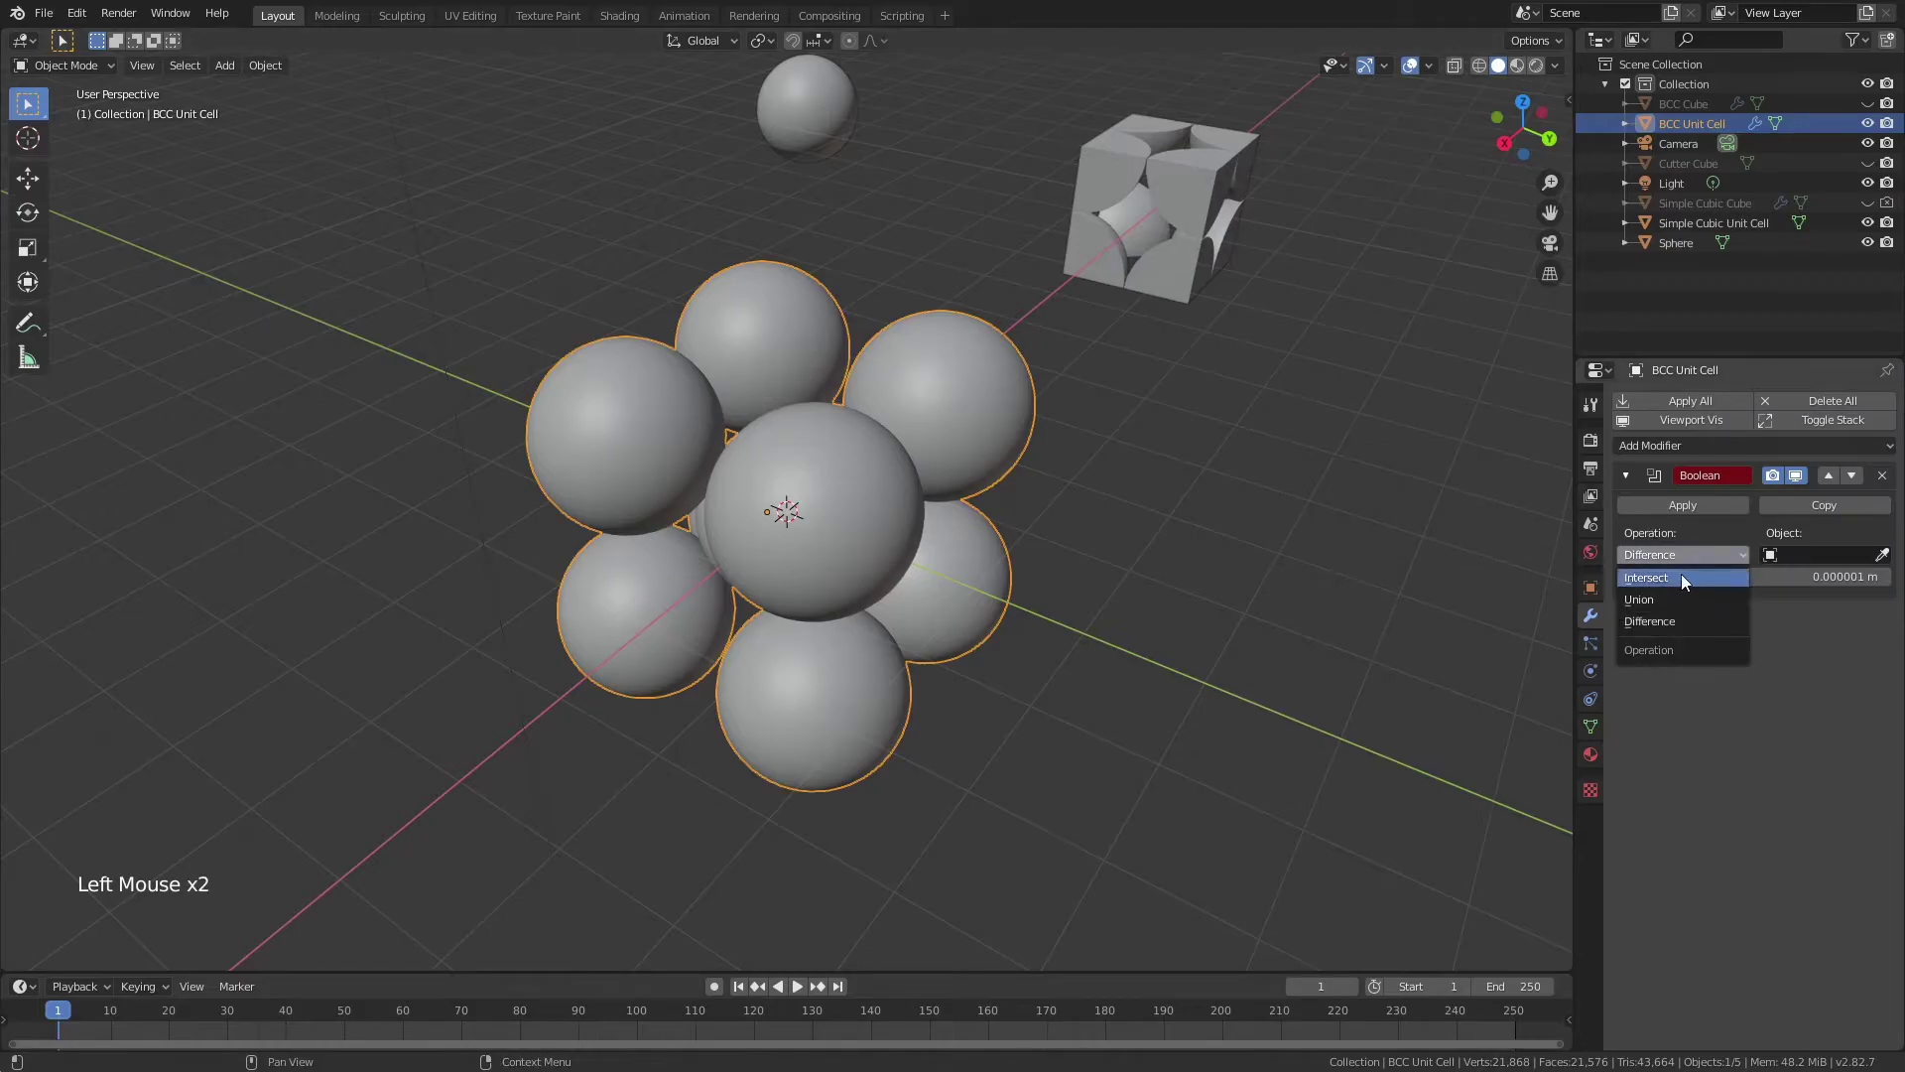
pyautogui.click(1682, 577)
pyautogui.click(1831, 555)
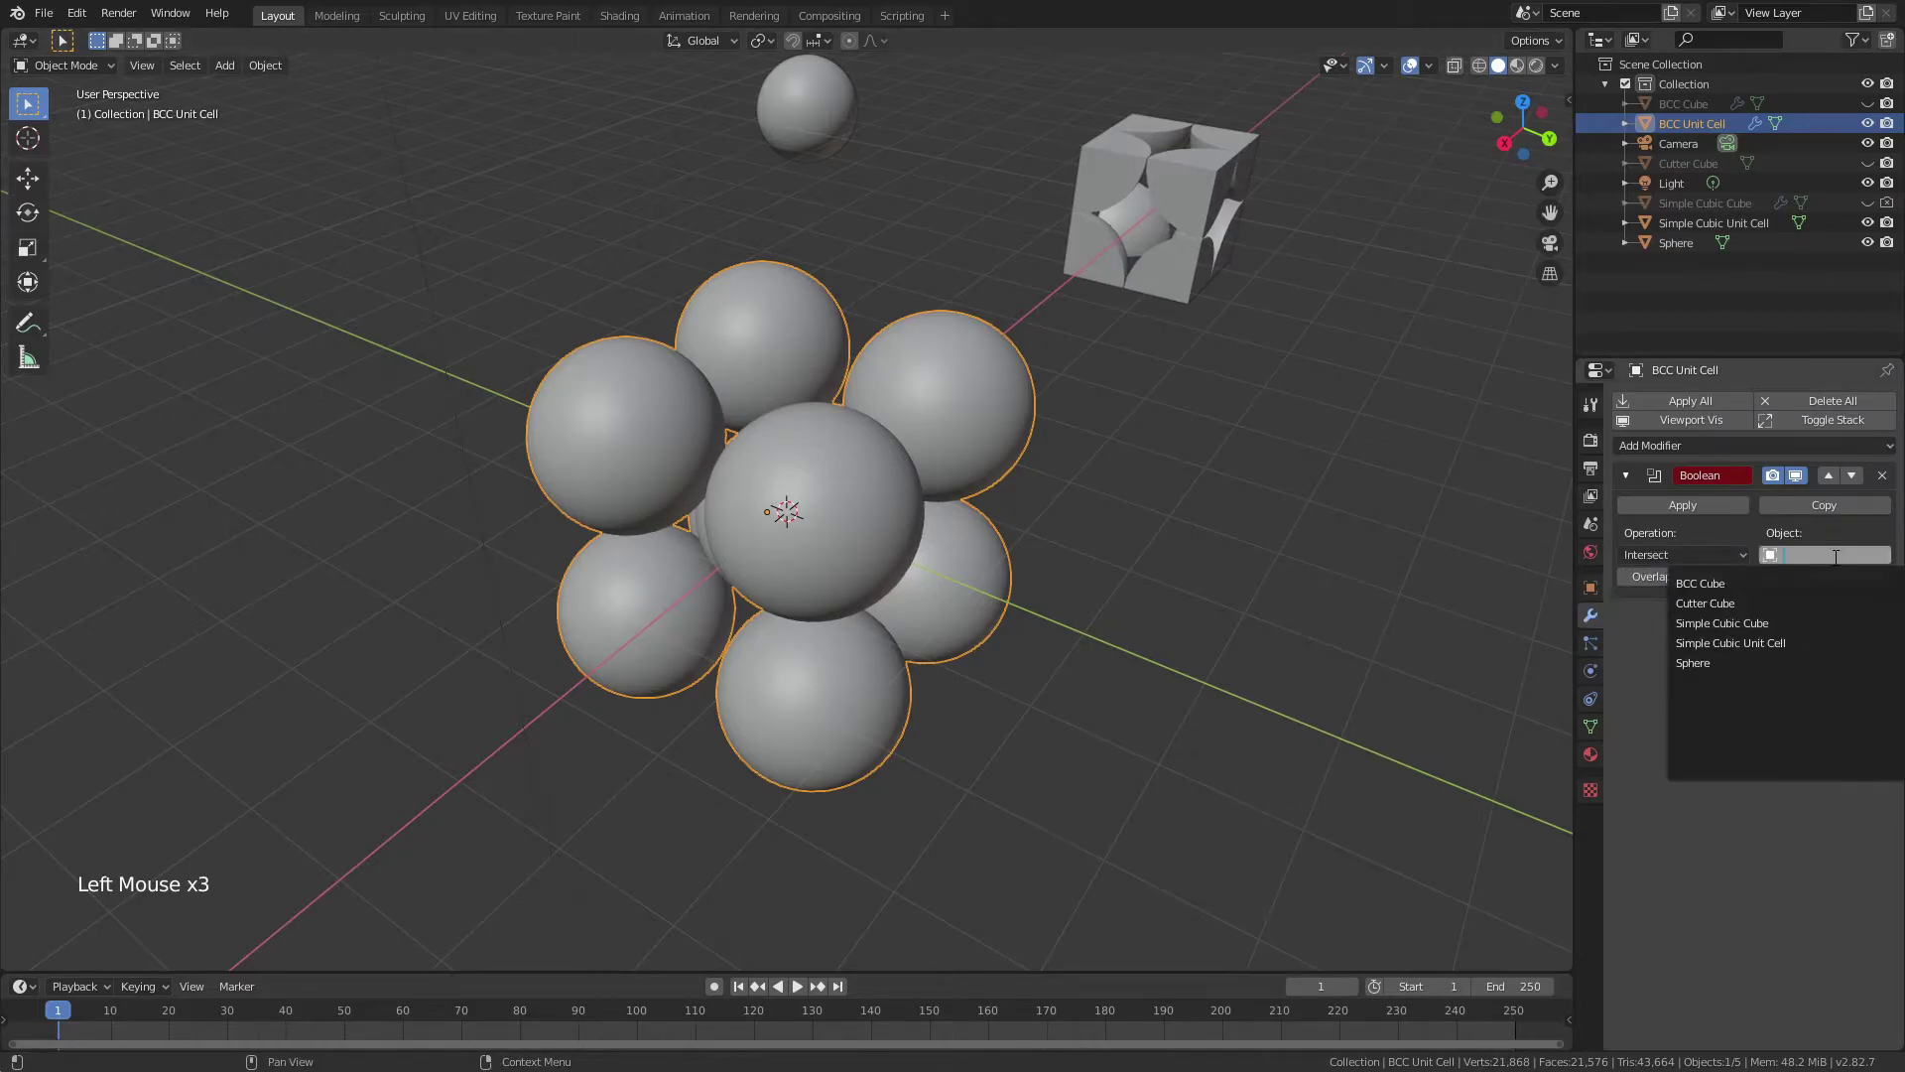
pyautogui.click(1736, 603)
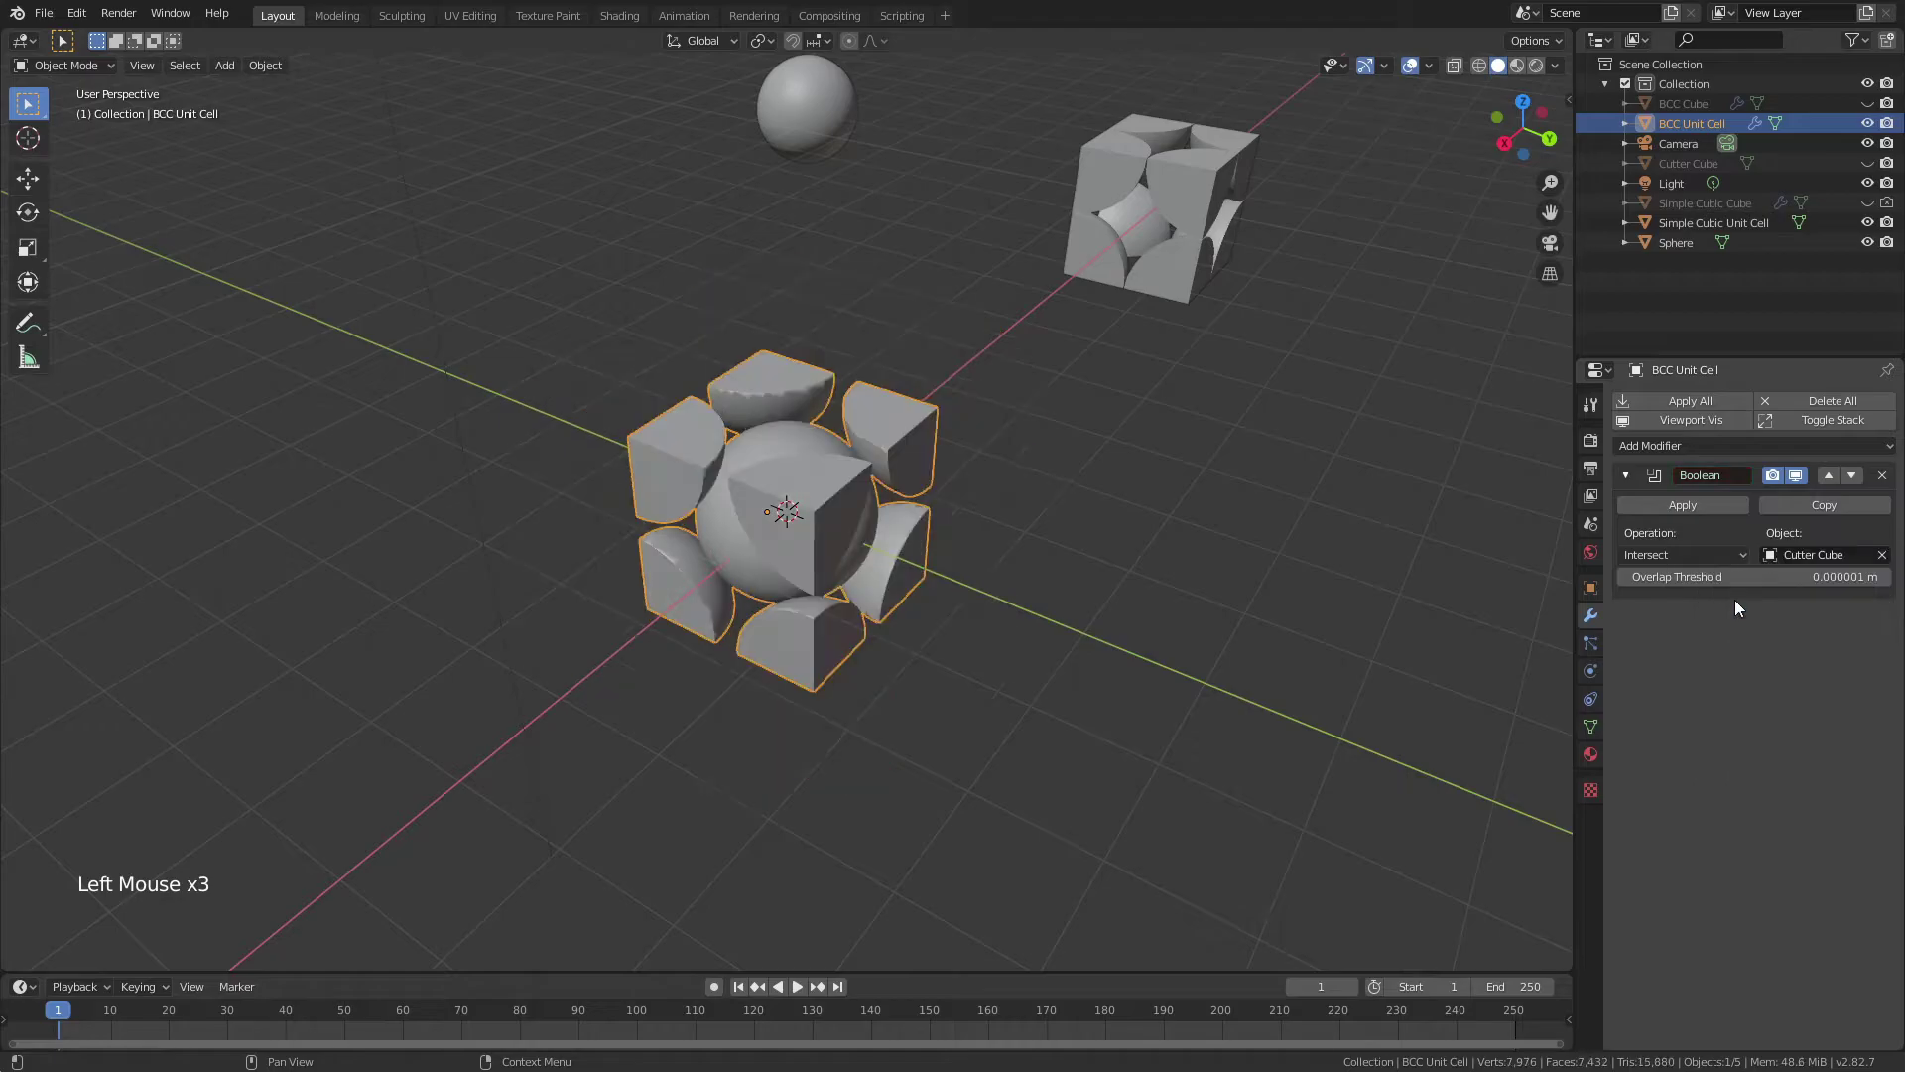
pyautogui.moveTo(855, 489); pyautogui.dragTo(941, 407, button='middle')
pyautogui.scroll(4, 884, 481)
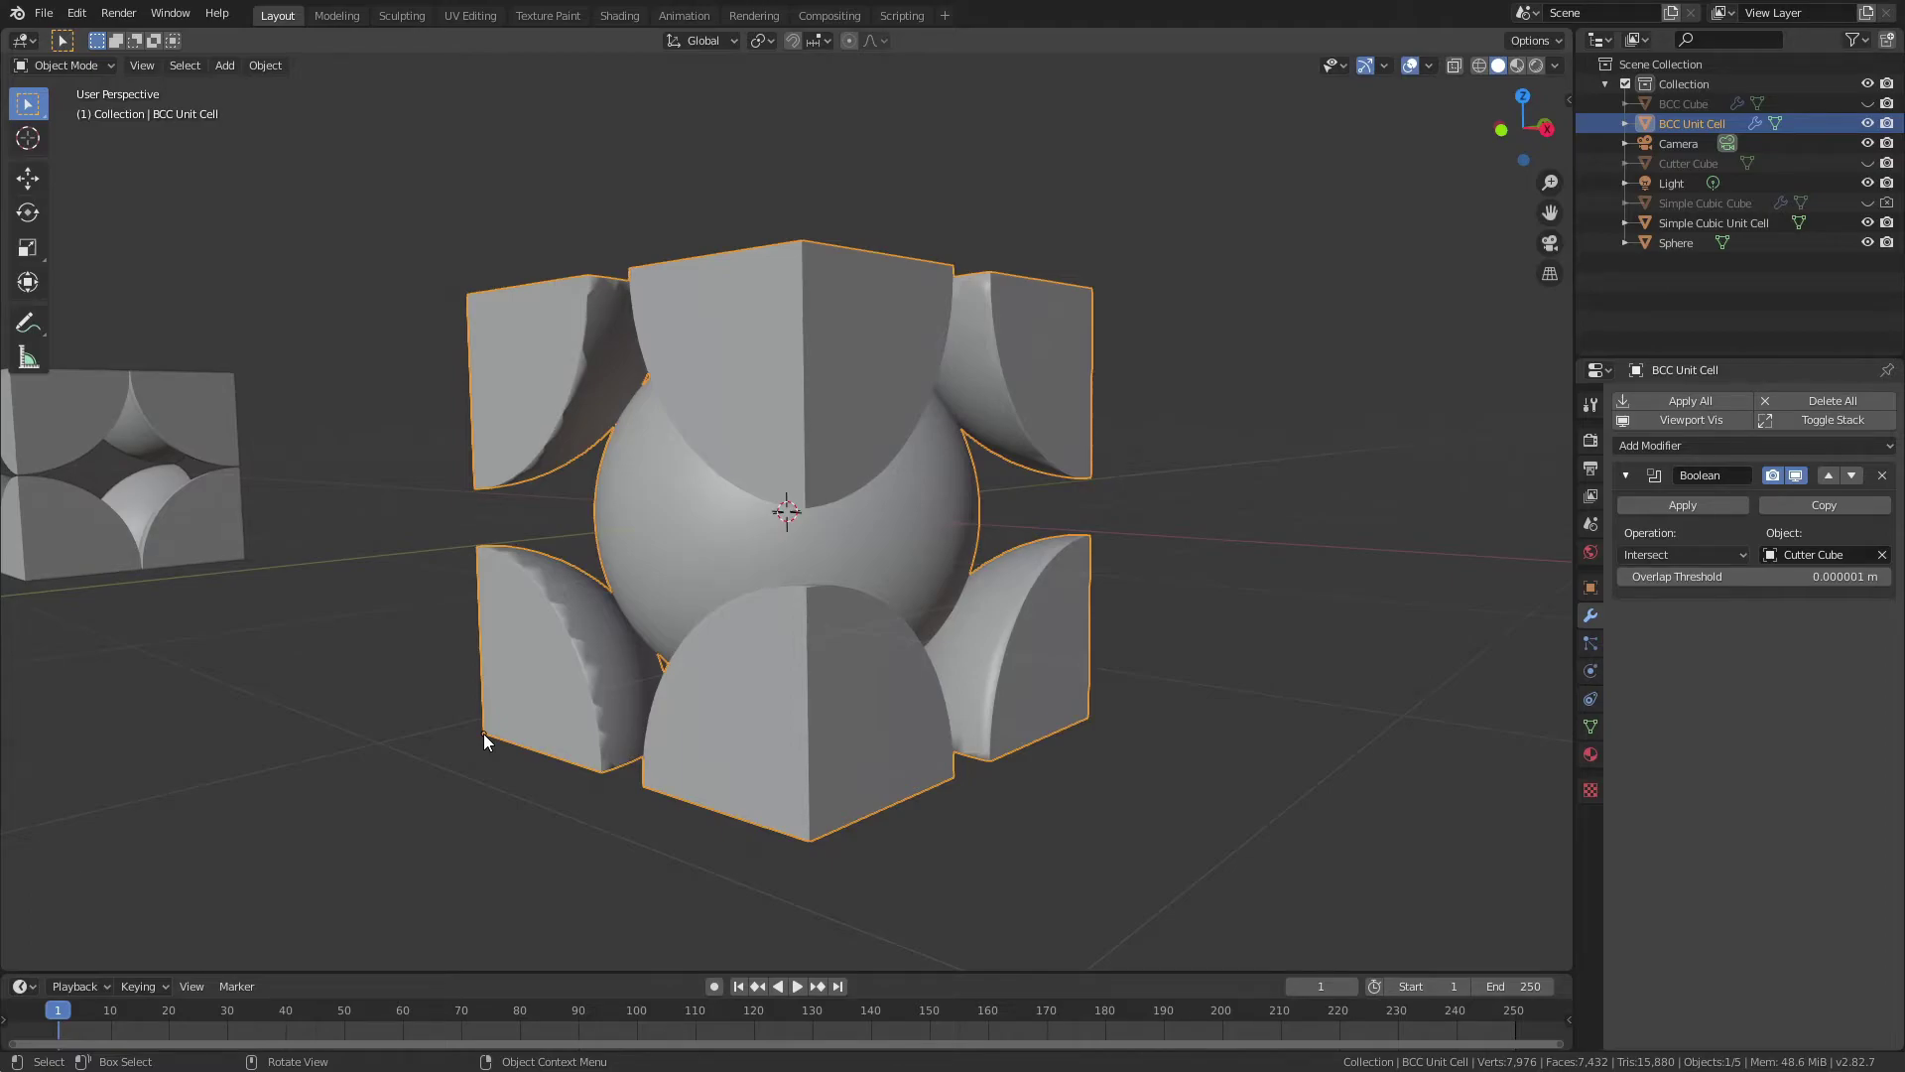
# - Set the unit cell's origin to geometry and enable Auto Smooth
pyautogui.rightClick(700, 467)
pyautogui.moveTo(699, 467)
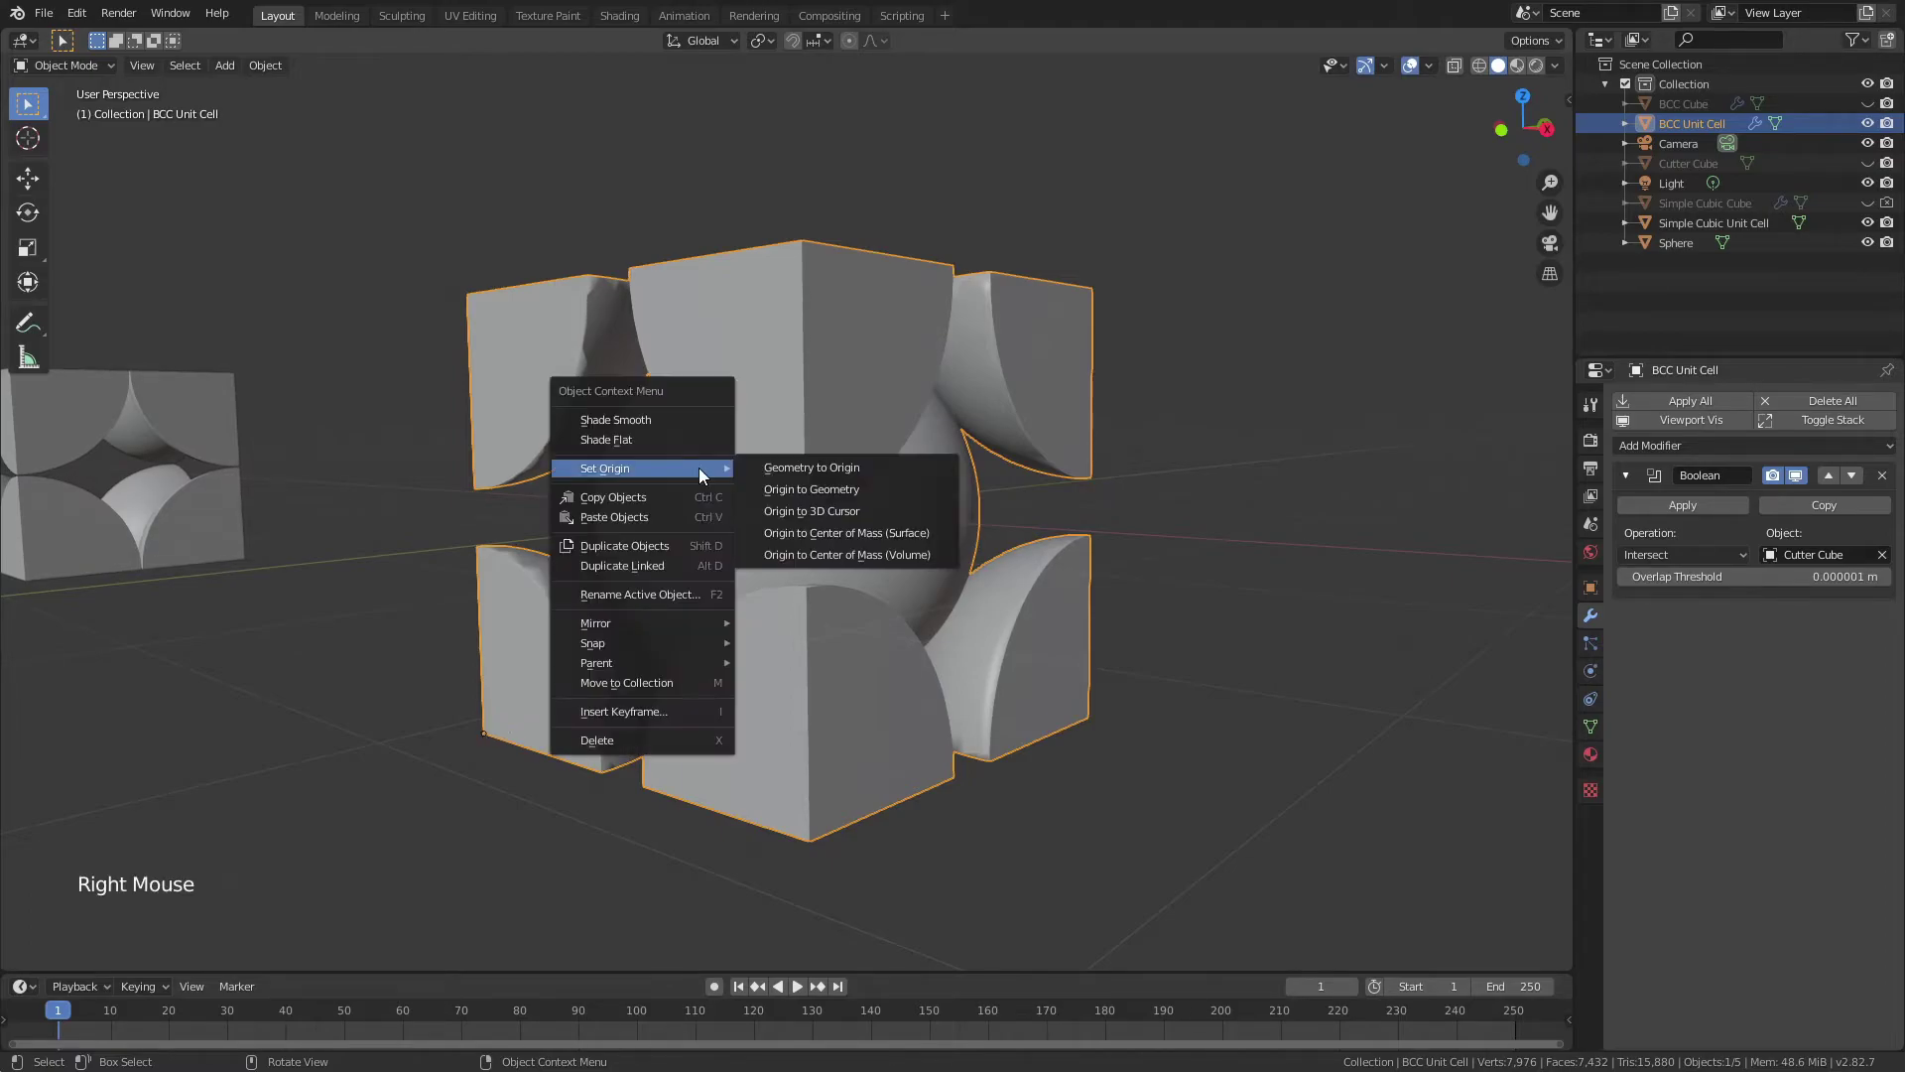
pyautogui.click(859, 488)
pyautogui.moveTo(1009, 467); pyautogui.dragTo(1554, 705, button='middle')
pyautogui.click(1591, 726)
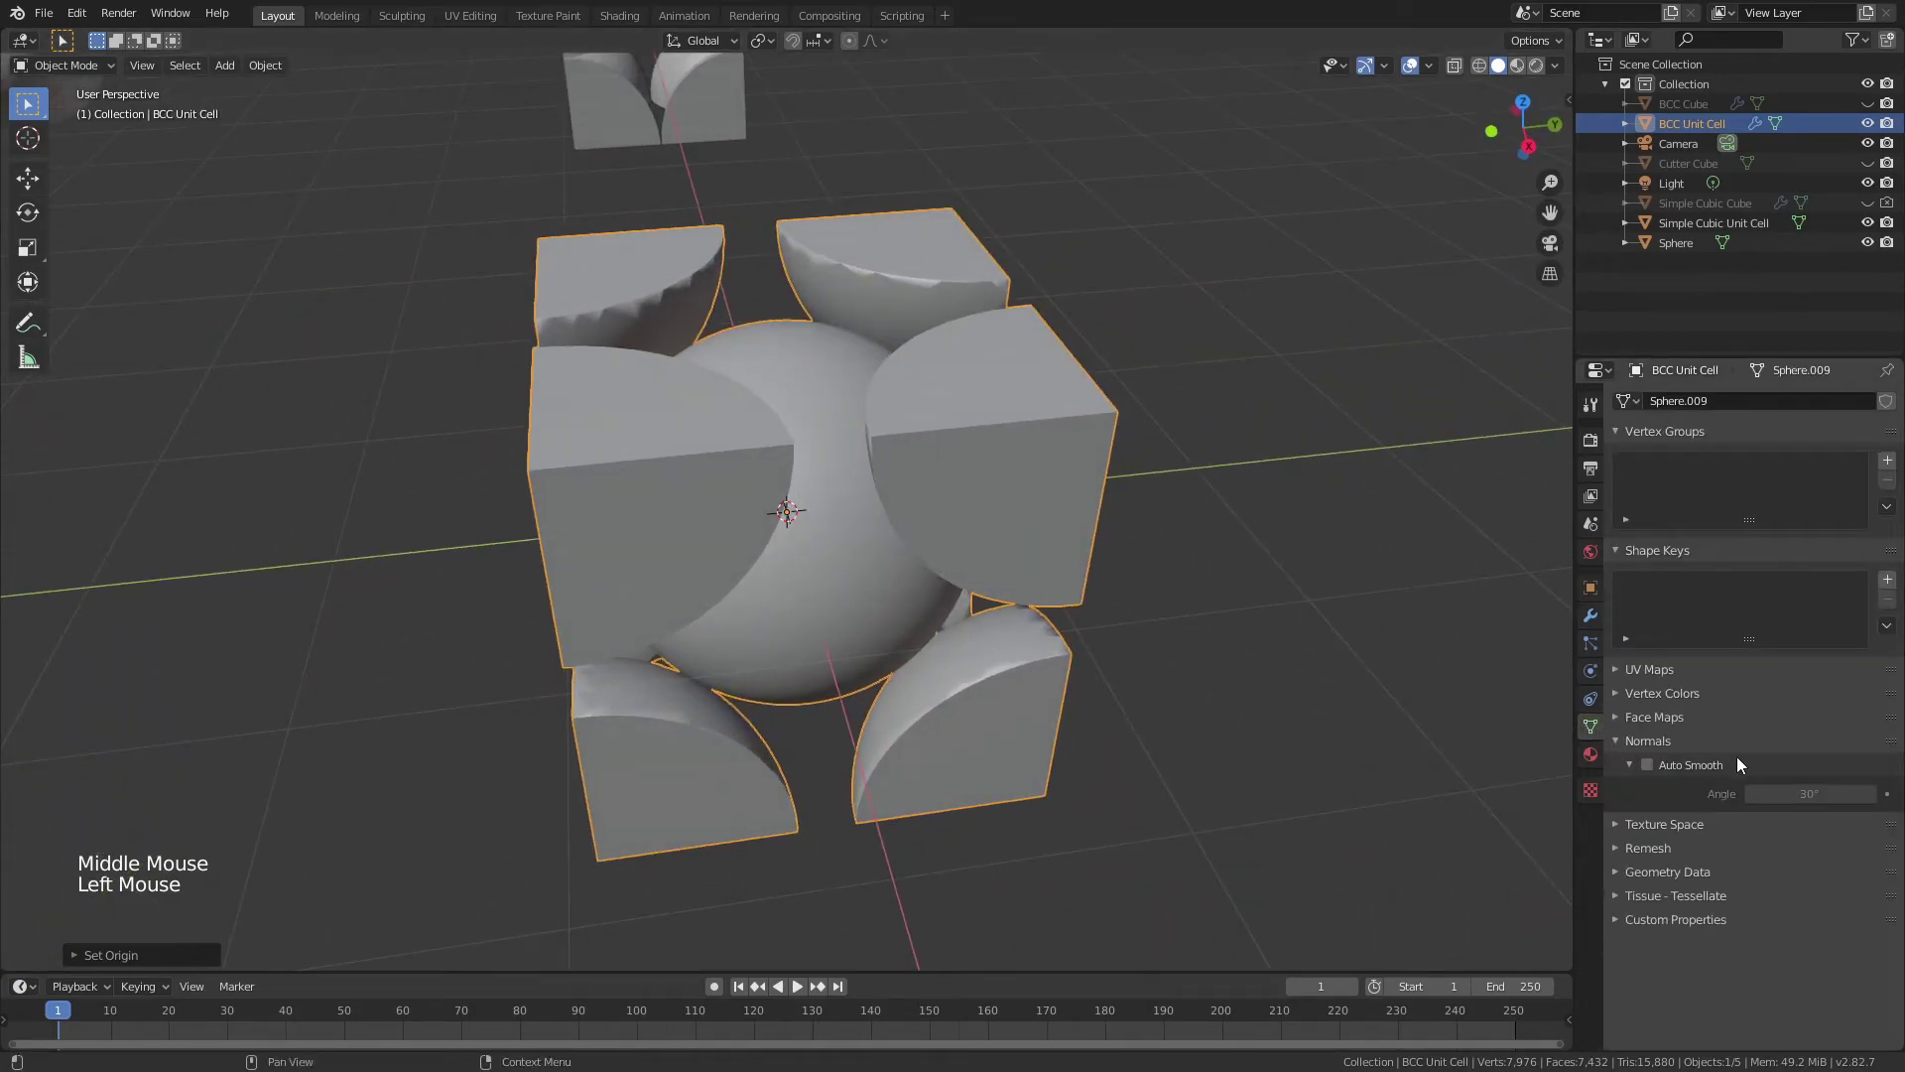
pyautogui.click(1646, 764)
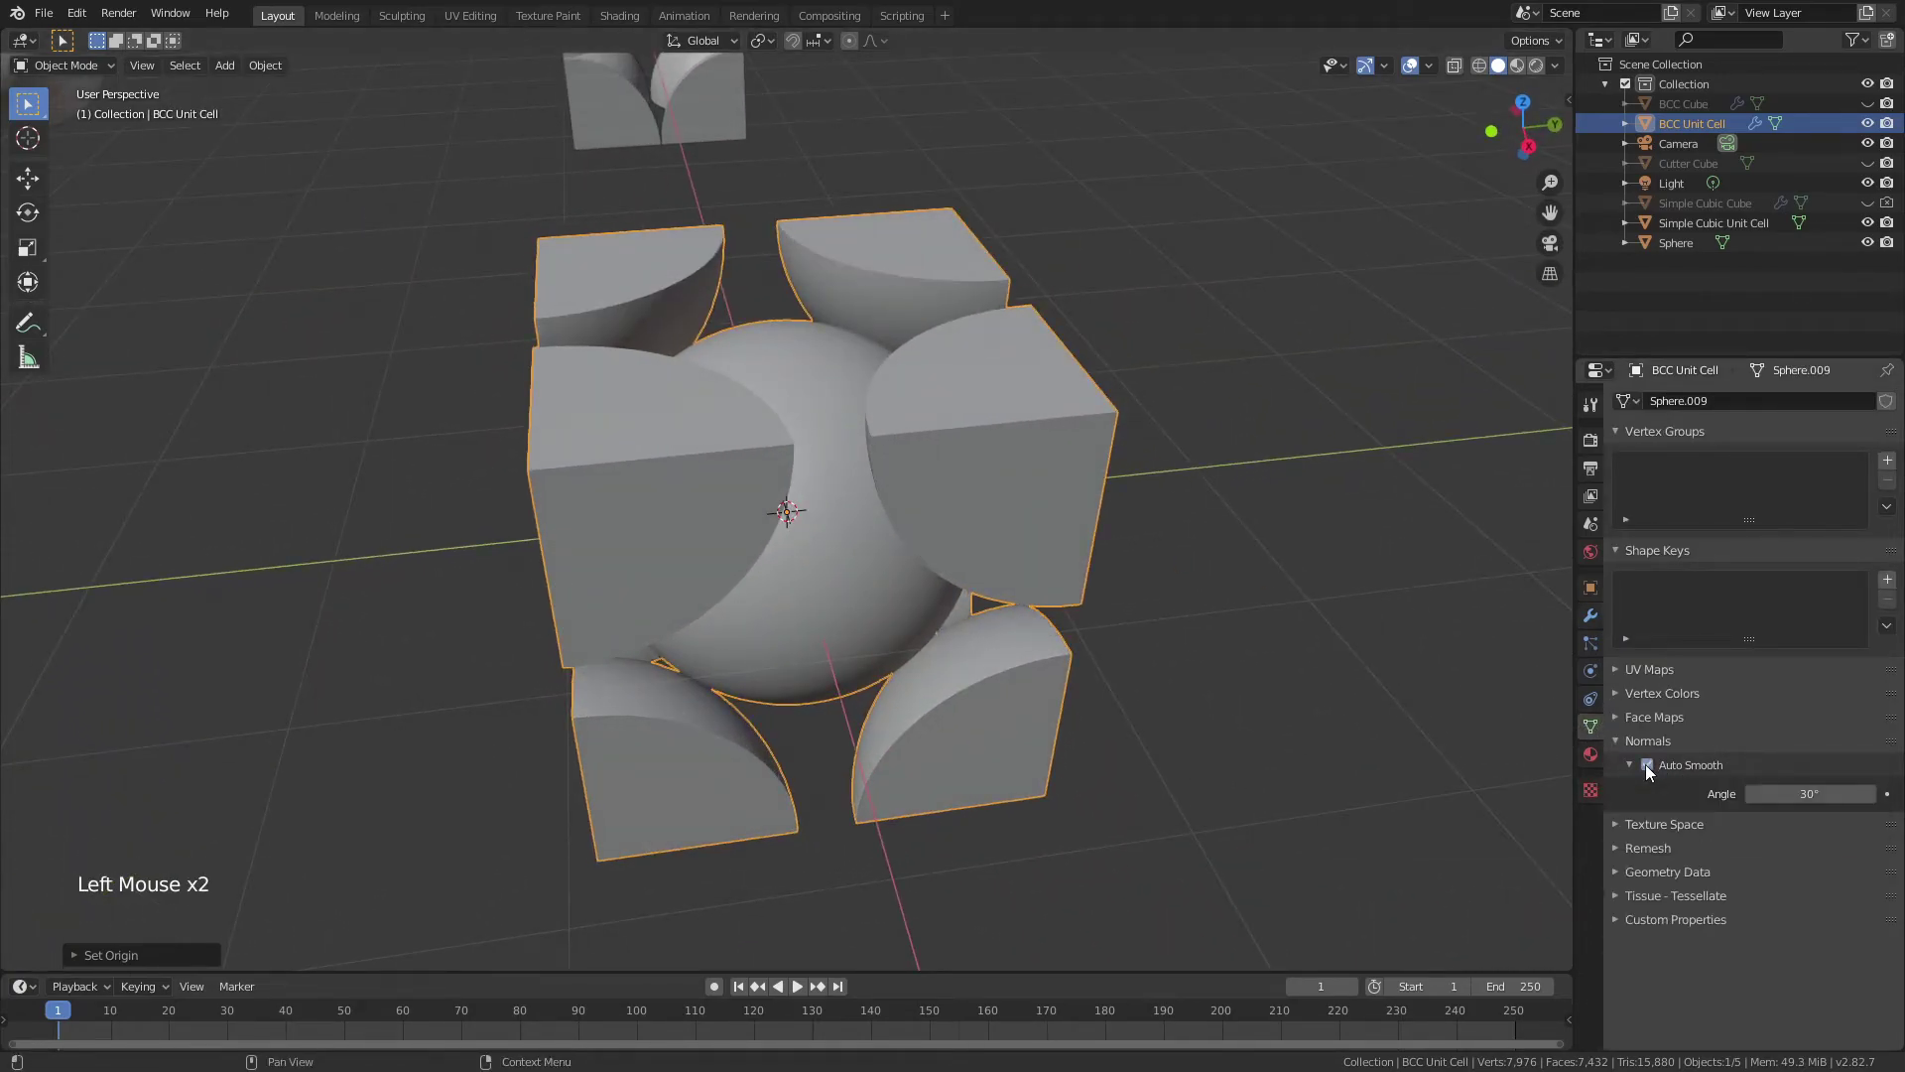
pyautogui.moveTo(1098, 612)
pyautogui.mouseDown(button='middle')
pyautogui.moveTo(969, 599)
pyautogui.moveTo(1083, 593)
pyautogui.mouseUp(button='middle')
pyautogui.click(1084, 593)
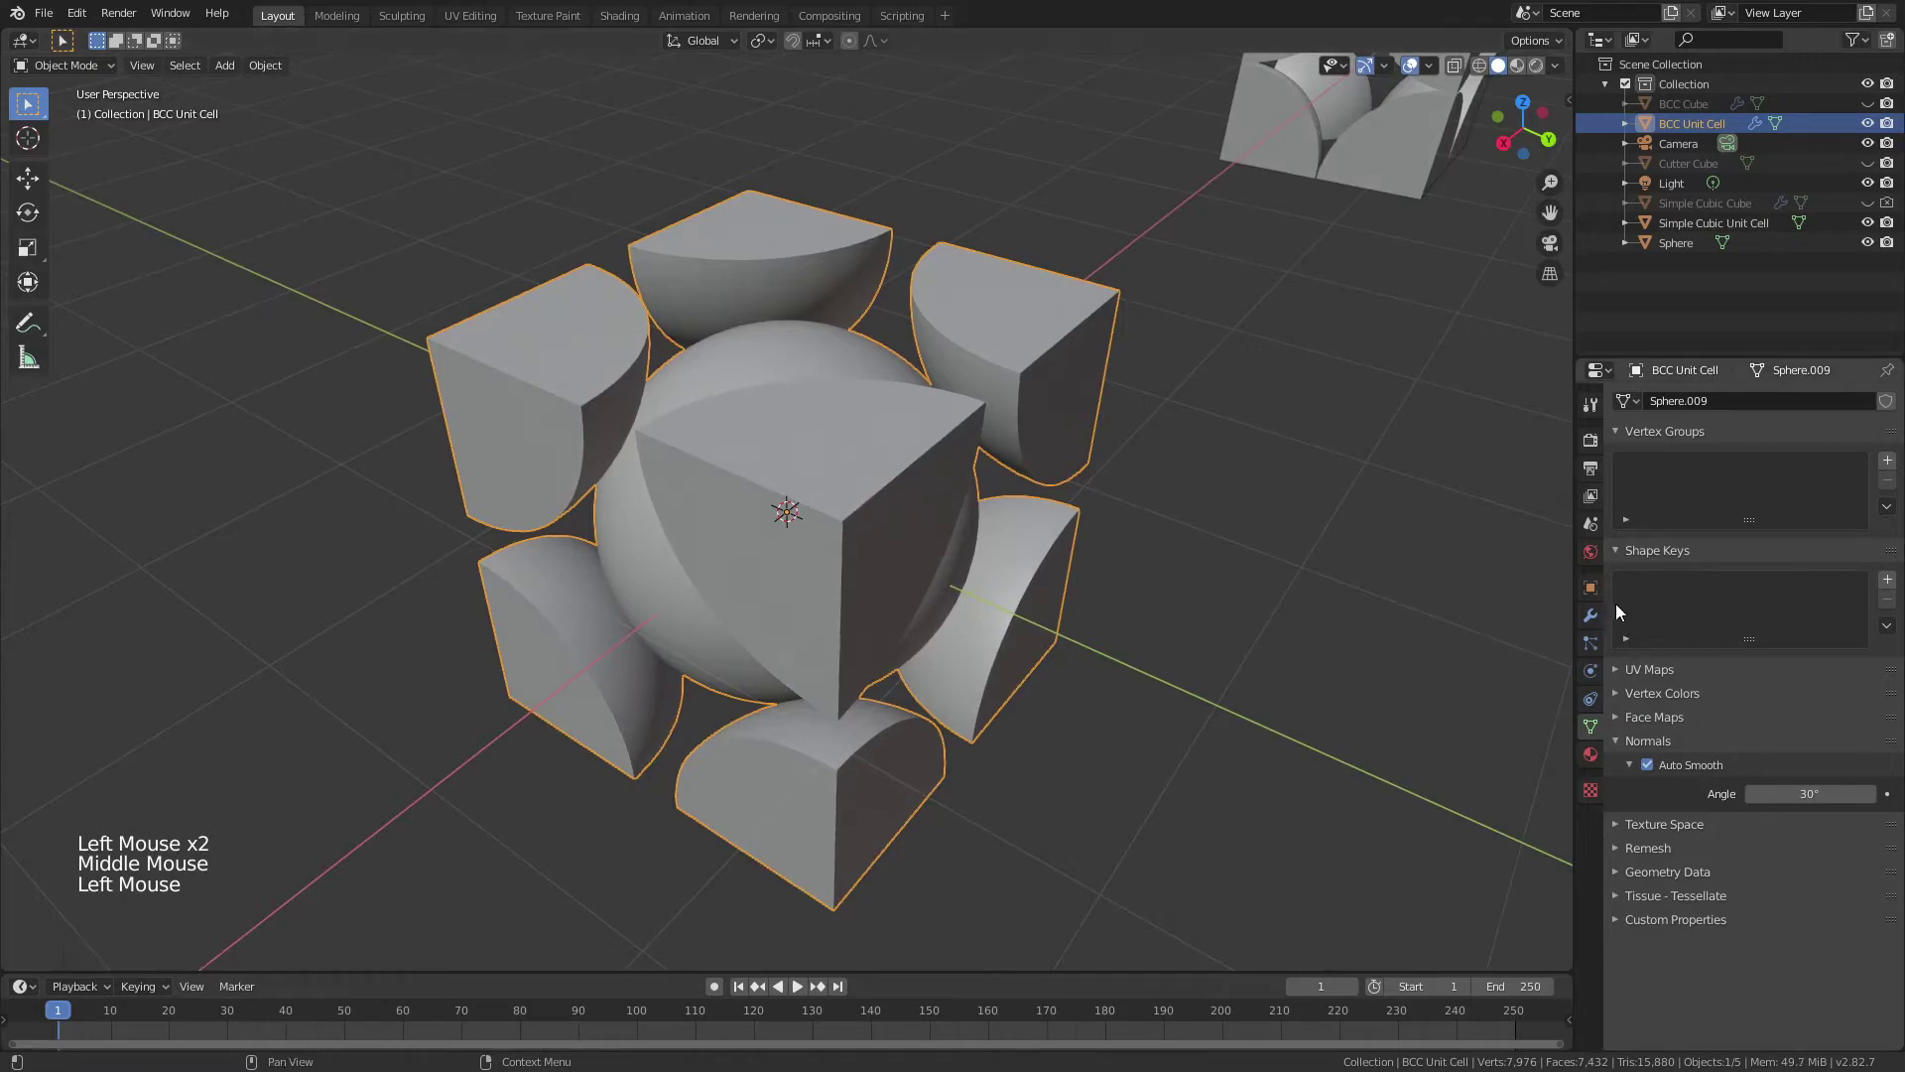
# - Apply the Boolean modifier to make the cube cut permanent
pyautogui.click(1591, 615)
pyautogui.click(1700, 504)
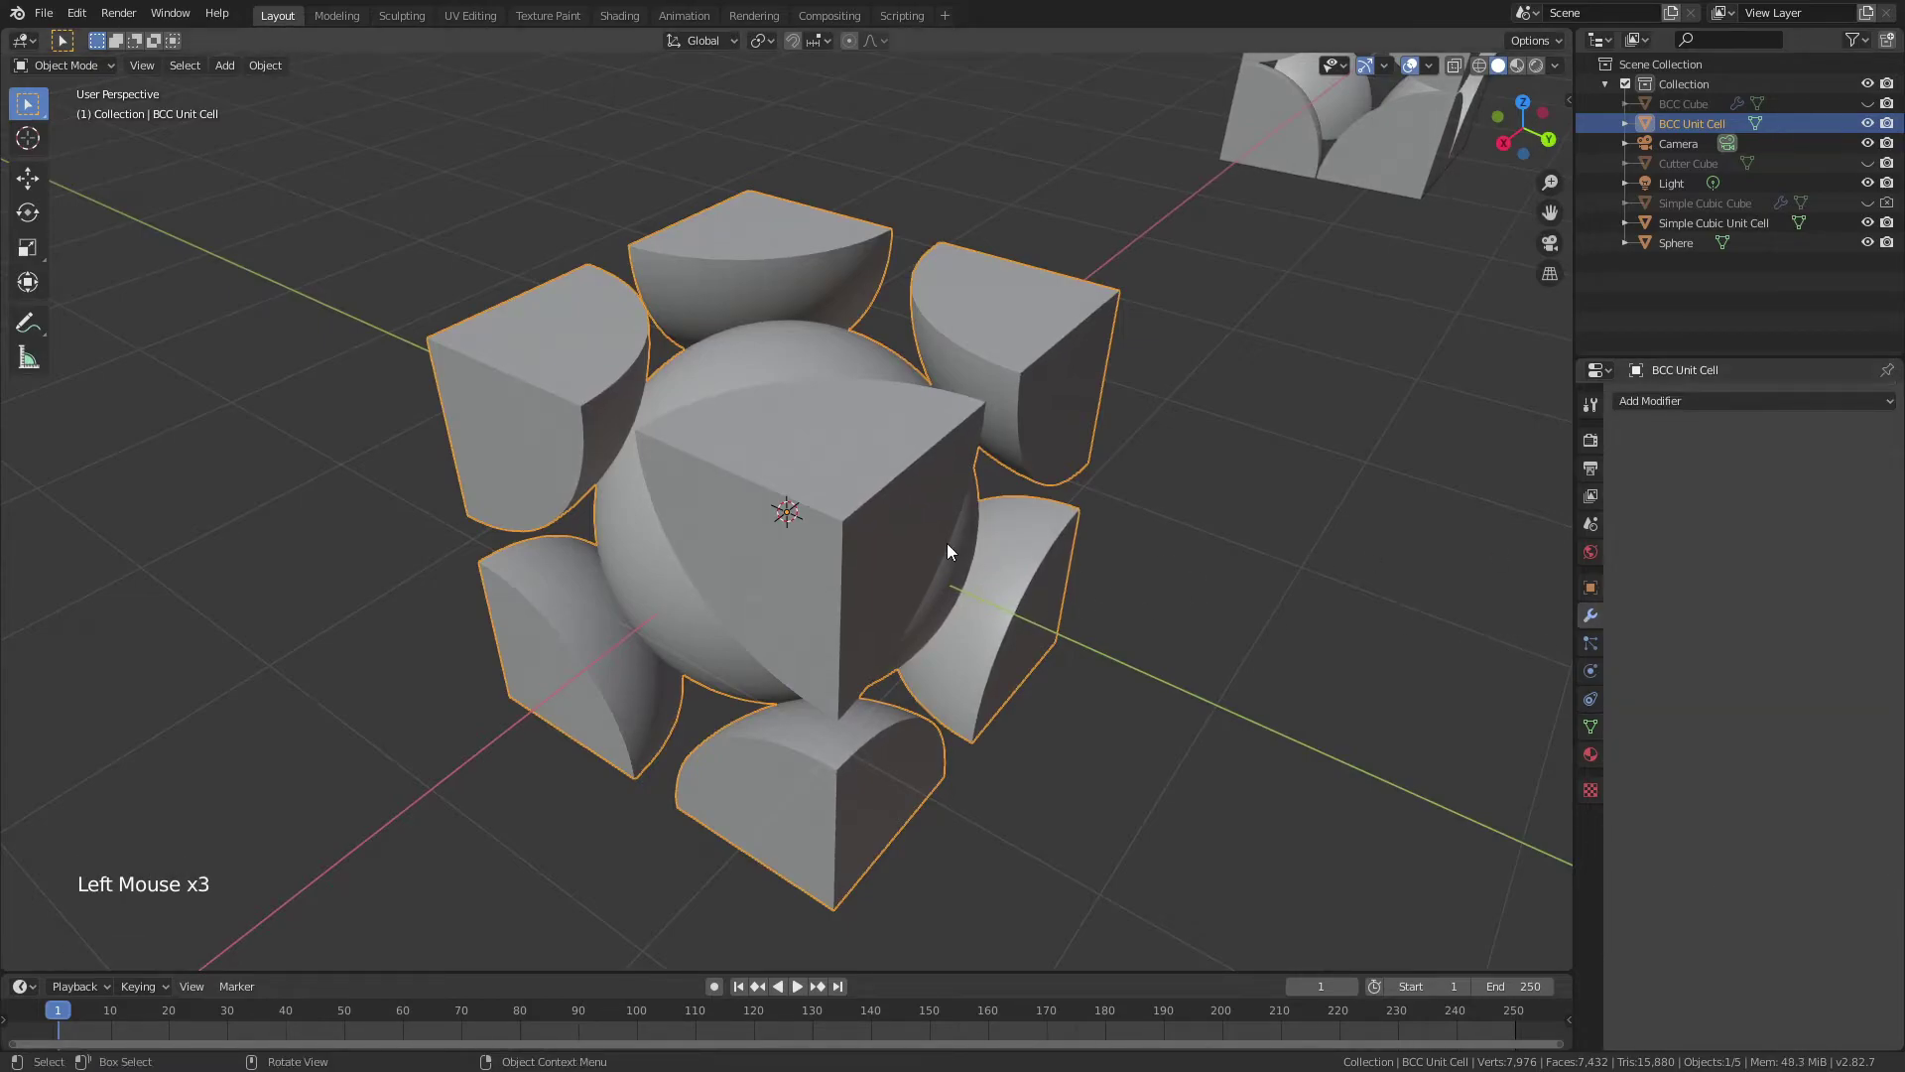
pyautogui.scroll(-4, 792, 544)
# - Move the BCC Unit Cell off to the upper left and deselect it
pyautogui.press('g')
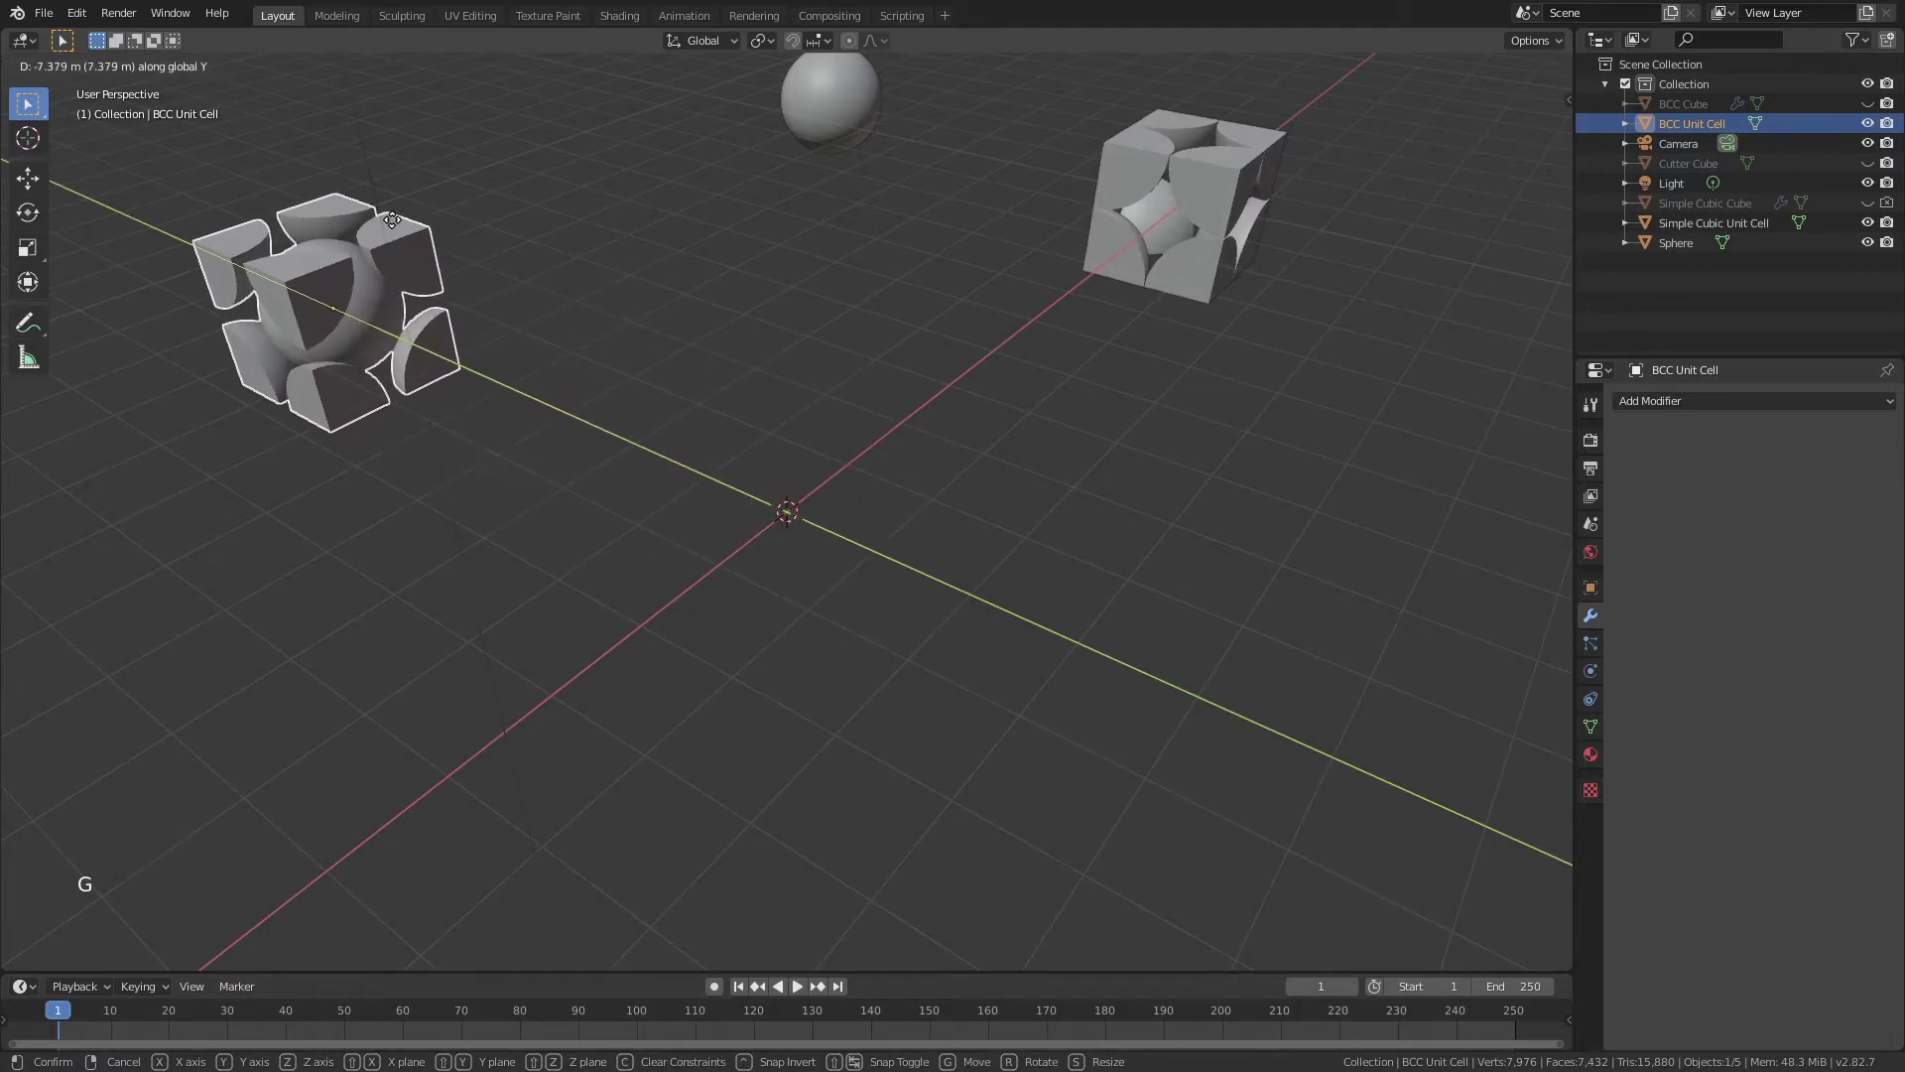
pyautogui.click(336, 341)
pyautogui.click(701, 437)
pyautogui.scroll(1, 702, 444)
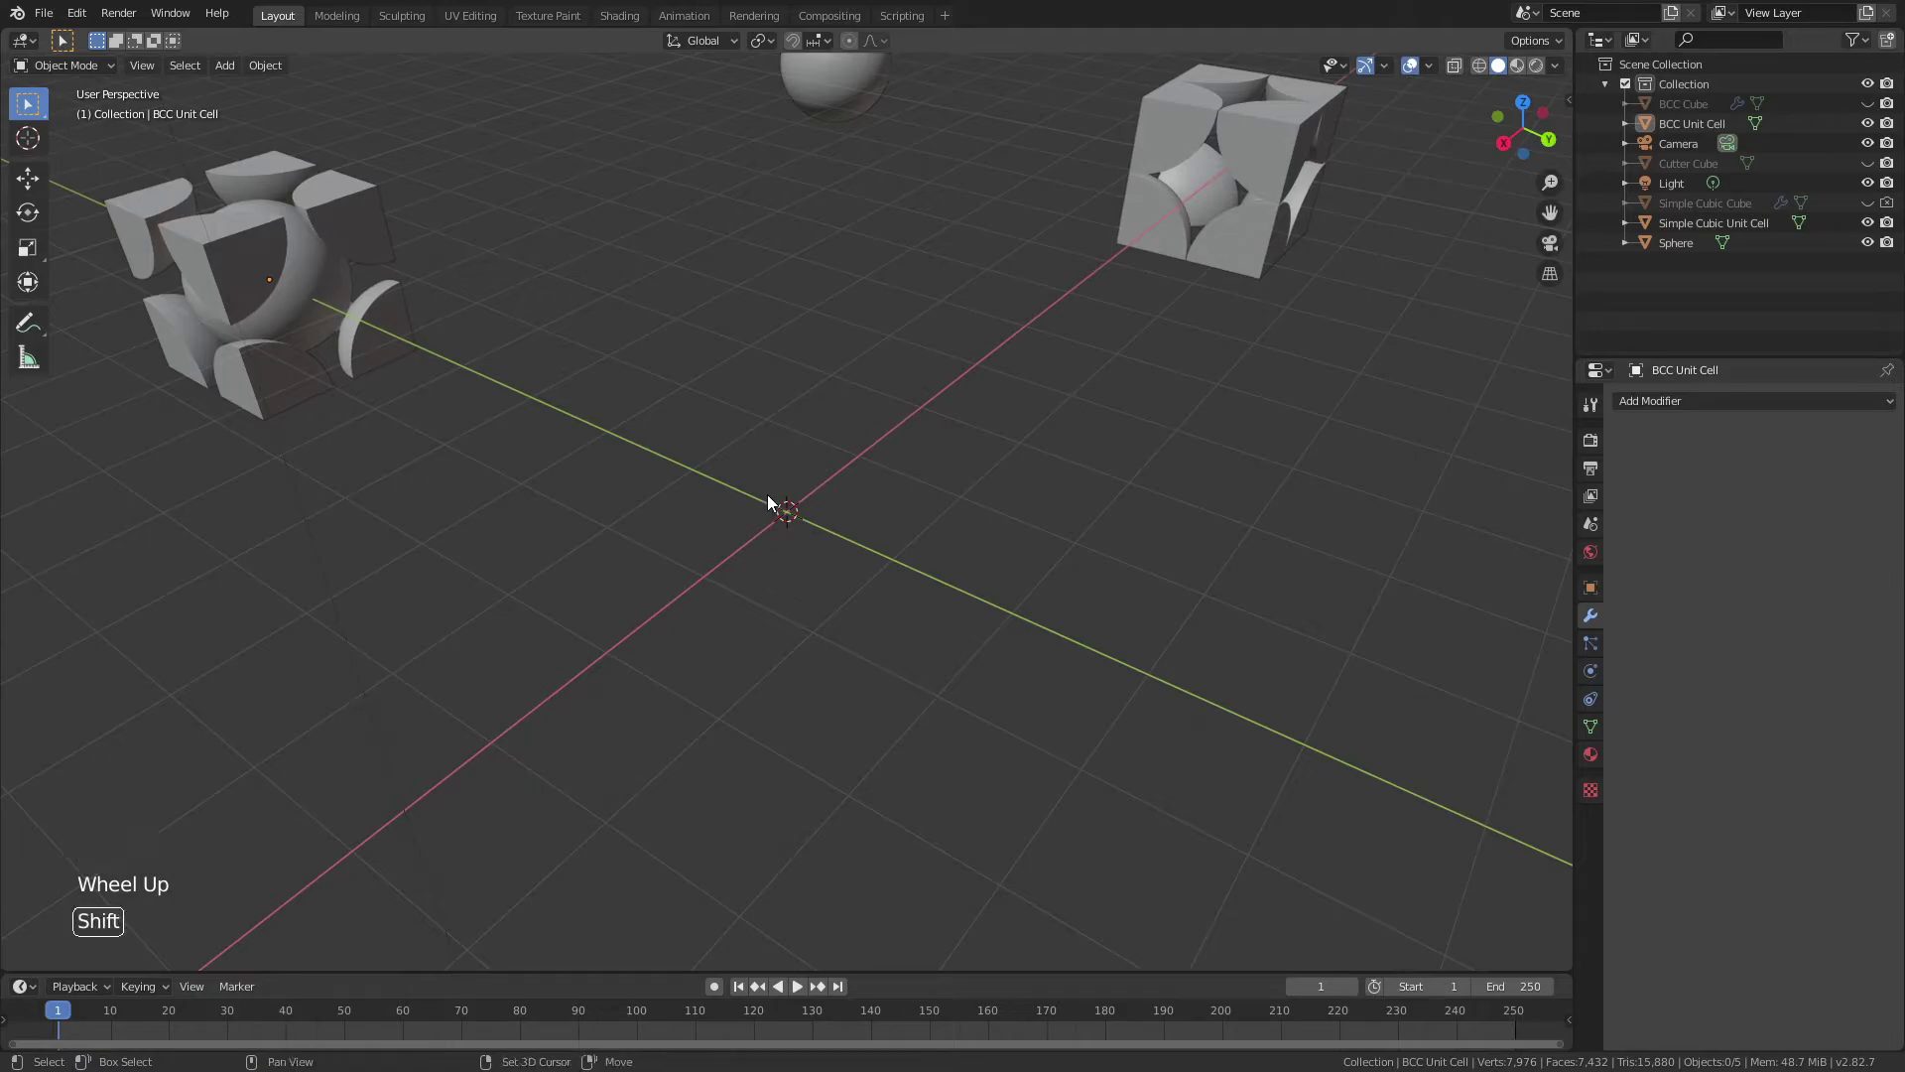
# - Add a new cube at the origin and subdivide its mesh once
pyautogui.hotkey('shift', 'a')
pyautogui.moveTo(776, 496)
pyautogui.click(896, 514)
pyautogui.press('Tab')
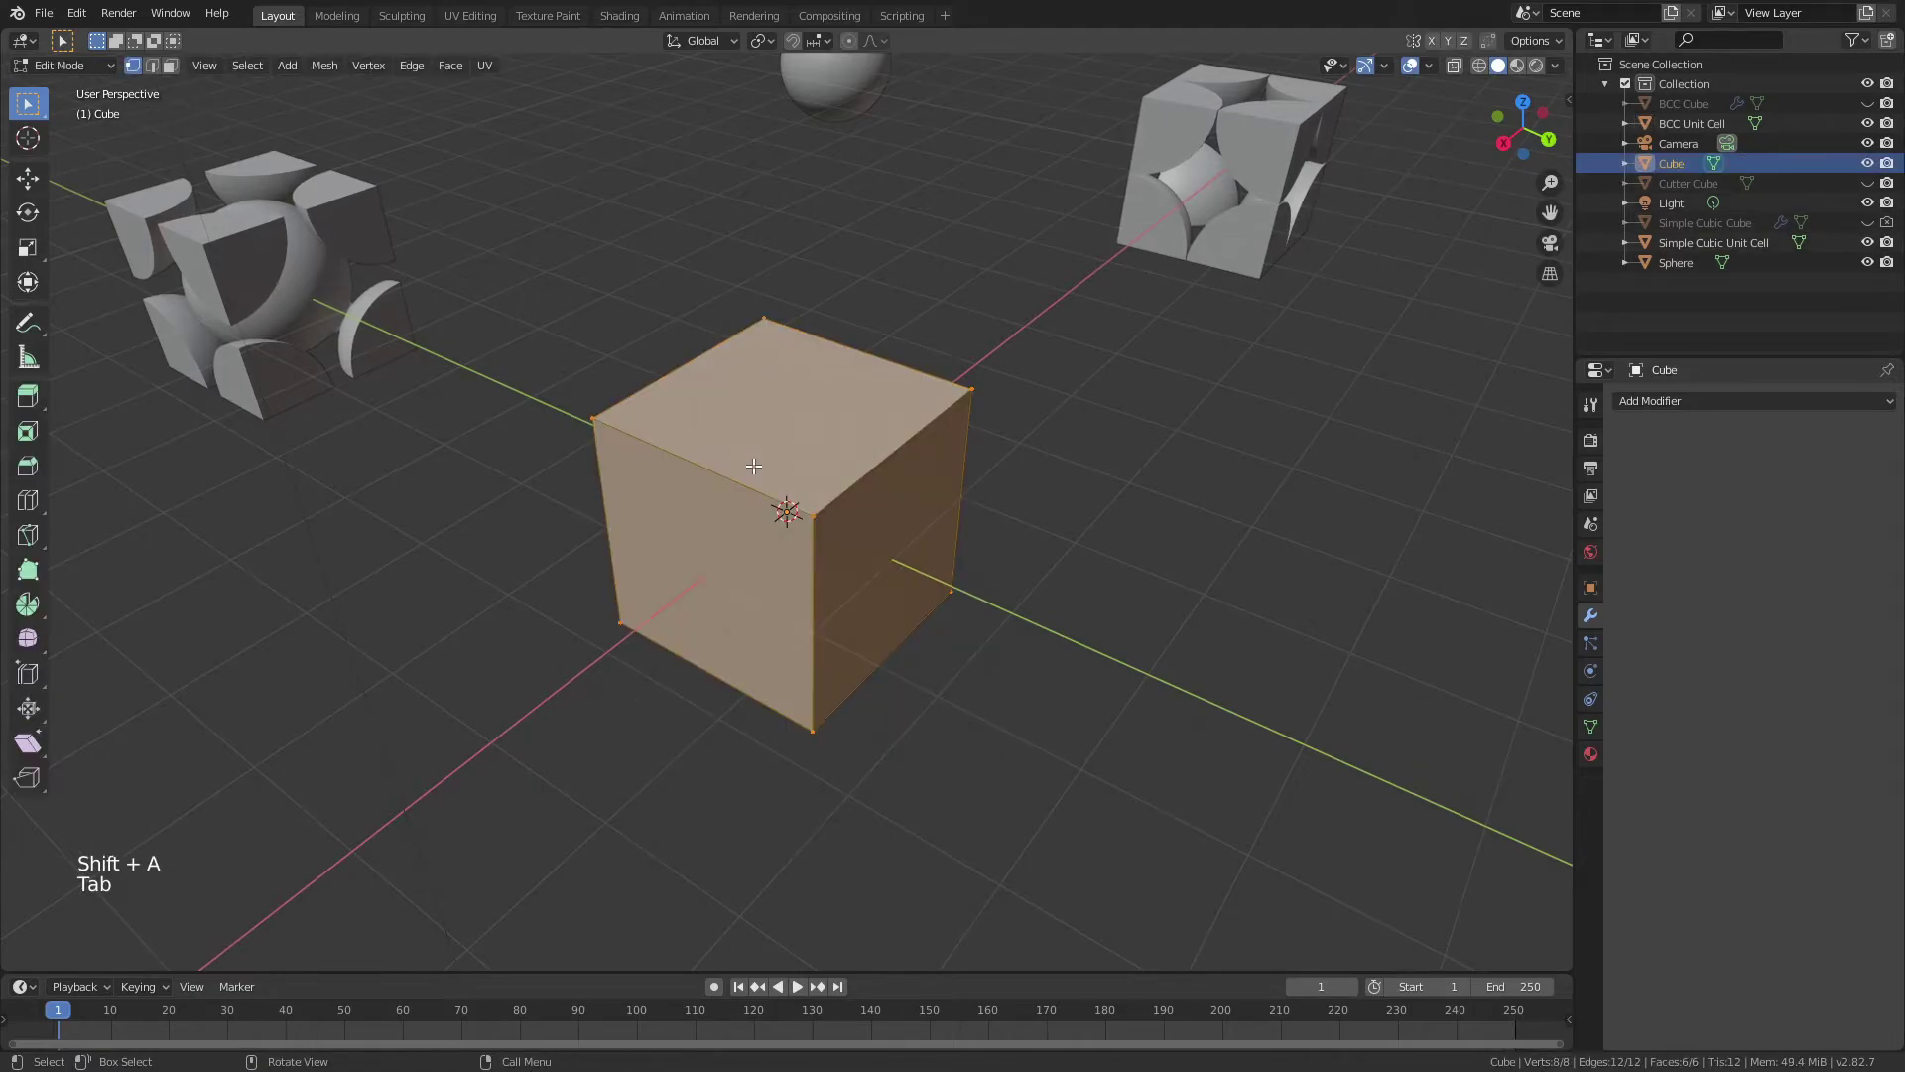
pyautogui.rightClick(753, 473)
pyautogui.click(753, 466)
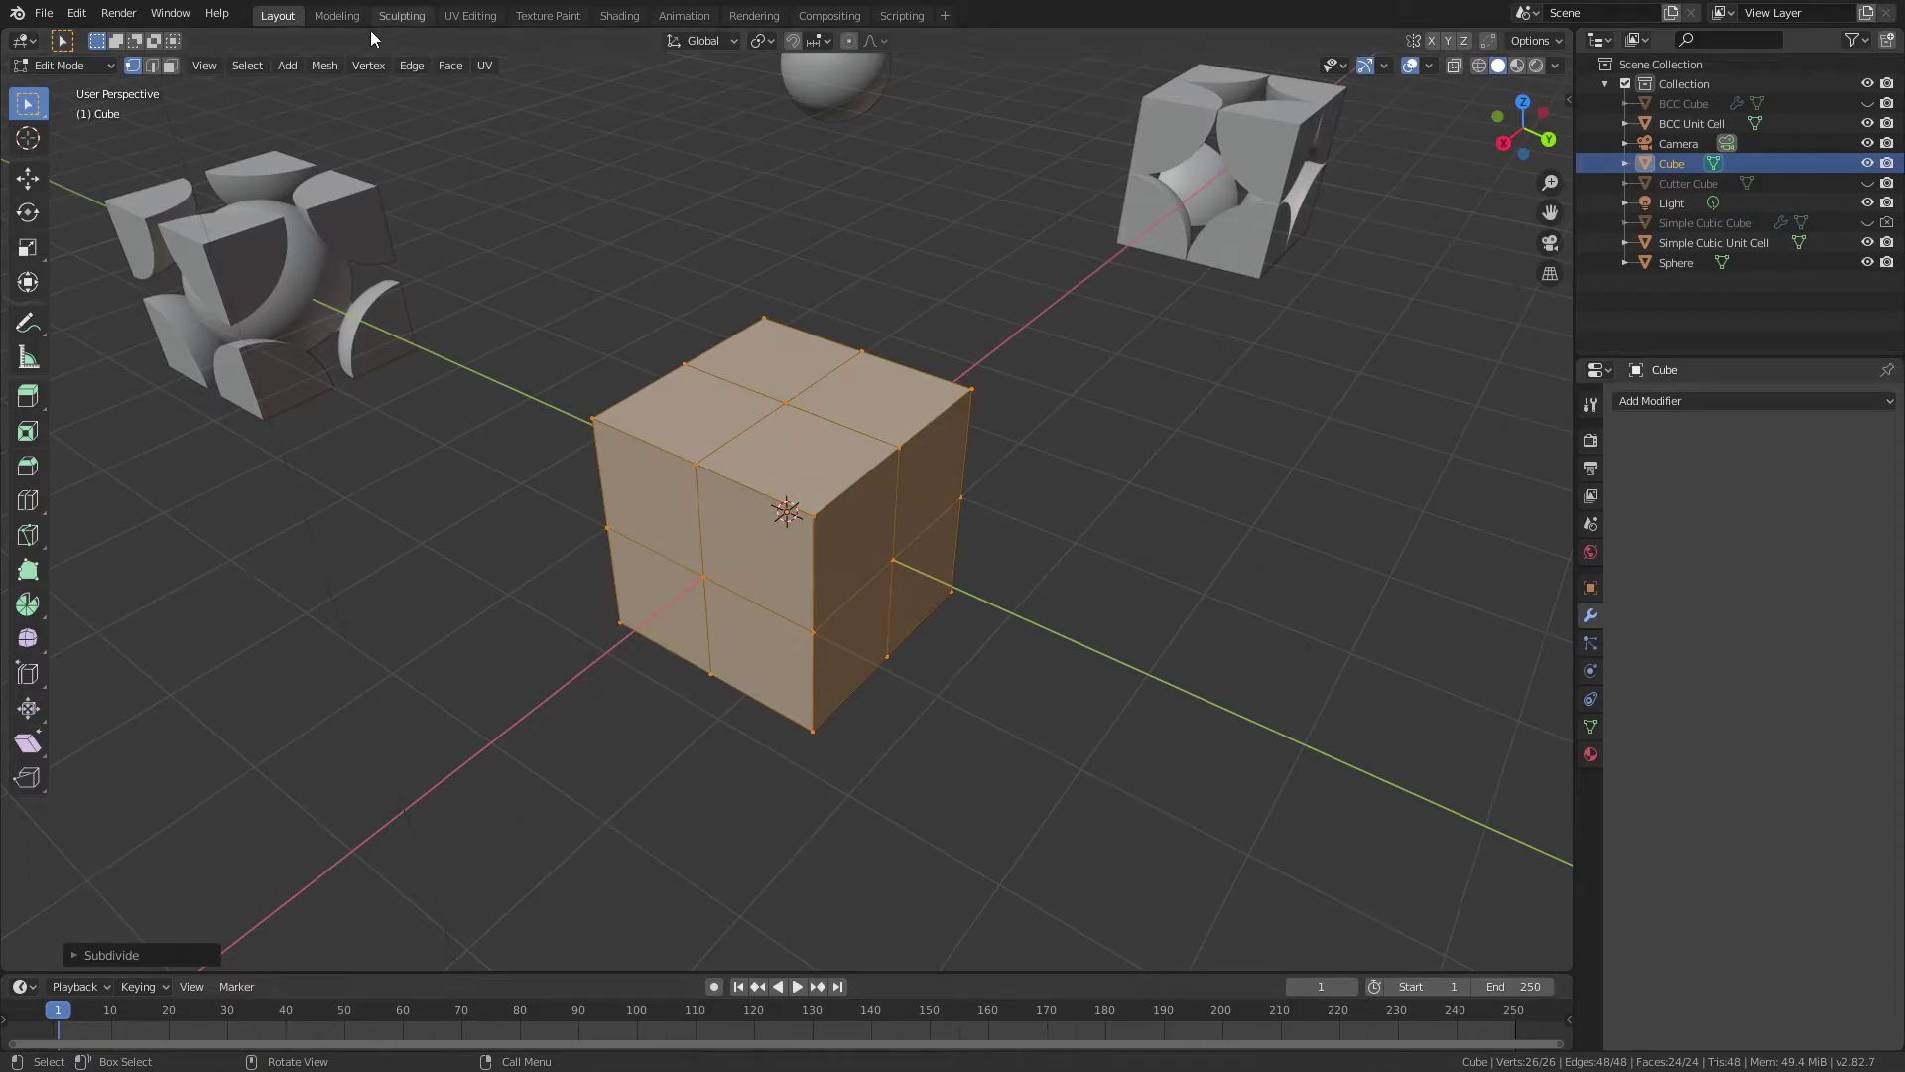
# - Select only the corner and face-centre vertices using Checker Deselect and invert
pyautogui.click(258, 72)
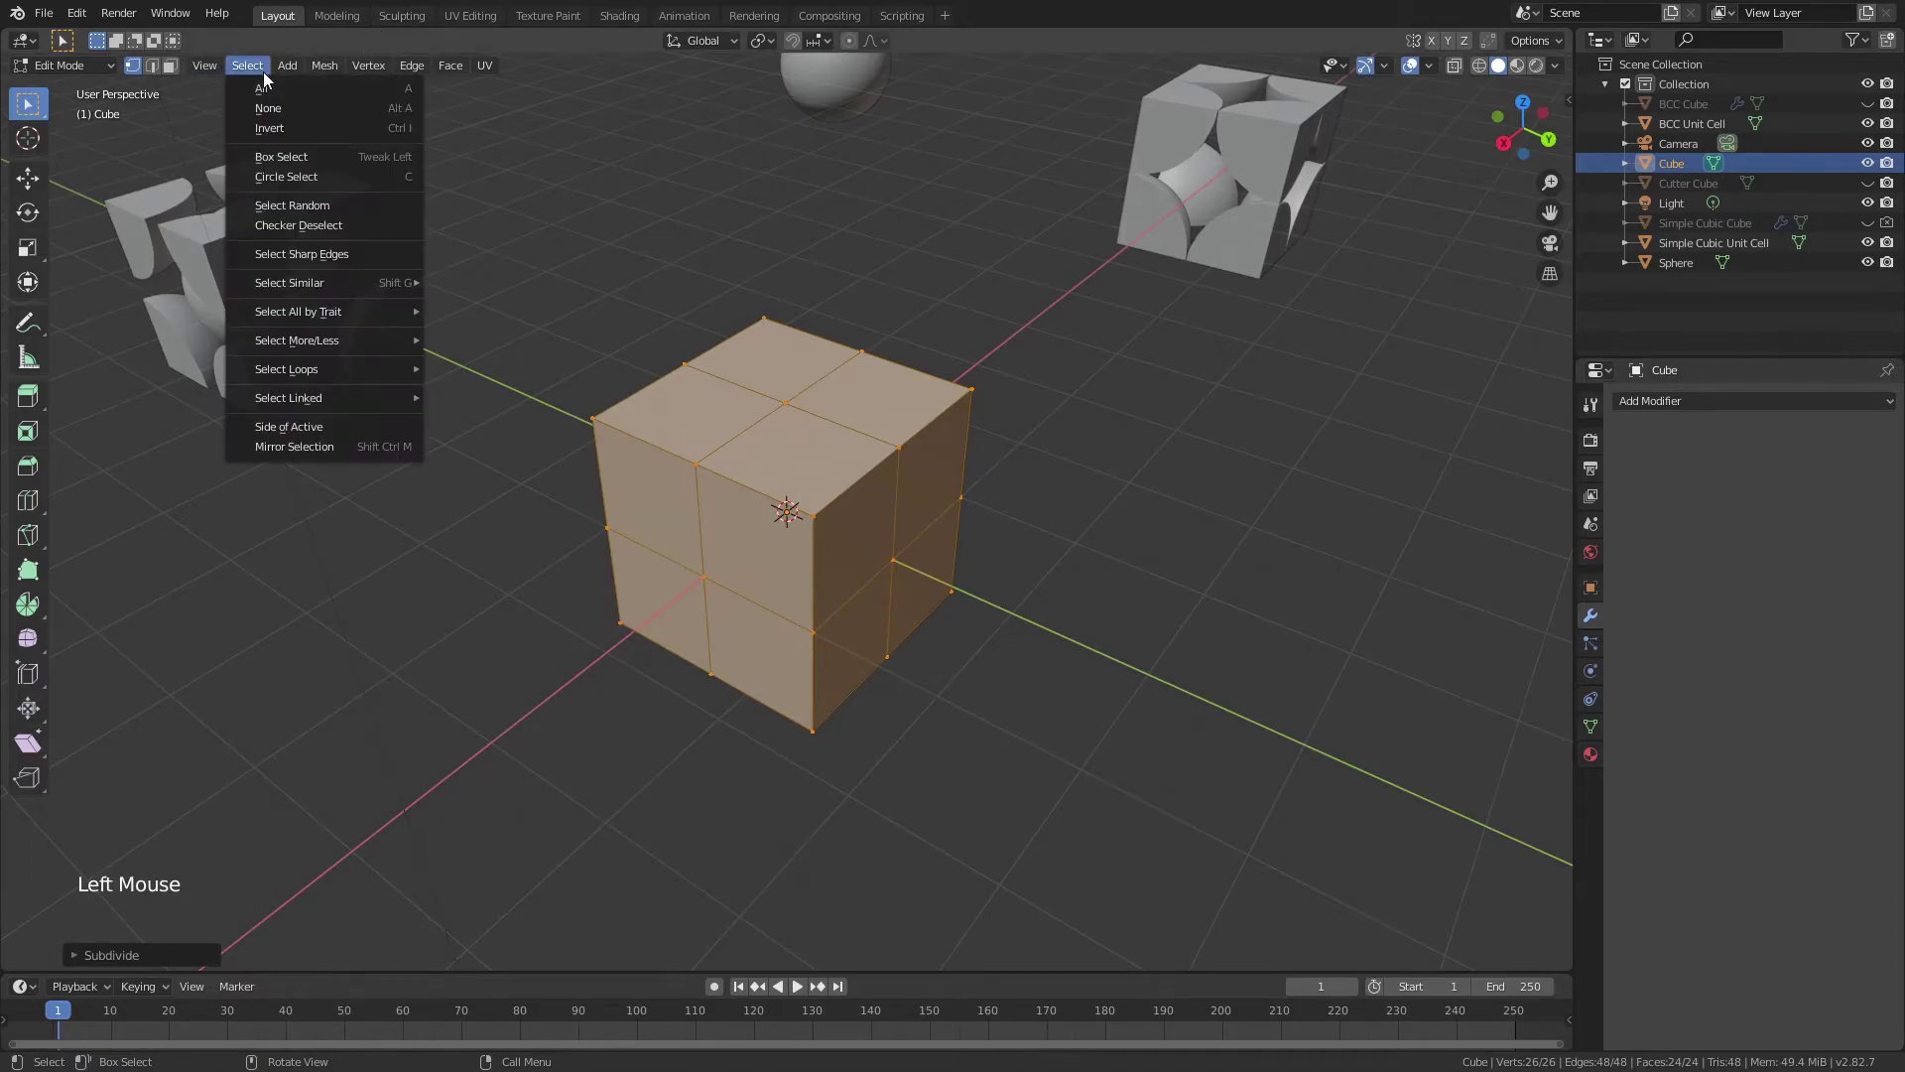
pyautogui.click(319, 229)
pyautogui.hotkey('ctrl', 'i')
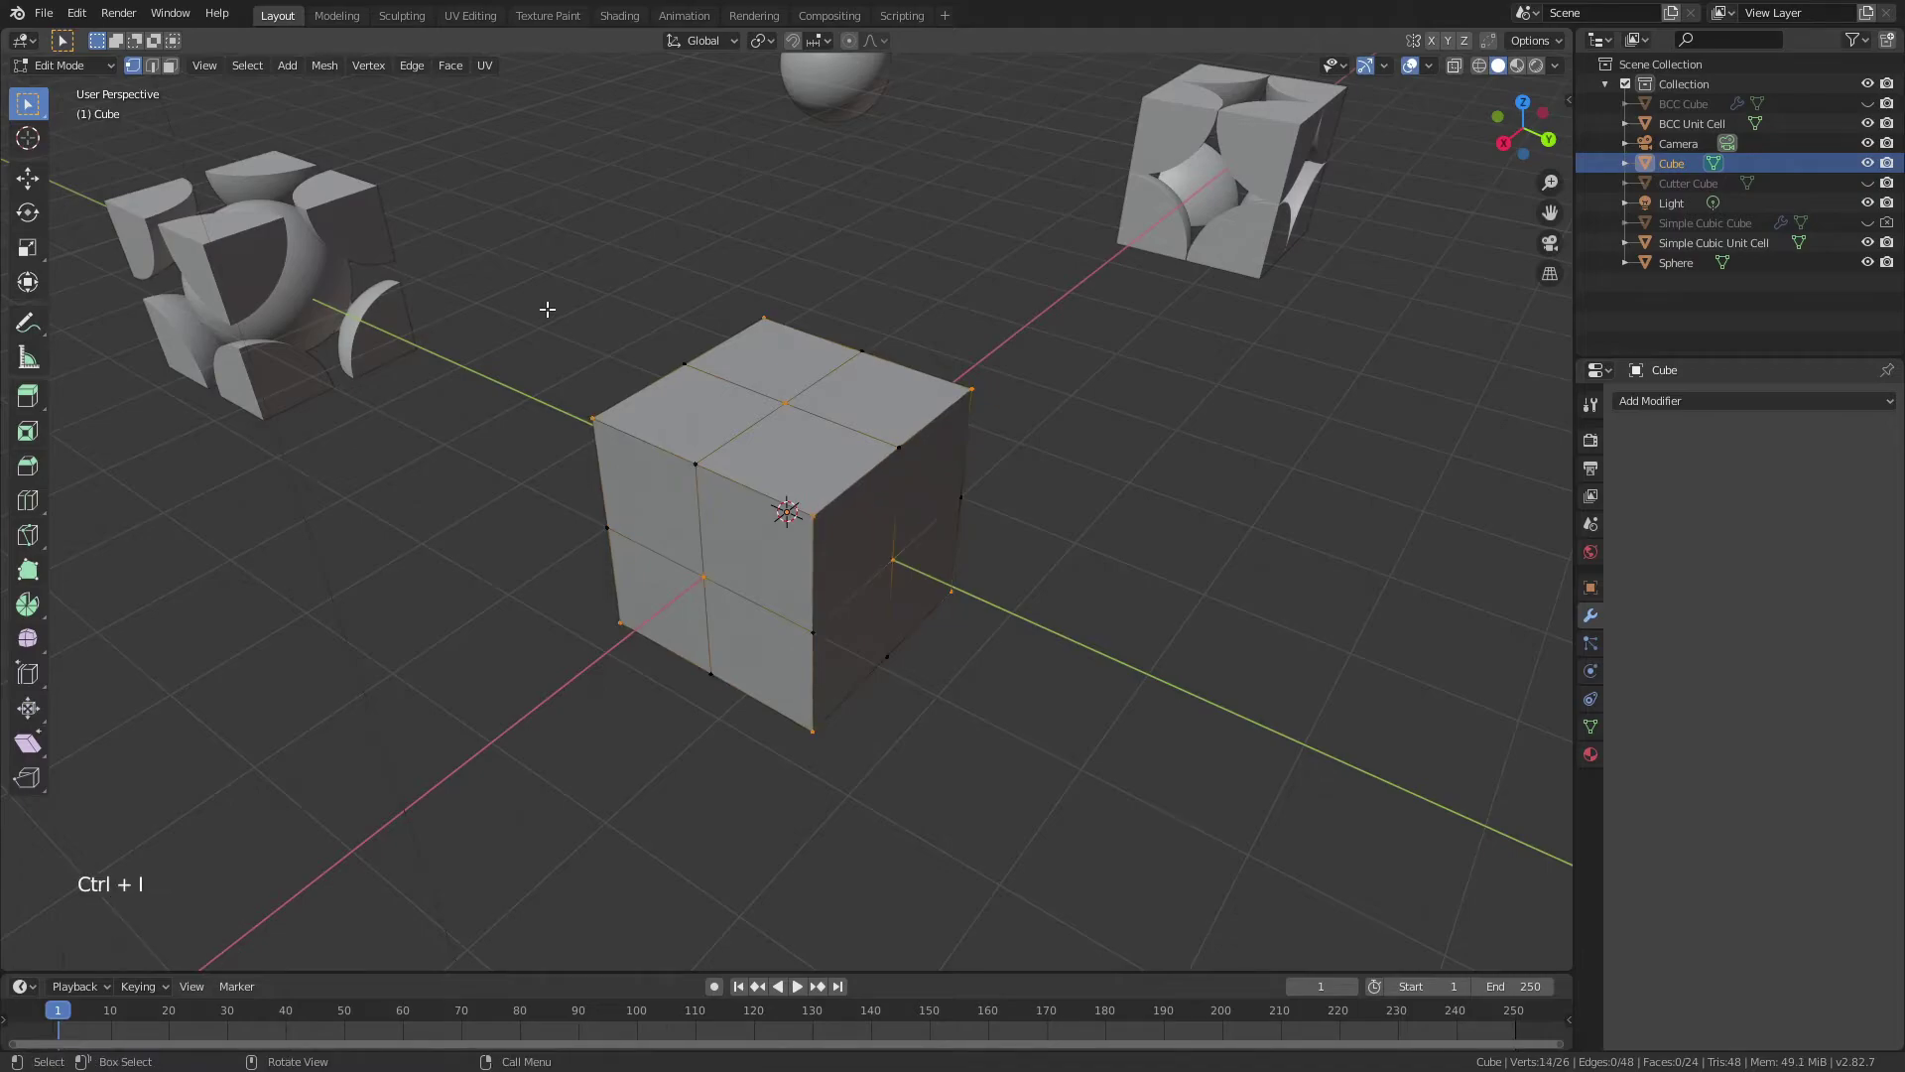
# - Assign the selected vertices to a new vertex group named FCC Points
pyautogui.click(1591, 728)
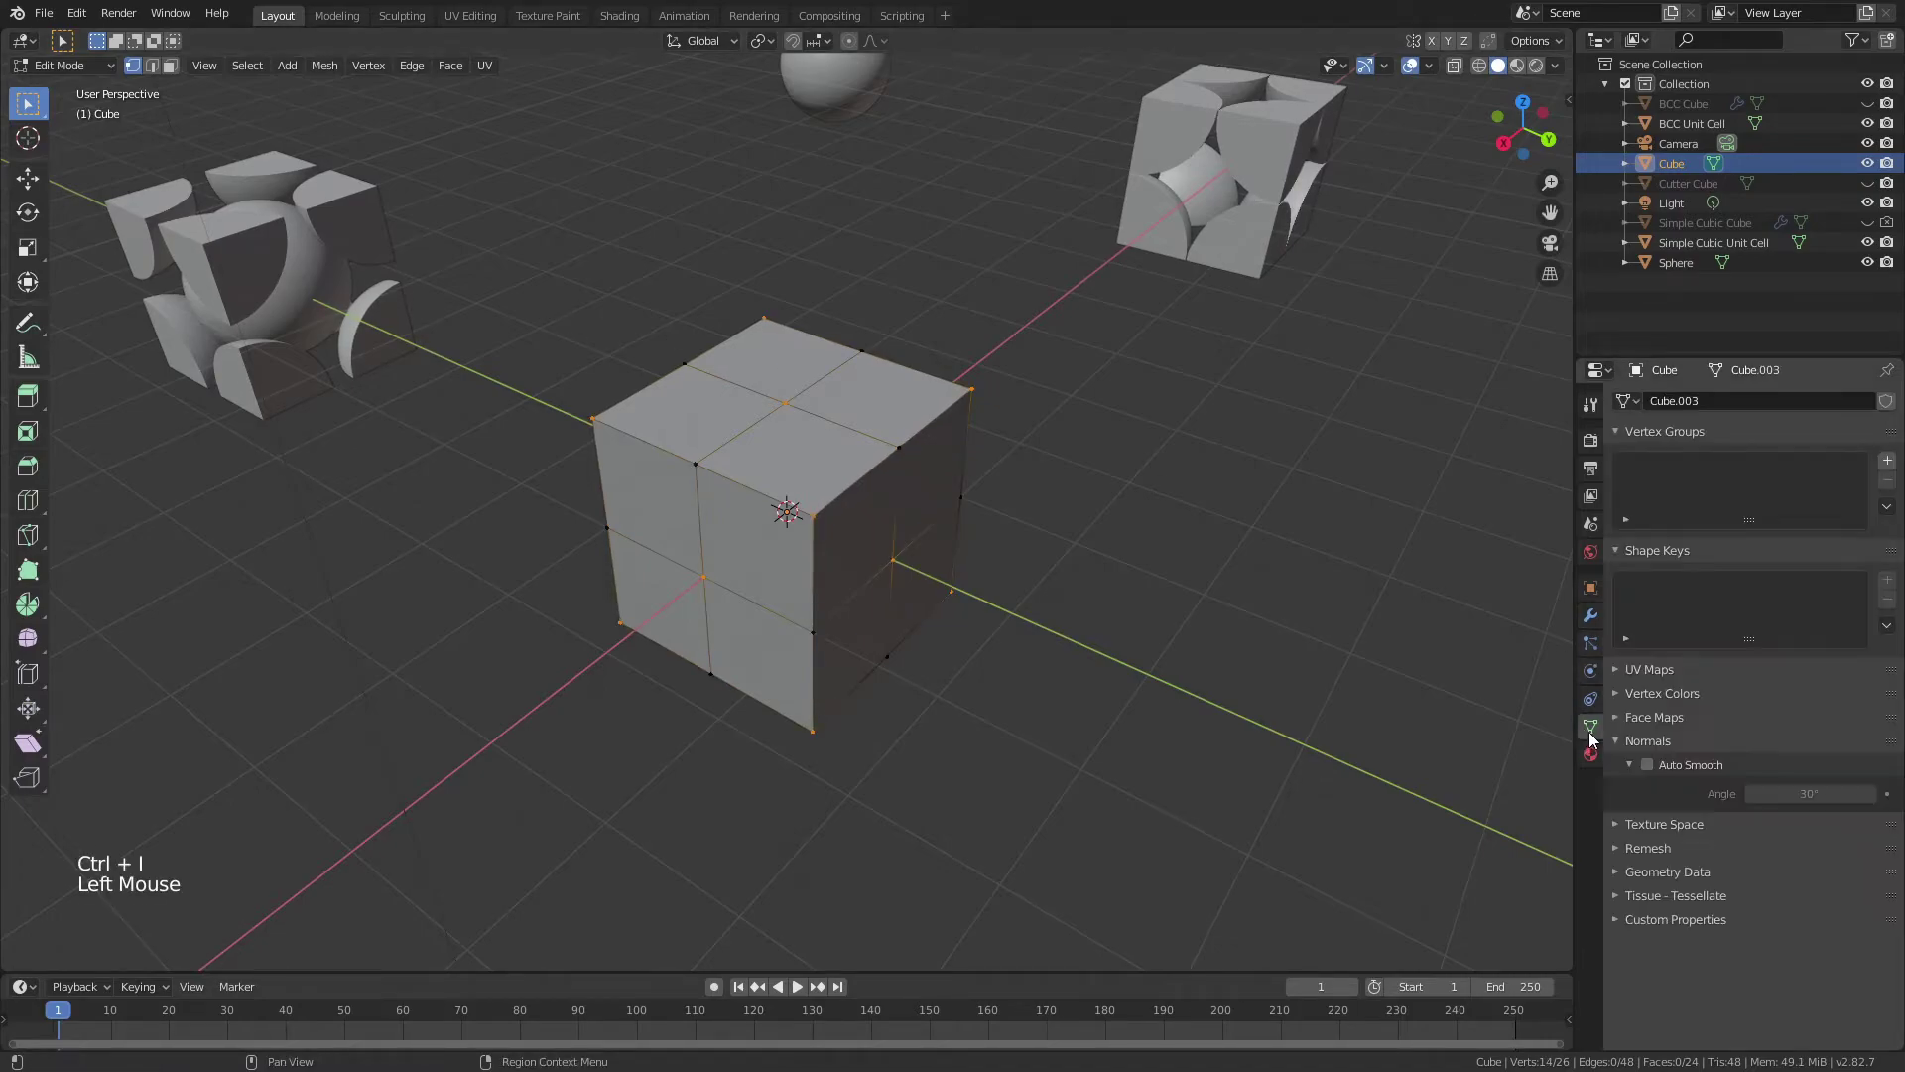
pyautogui.click(1886, 459)
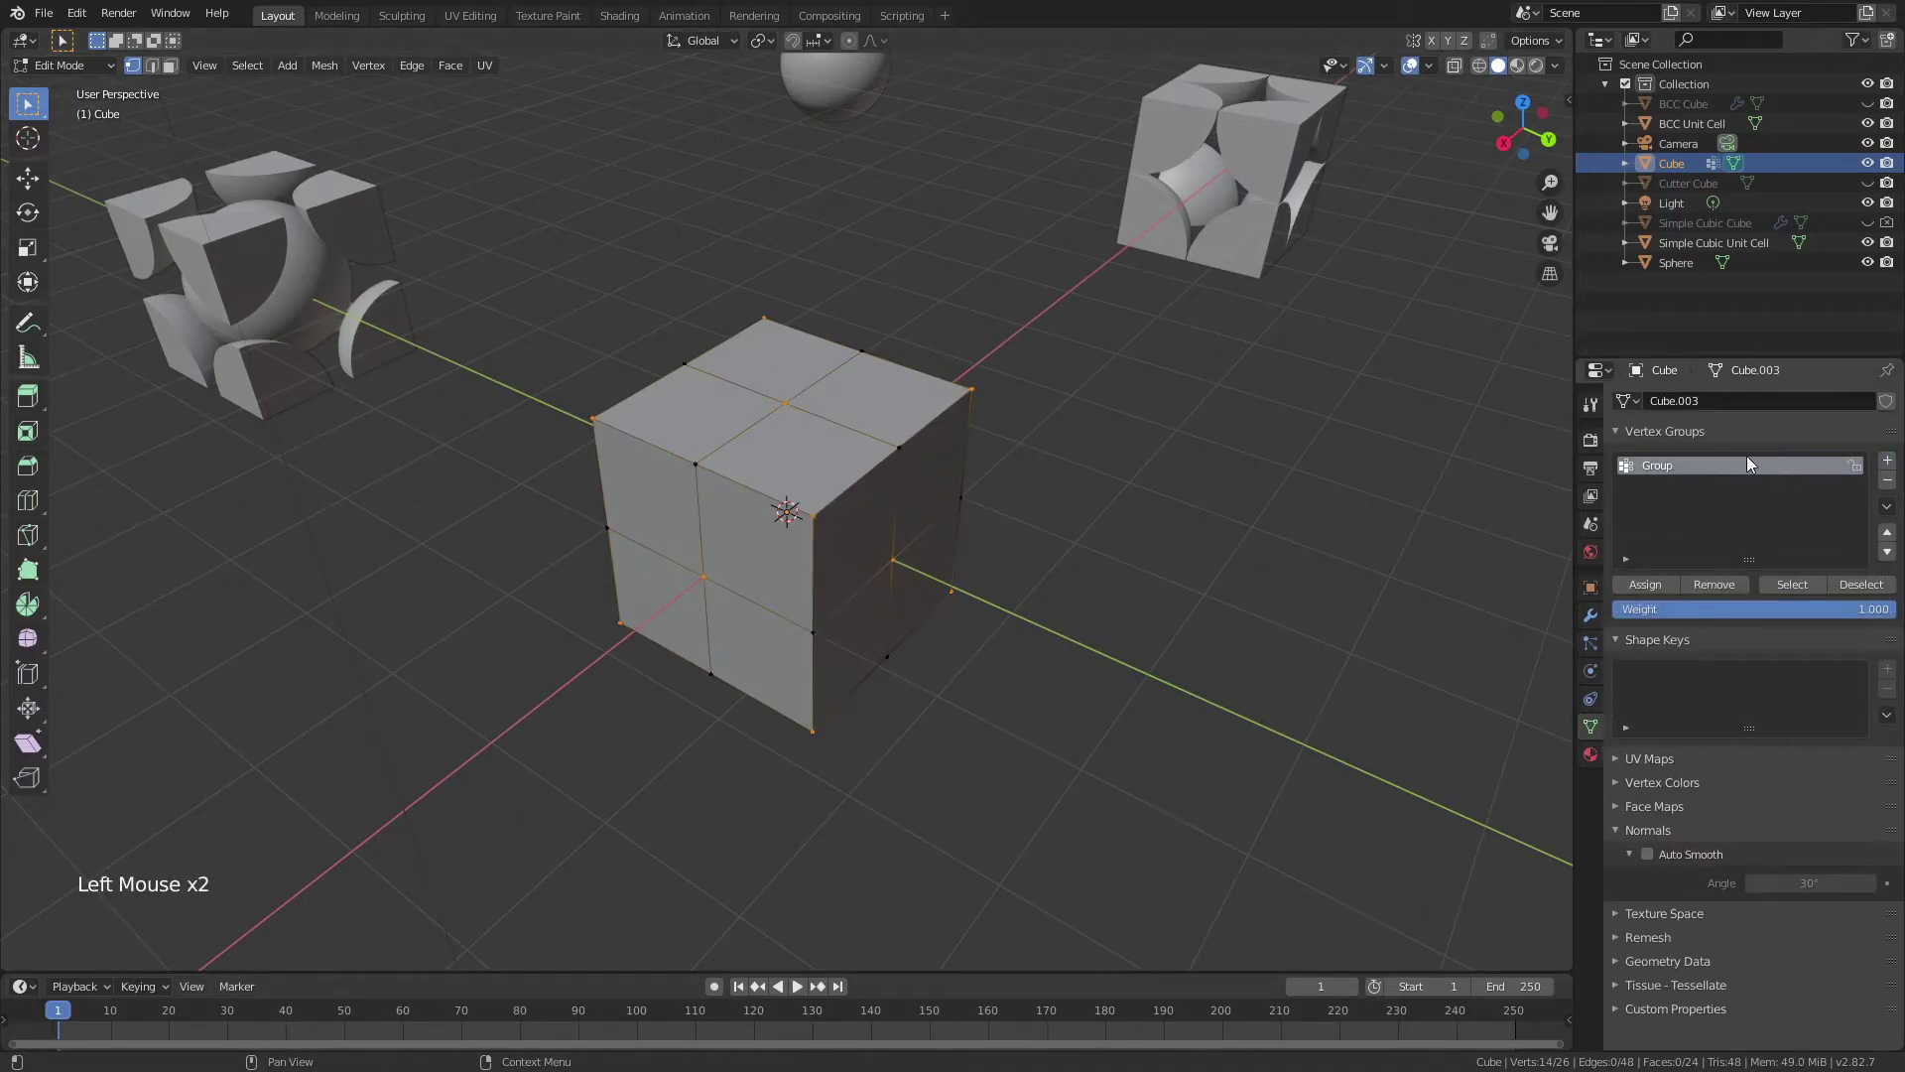
pyautogui.doubleClick(1669, 464)
pyautogui.click(1672, 466)
pyautogui.write('FCC')
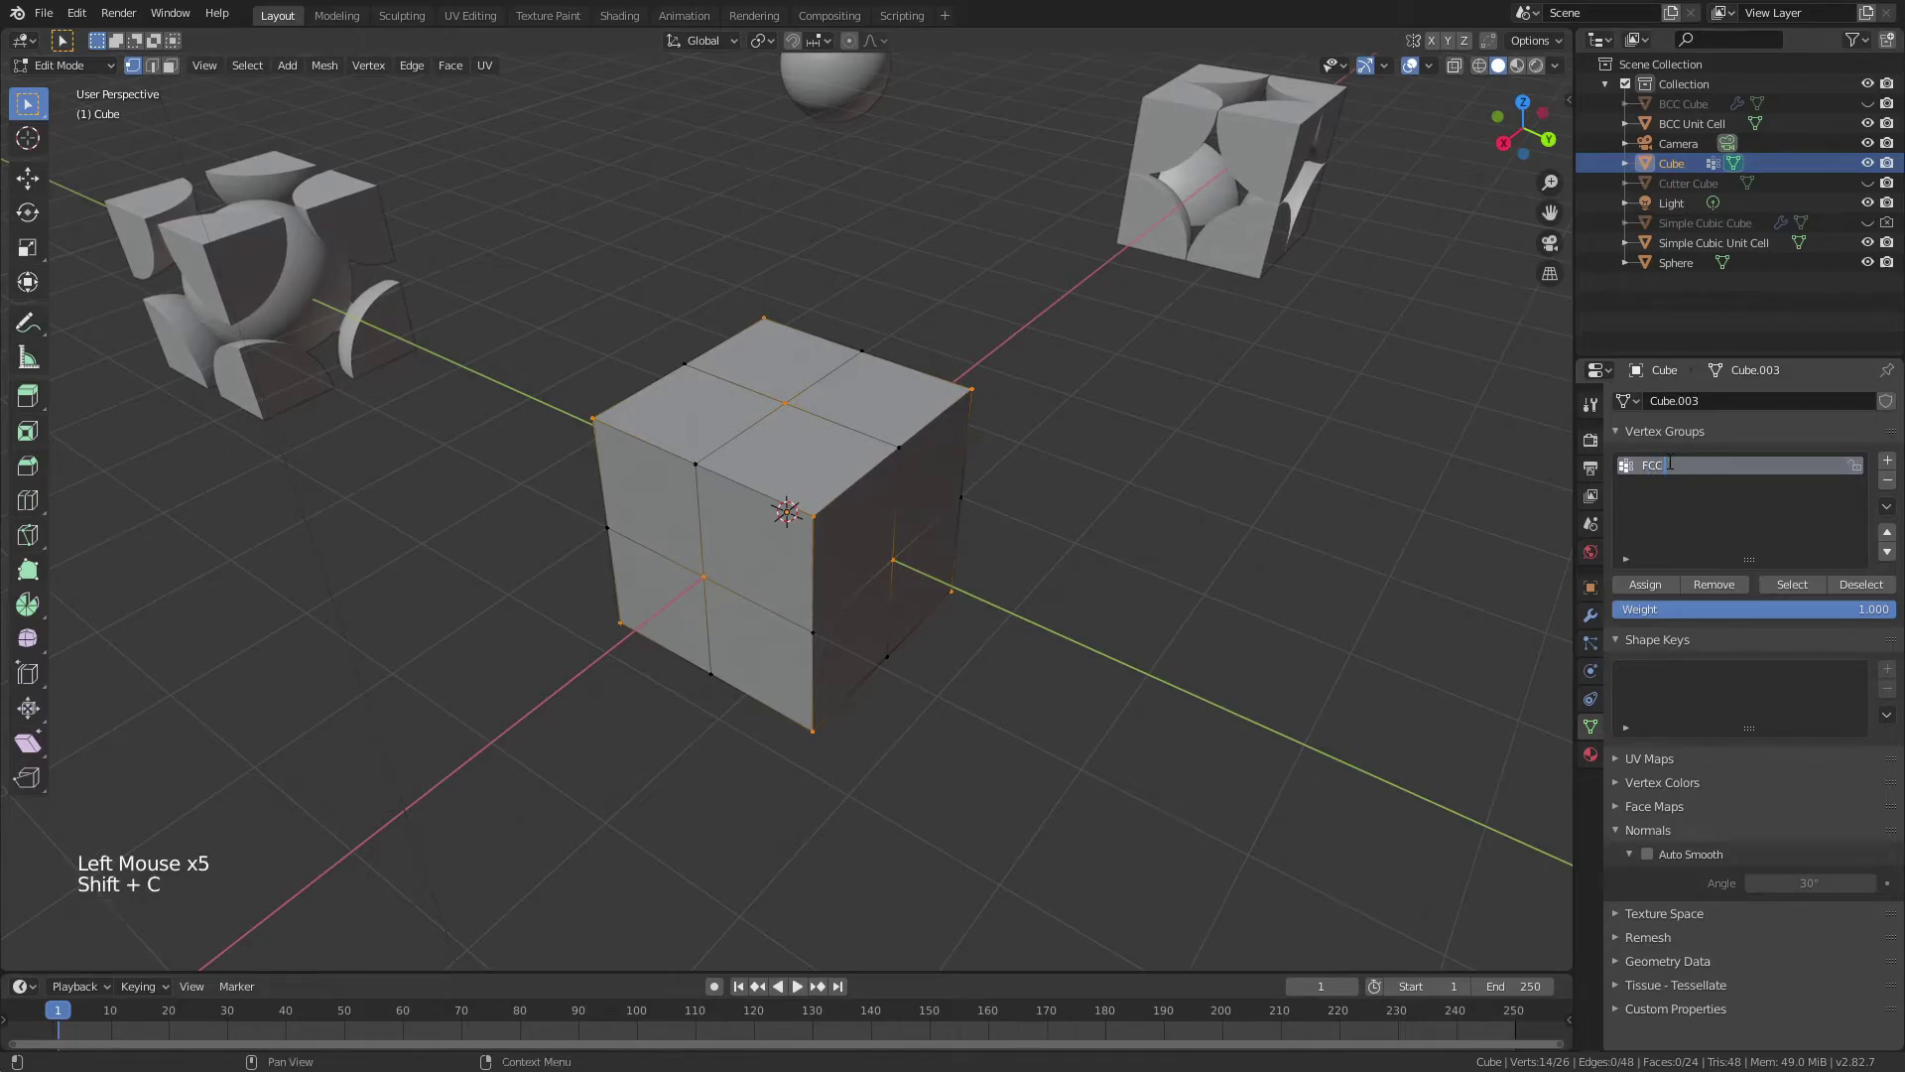
pyautogui.write(' Foints')
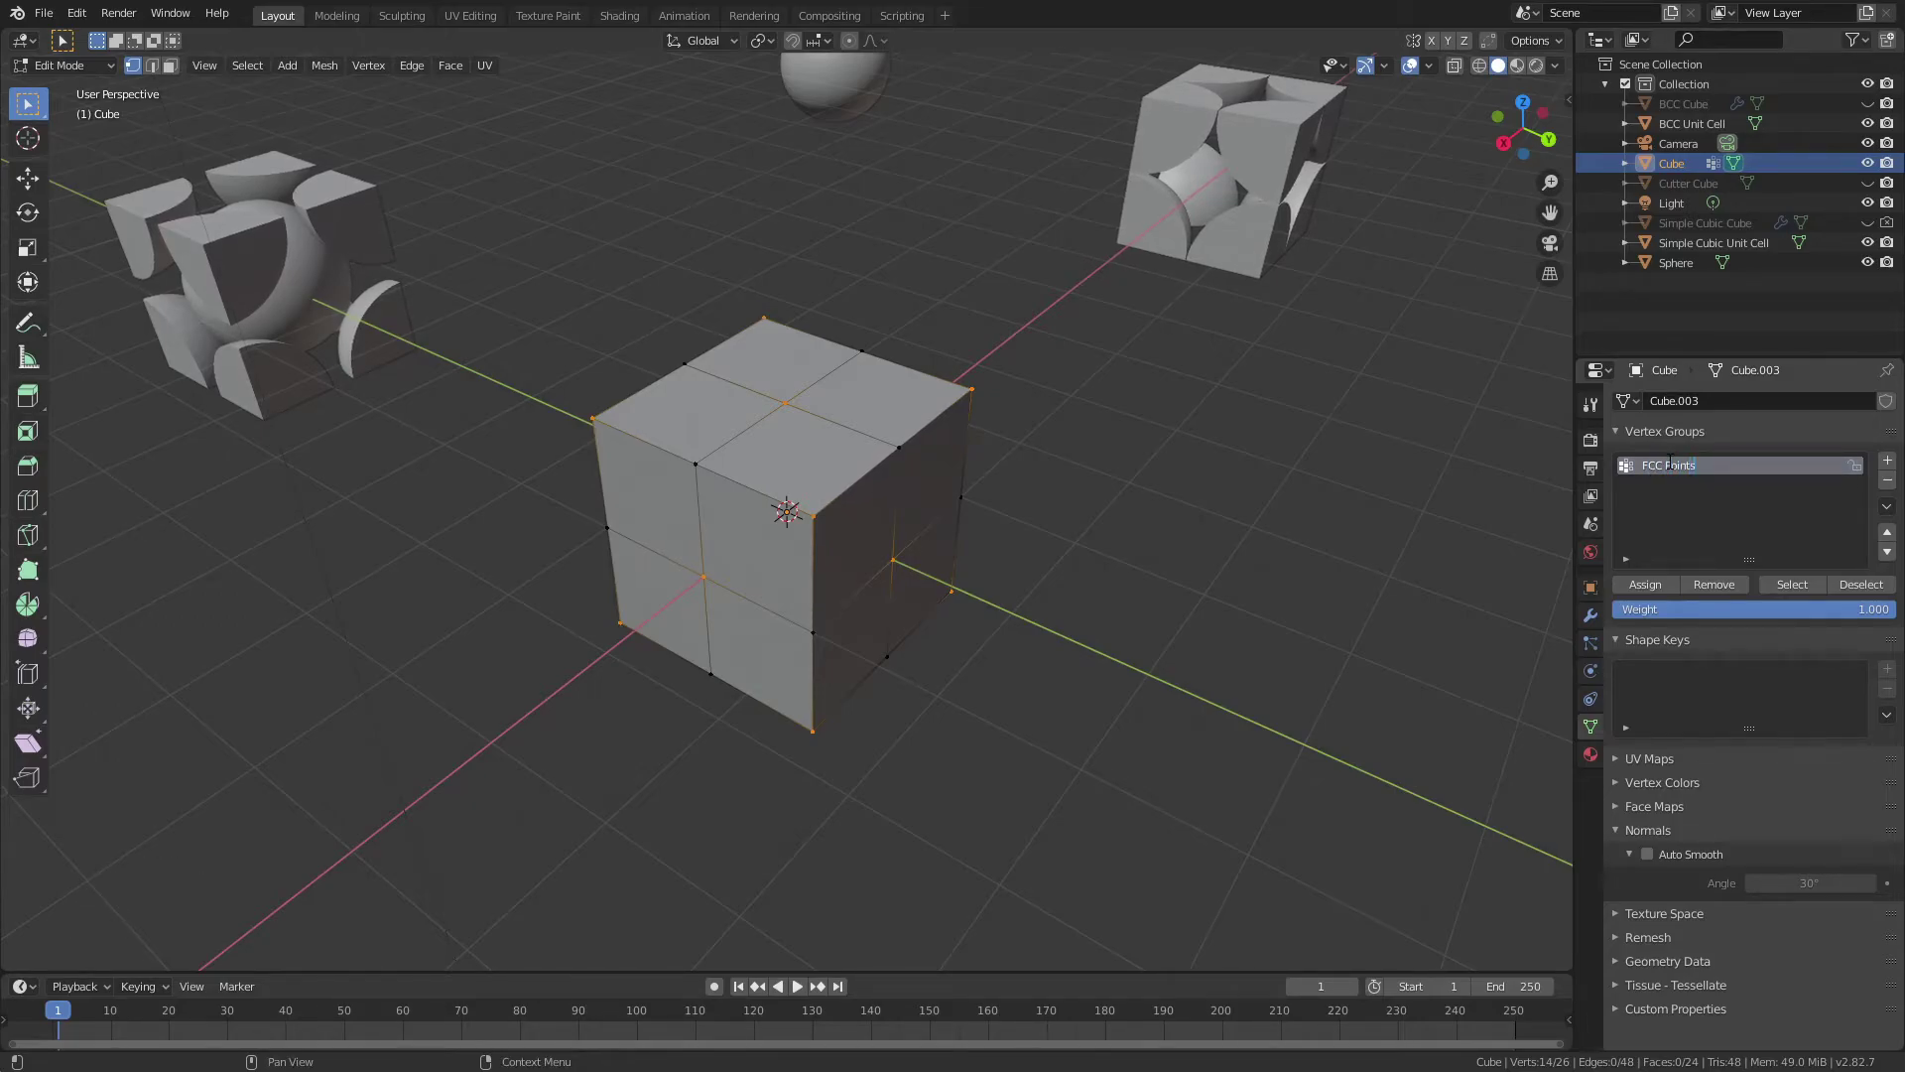
pyautogui.click(1639, 586)
pyautogui.press('Tab')
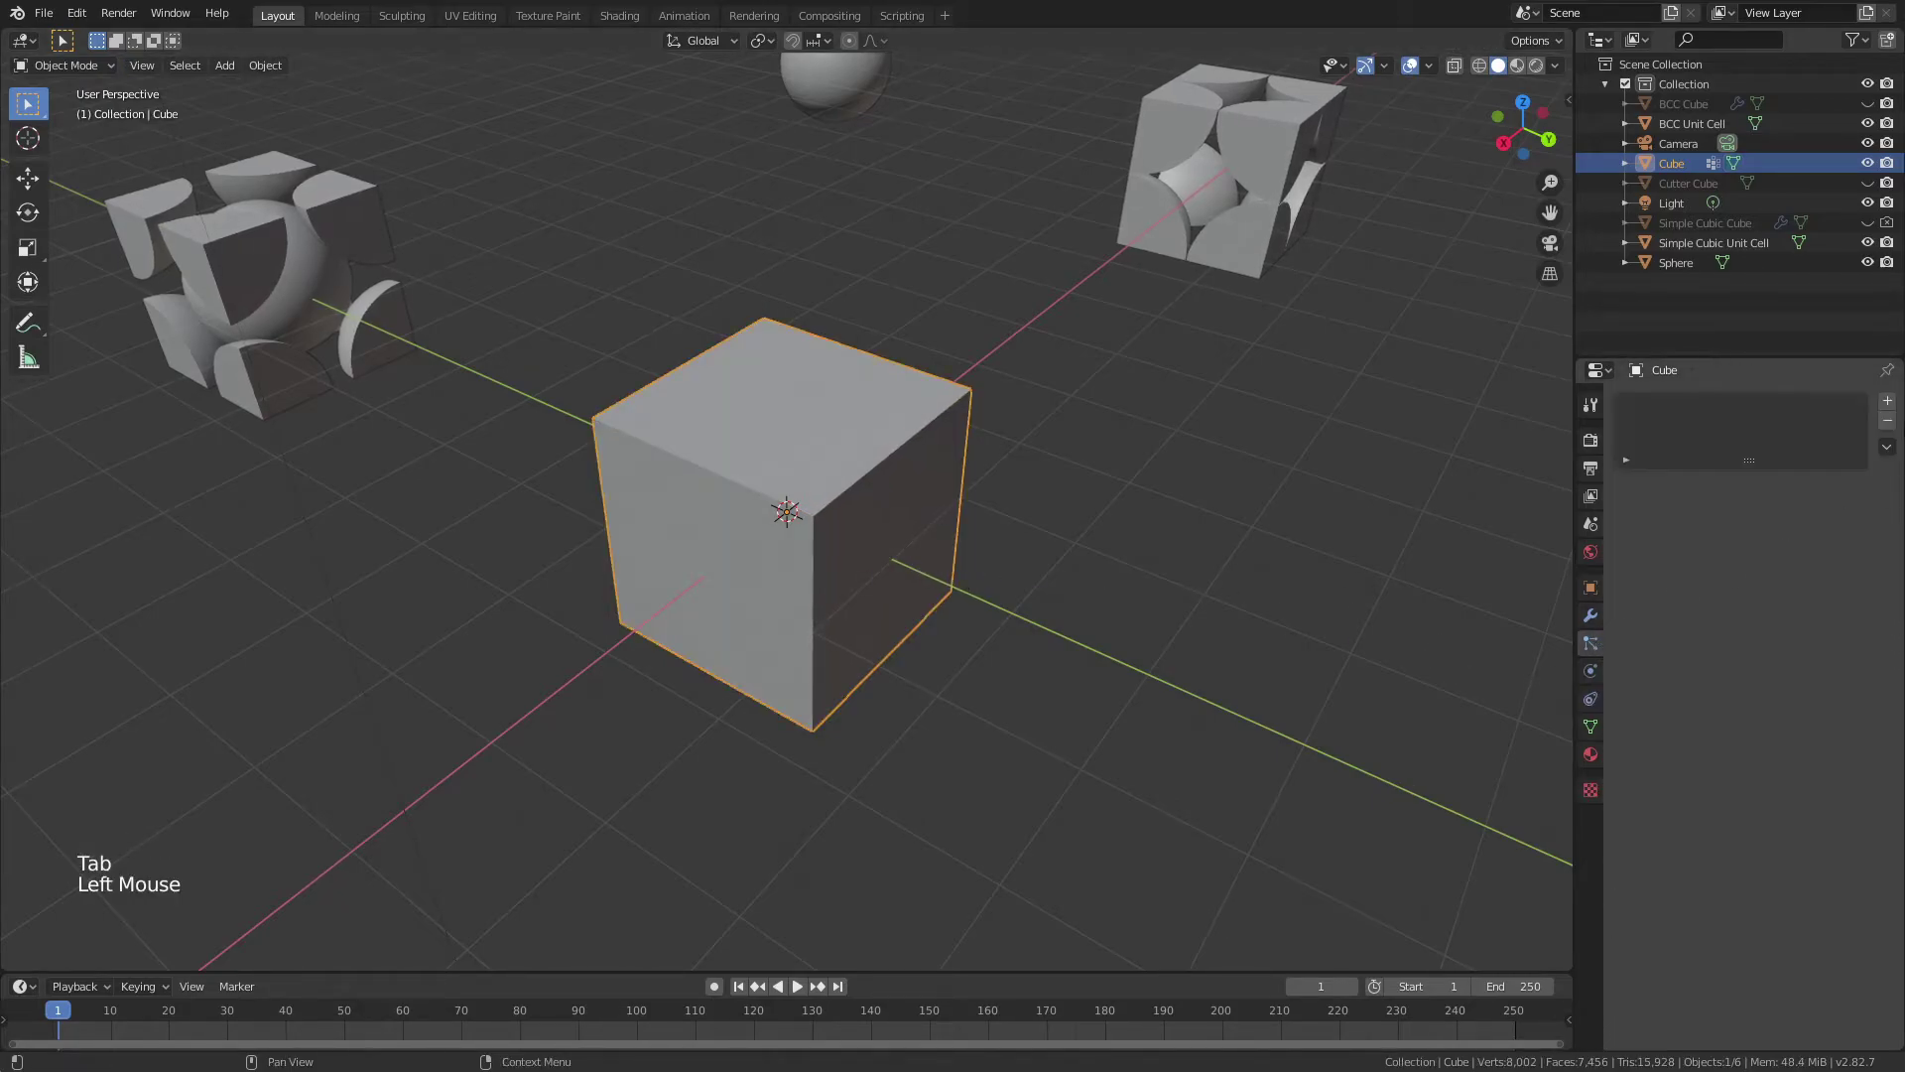
# - Add a Hair particle system to the cube with 14 particles emitted from vertices
pyautogui.click(1887, 401)
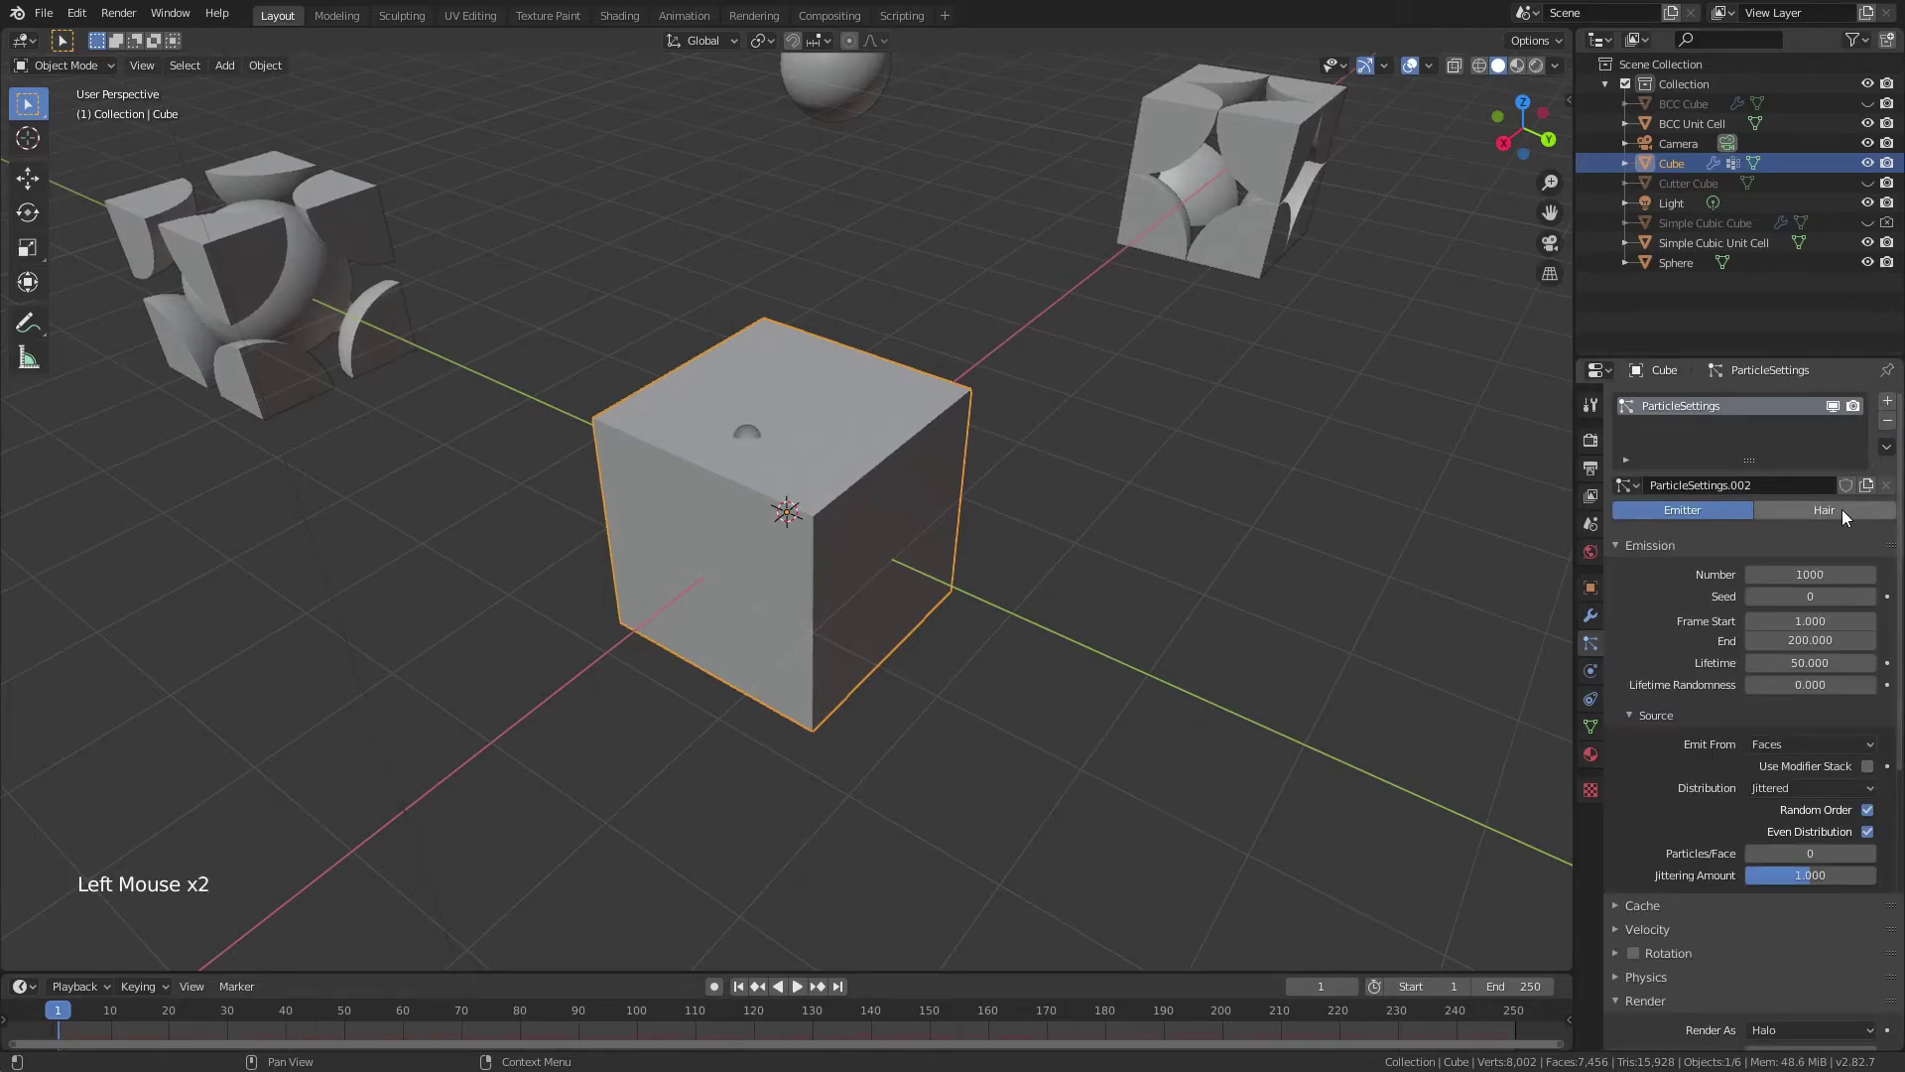
pyautogui.click(1842, 509)
pyautogui.click(1801, 592)
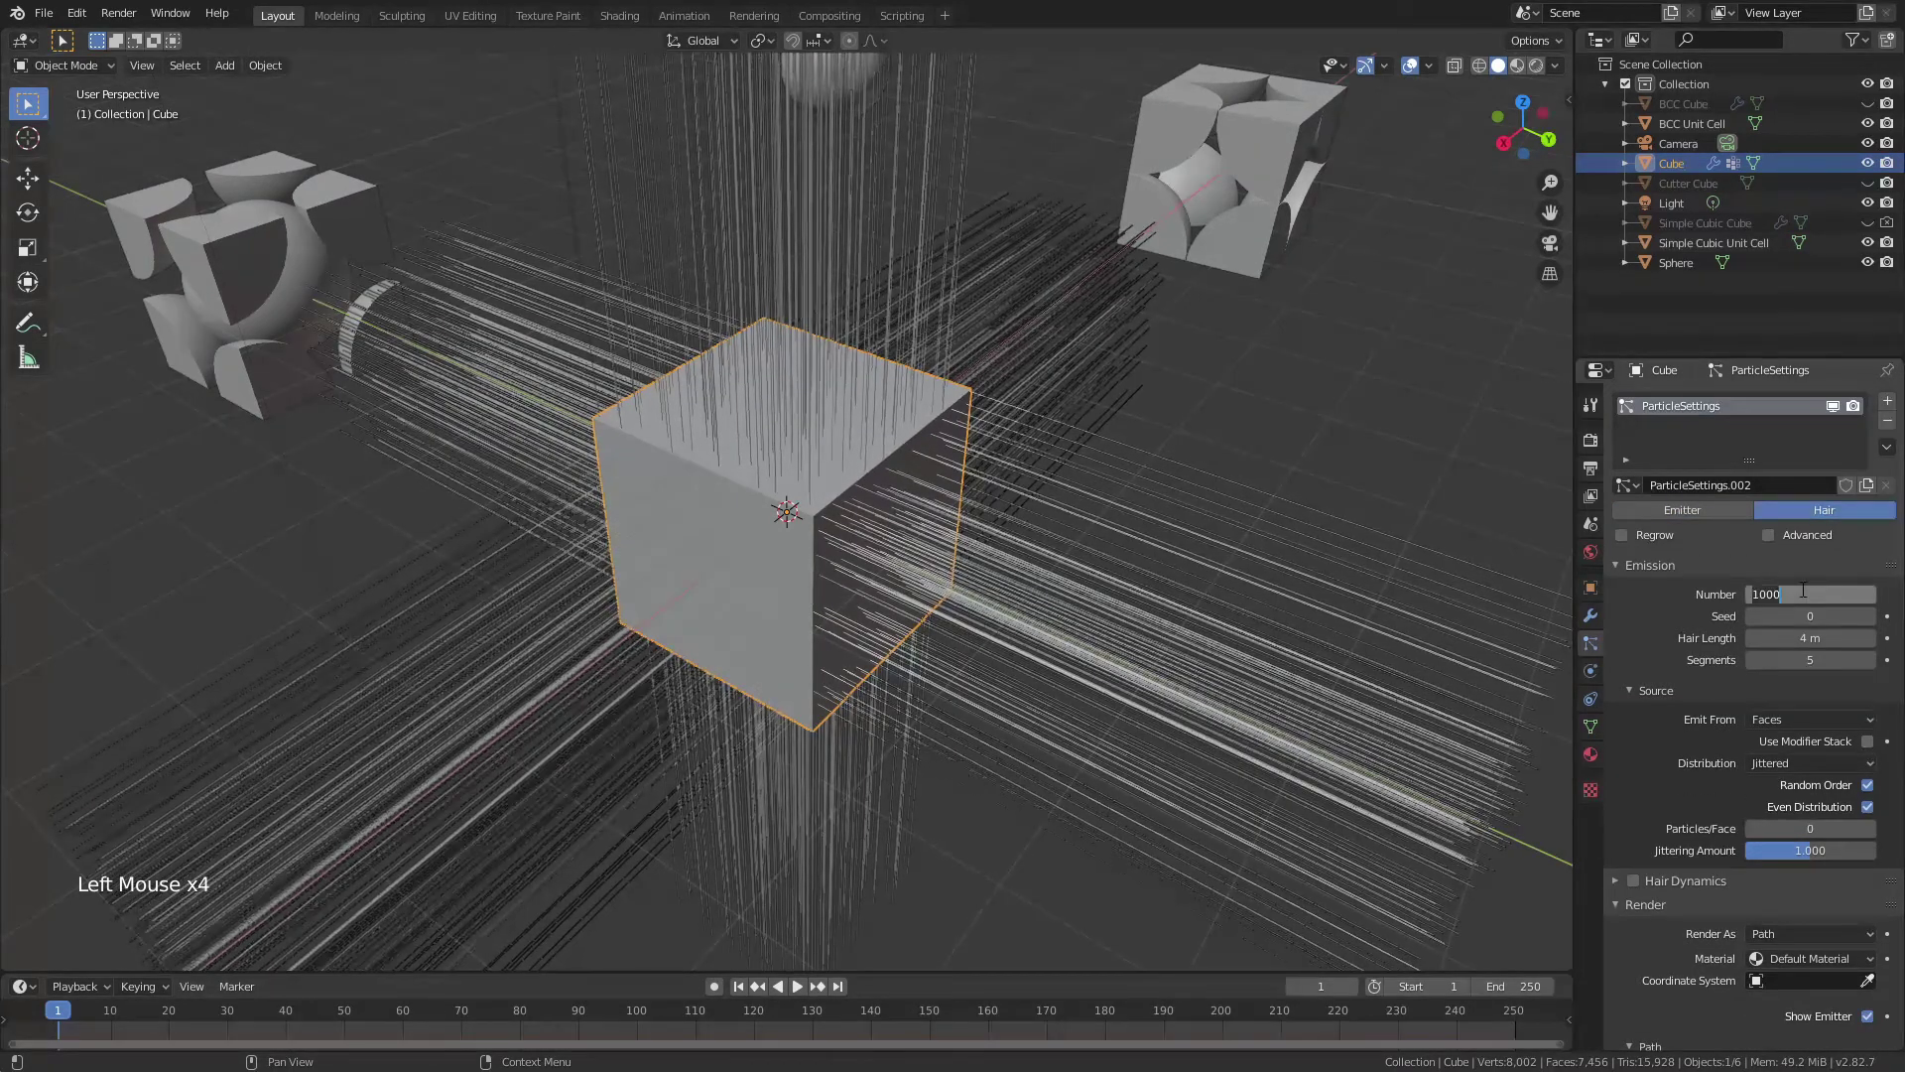
pyautogui.write('14')
pyautogui.press('Return')
pyautogui.click(1784, 718)
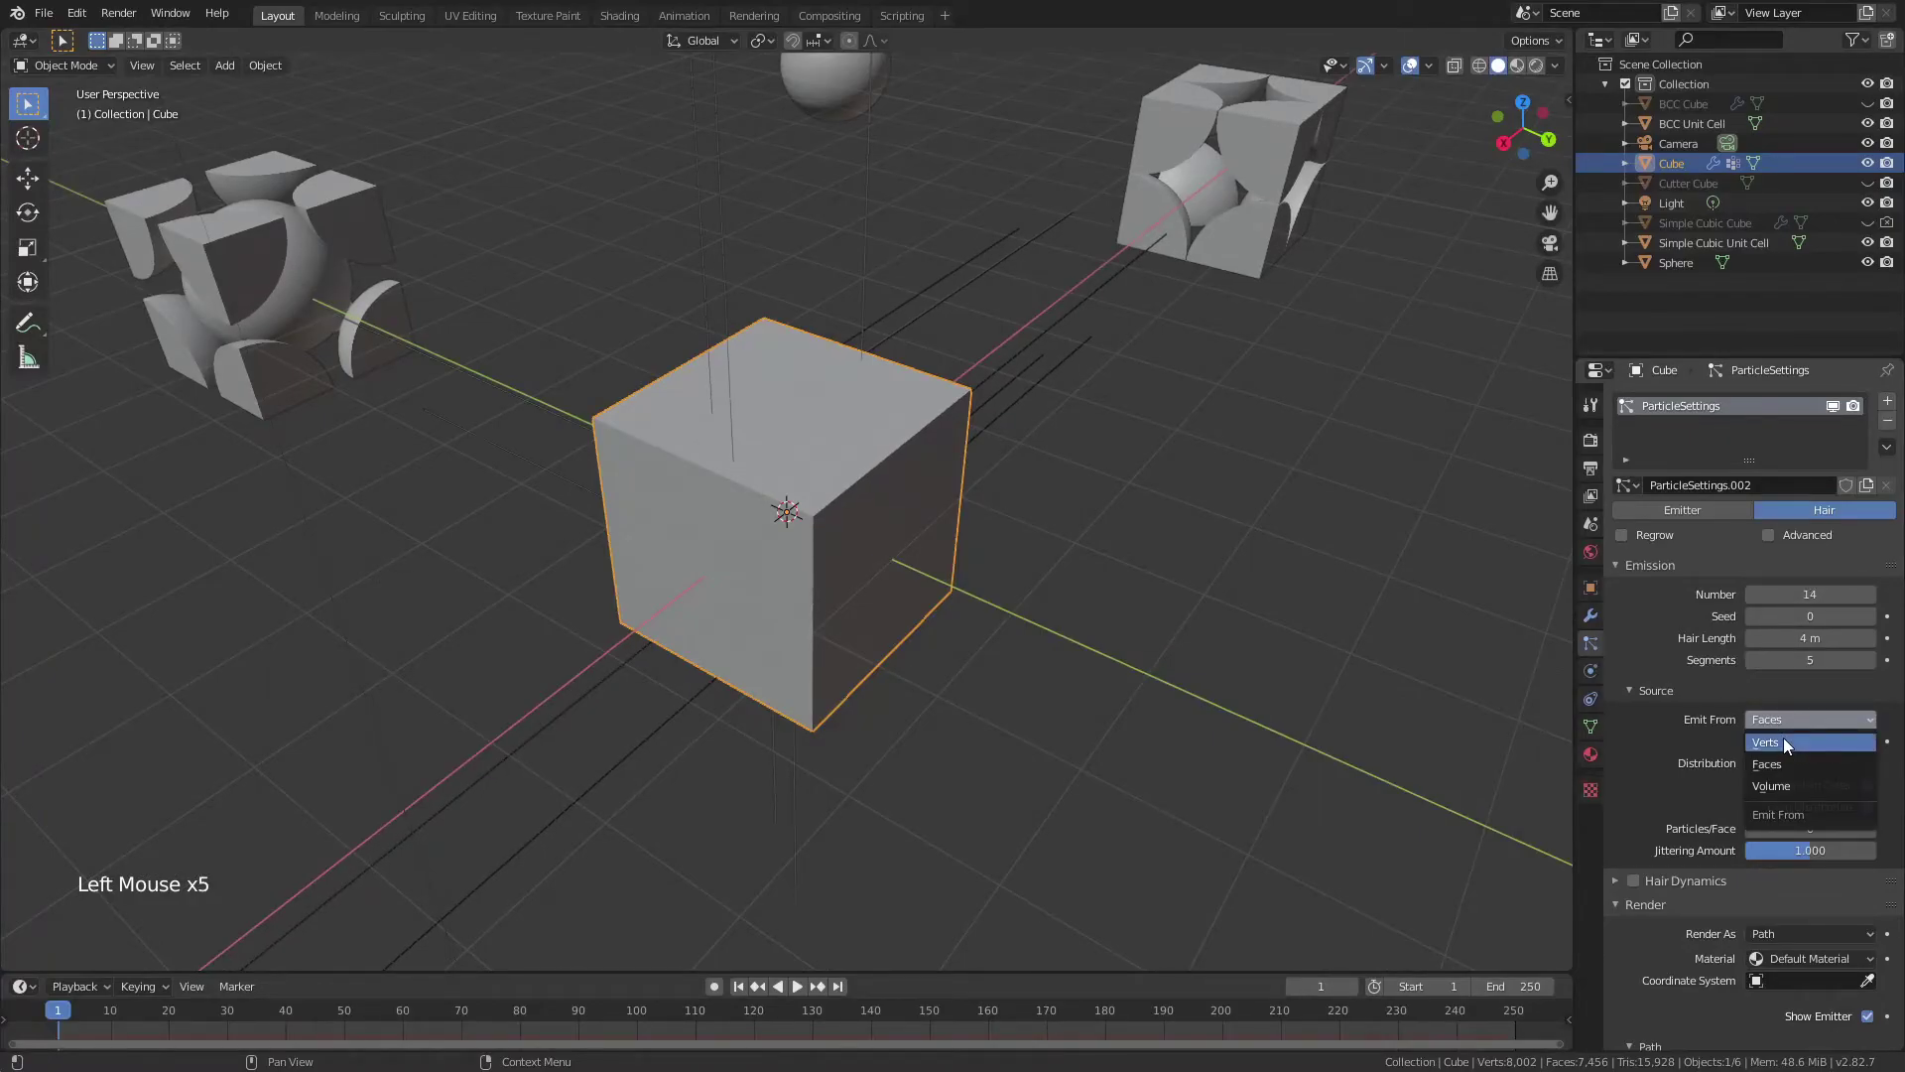
pyautogui.click(1783, 741)
# - Render the particles as the Sphere object
pyautogui.click(1818, 847)
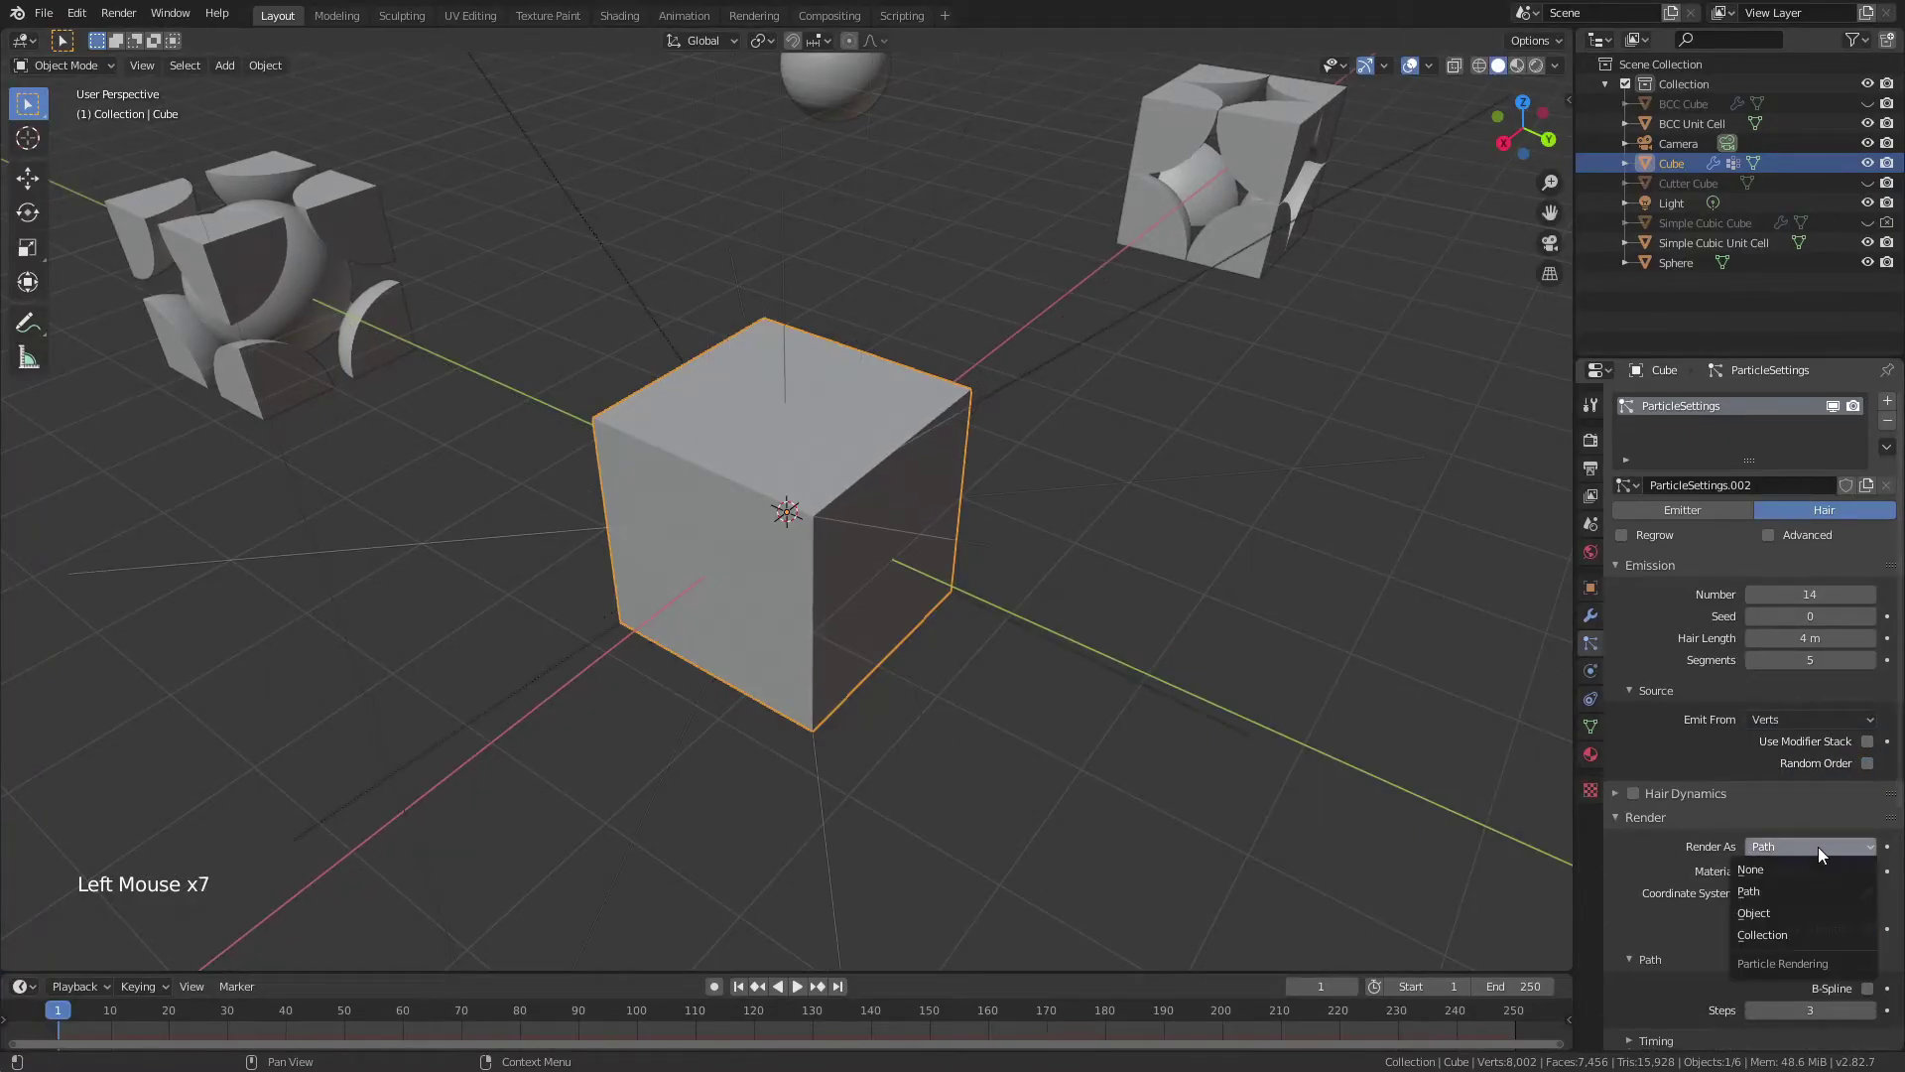
pyautogui.click(1776, 913)
pyautogui.click(1810, 992)
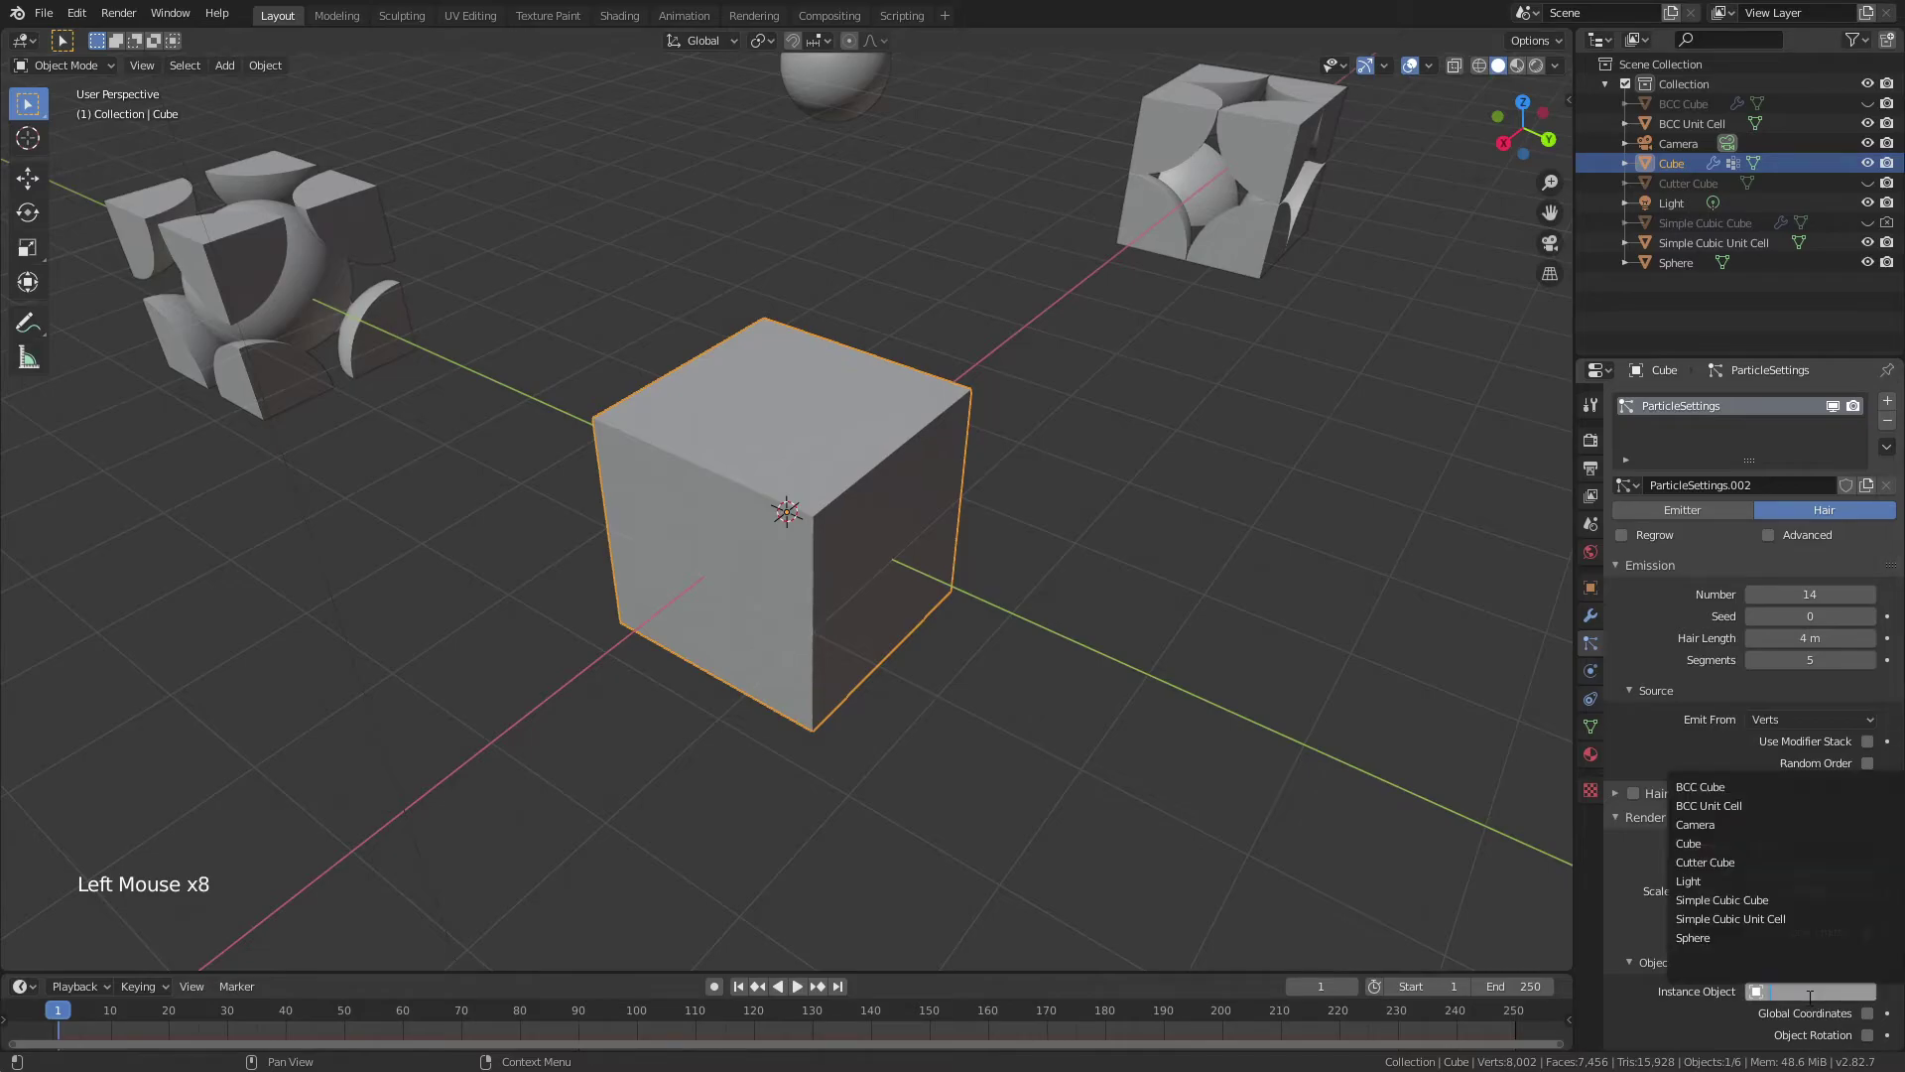
pyautogui.click(1777, 938)
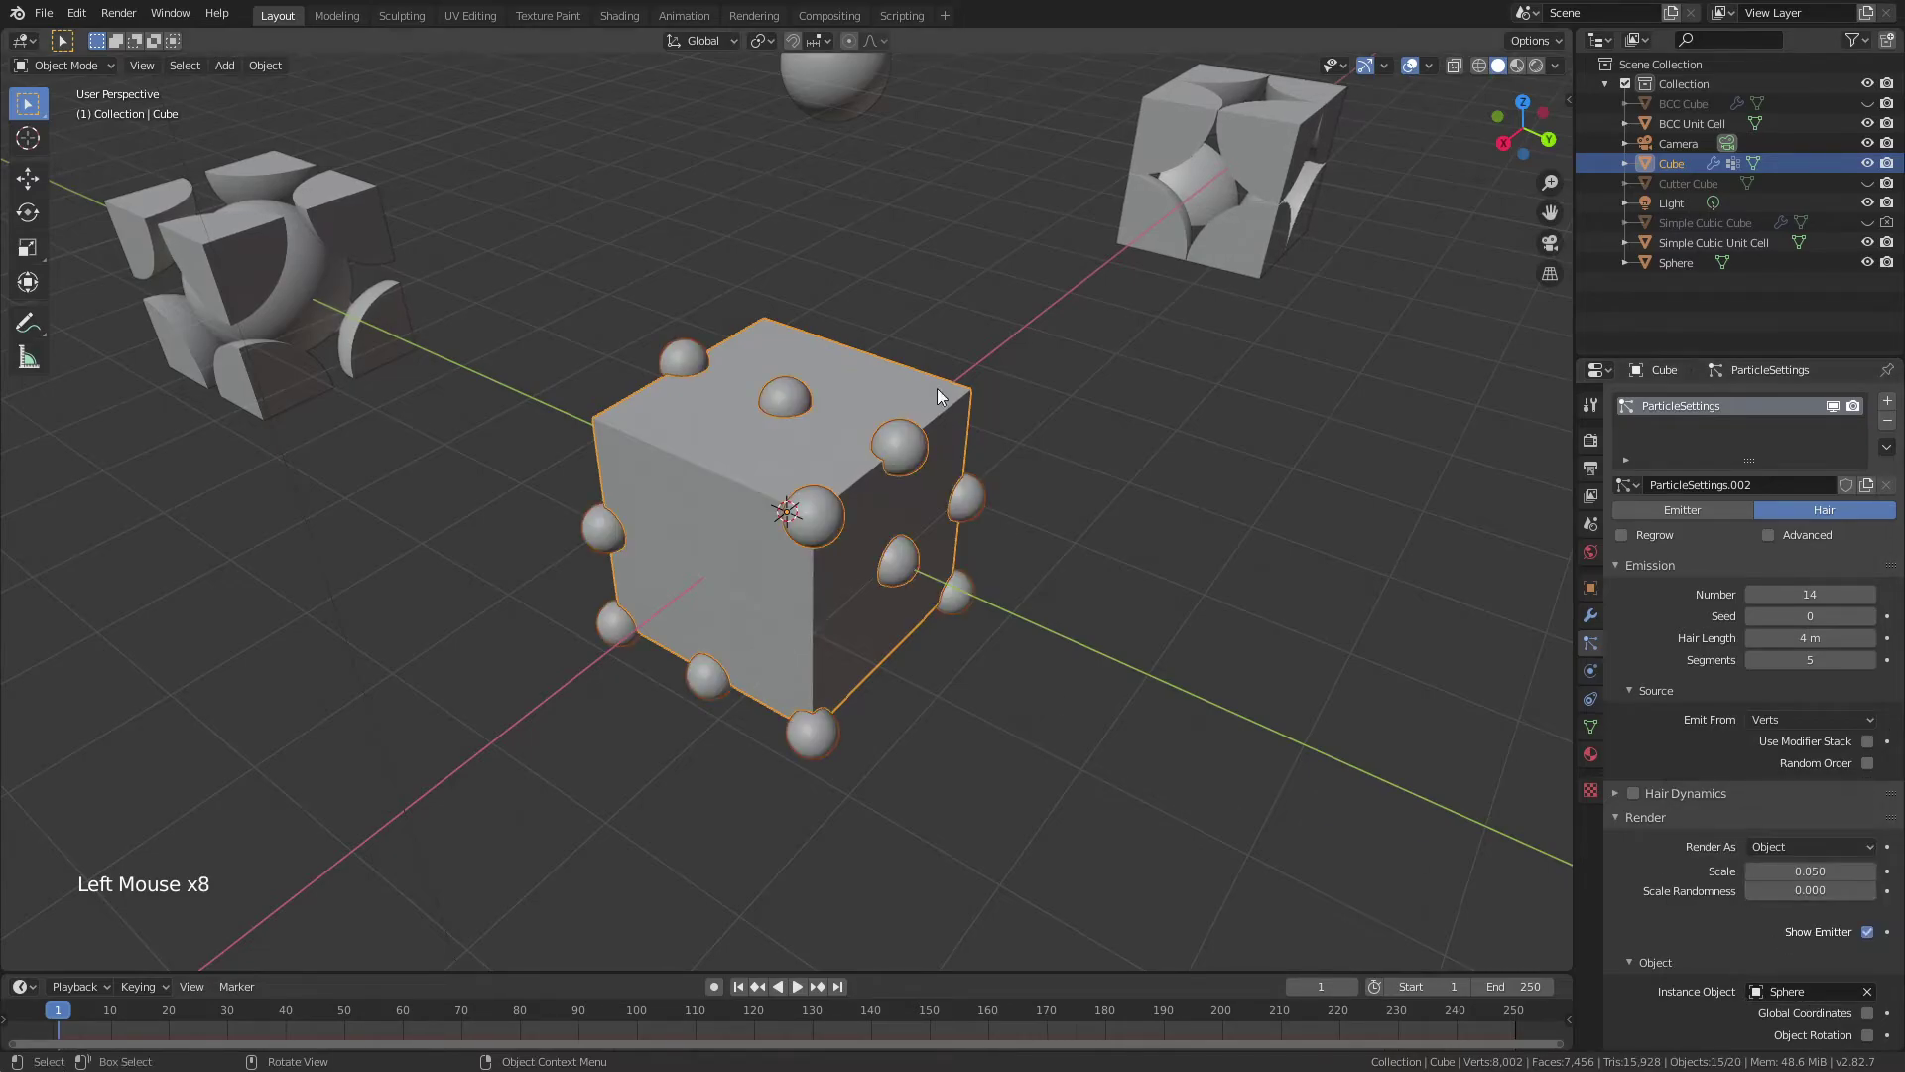
# - Hide the cube emitter and limit particle density to the FCC Points vertex group
pyautogui.scroll(-10, 1822, 984)
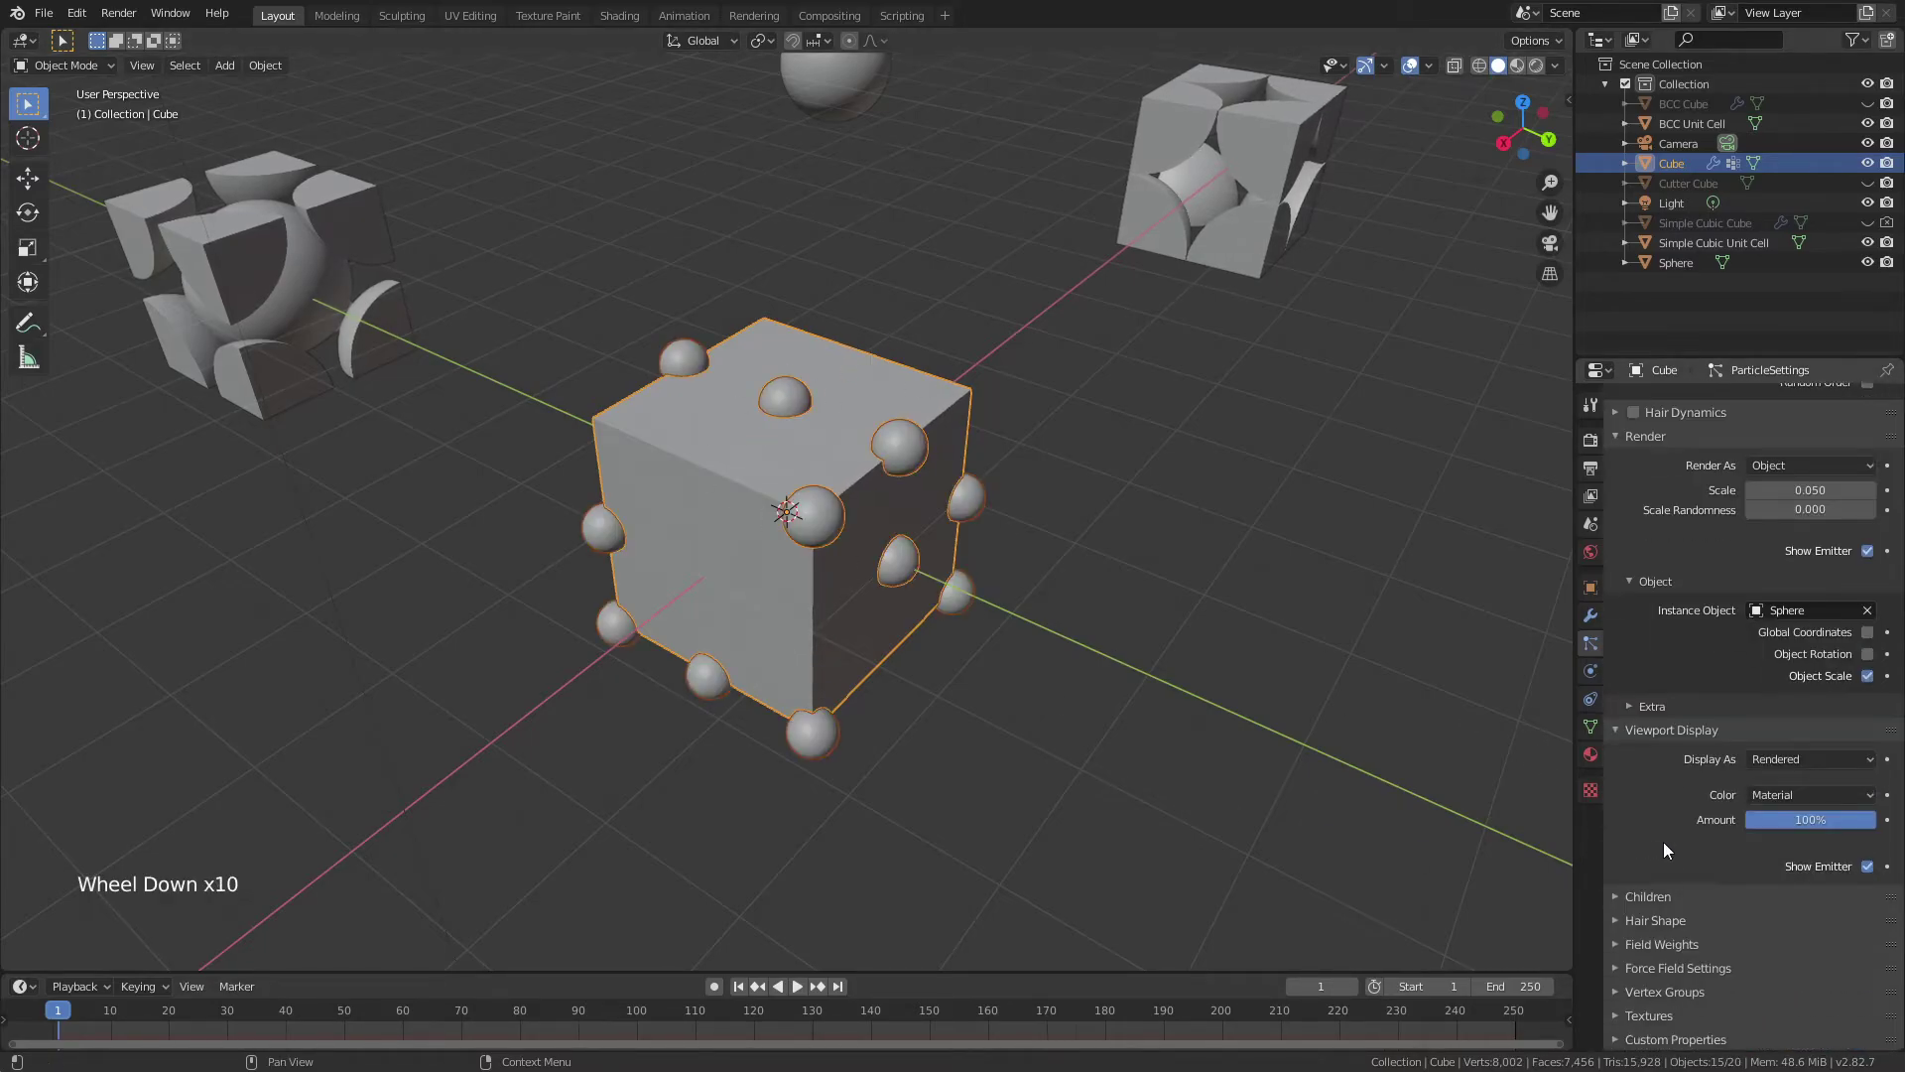
pyautogui.scroll(-2, 1675, 861)
pyautogui.click(1868, 866)
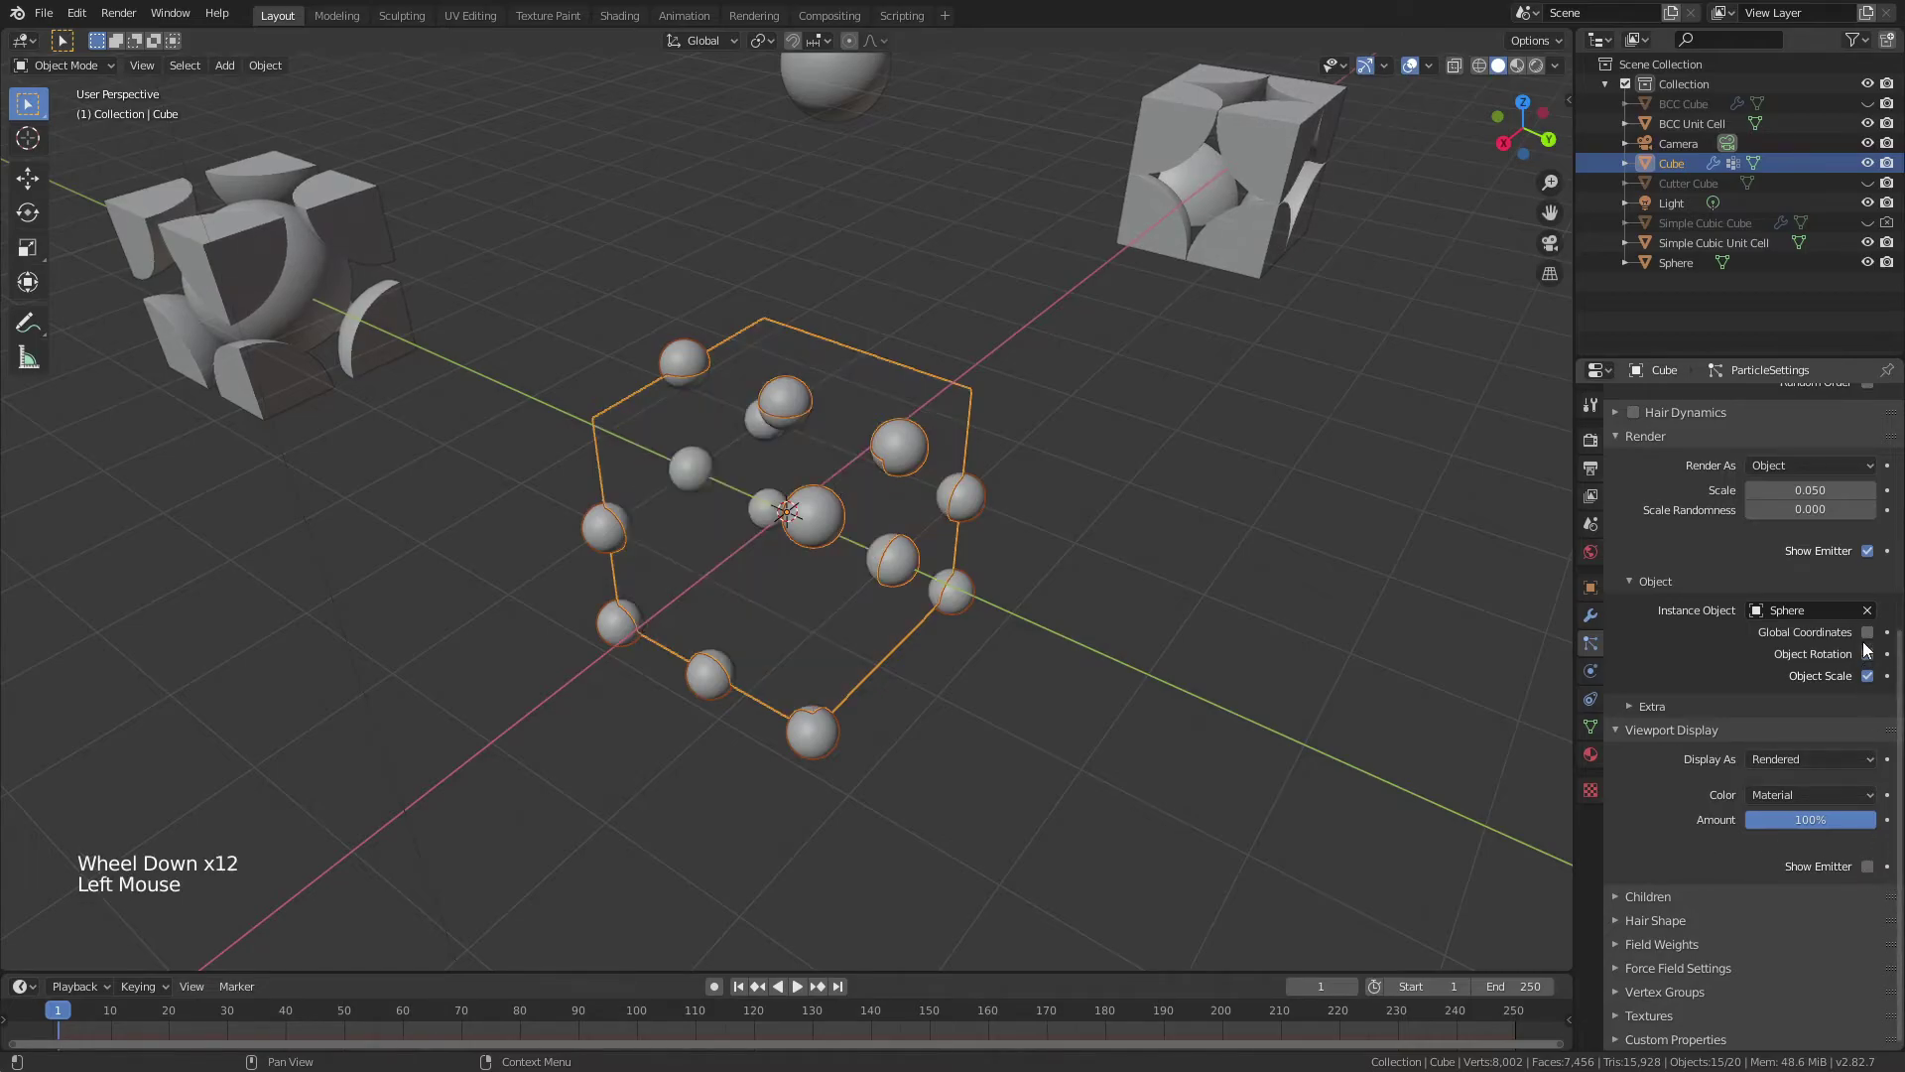
pyautogui.click(1868, 551)
pyautogui.scroll(-4, 1687, 908)
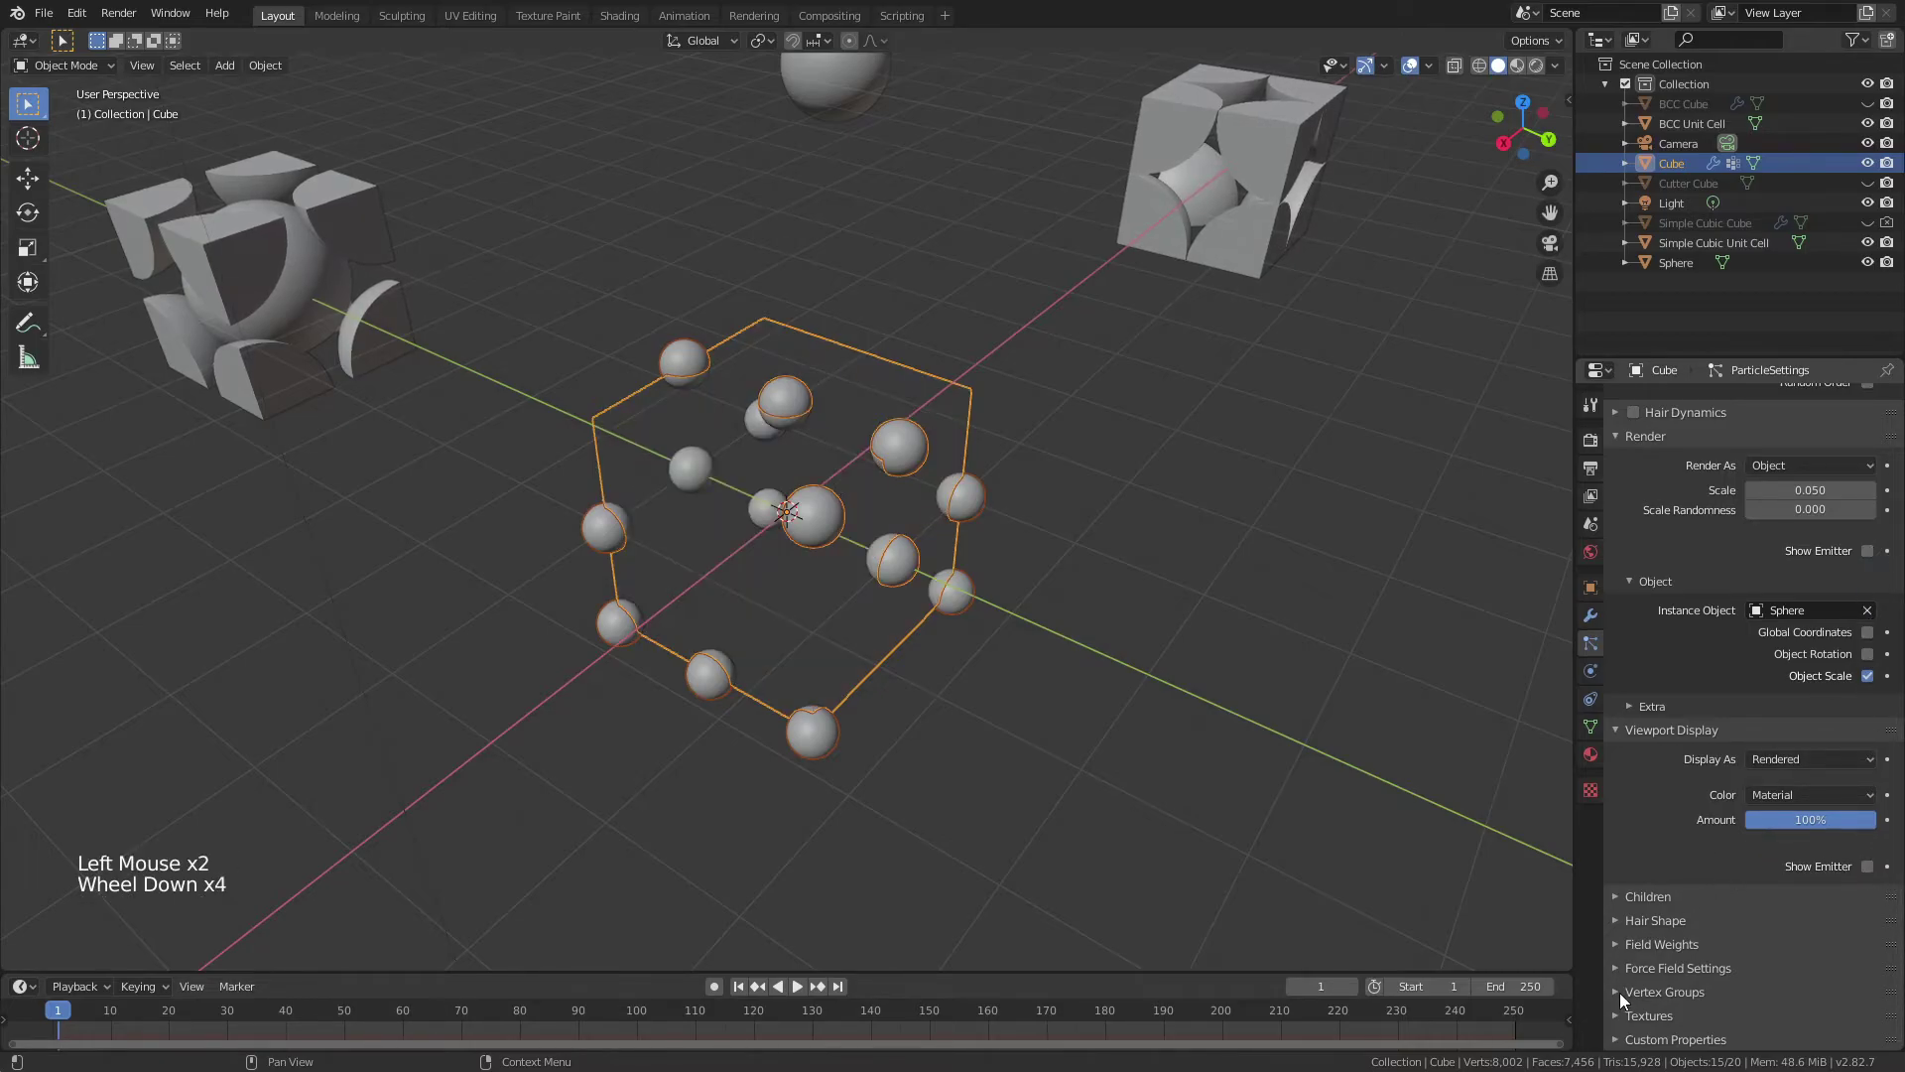
pyautogui.click(1618, 992)
pyautogui.click(1794, 1016)
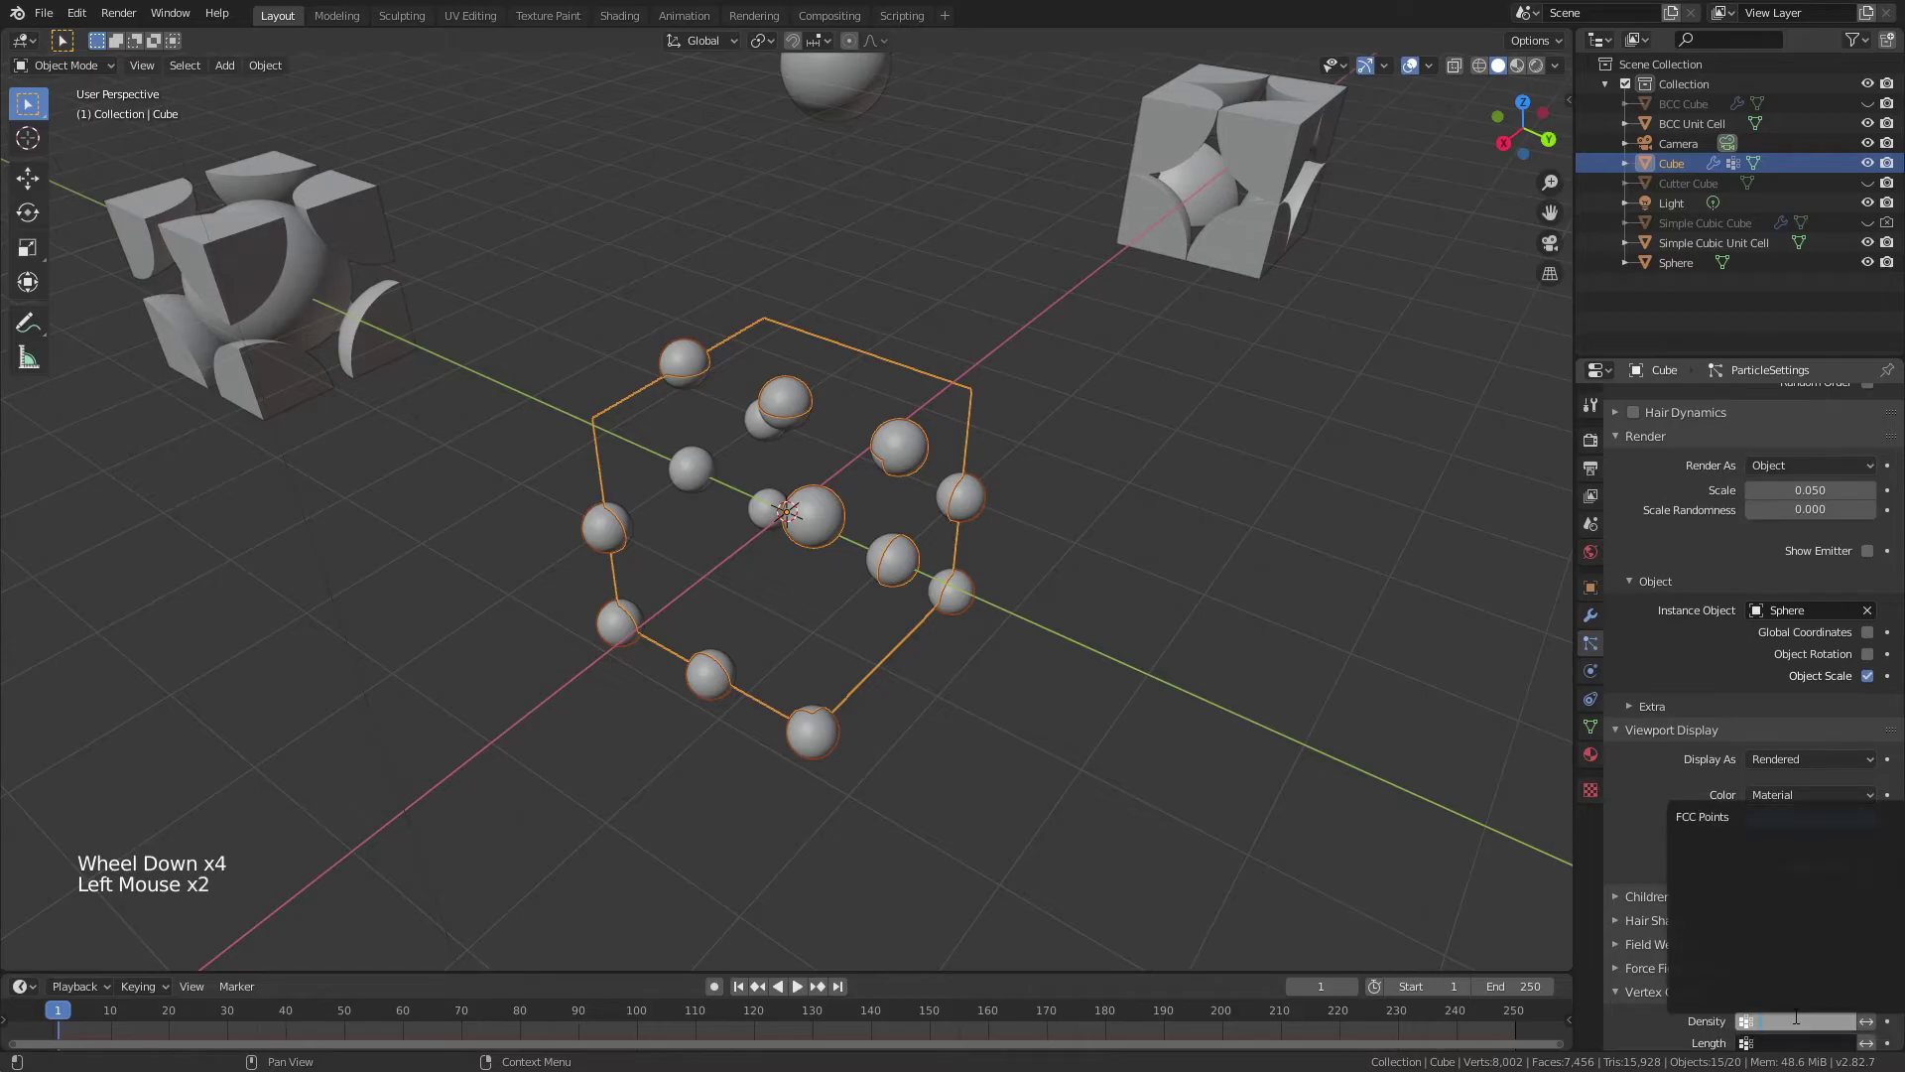
pyautogui.click(1776, 820)
pyautogui.moveTo(840, 526); pyautogui.dragTo(953, 536, button='middle')
# - Deselect the cube and raise the sphere particle scale from 0.050 to 0.178
pyautogui.click(1092, 563)
pyautogui.scroll(2, 1854, 585)
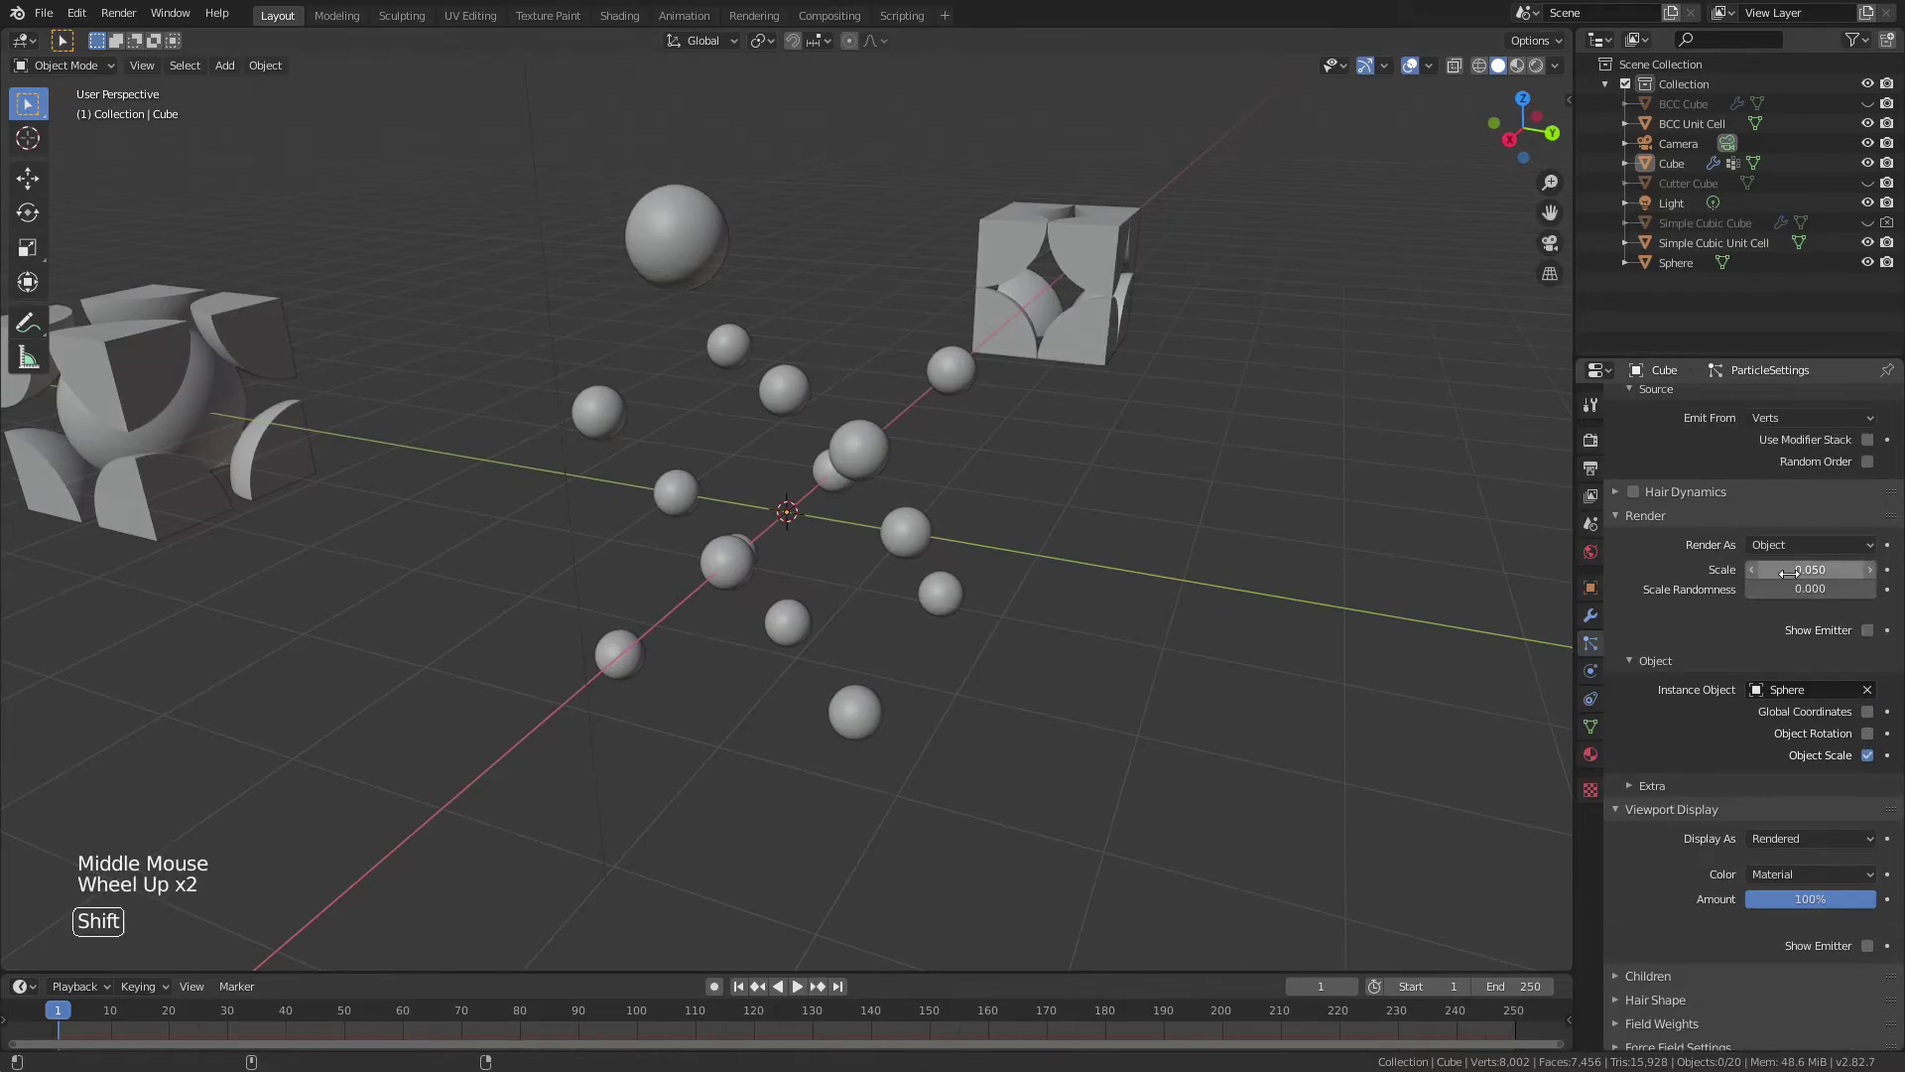
pyautogui.keyDown('shift'); pyautogui.moveTo(1789, 574); pyautogui.dragTo(1888, 574); pyautogui.keyUp('shift')
pyautogui.moveTo(1028, 584); pyautogui.dragTo(1055, 638, button='middle')
pyautogui.scroll(3, 979, 732)
pyautogui.scroll(-3, 1056, 638)
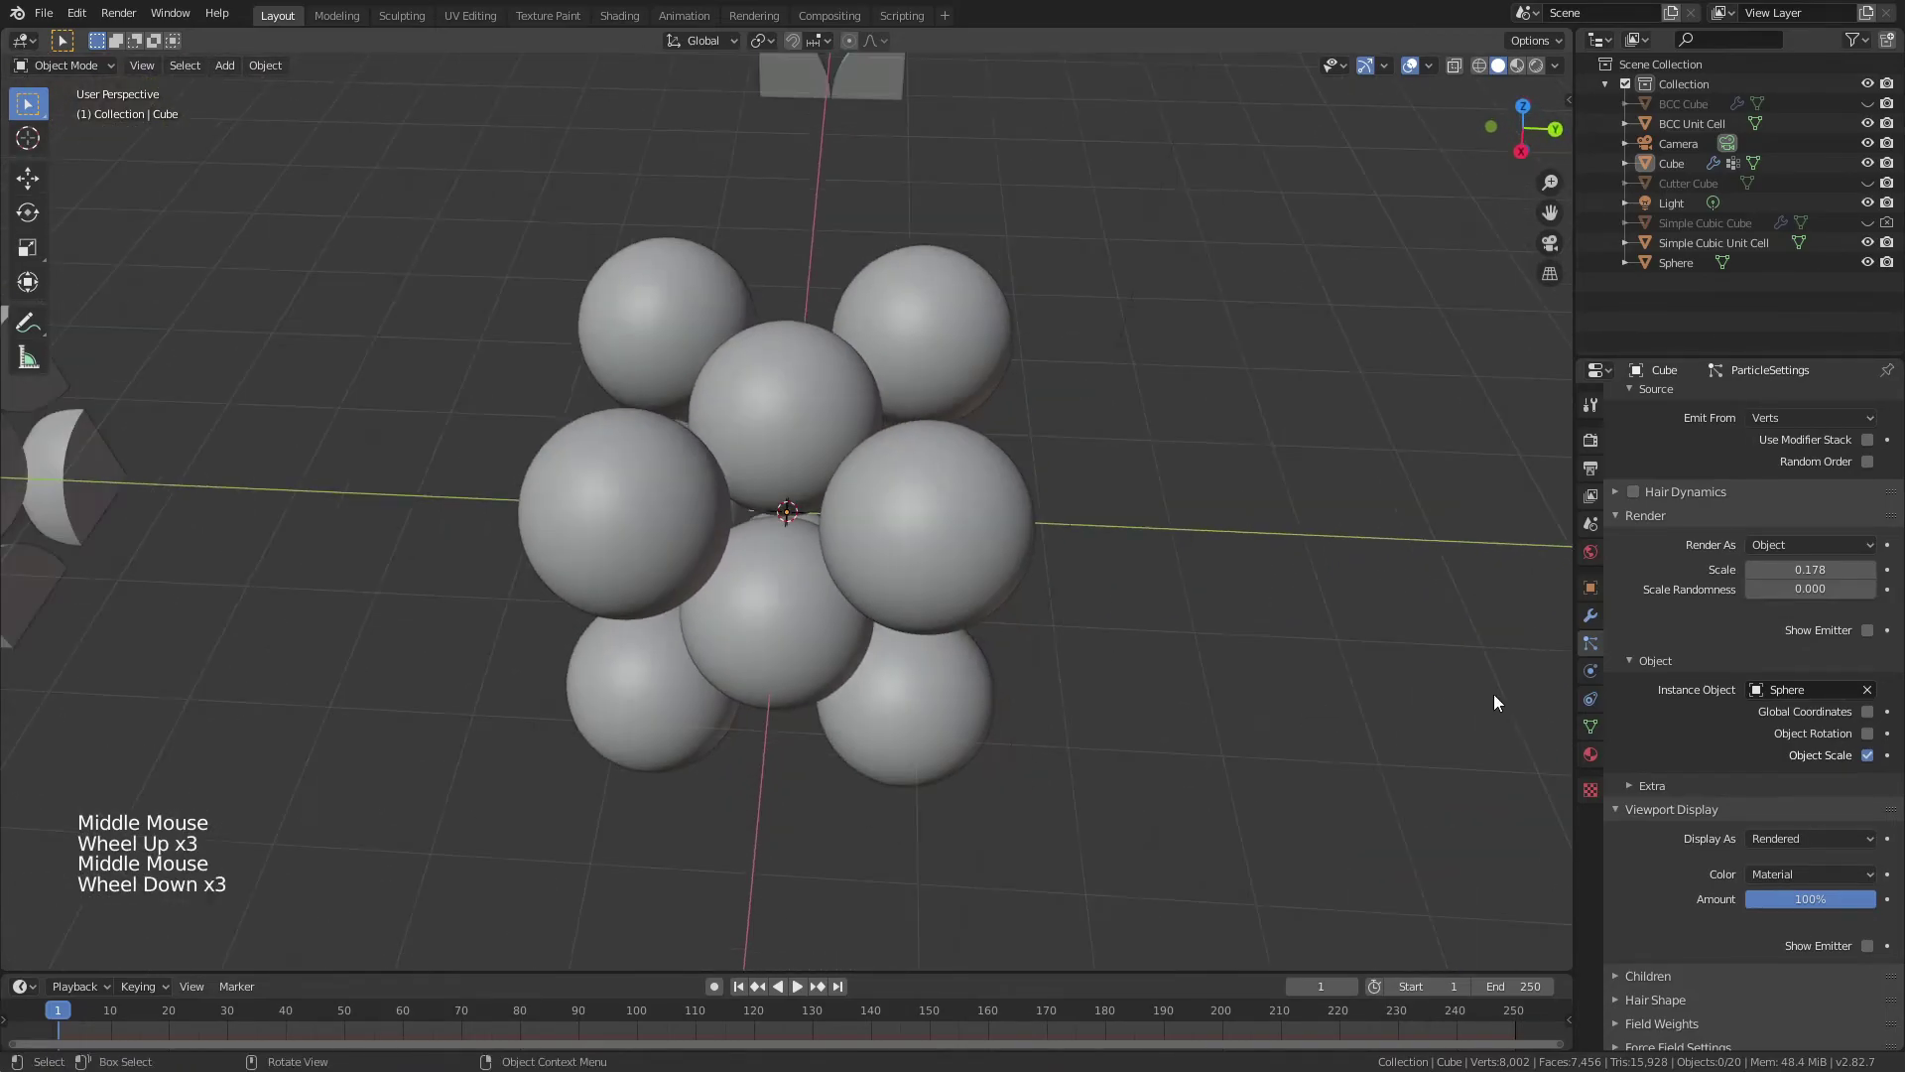
pyautogui.moveTo(1331, 639); pyautogui.dragTo(1300, 621, button='middle')
# - Rename the cube to 'FCC Cube' in the Outliner
pyautogui.click(1592, 615)
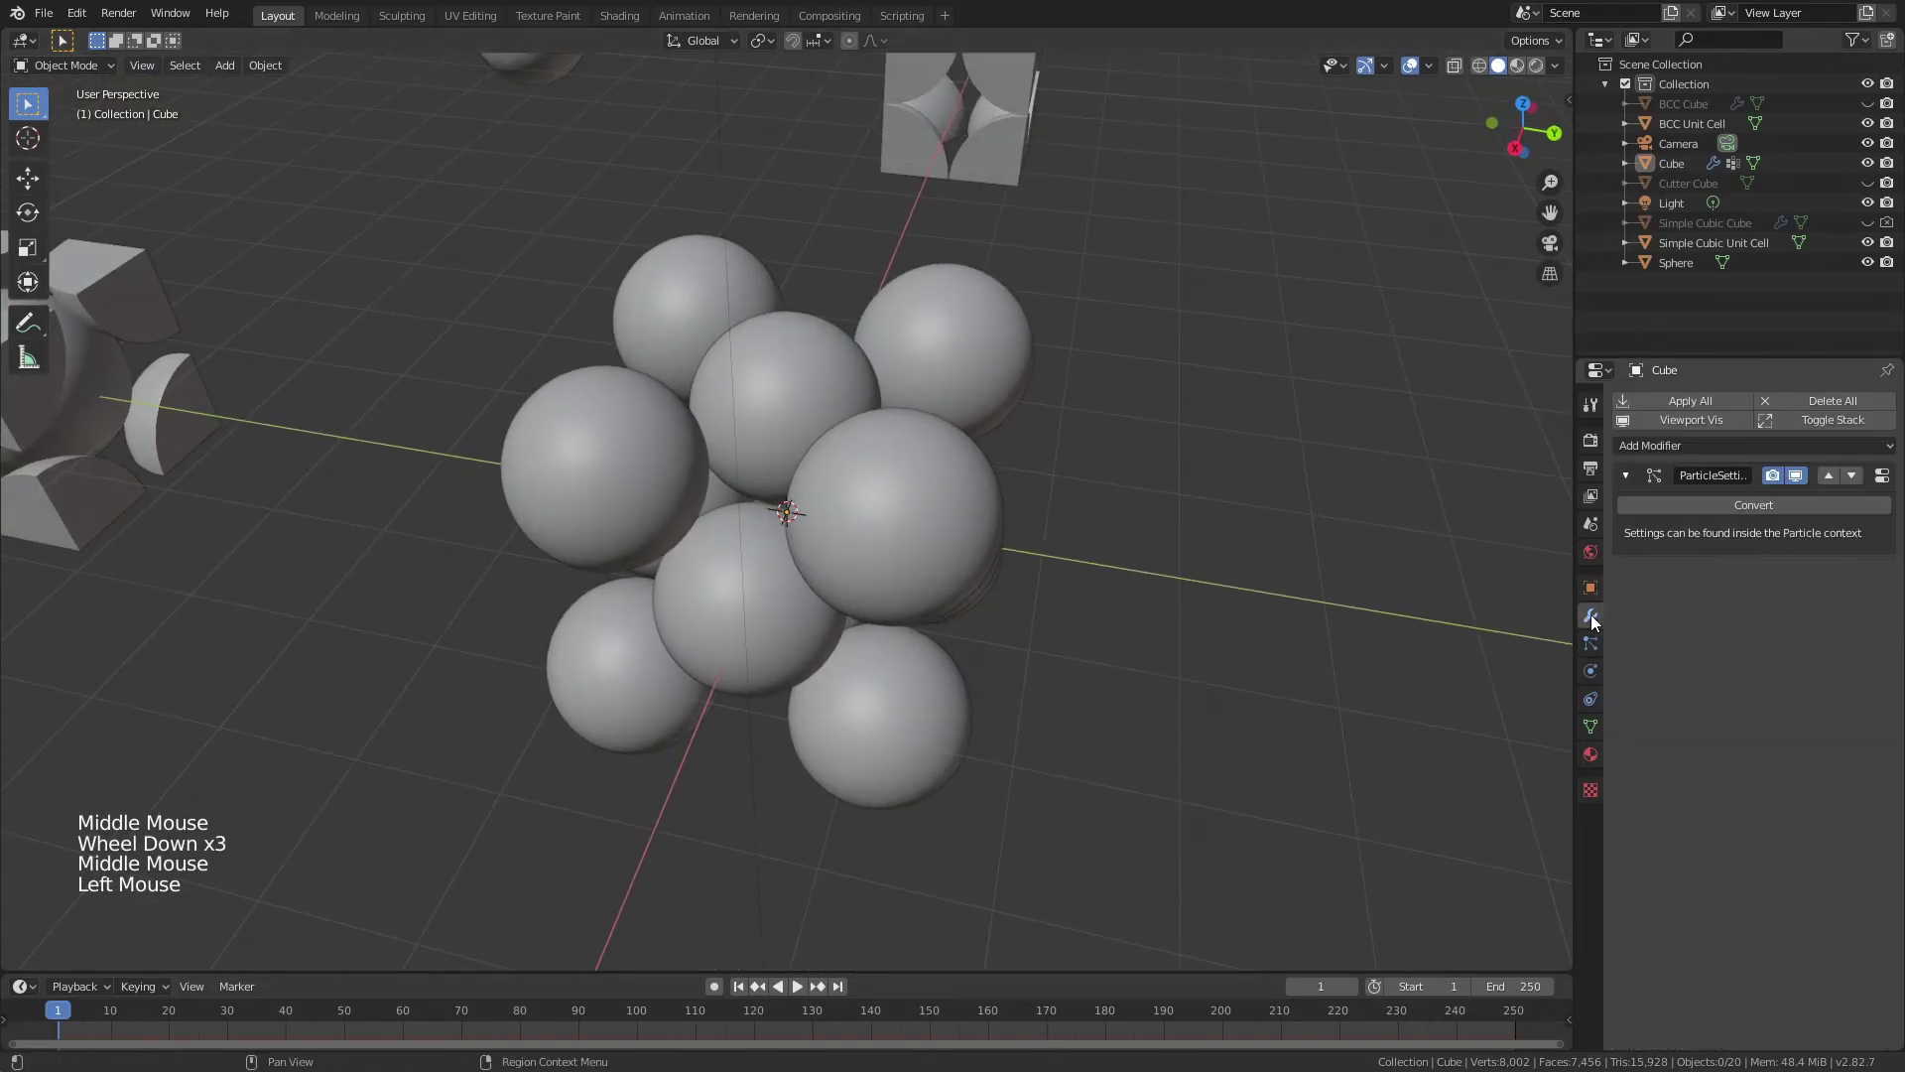
pyautogui.click(1685, 165)
pyautogui.doubleClick(1686, 165)
pyautogui.write('FCC CU')
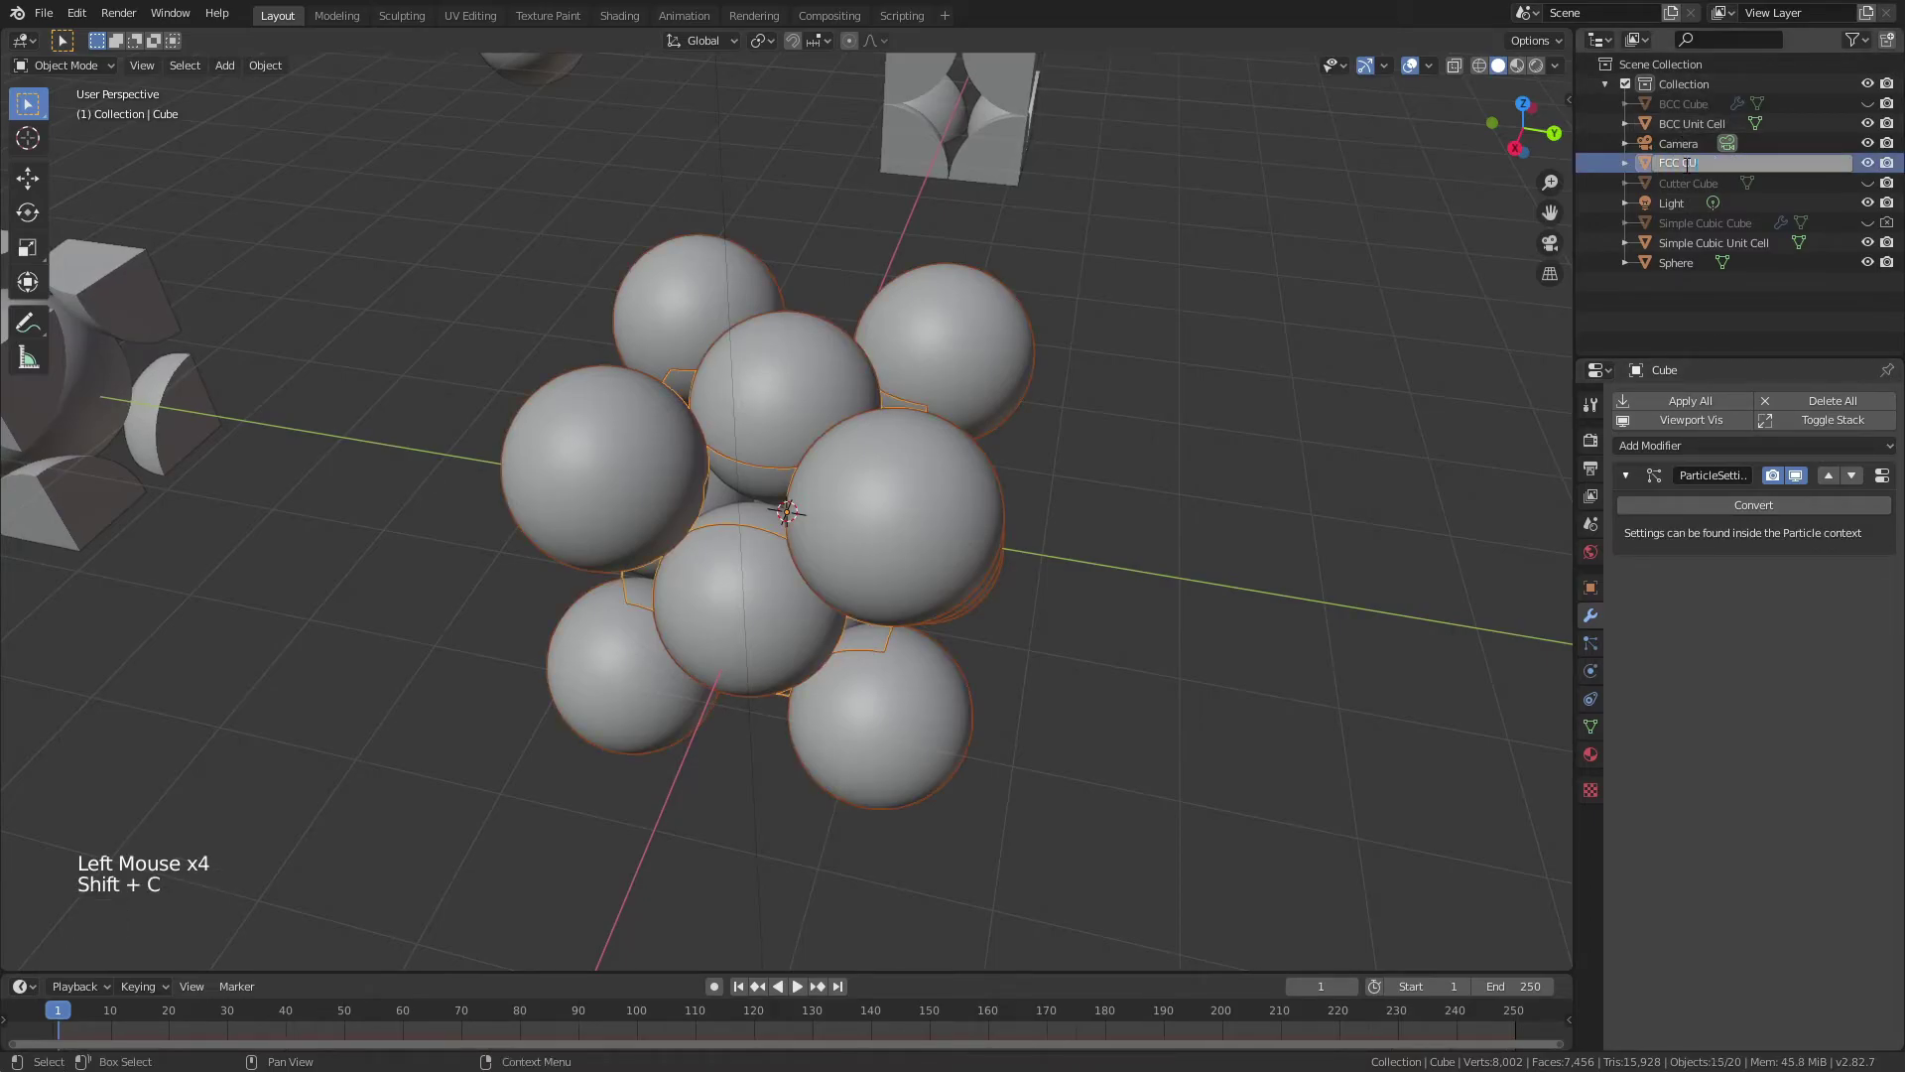
pyautogui.write('be')
pyautogui.press('Return')
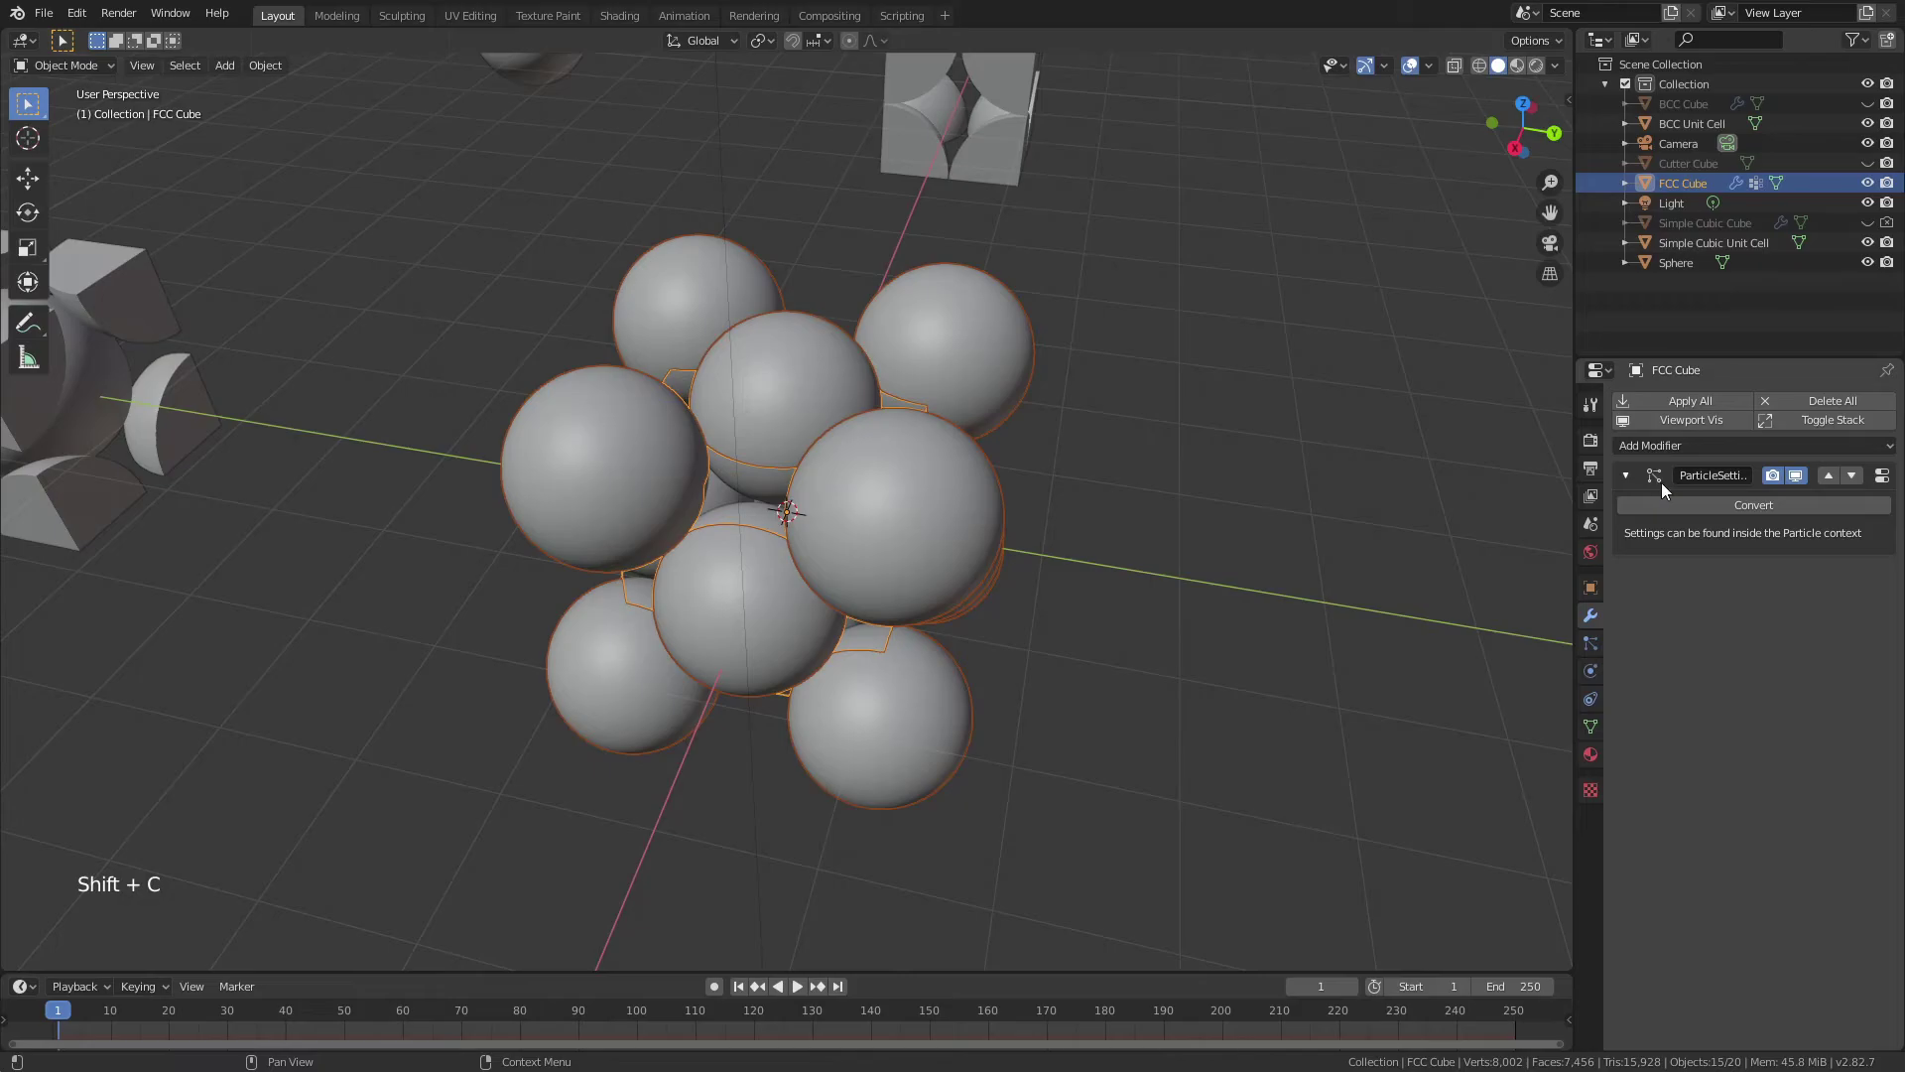
# - Convert the particles into real sphere objects and hide FCC Cube
pyautogui.click(1766, 506)
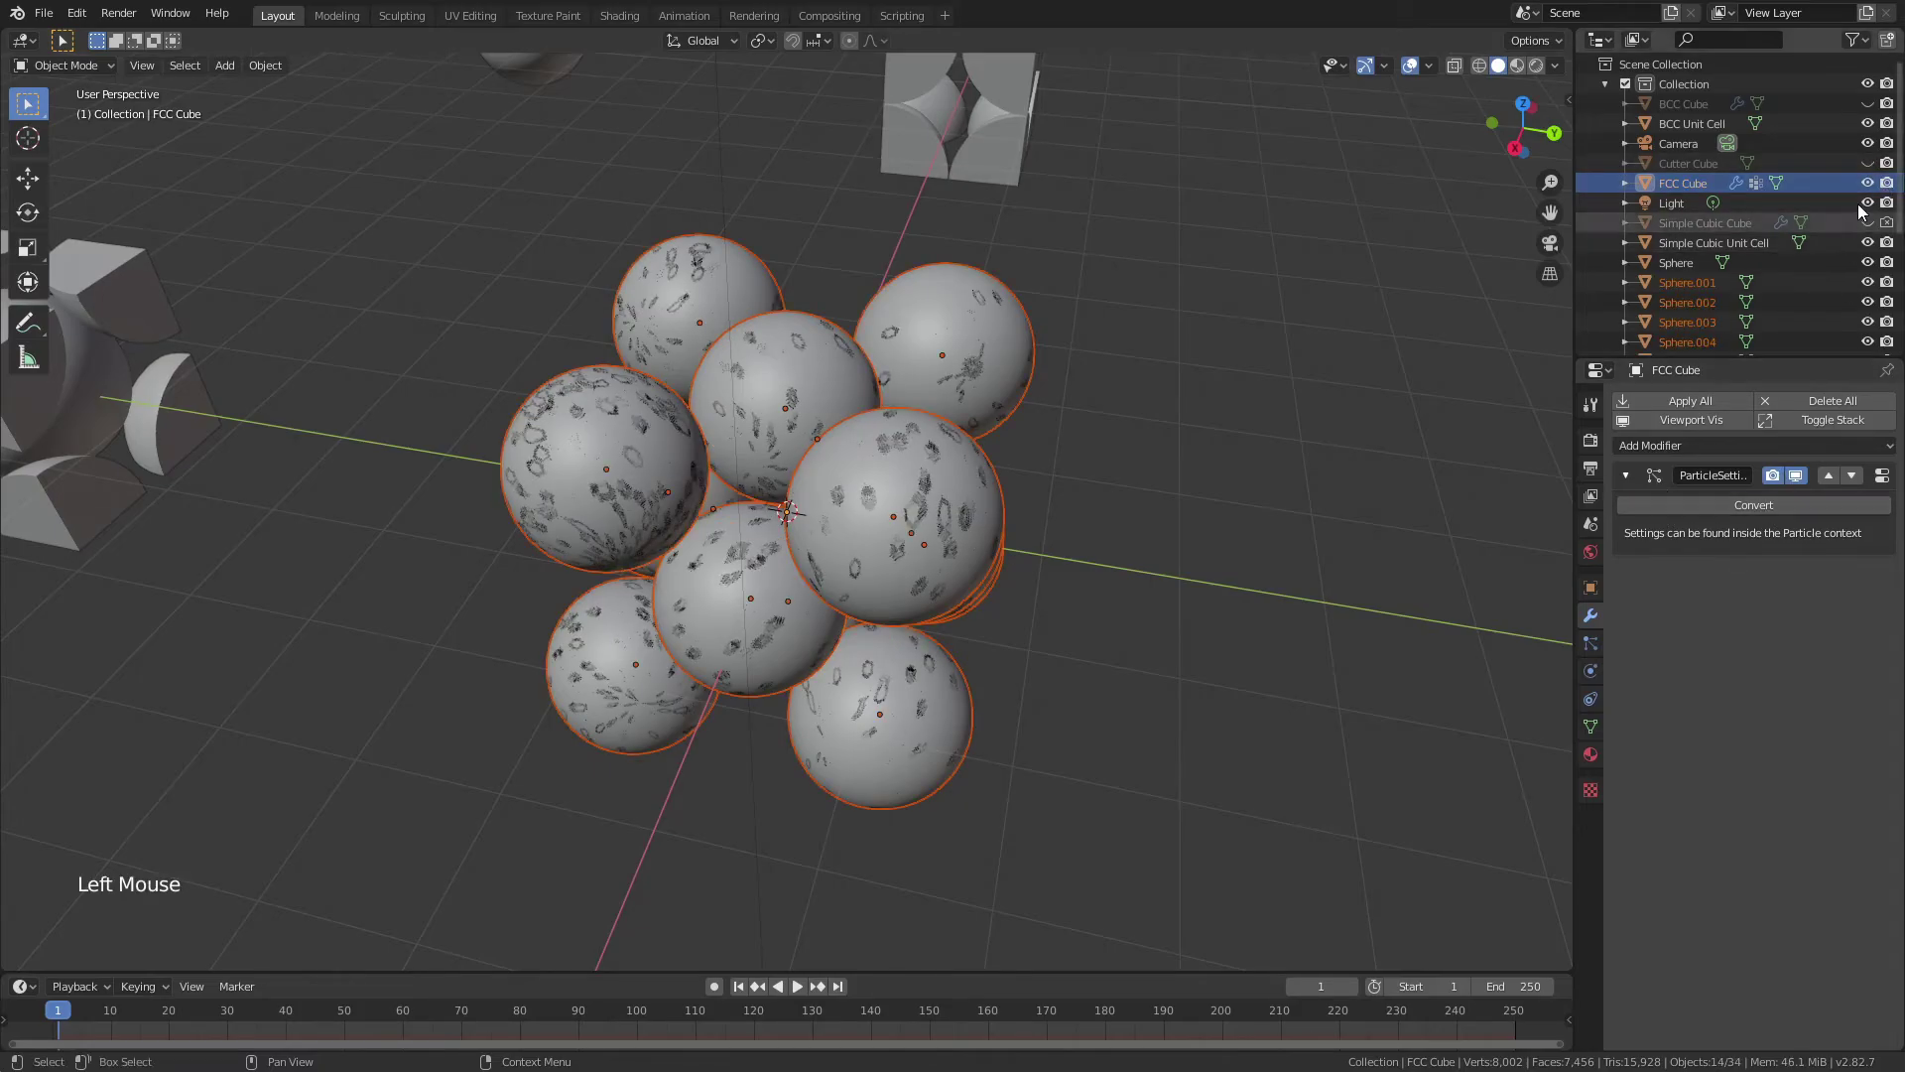
pyautogui.click(1868, 185)
pyautogui.moveTo(1092, 496); pyautogui.dragTo(1015, 509, button='middle')
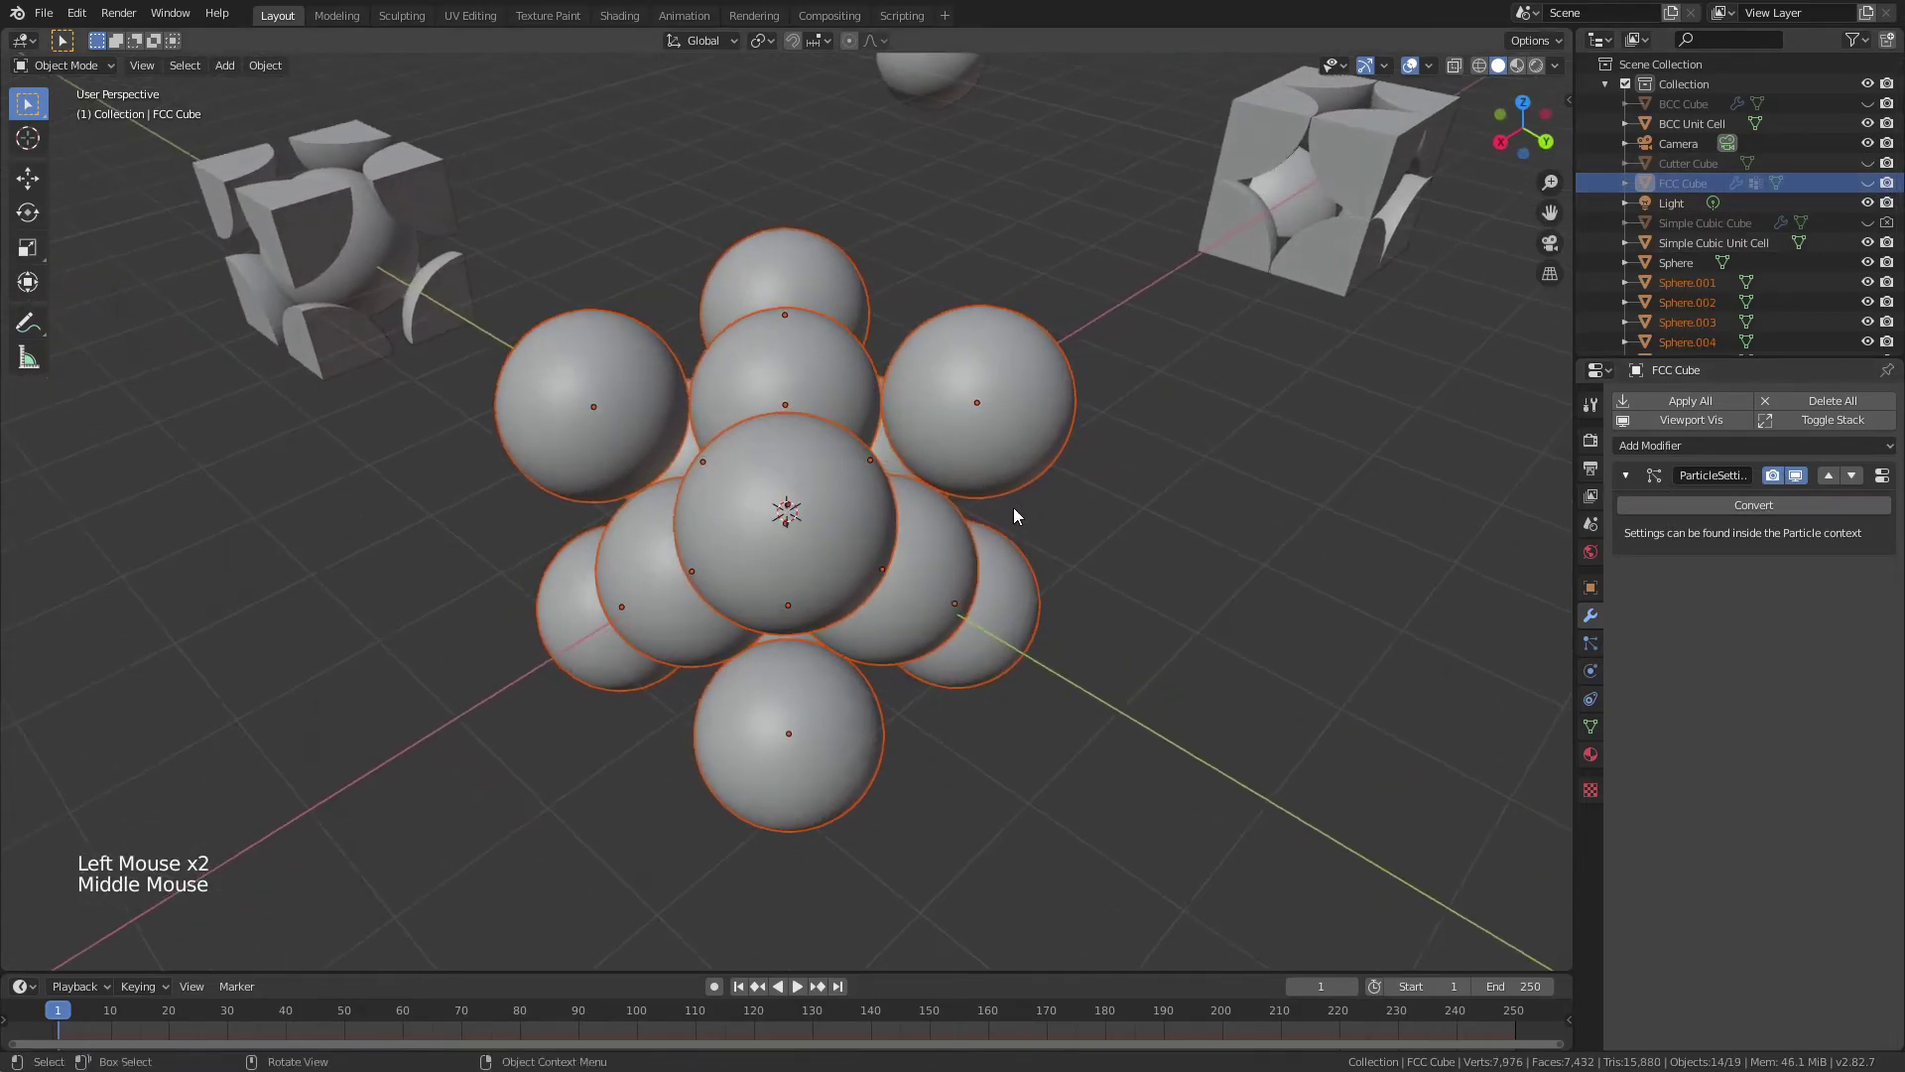
# - Make the converted spheres single-user for both object and data
pyautogui.click(264, 64)
pyautogui.moveTo(332, 375)
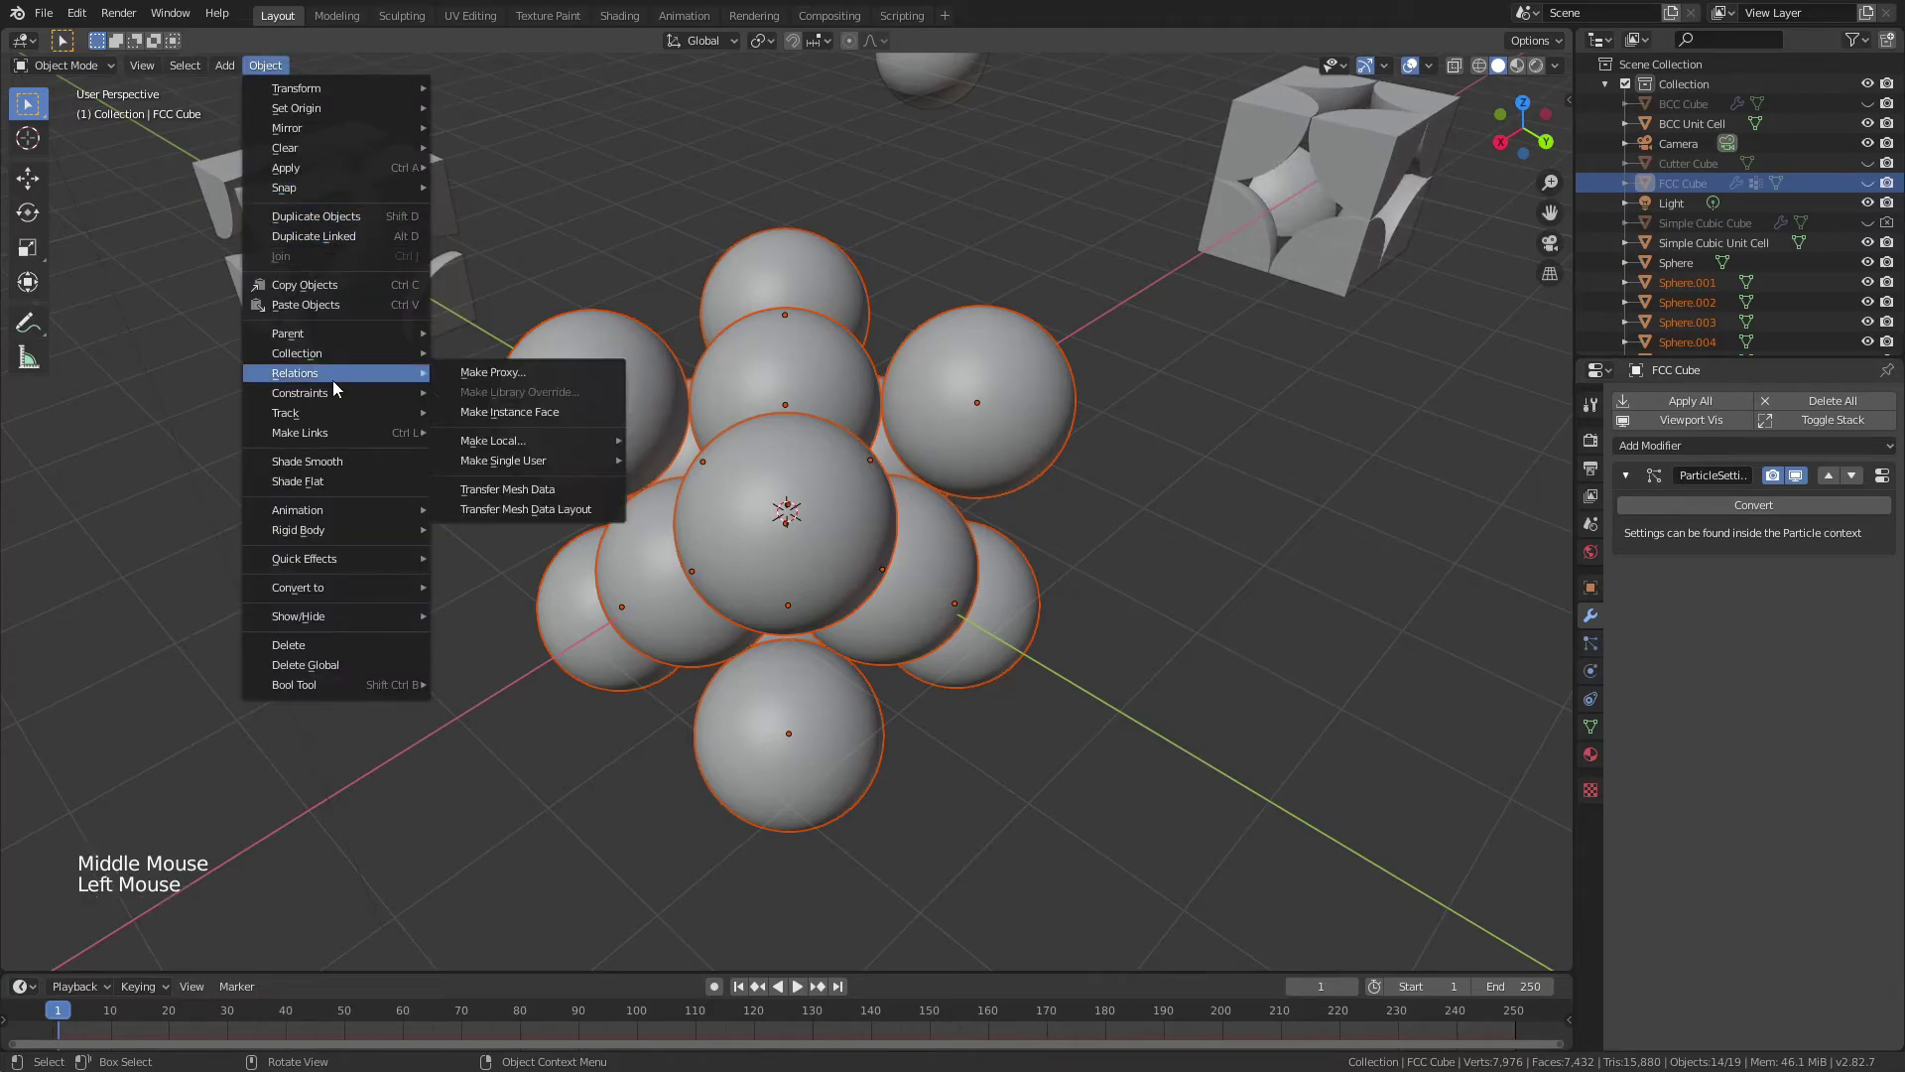
pyautogui.moveTo(552, 459)
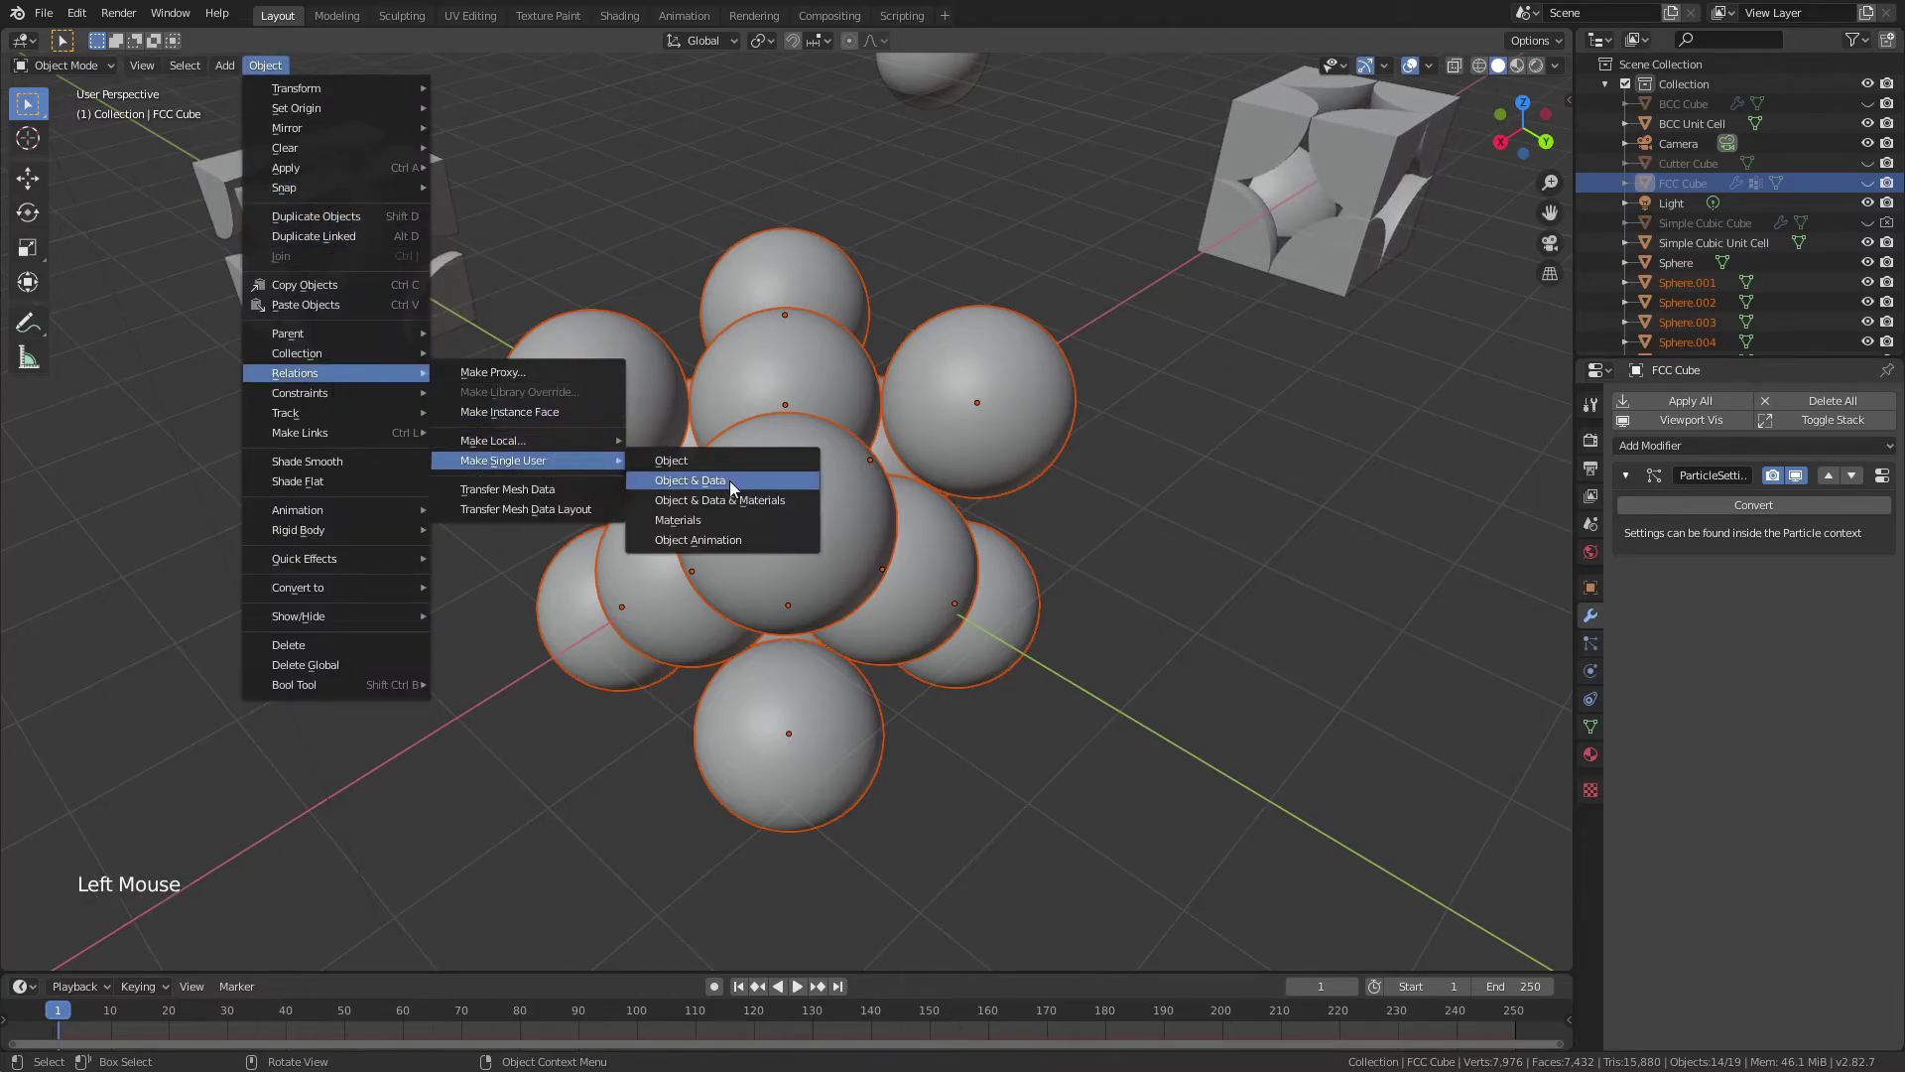
pyautogui.click(723, 480)
pyautogui.click(722, 480)
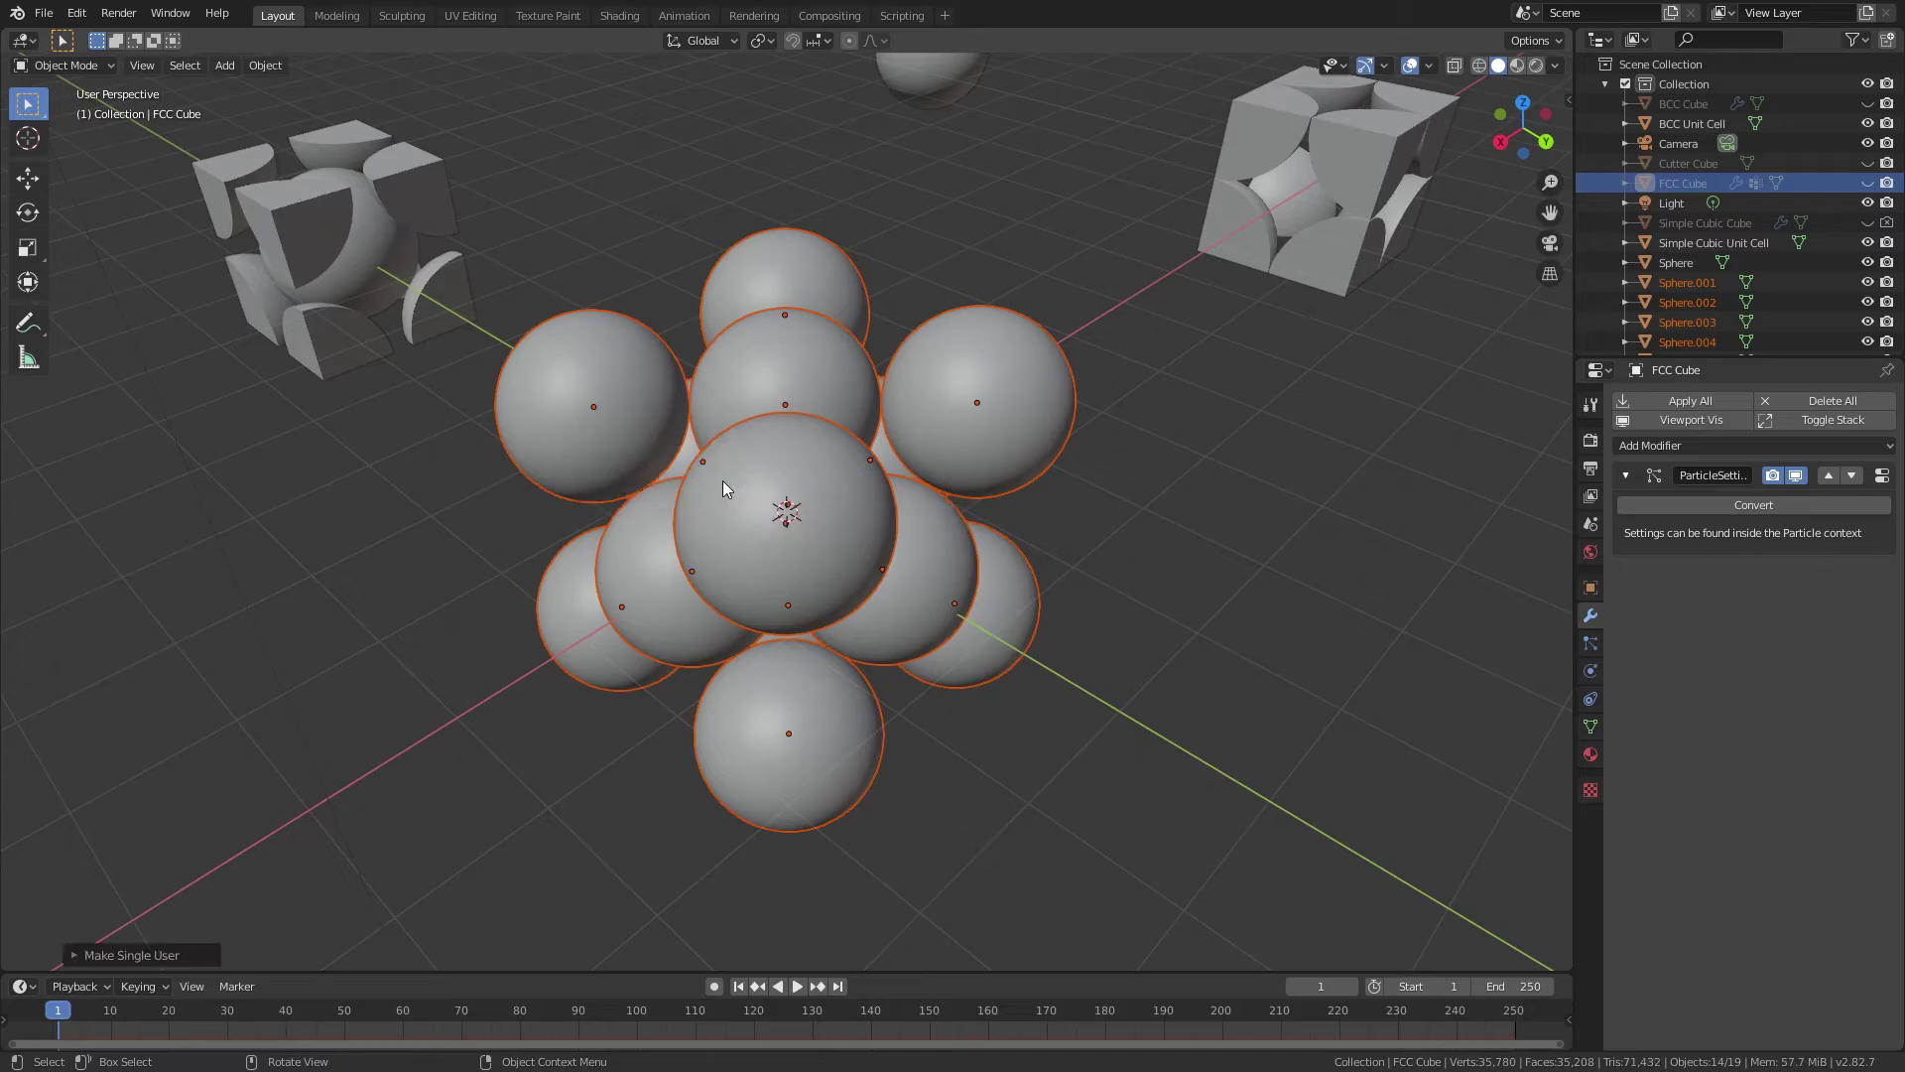
# - Select Sphere.001 through Sphere.014 and join them into one object with Ctrl+J
pyautogui.hotkey('ctrl', 'j')
pyautogui.moveTo(963, 489); pyautogui.dragTo(1021, 478, button='middle')
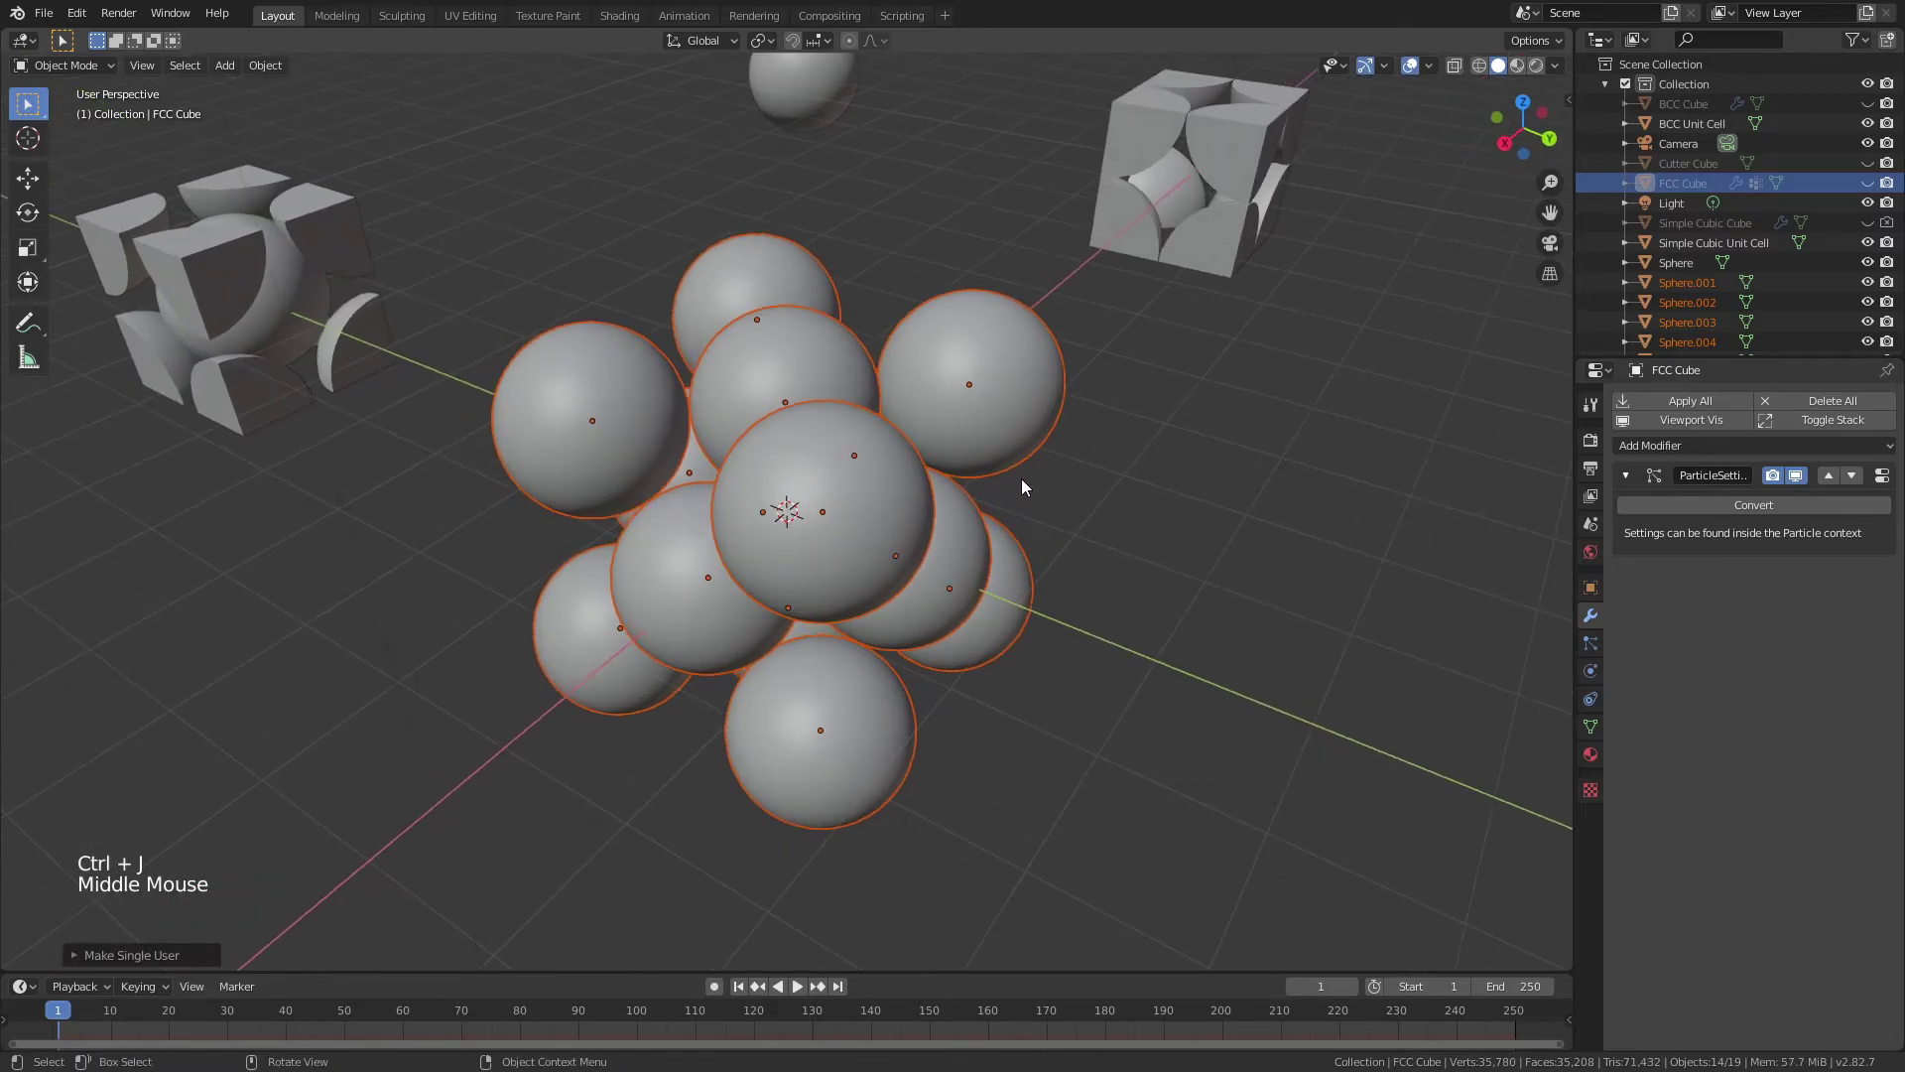
pyautogui.hotkey('ctrl', 'j')
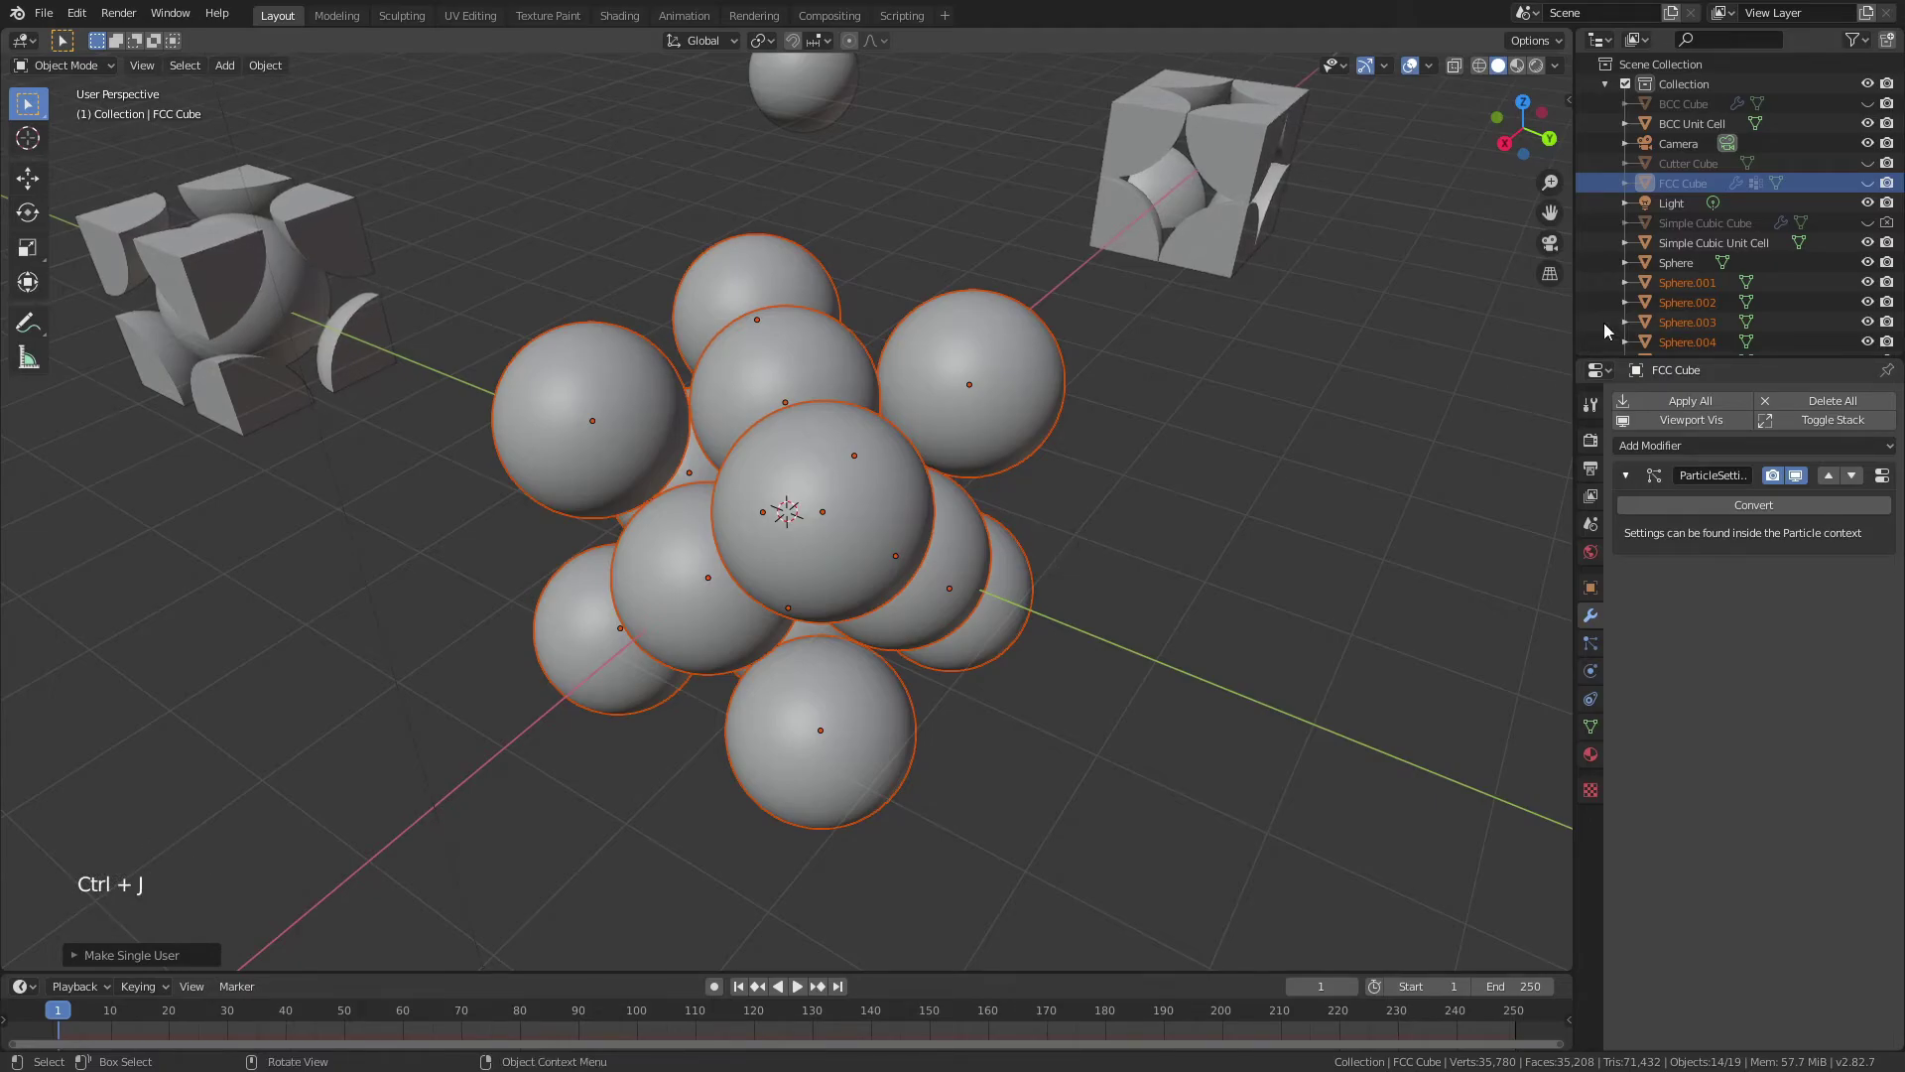
pyautogui.click(1688, 284)
pyautogui.scroll(-11, 1692, 302)
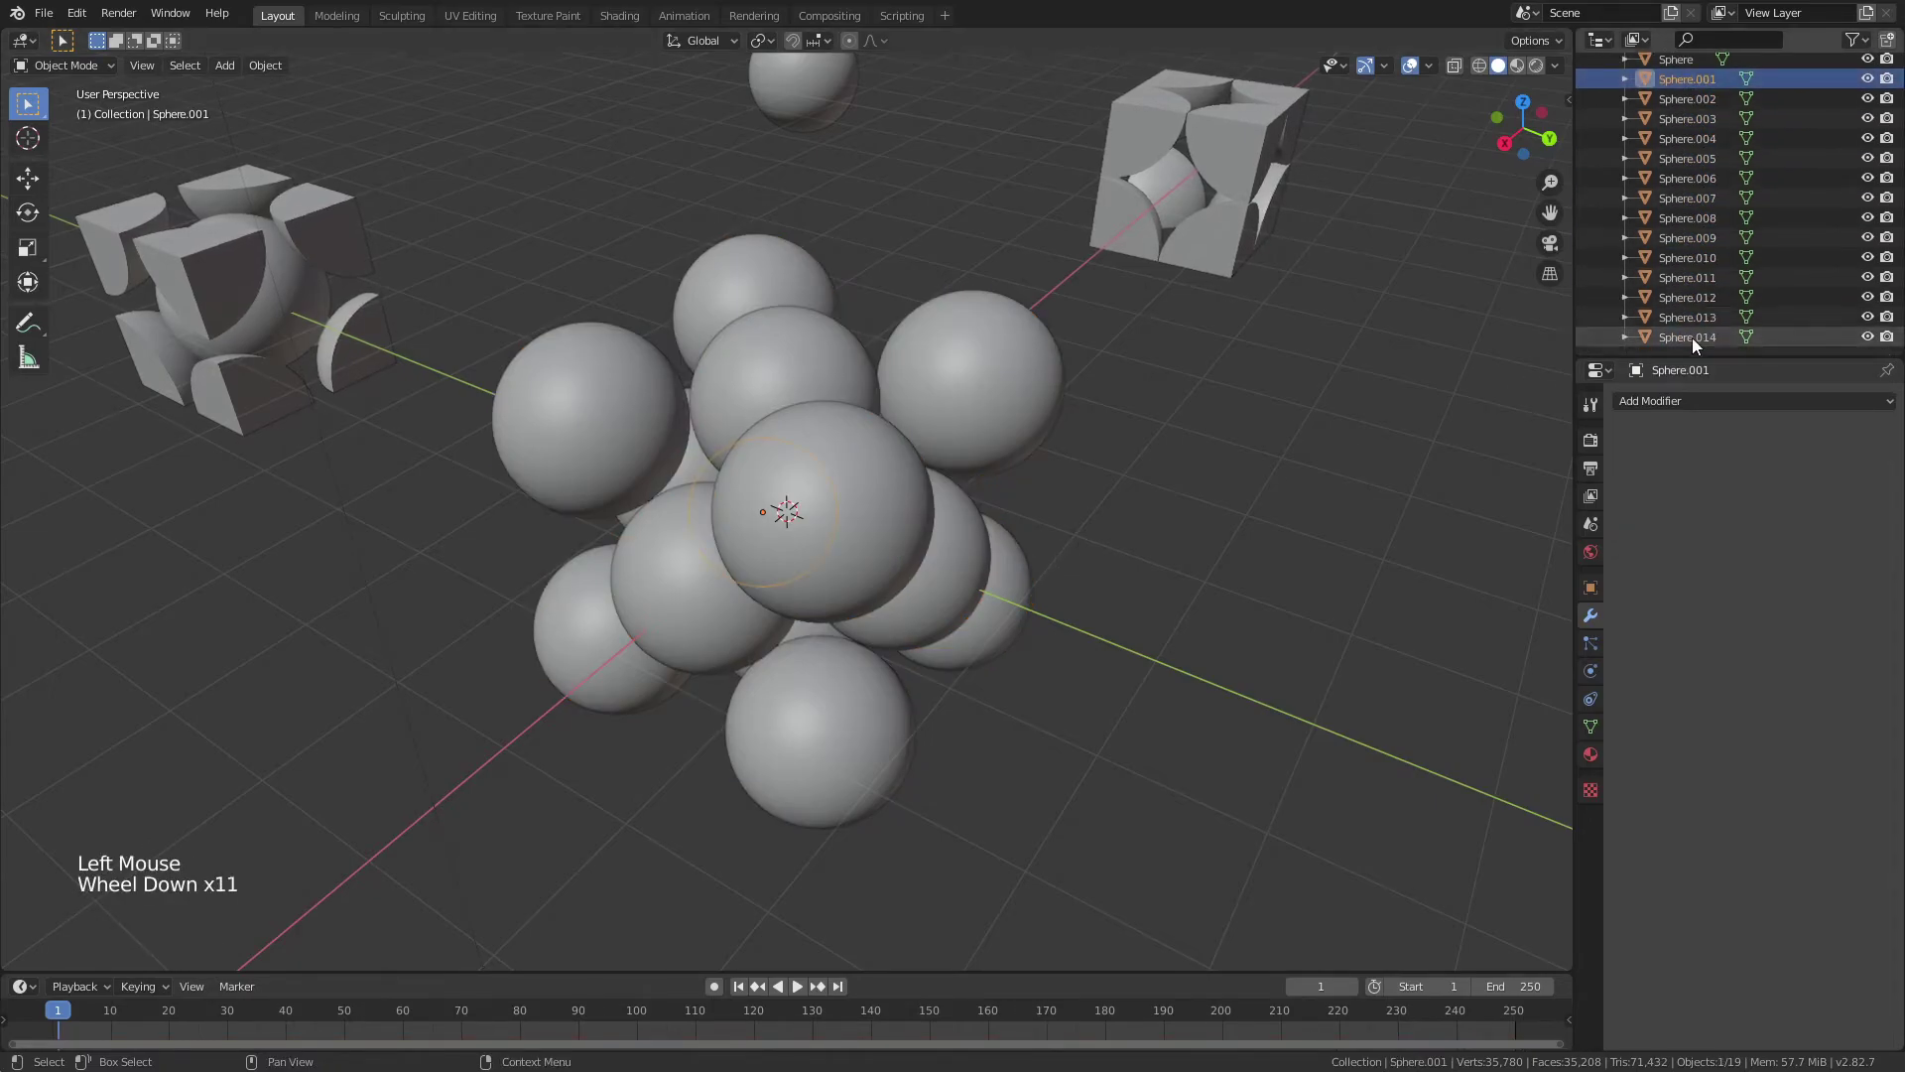
pyautogui.keyDown('shift'); pyautogui.click(1693, 337); pyautogui.keyUp('shift')
pyautogui.moveTo(1046, 520); pyautogui.dragTo(1020, 500, button='middle')
pyautogui.hotkey('ctrl', 'j')
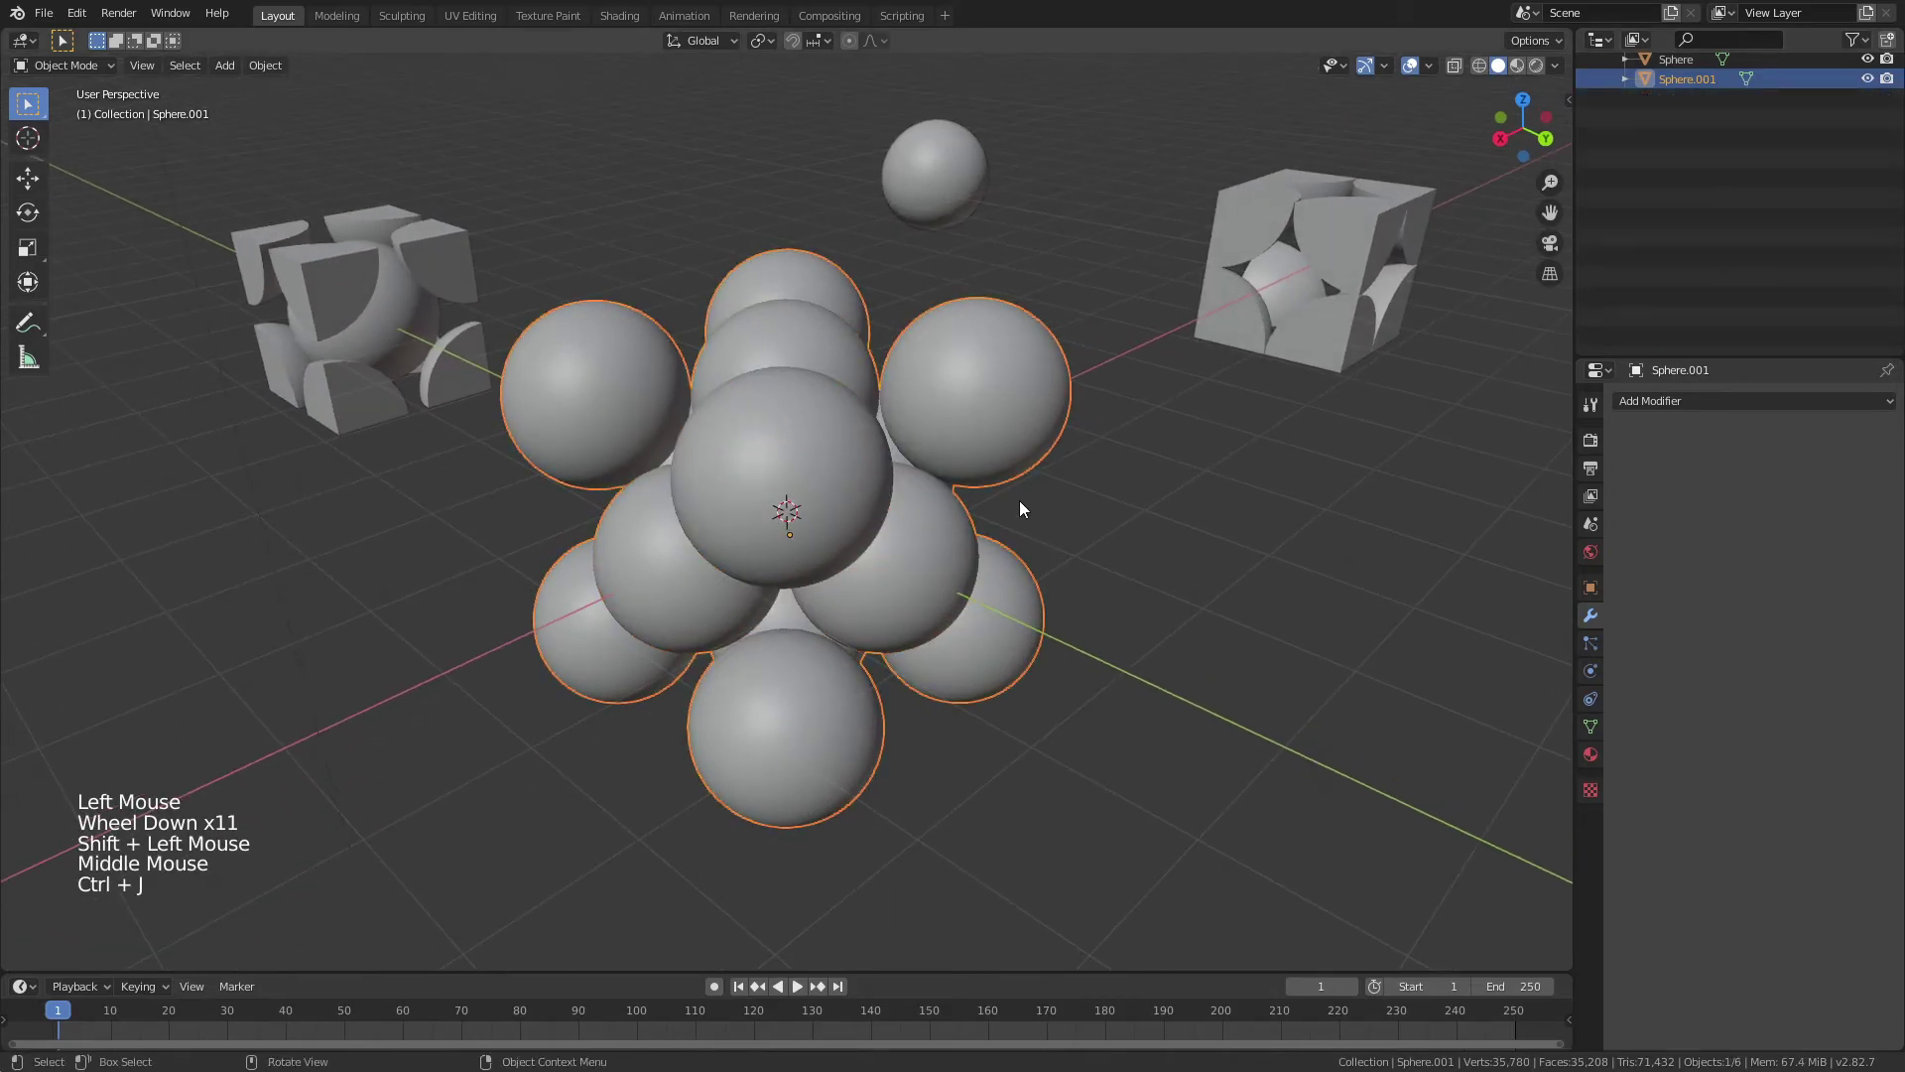
# - Rename the joined Sphere.001 object to 'FCC Unit Cell'
pyautogui.scroll(6, 1763, 169)
pyautogui.click(1682, 284)
pyautogui.doubleClick(1681, 284)
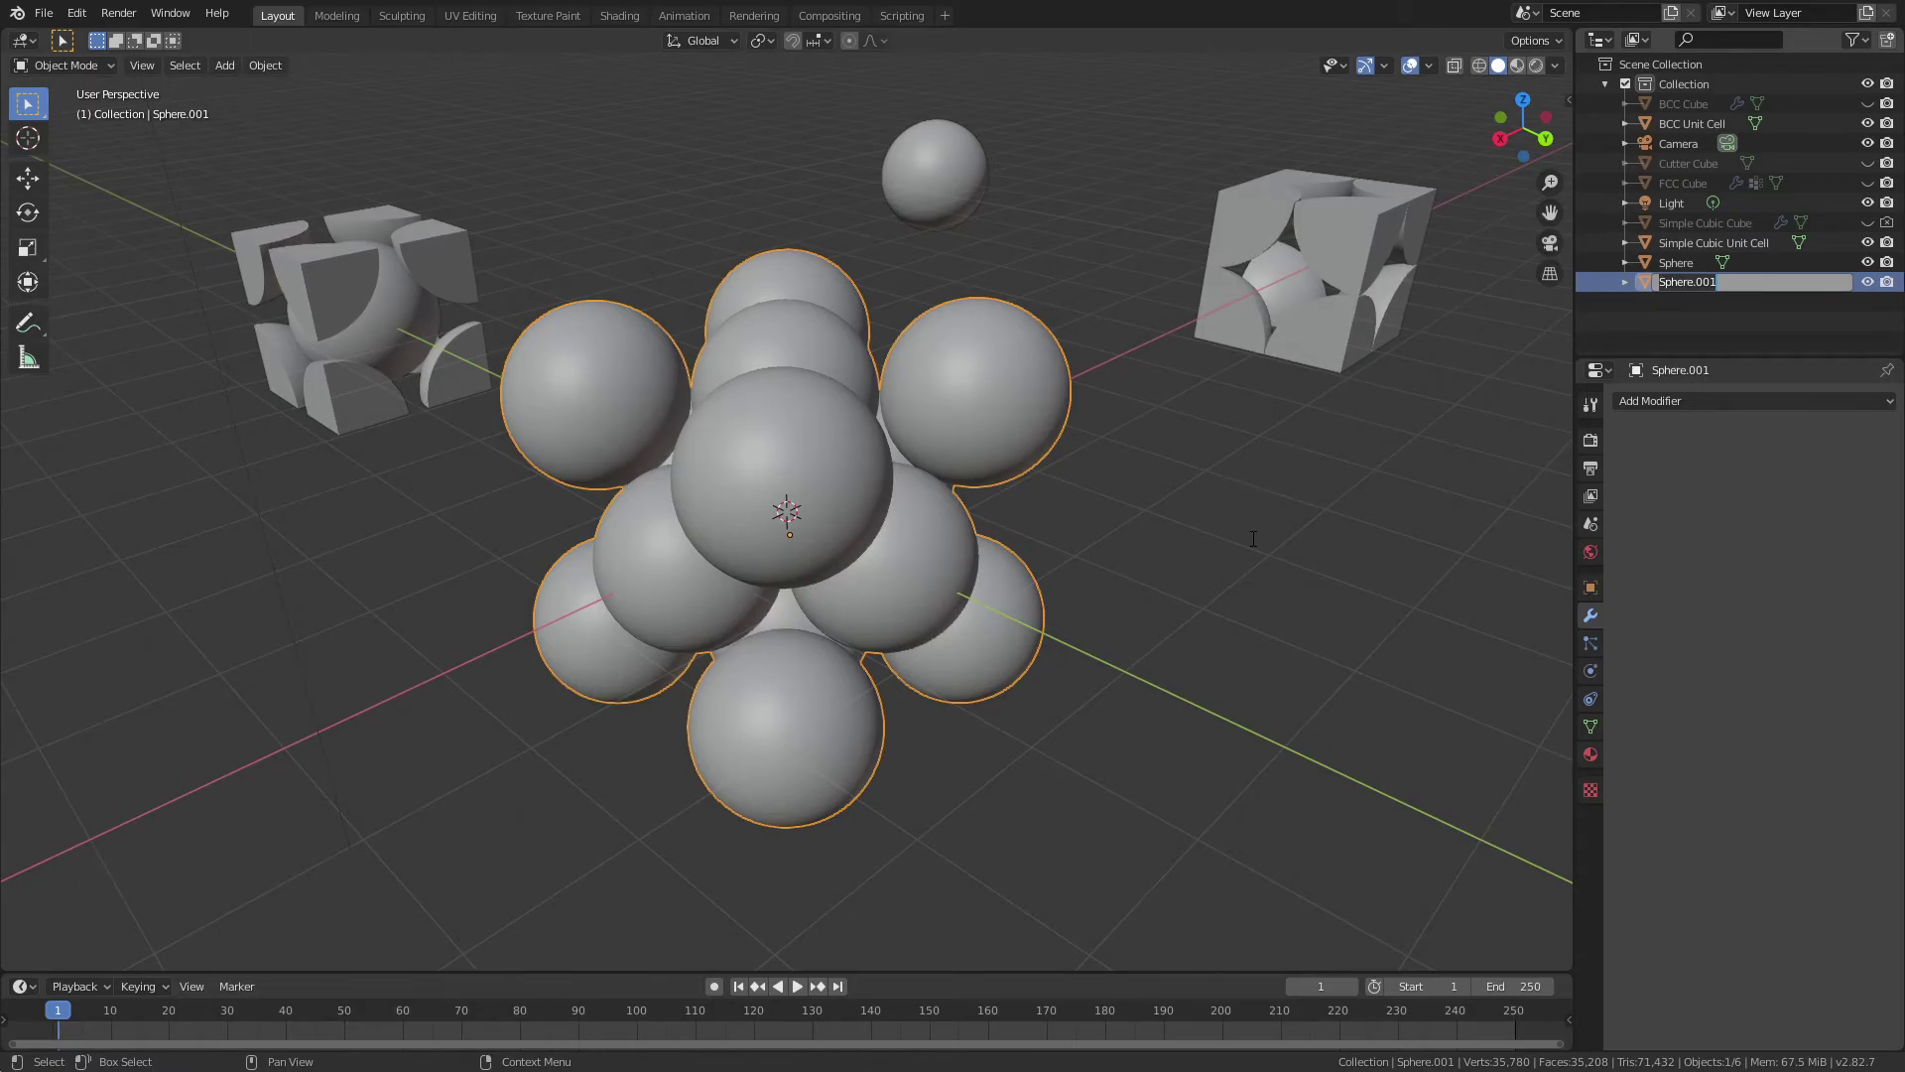
pyautogui.write('FC')
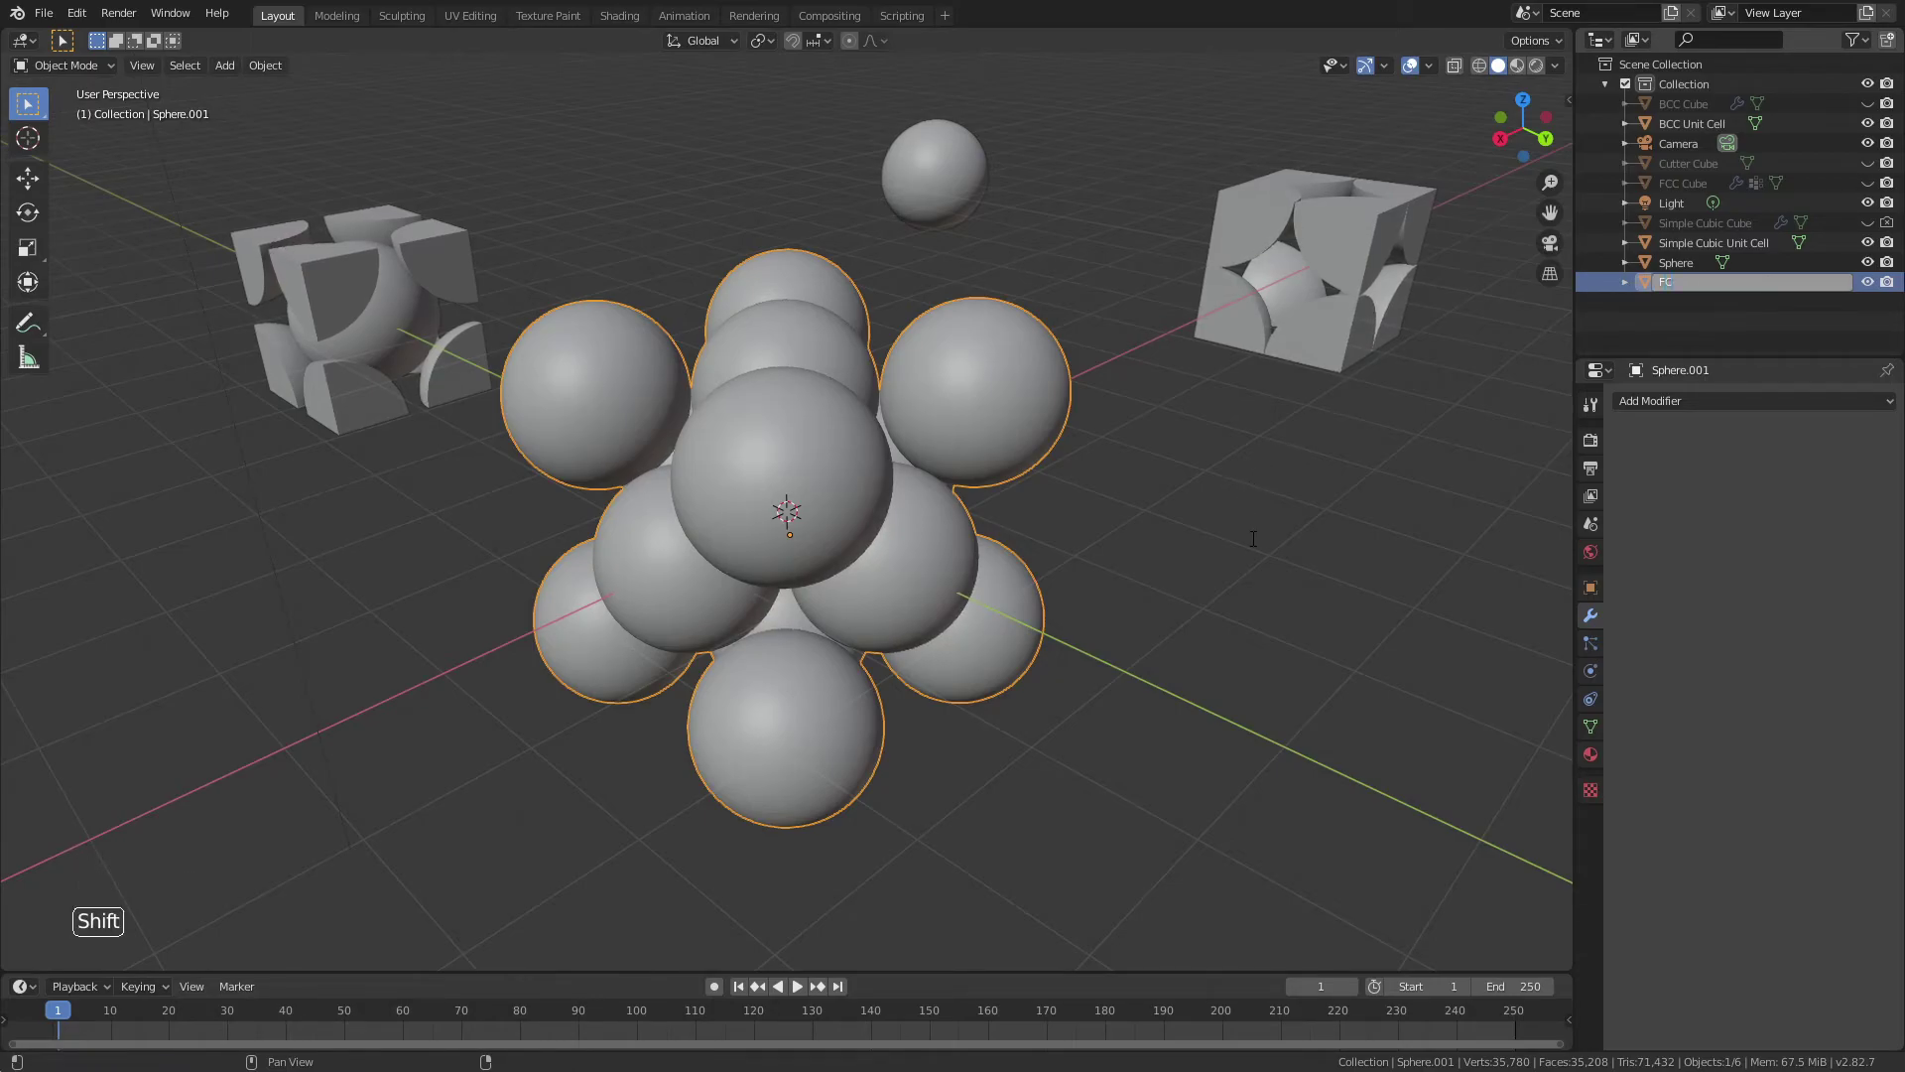
pyautogui.write('C Unit Cell')
pyautogui.press('Return')
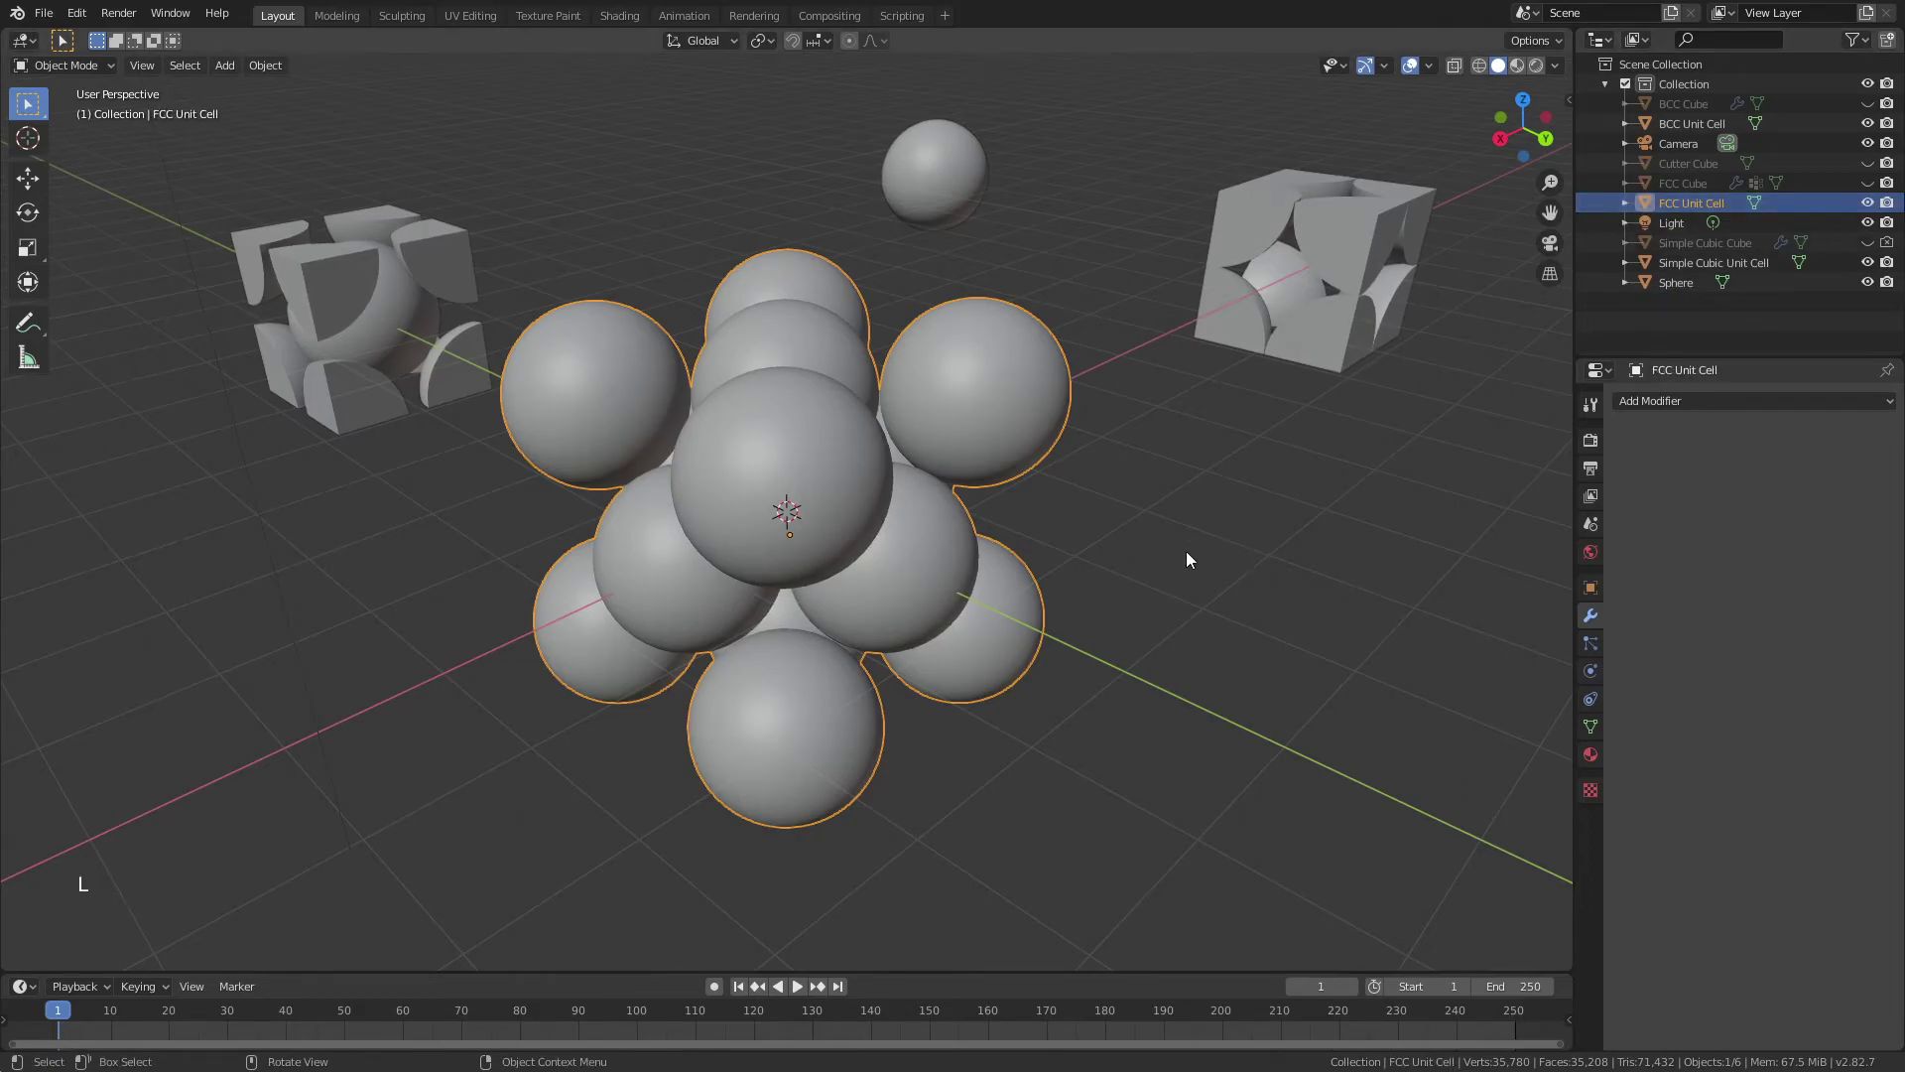
# - Add a Boolean modifier set to Intersect with the Cutter Cube, then orbit to inspect
pyautogui.click(1699, 401)
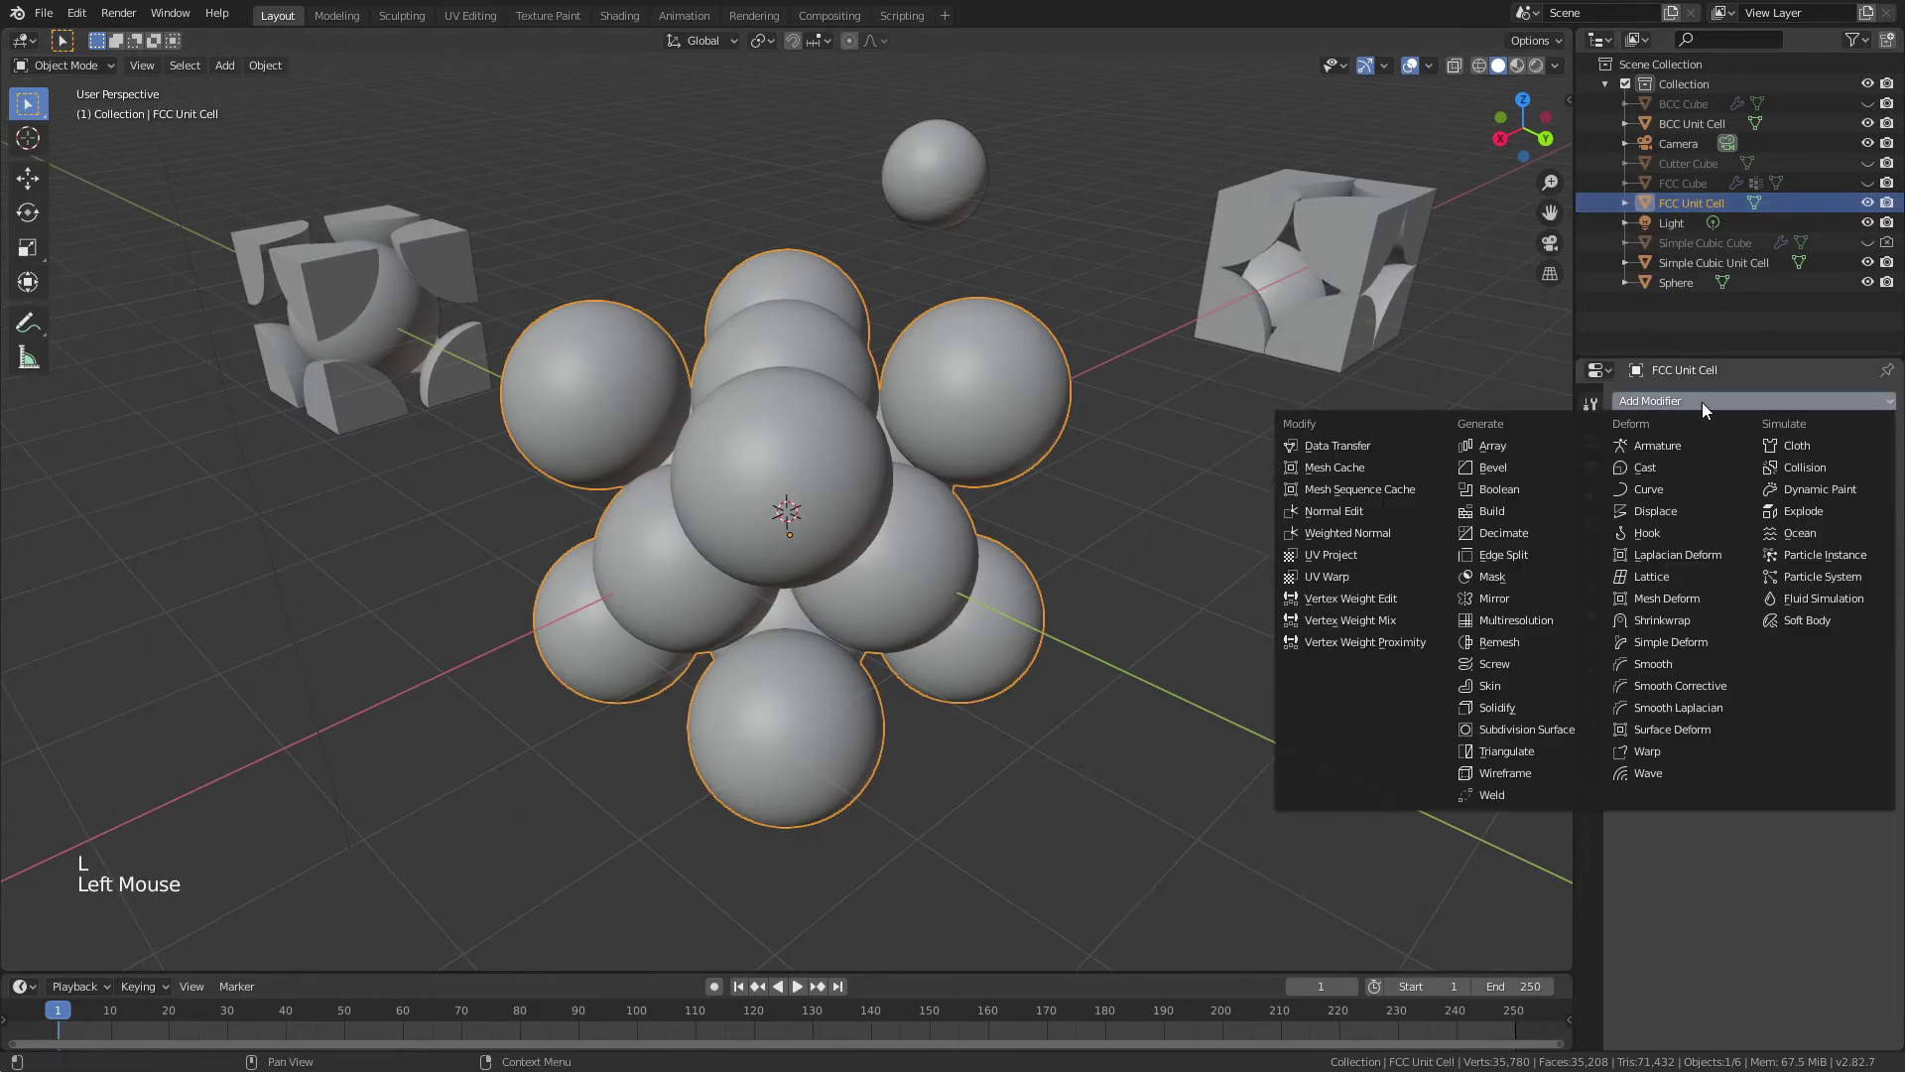
pyautogui.click(1506, 492)
pyautogui.click(1718, 555)
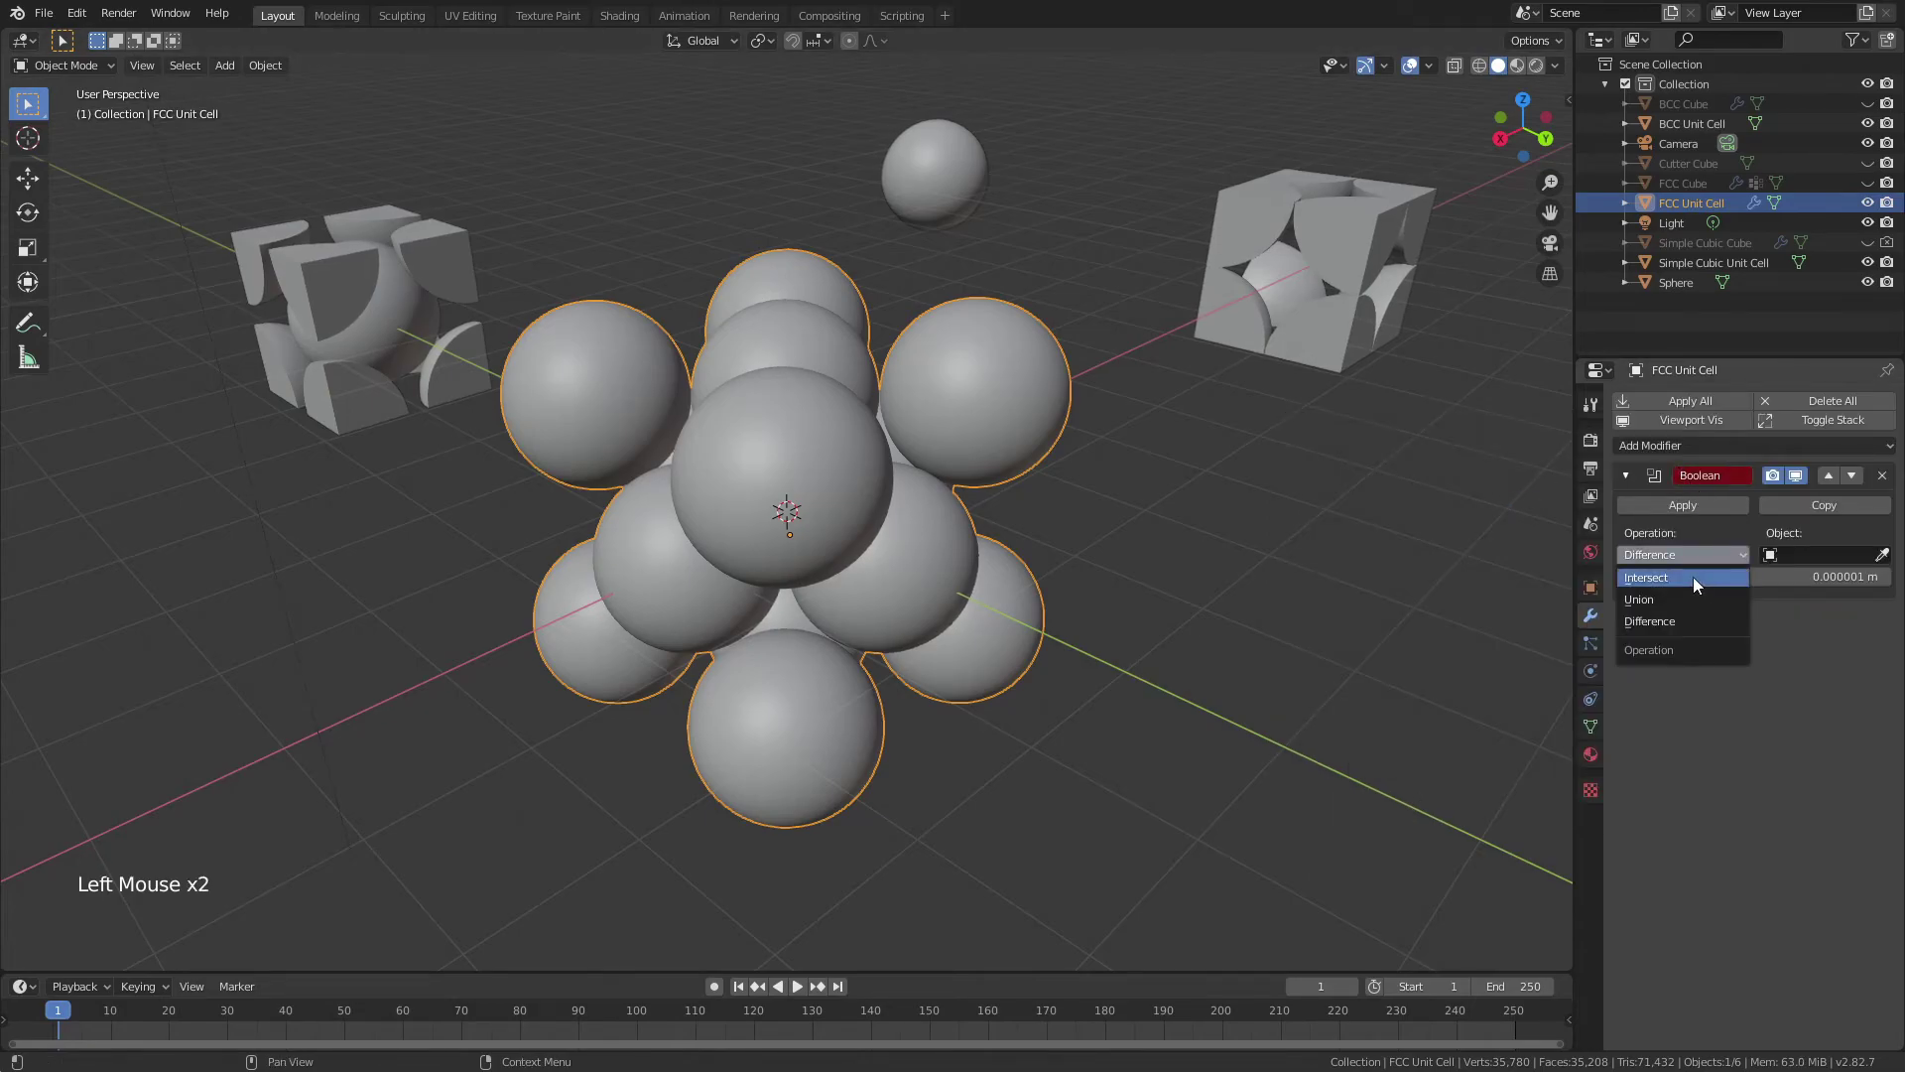
pyautogui.click(1693, 576)
pyautogui.click(1819, 554)
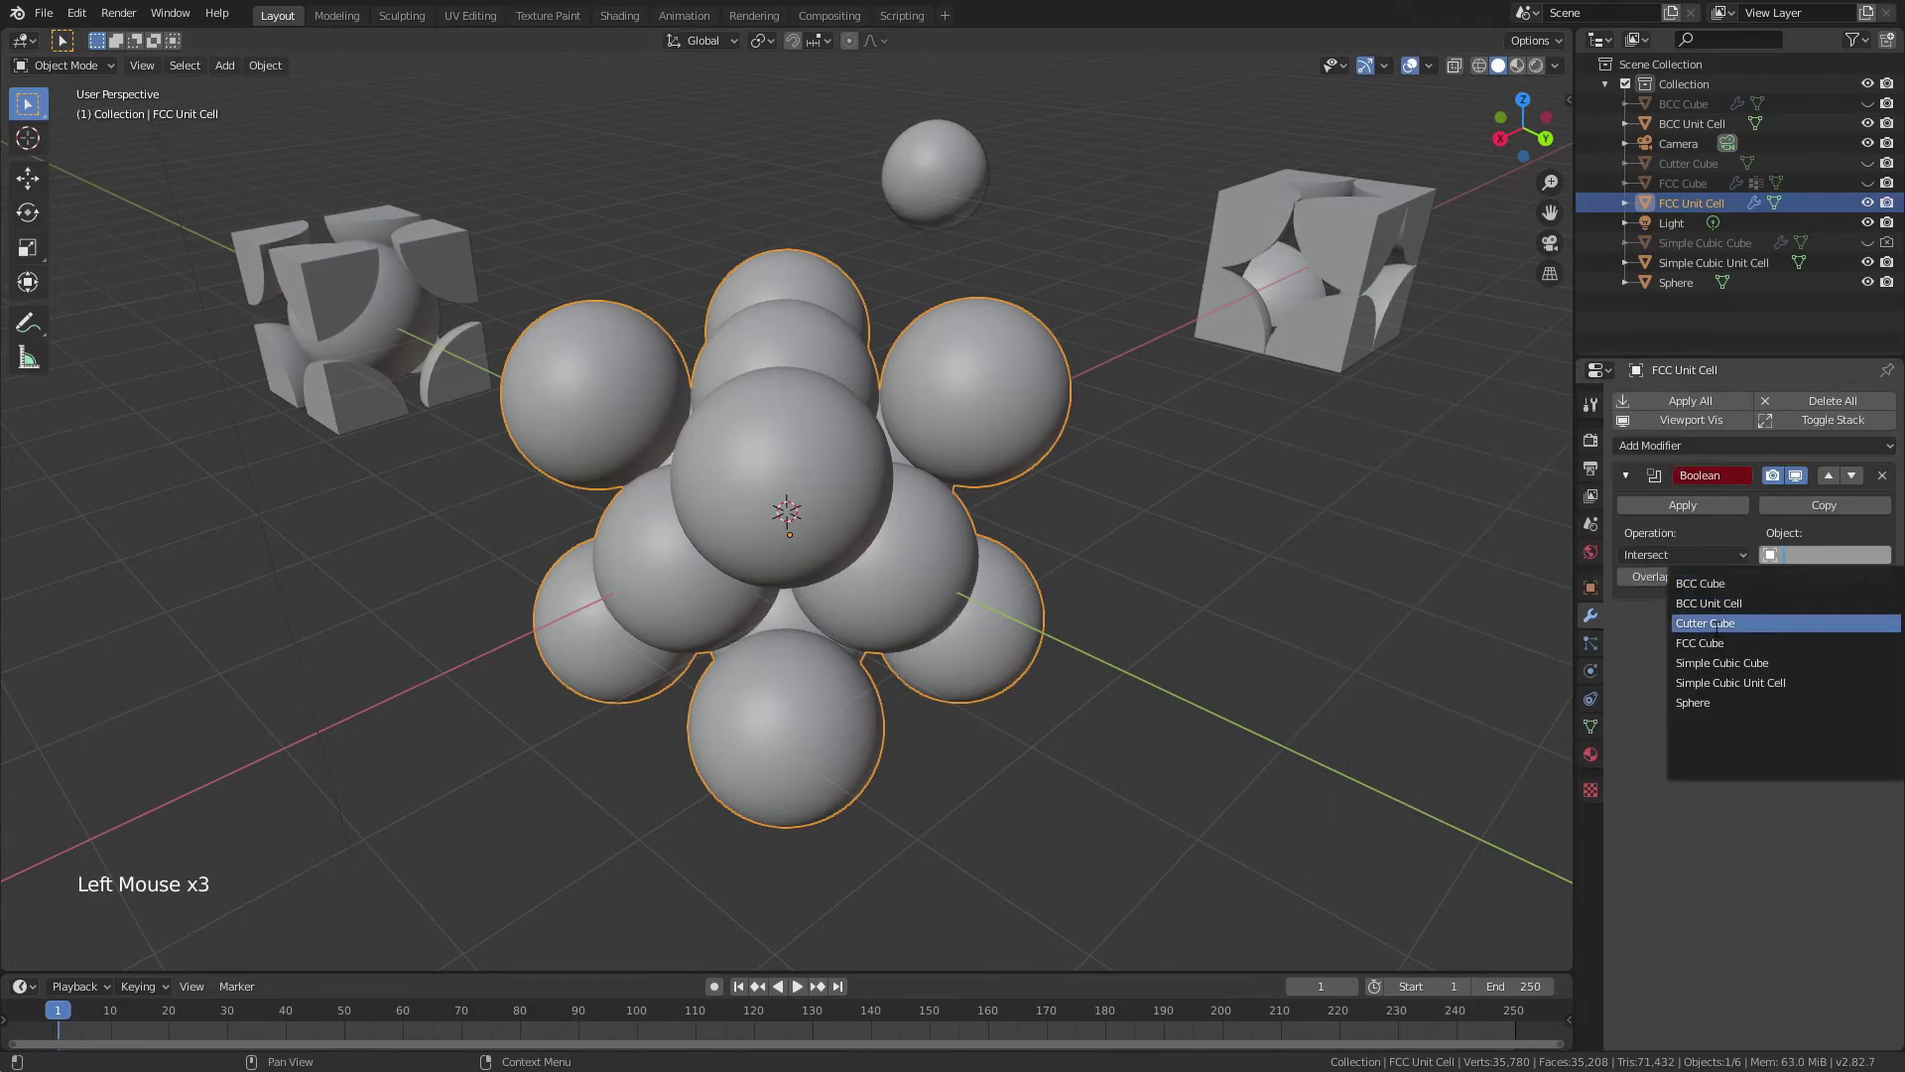
pyautogui.click(1716, 623)
pyautogui.scroll(3, 808, 532)
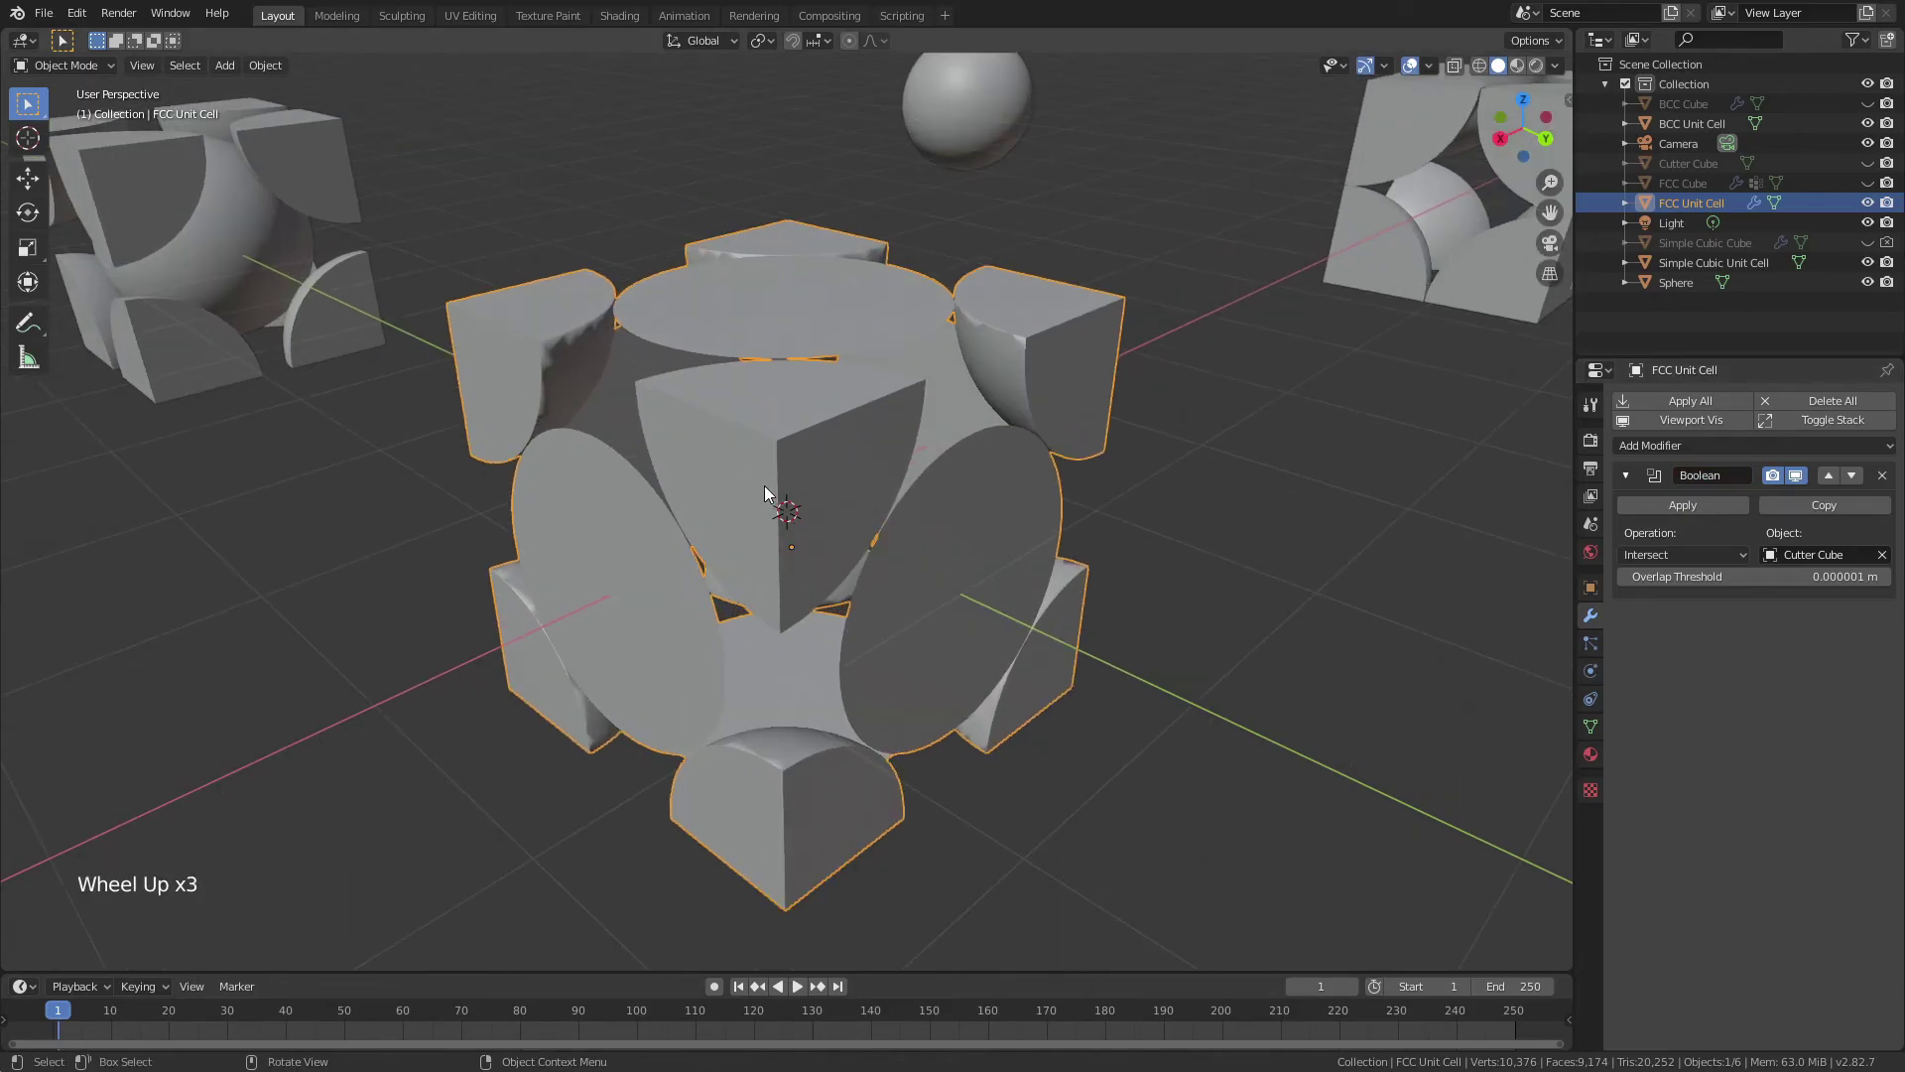
pyautogui.moveTo(764, 478); pyautogui.dragTo(794, 529, button='middle')
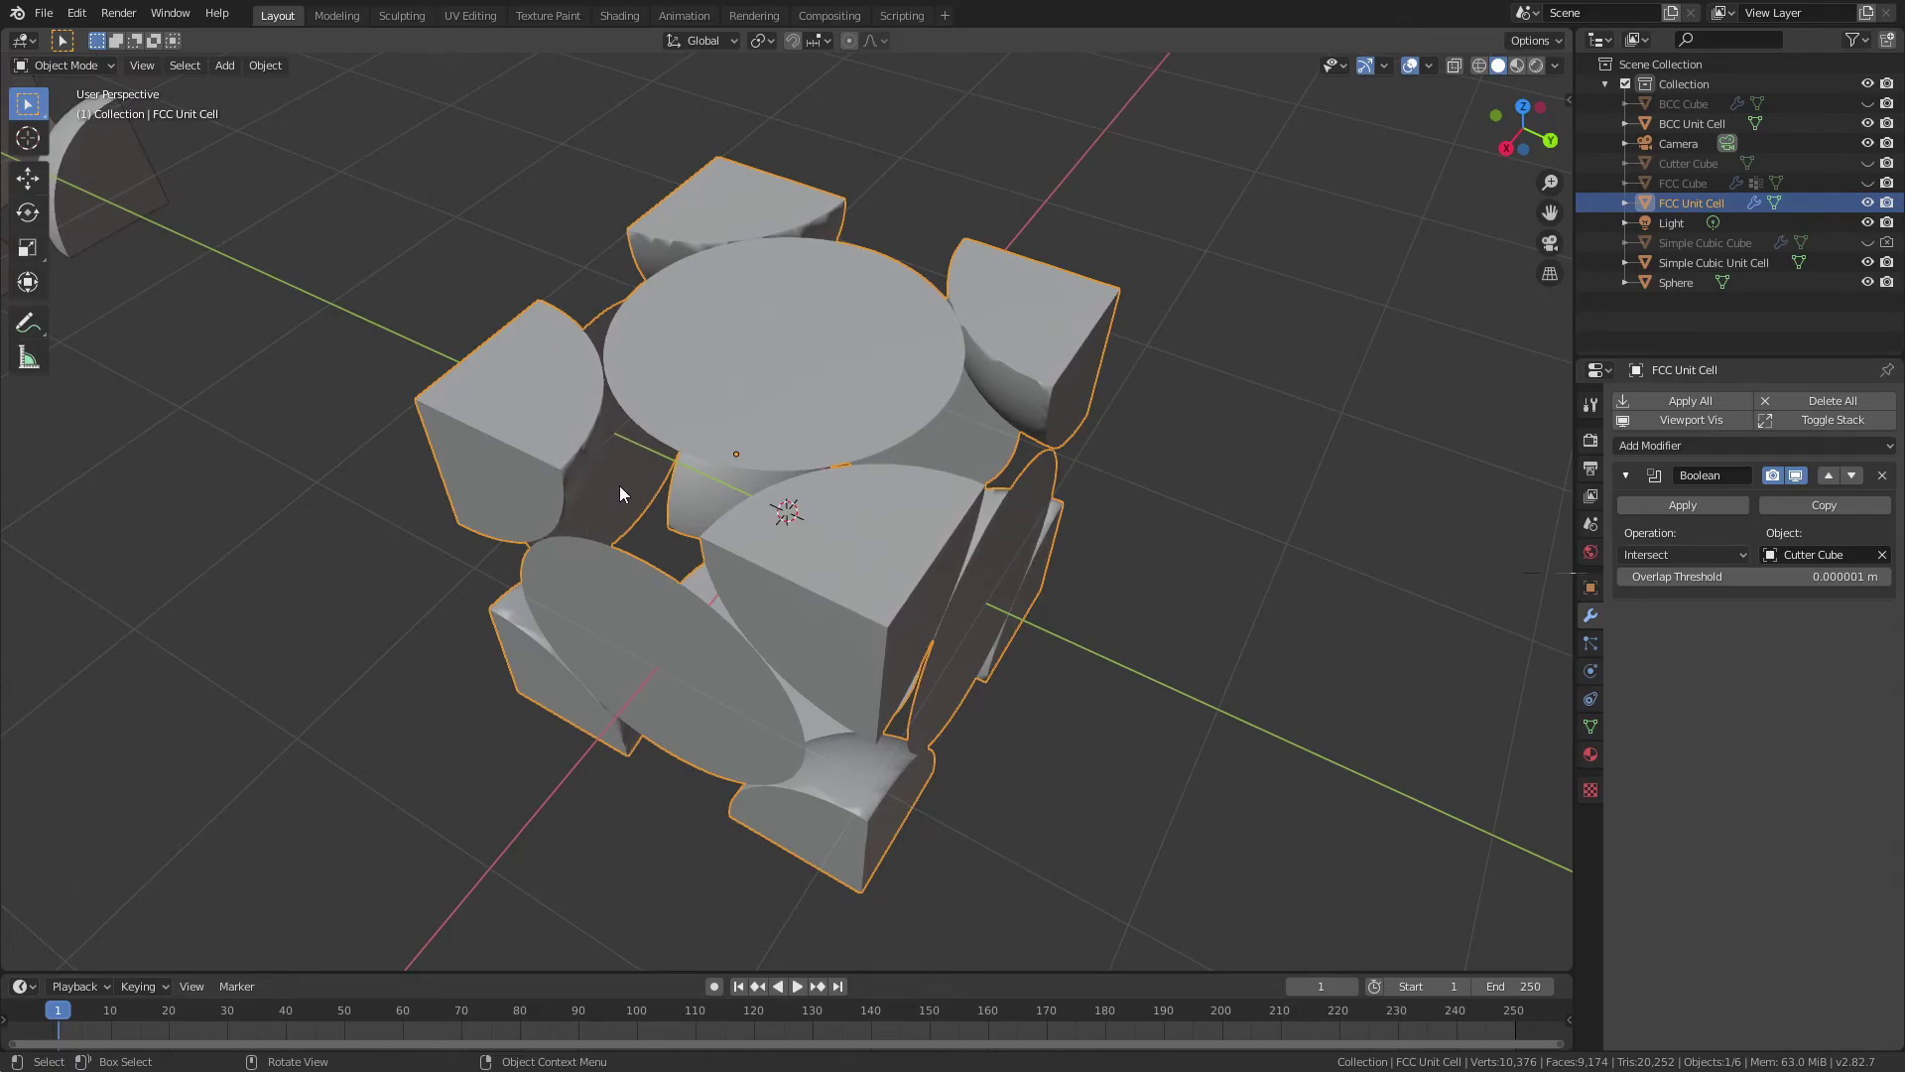
pyautogui.moveTo(619, 485); pyautogui.dragTo(786, 446, button='middle')
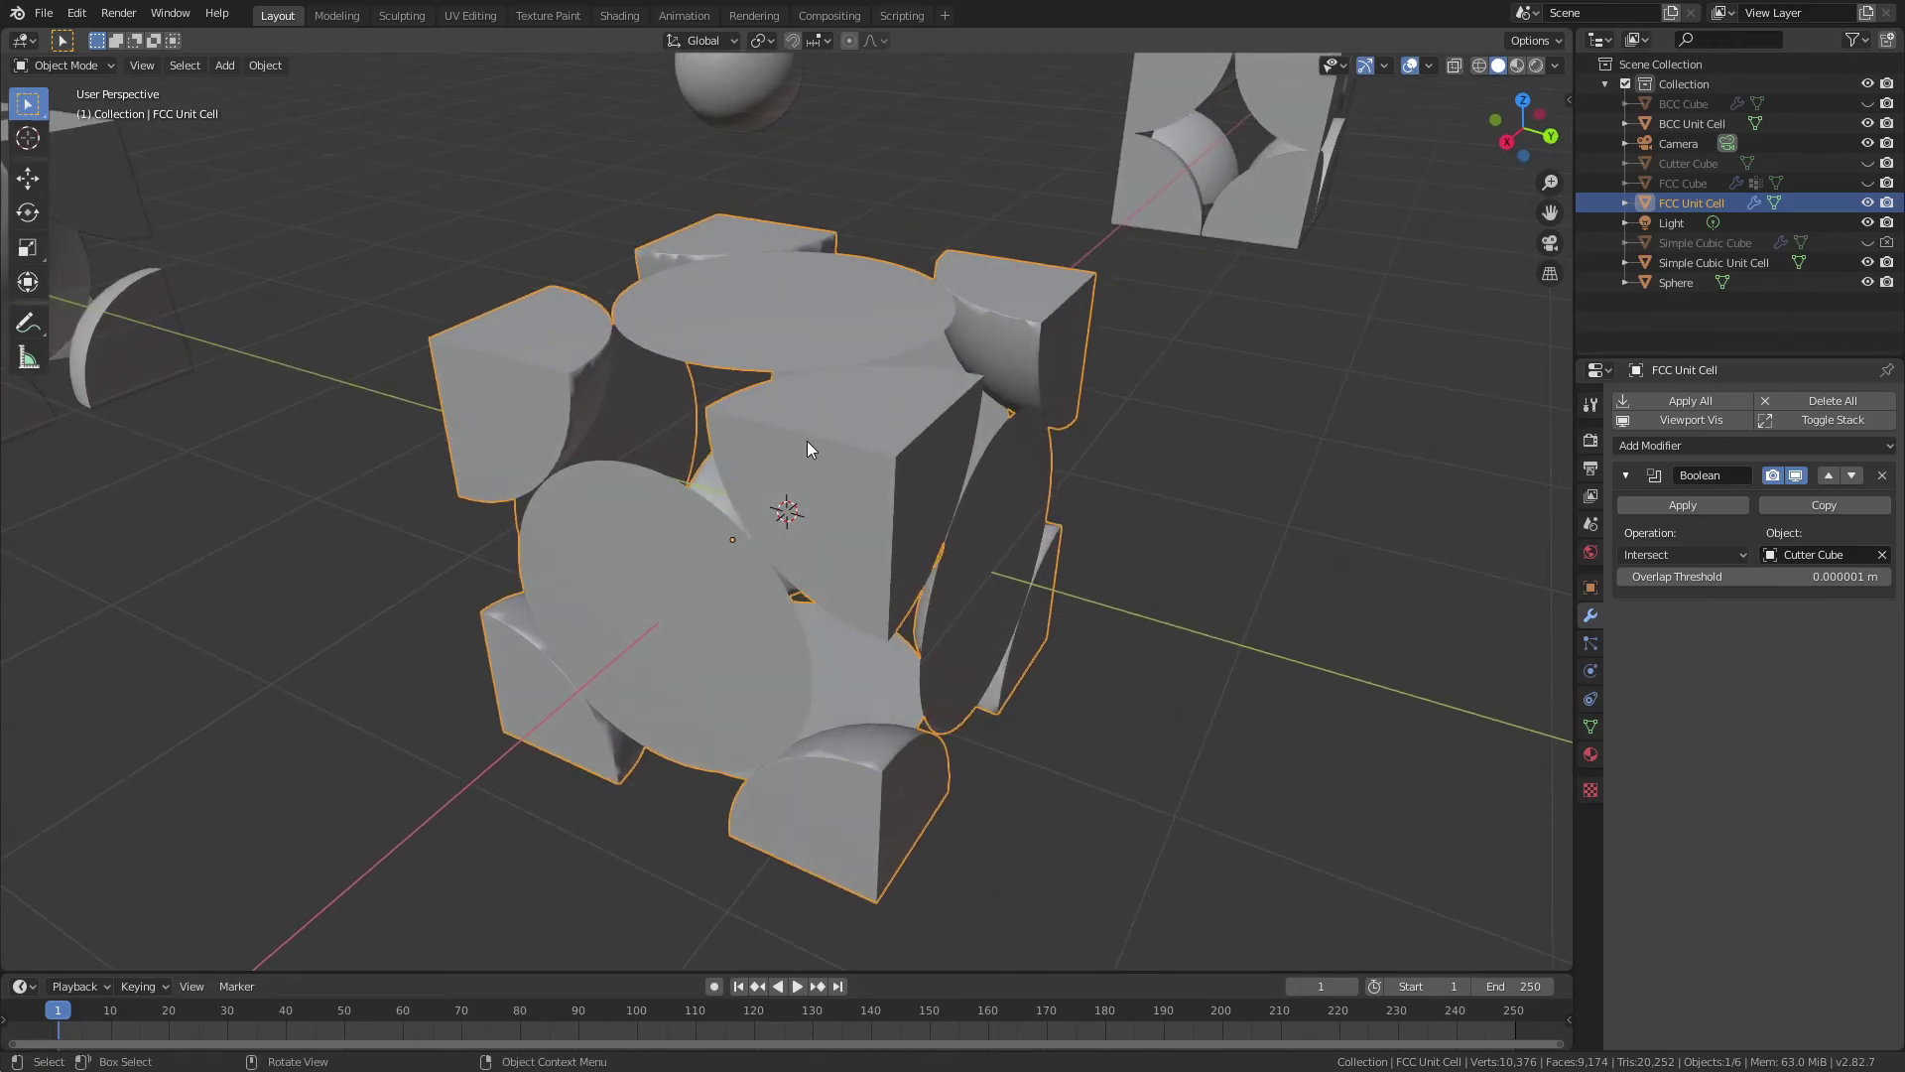
# - Set the FCC Unit Cell's origin to its geometry
pyautogui.rightClick(807, 442)
pyautogui.moveTo(808, 442)
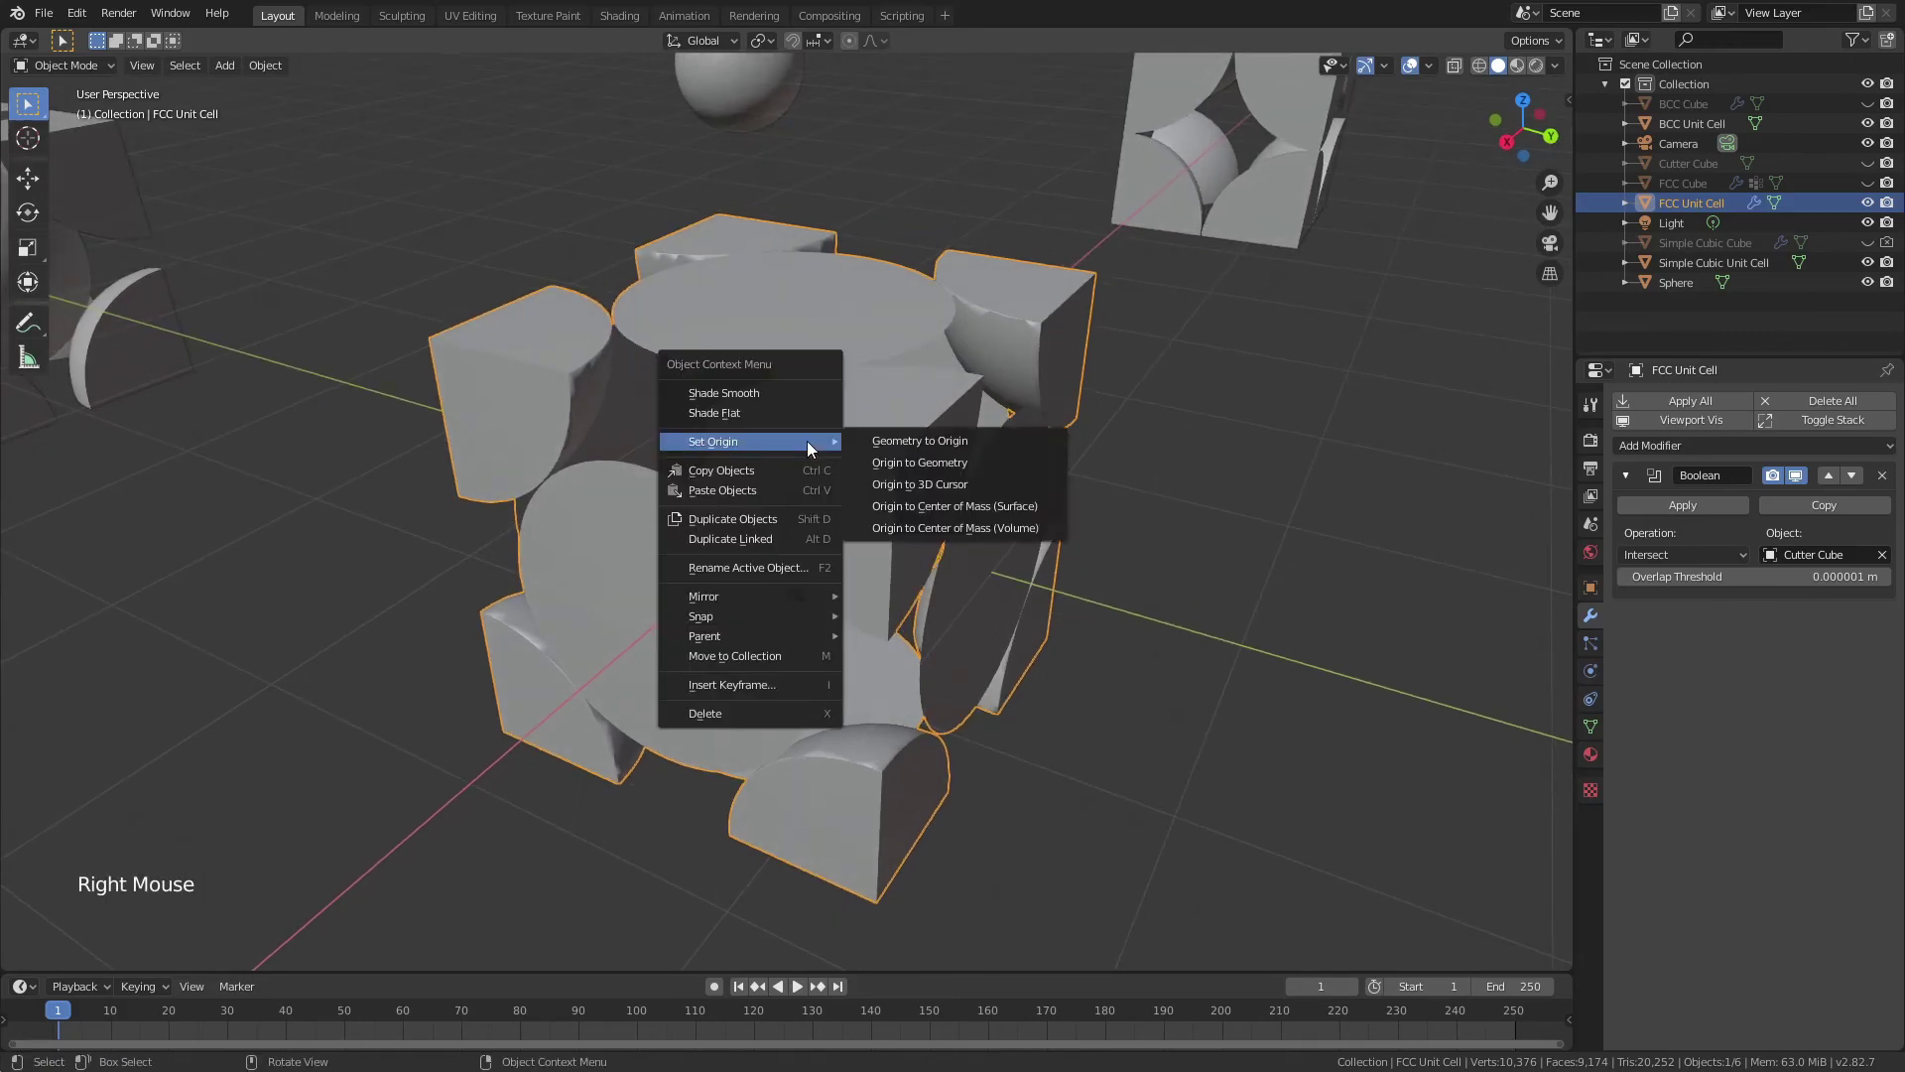
pyautogui.click(919, 459)
pyautogui.moveTo(929, 455); pyautogui.dragTo(1063, 465, button='middle')
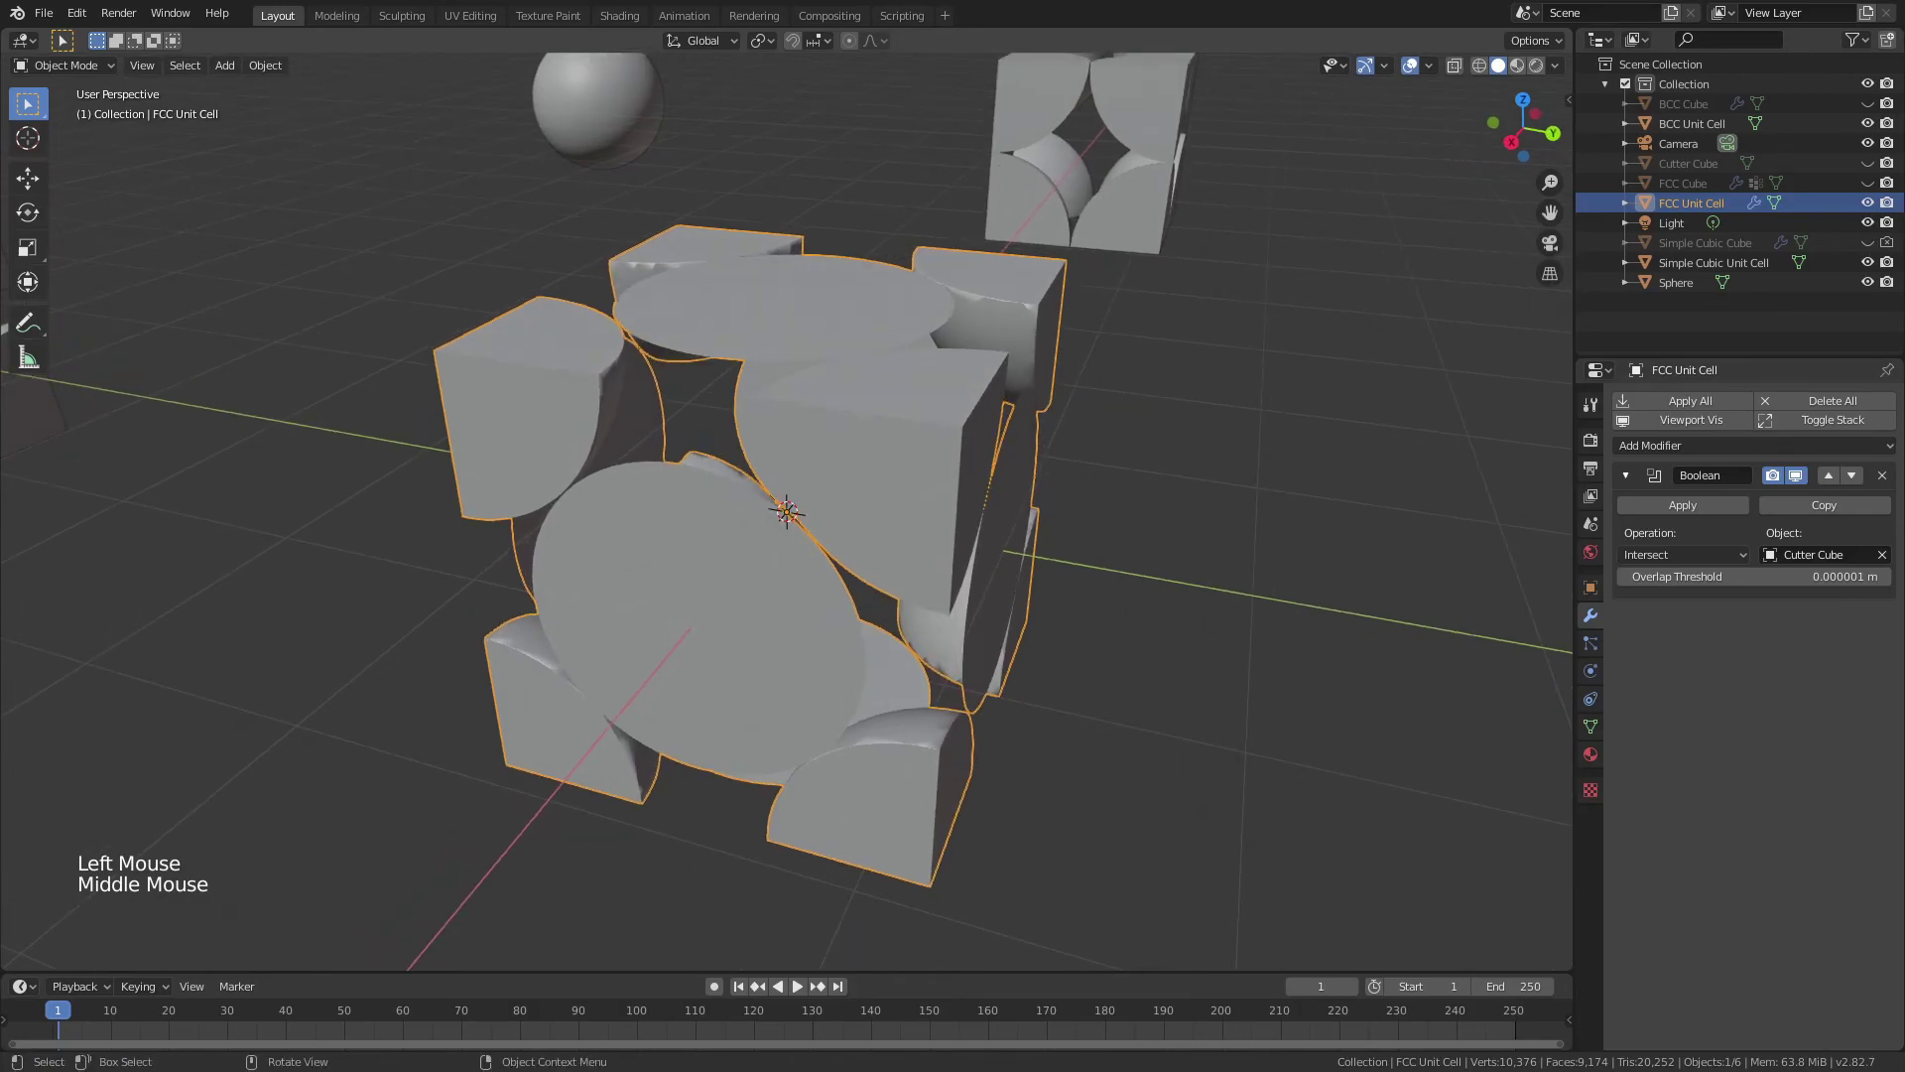
# - Scale the FCC Unit Cell up slightly
pyautogui.press('s')
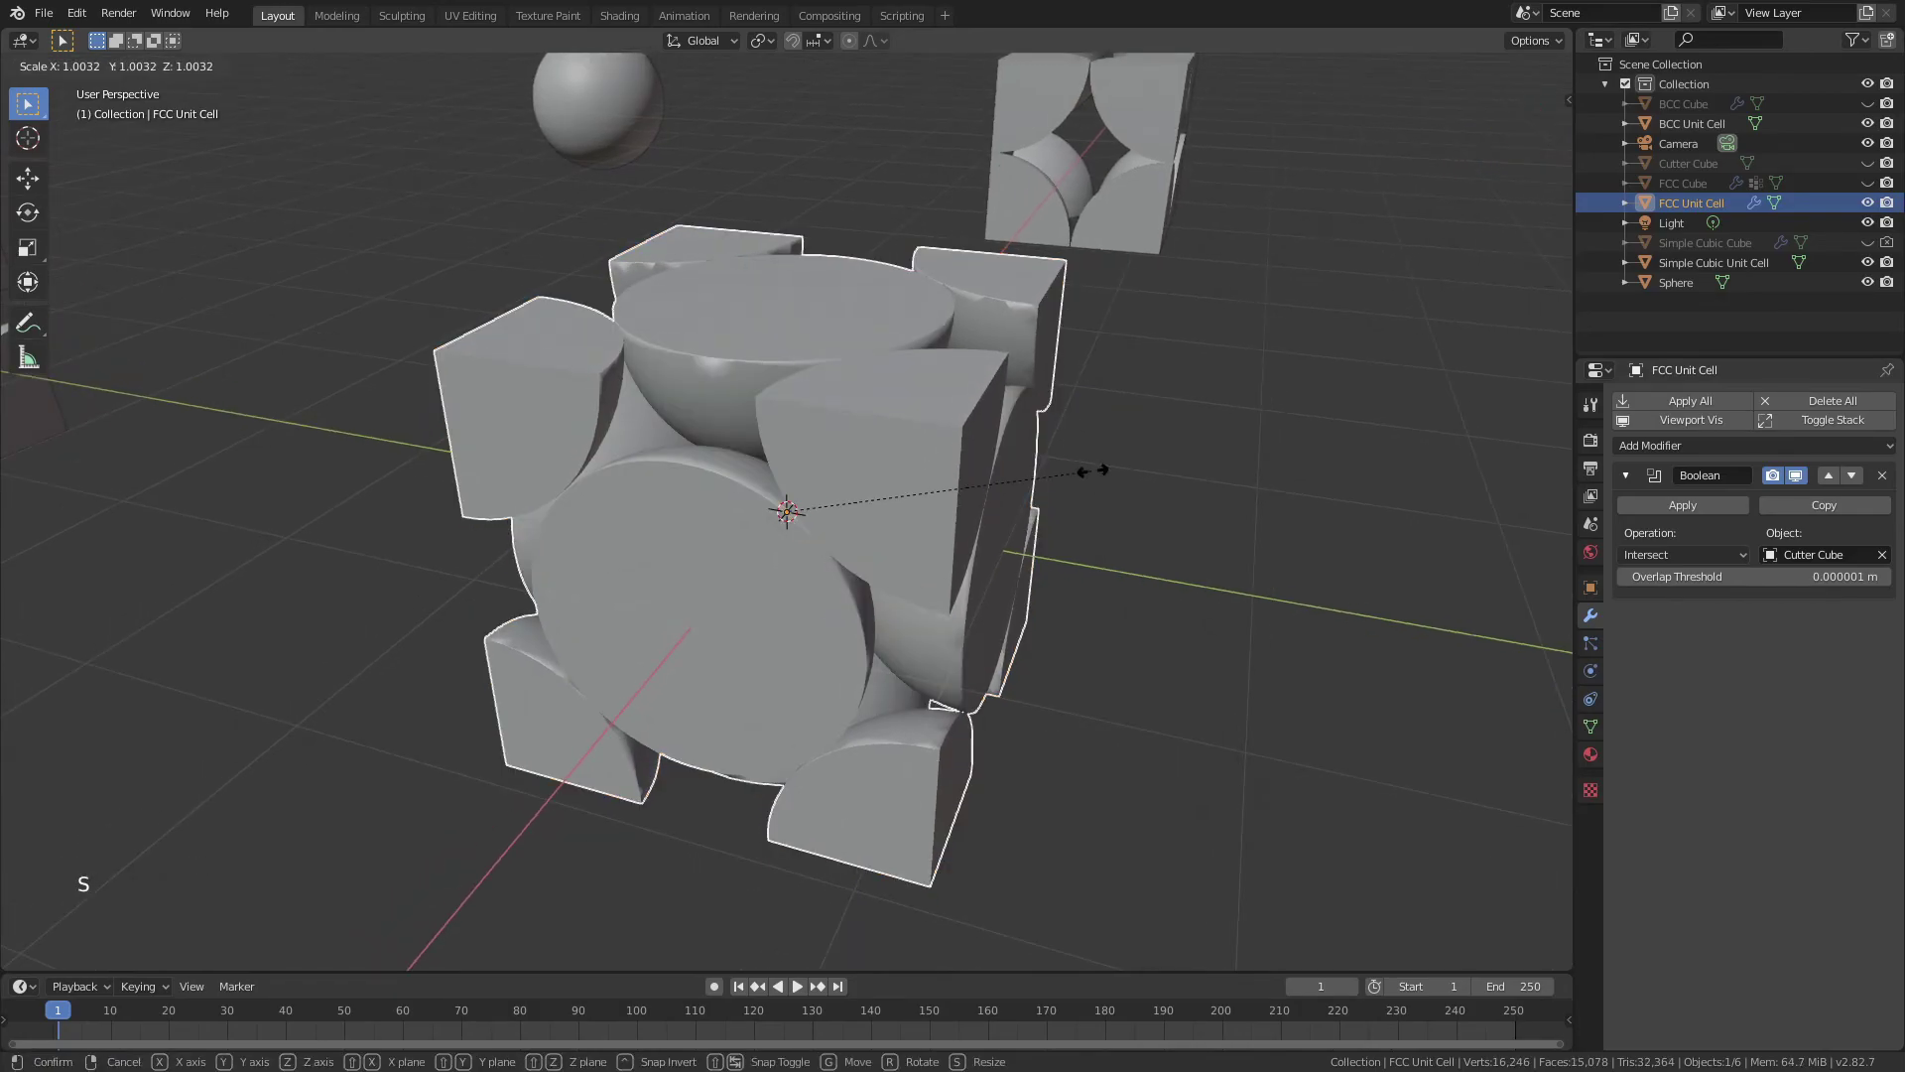
pyautogui.click(1093, 471)
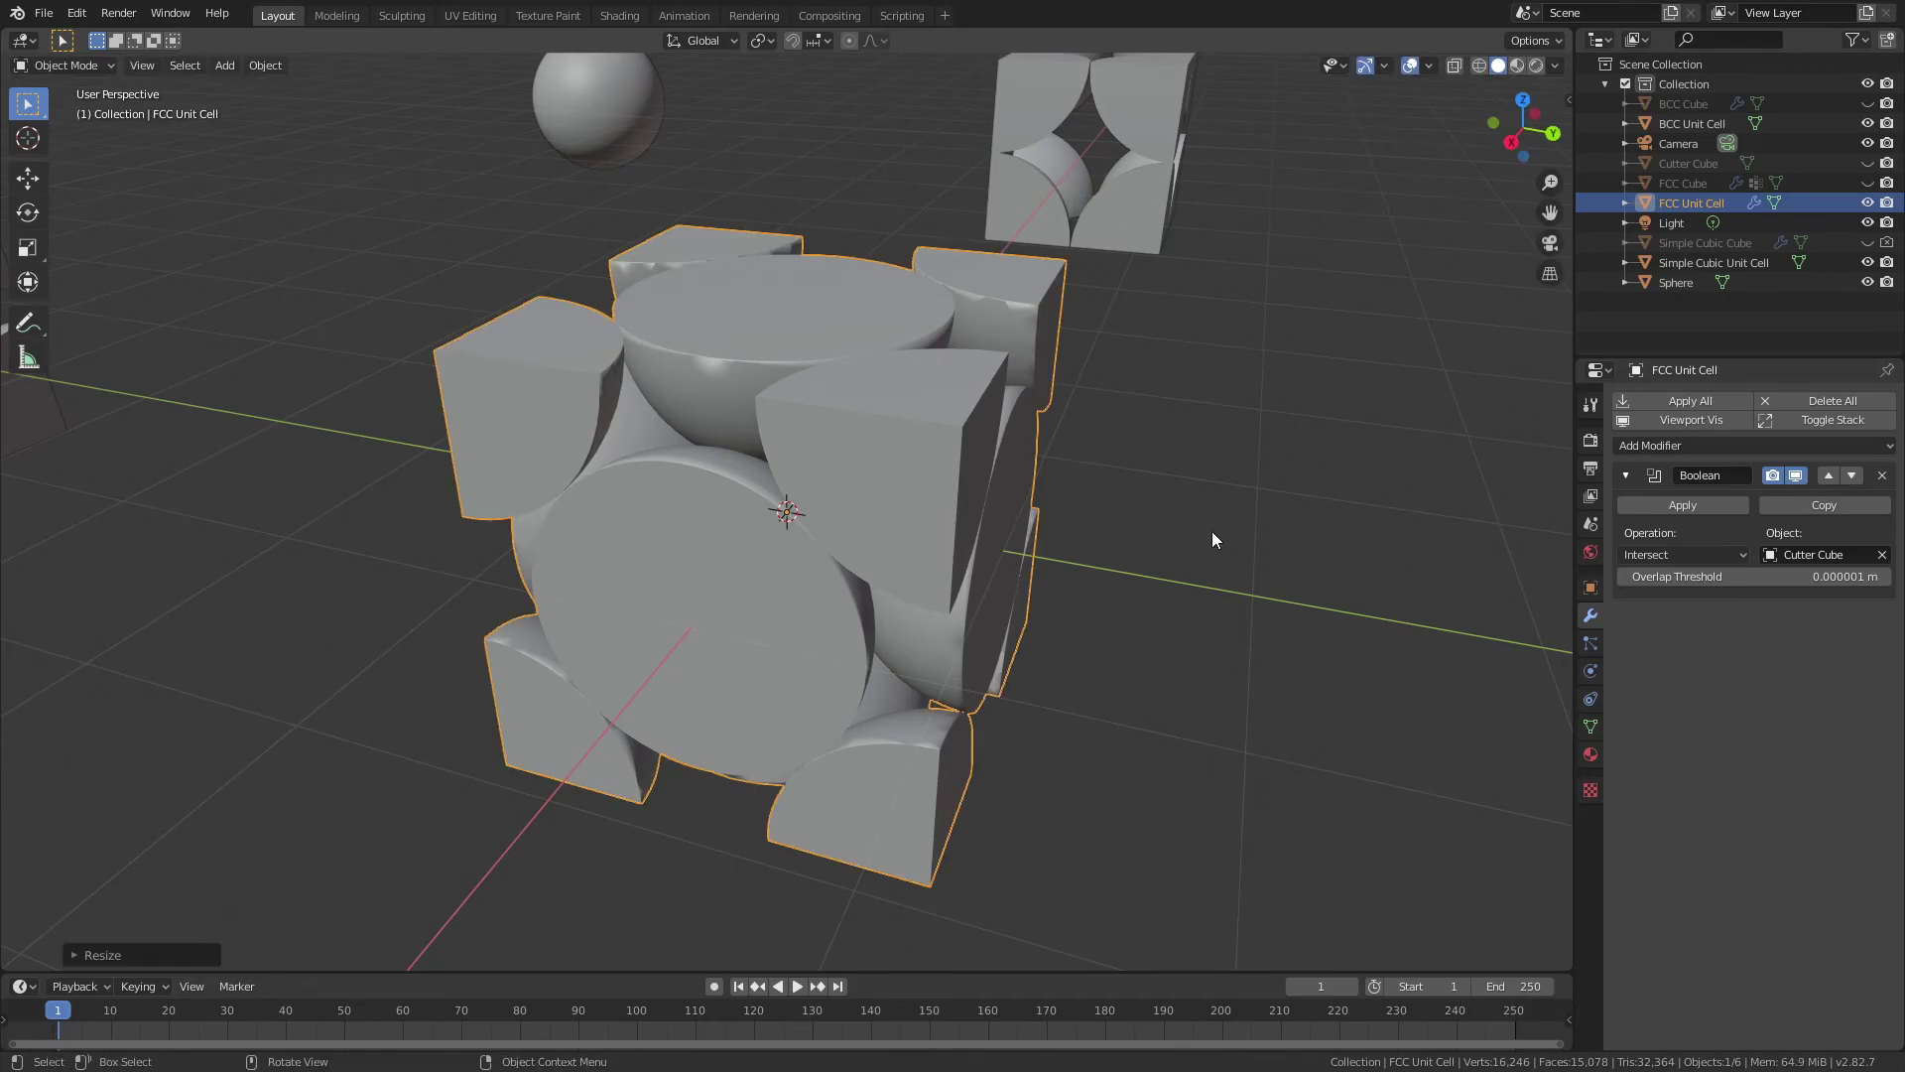
pyautogui.click(1591, 725)
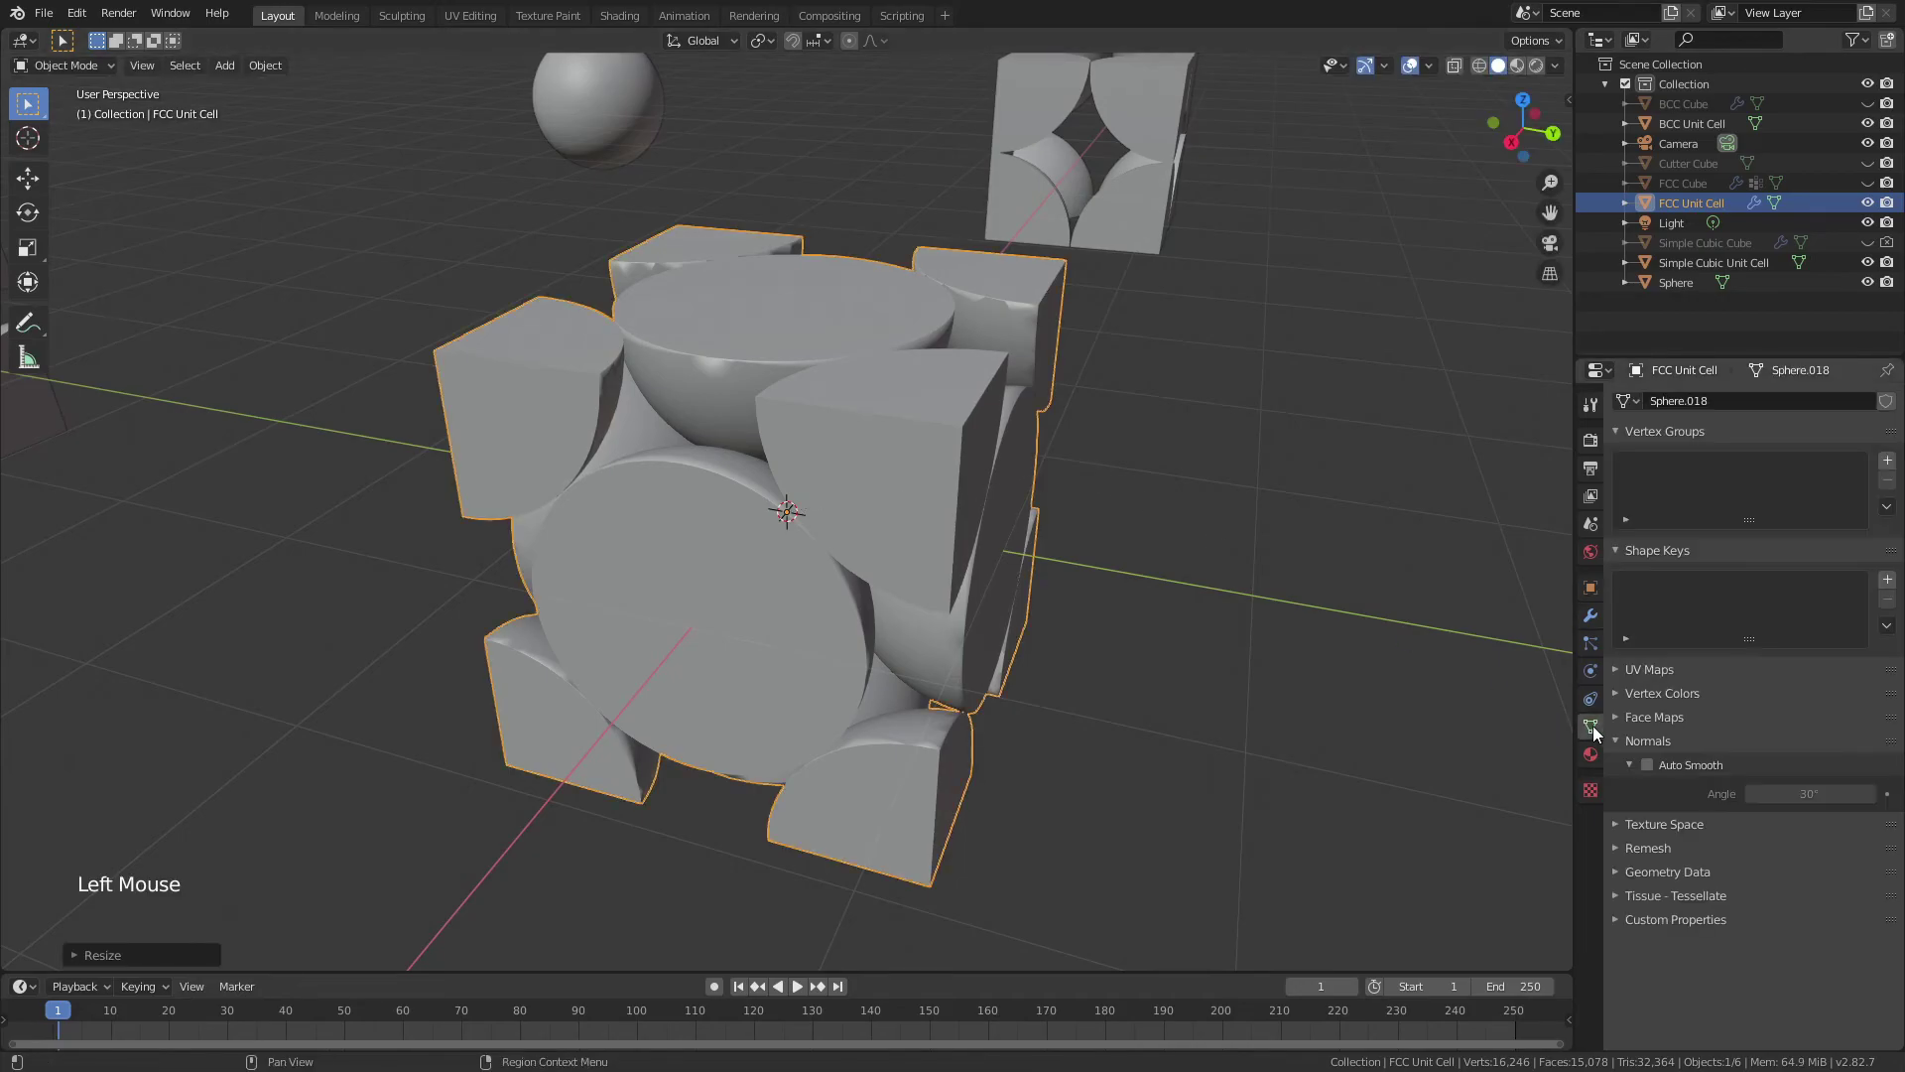
# - Enable Auto Smooth on the FCC Unit Cell's normals and apply its Boolean modifier
pyautogui.click(1648, 765)
pyautogui.moveTo(936, 503); pyautogui.dragTo(820, 514, button='middle')
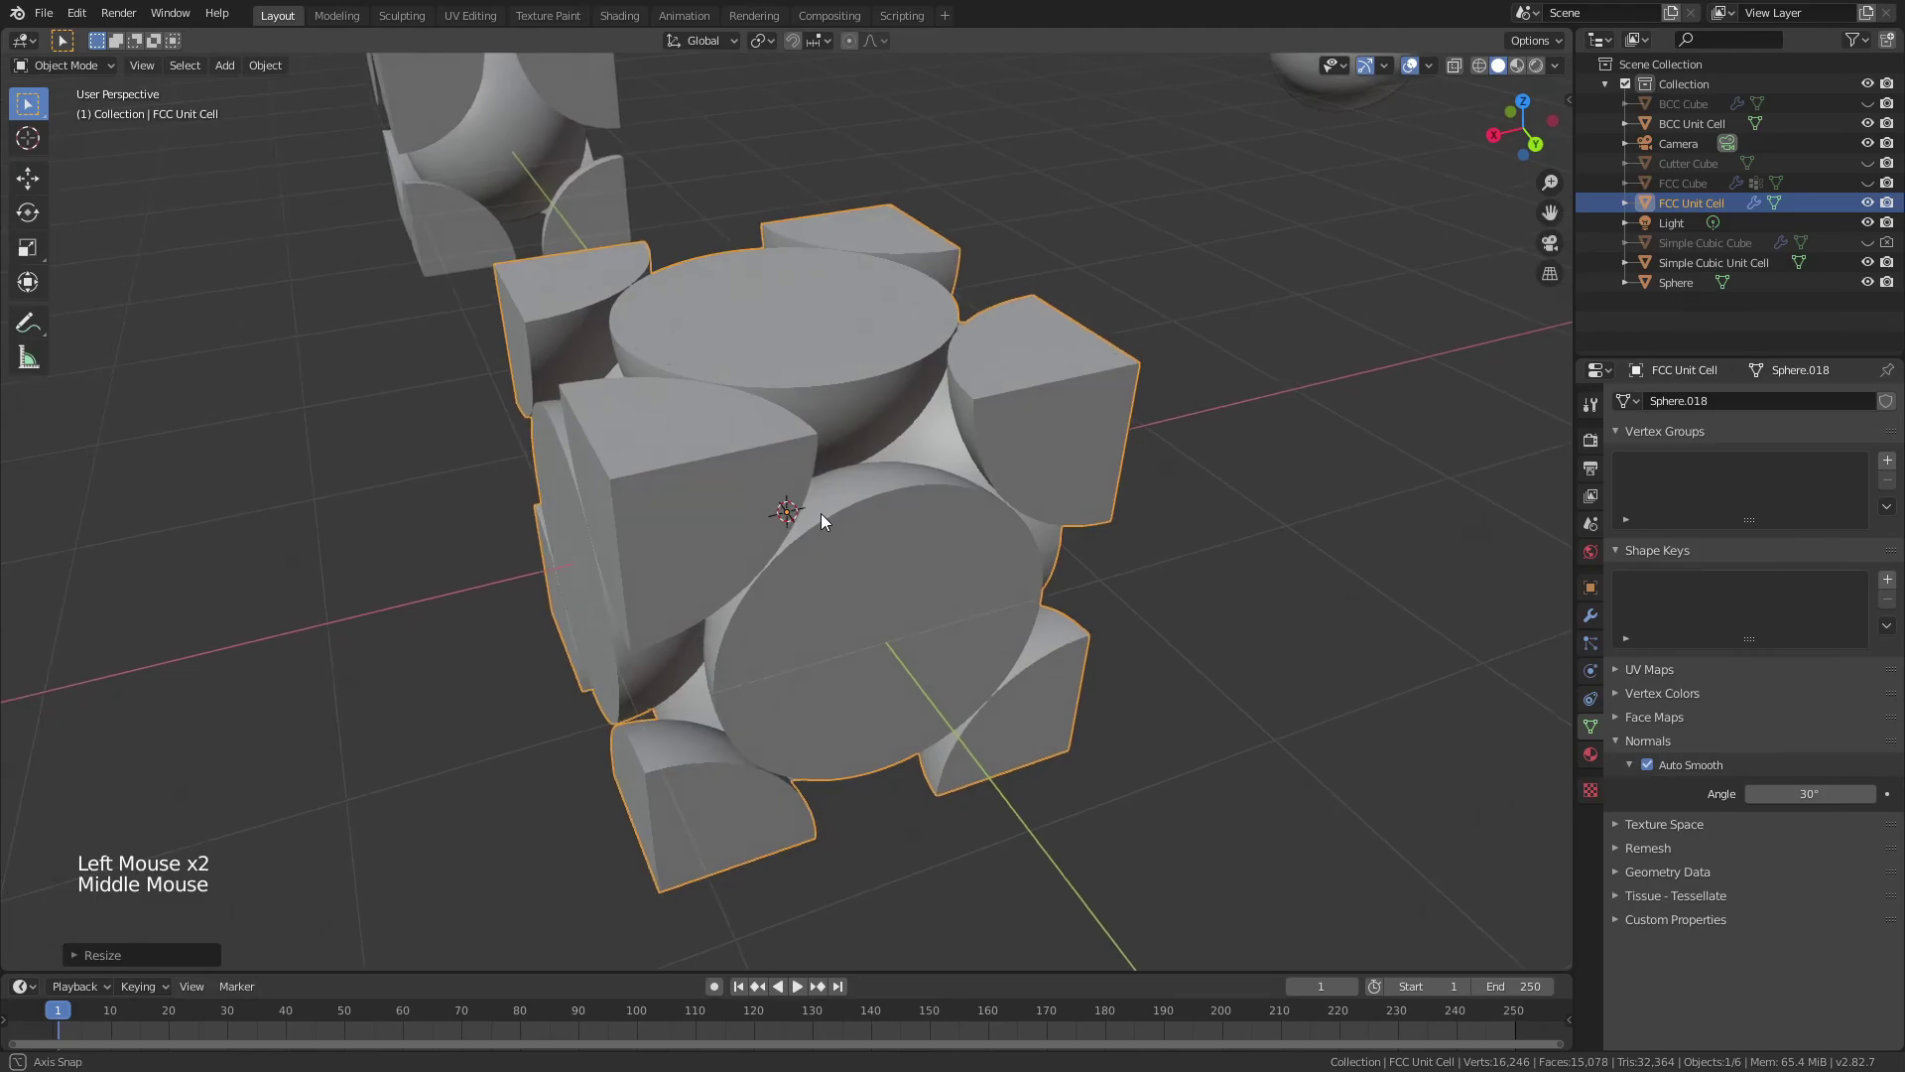
pyautogui.click(1591, 617)
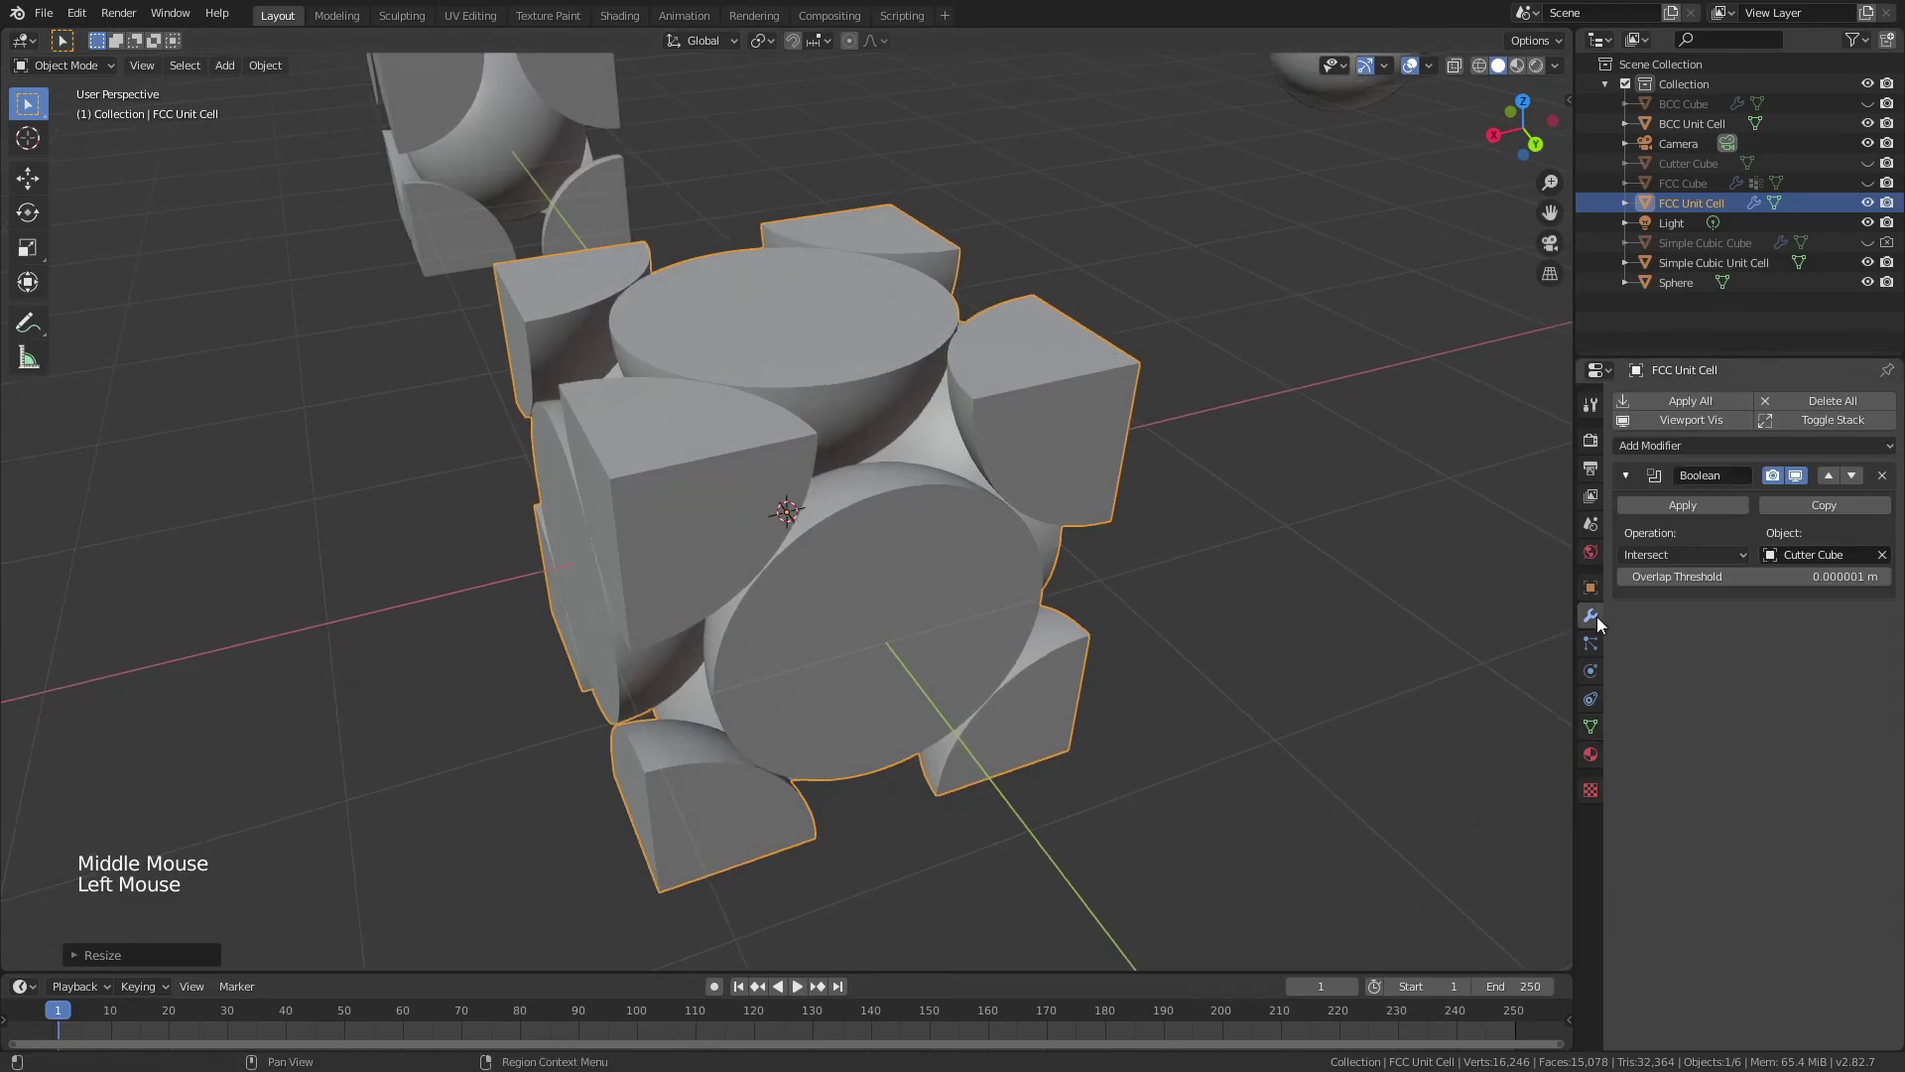
pyautogui.click(1681, 509)
pyautogui.moveTo(984, 544); pyautogui.dragTo(1062, 561, button='middle')
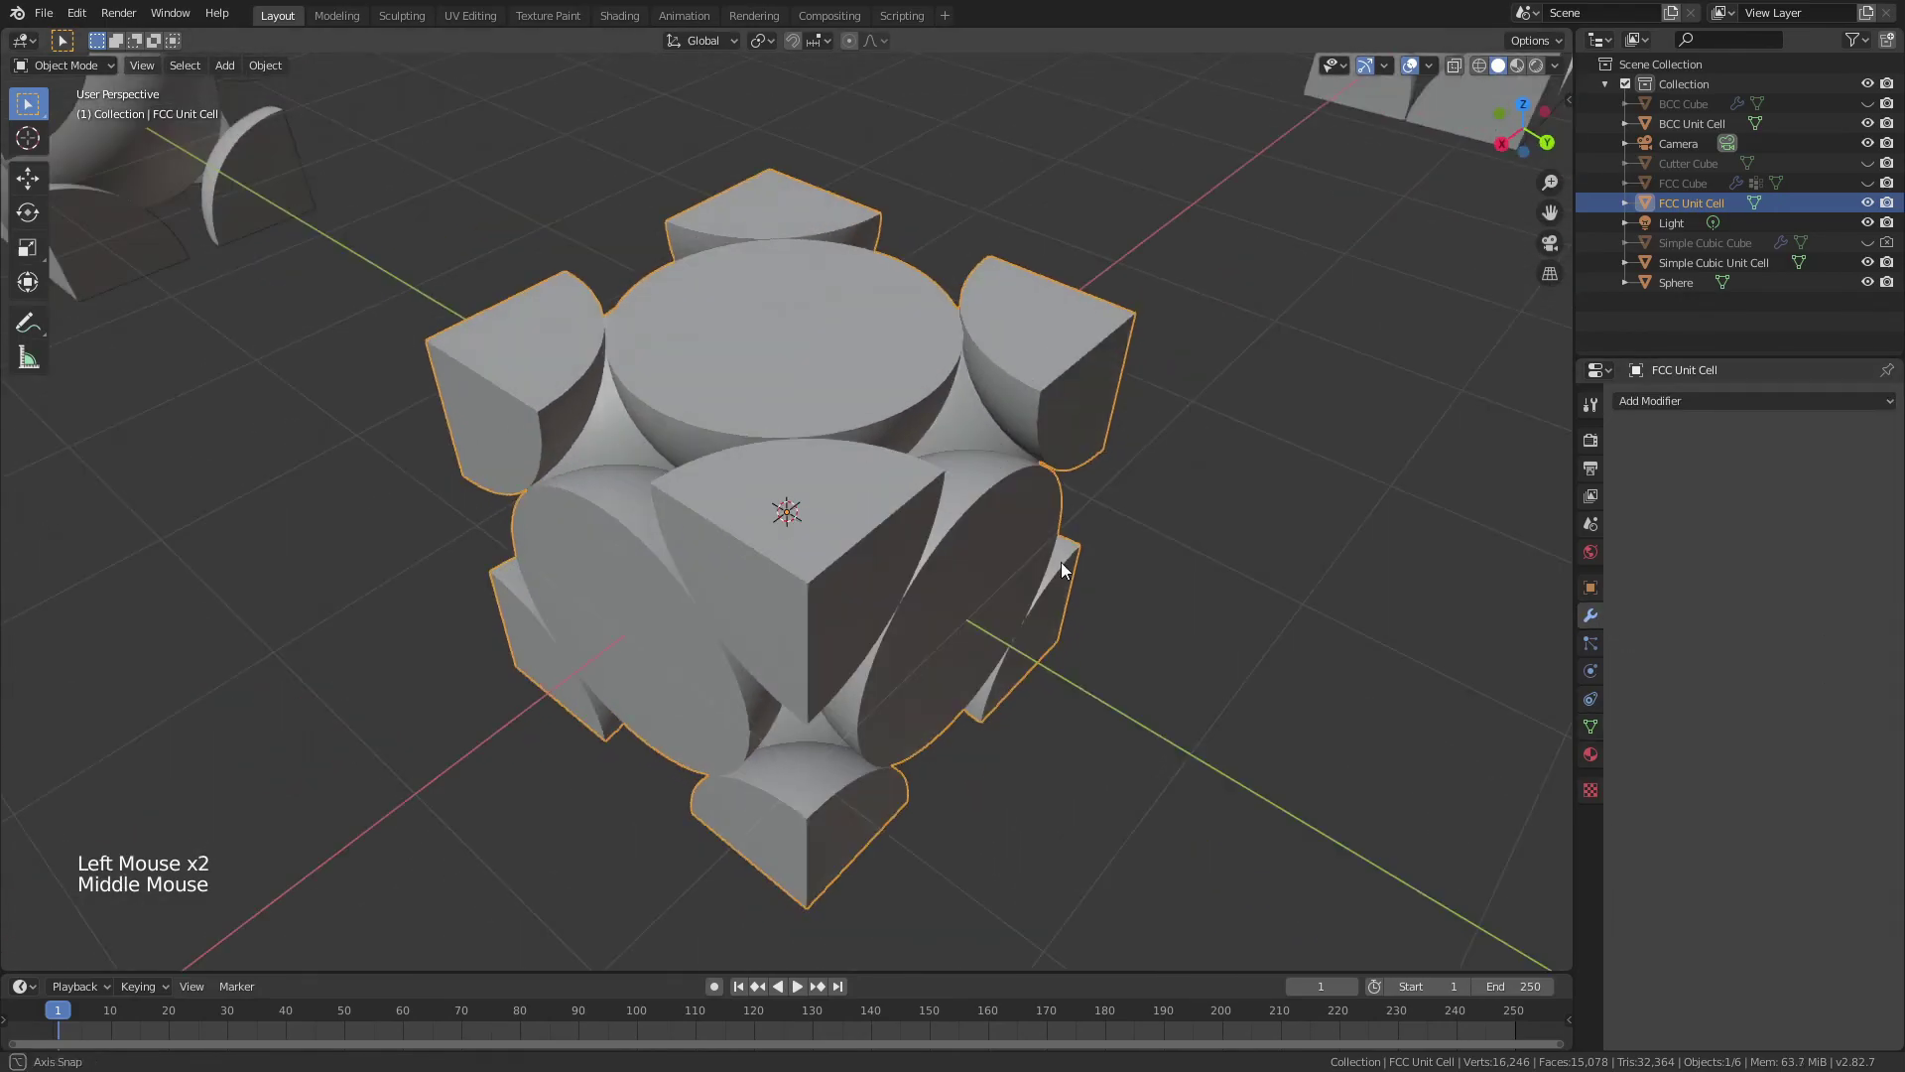
pyautogui.scroll(-5, 1029, 550)
pyautogui.moveTo(813, 506); pyautogui.dragTo(821, 497, button='middle')
pyautogui.click(1098, 432)
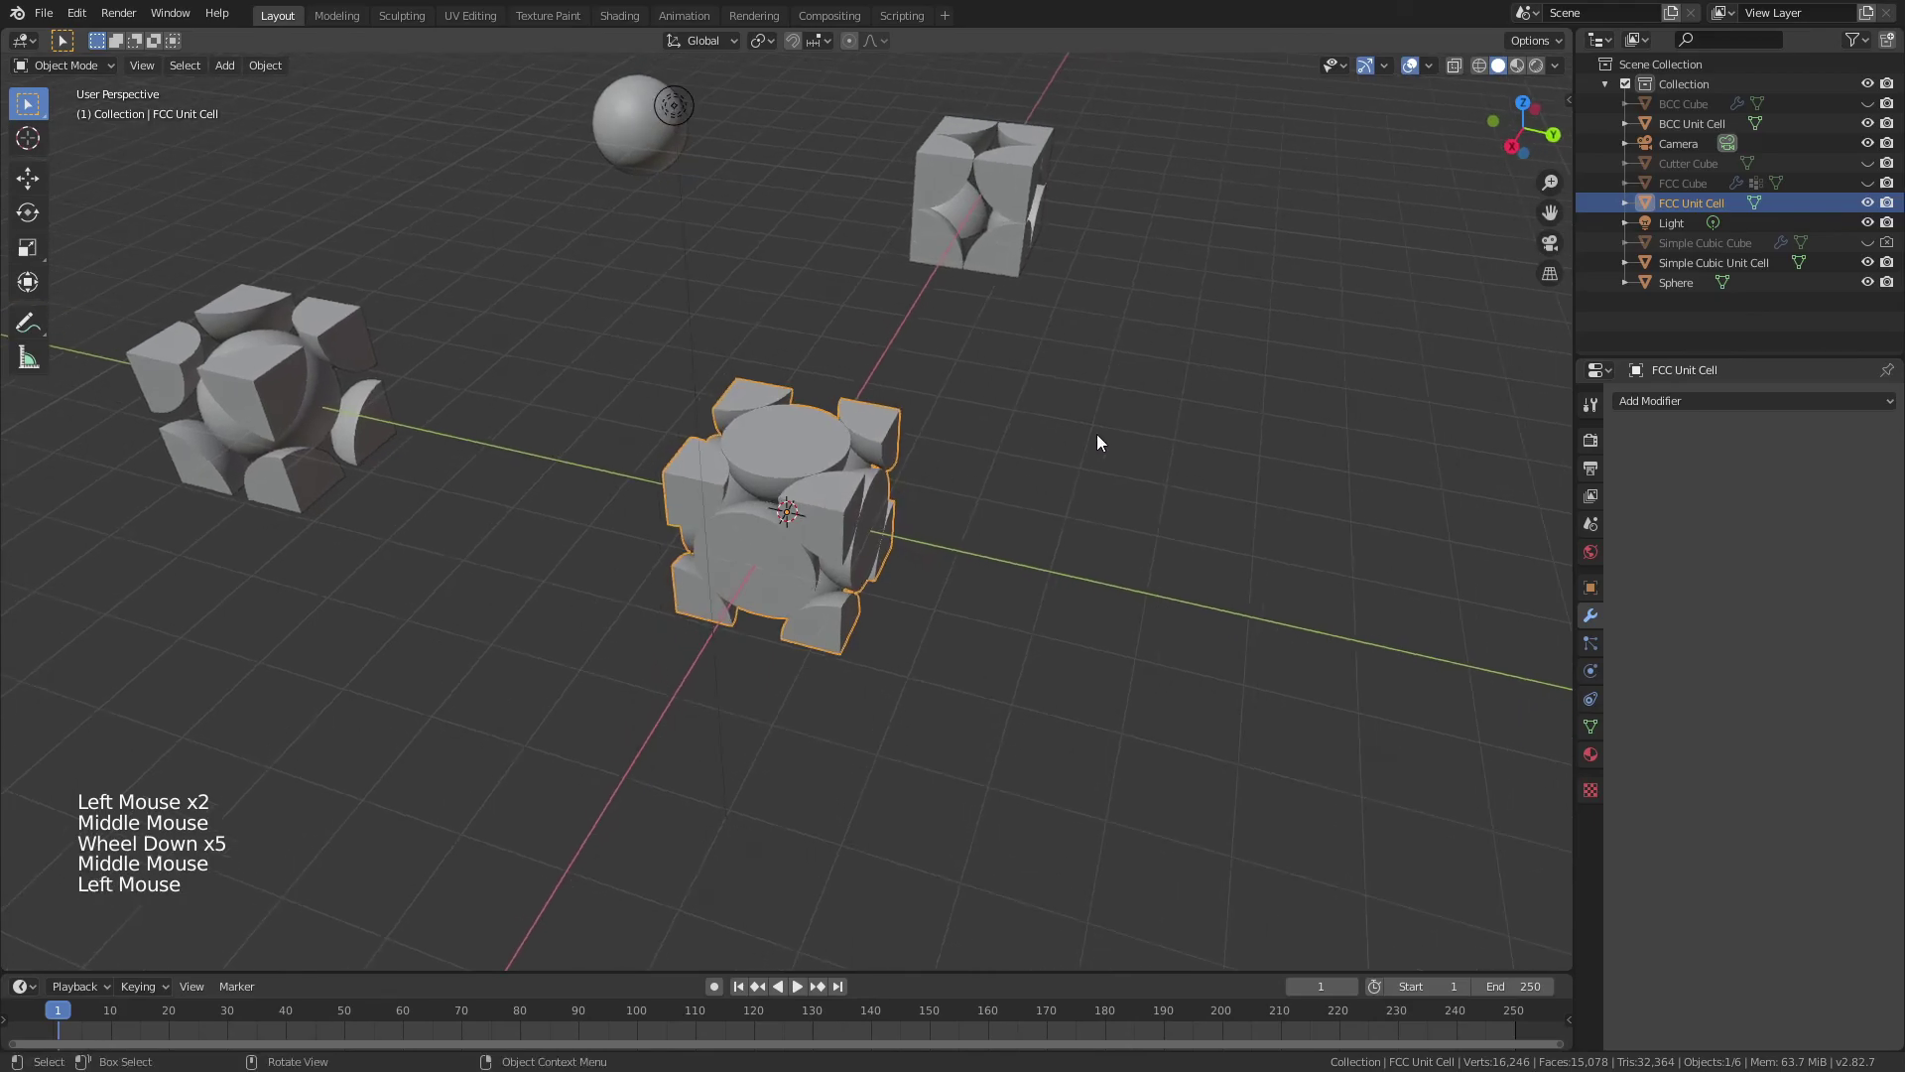
pyautogui.click(1008, 189)
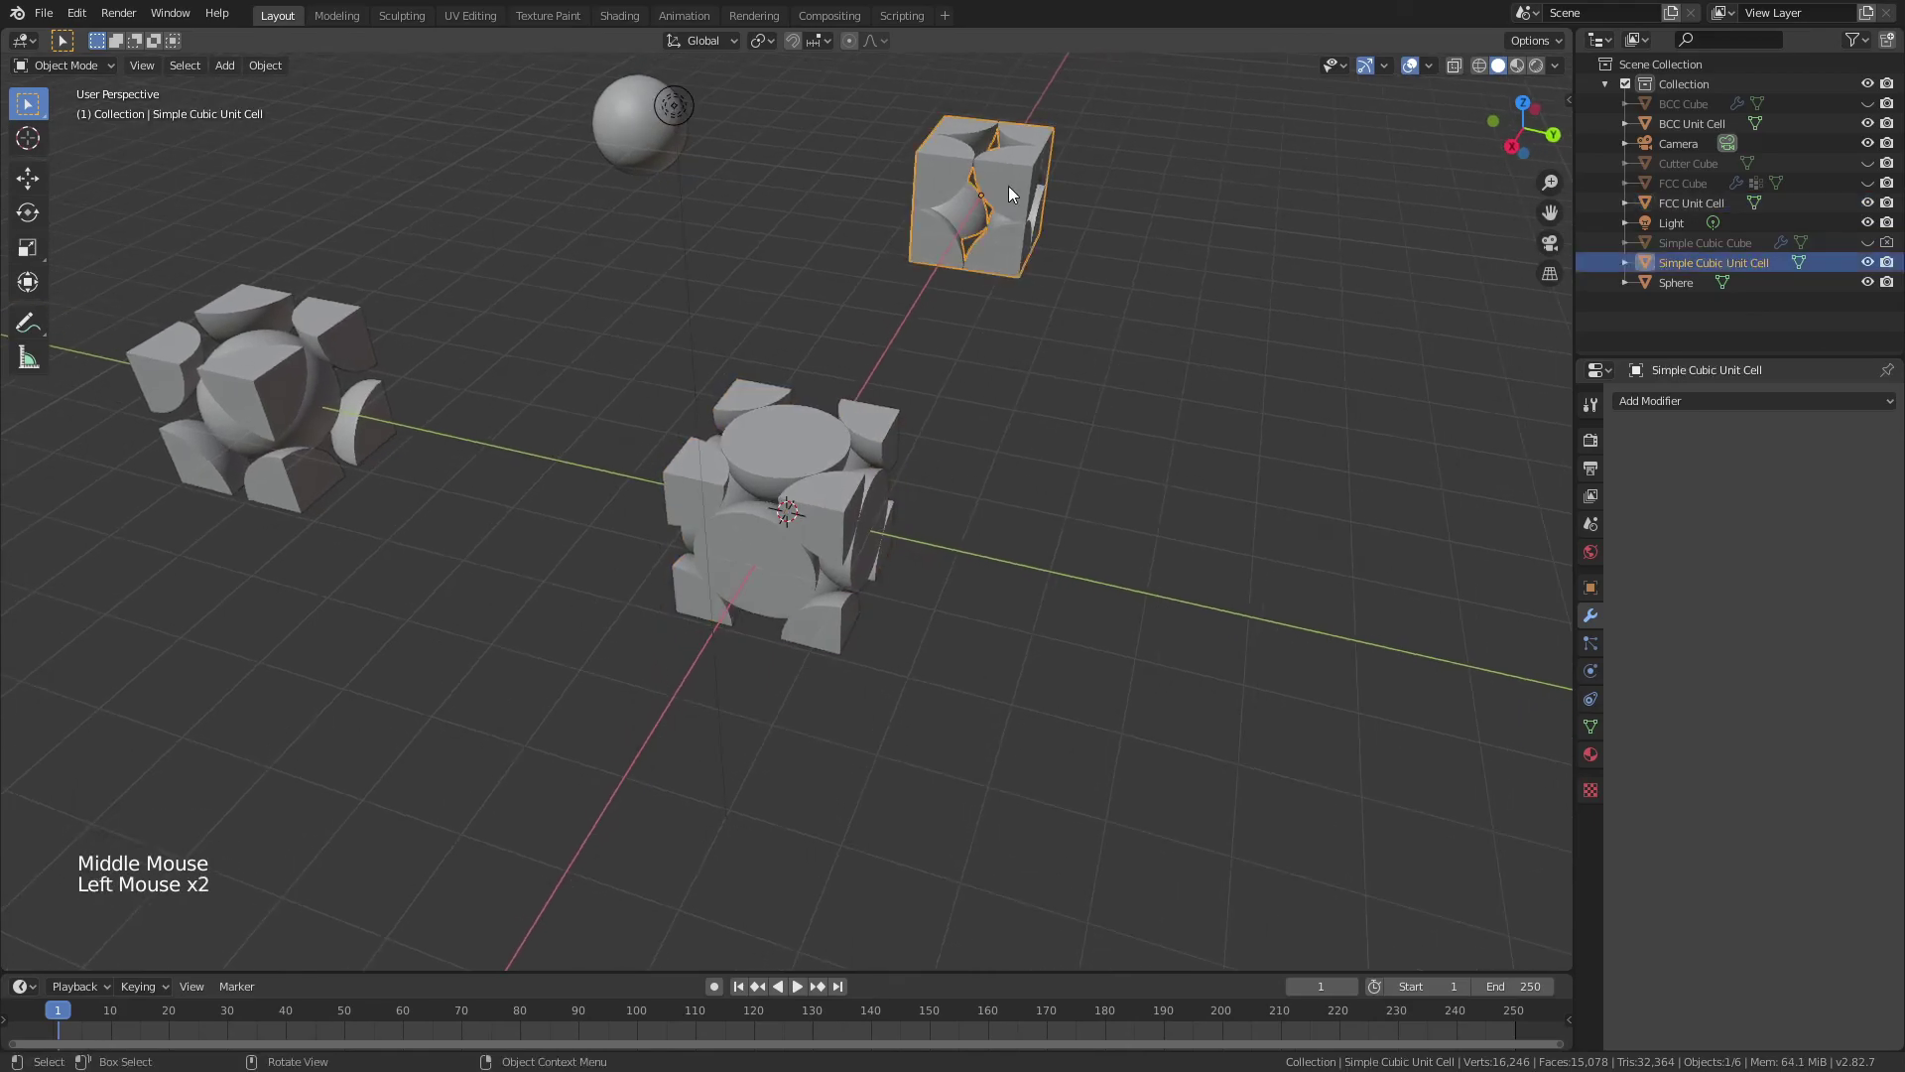
pyautogui.click(255, 395)
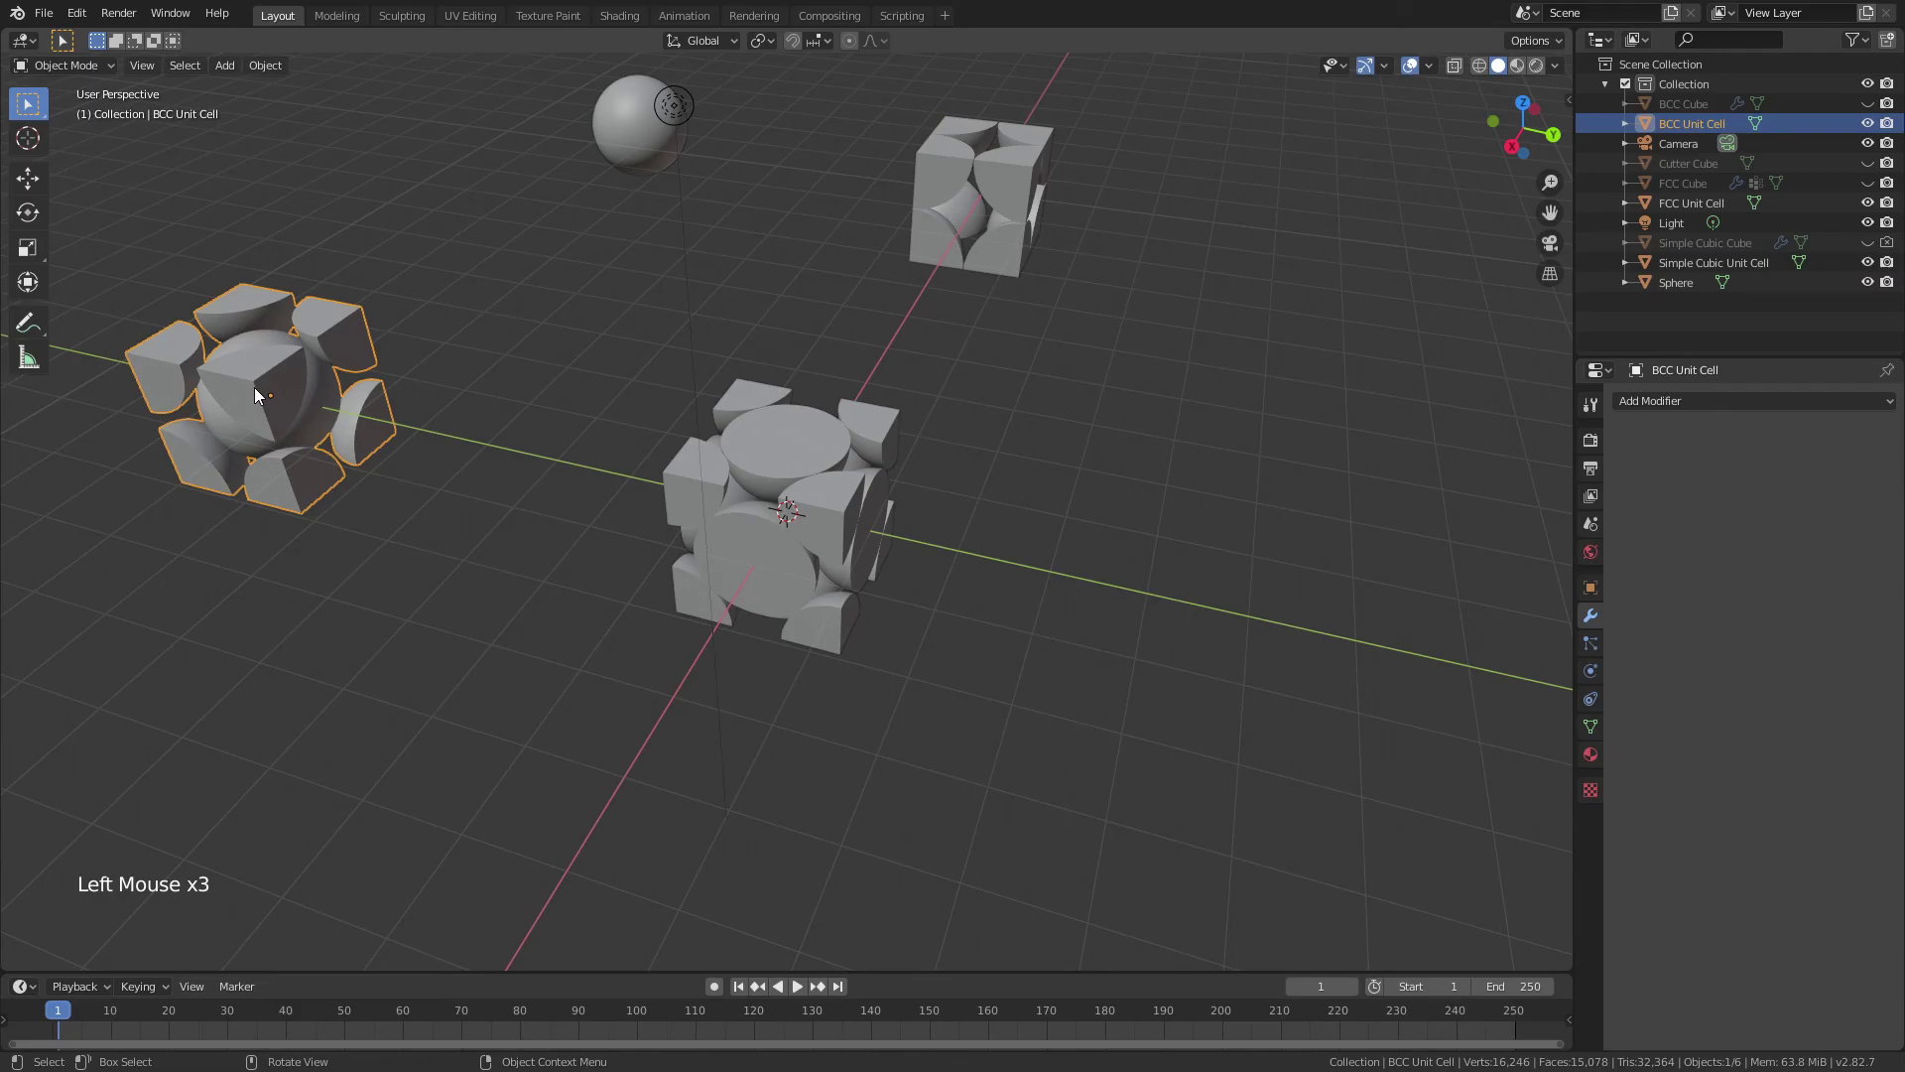
pyautogui.click(841, 545)
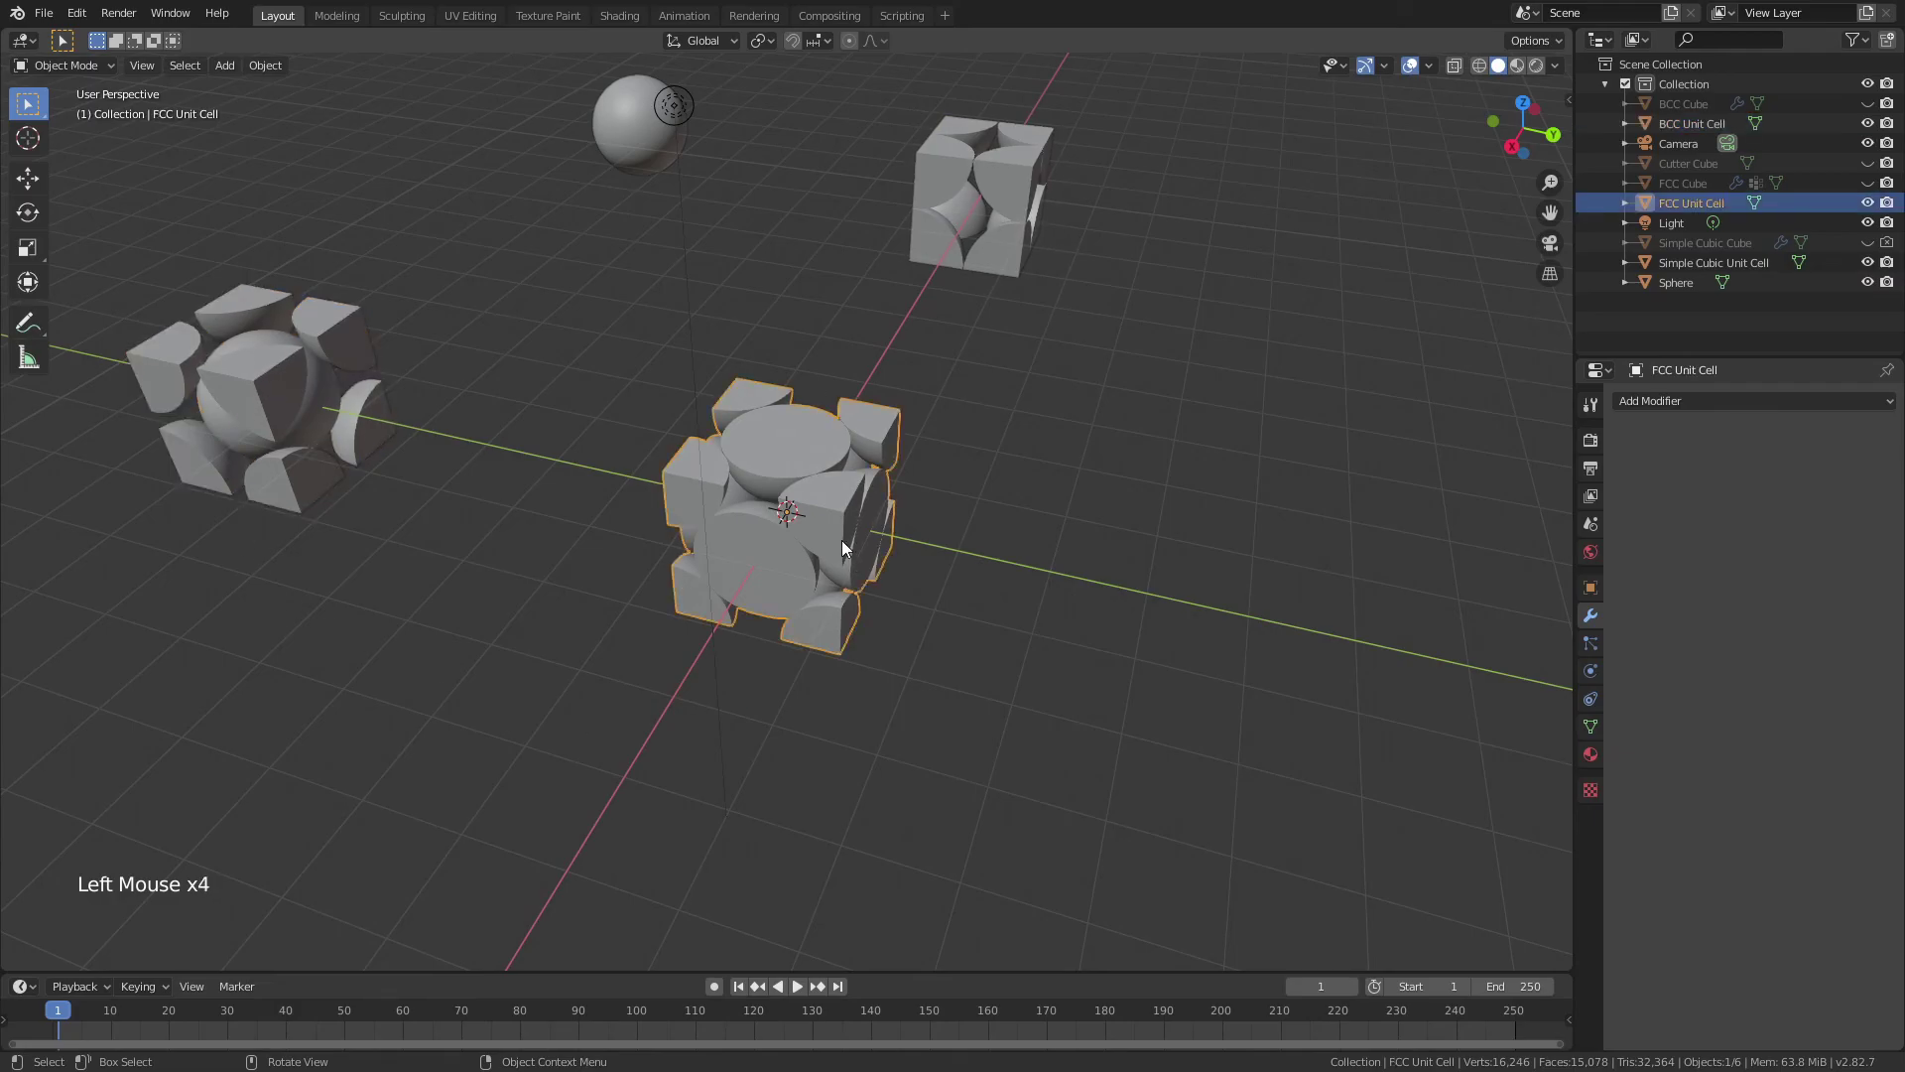
pyautogui.moveTo(993, 594); pyautogui.dragTo(974, 556, button='middle')
pyautogui.click(1040, 521)
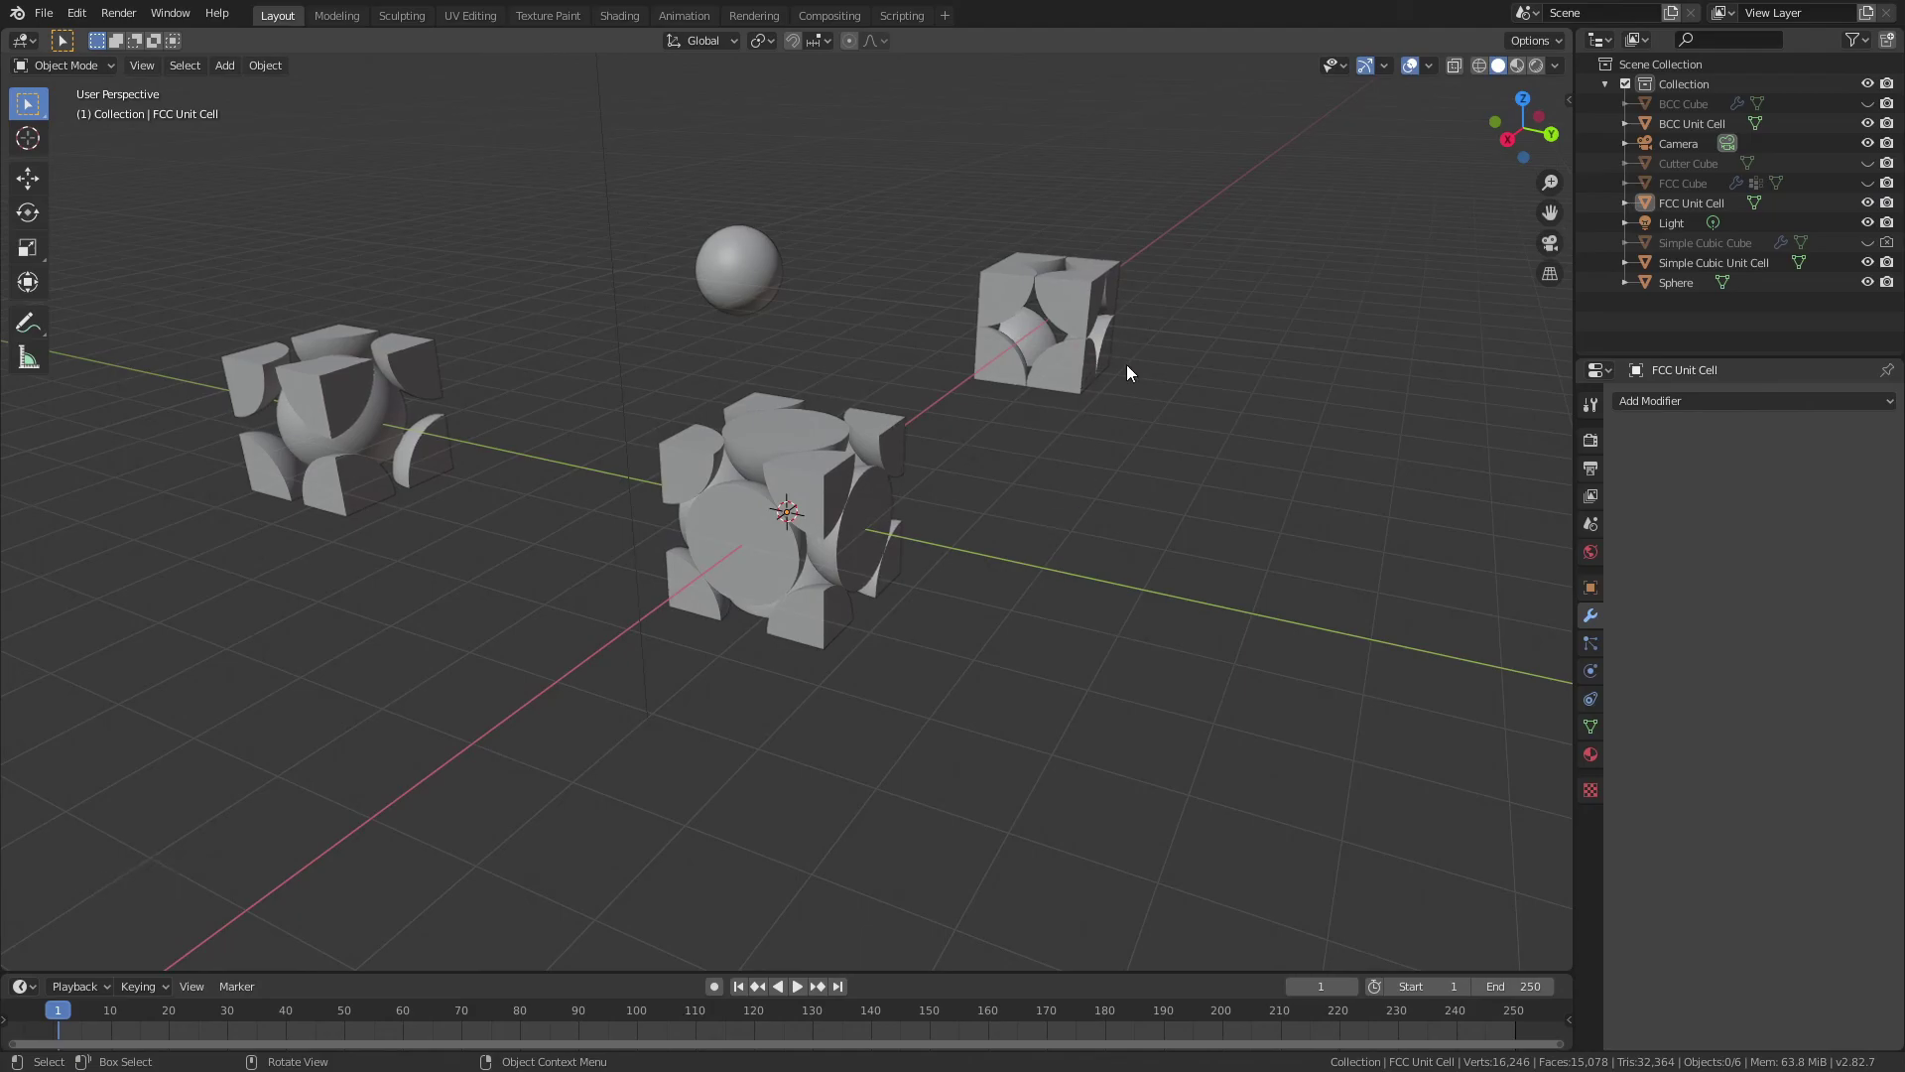
pyautogui.moveTo(1095, 472); pyautogui.dragTo(1077, 457, button='middle')
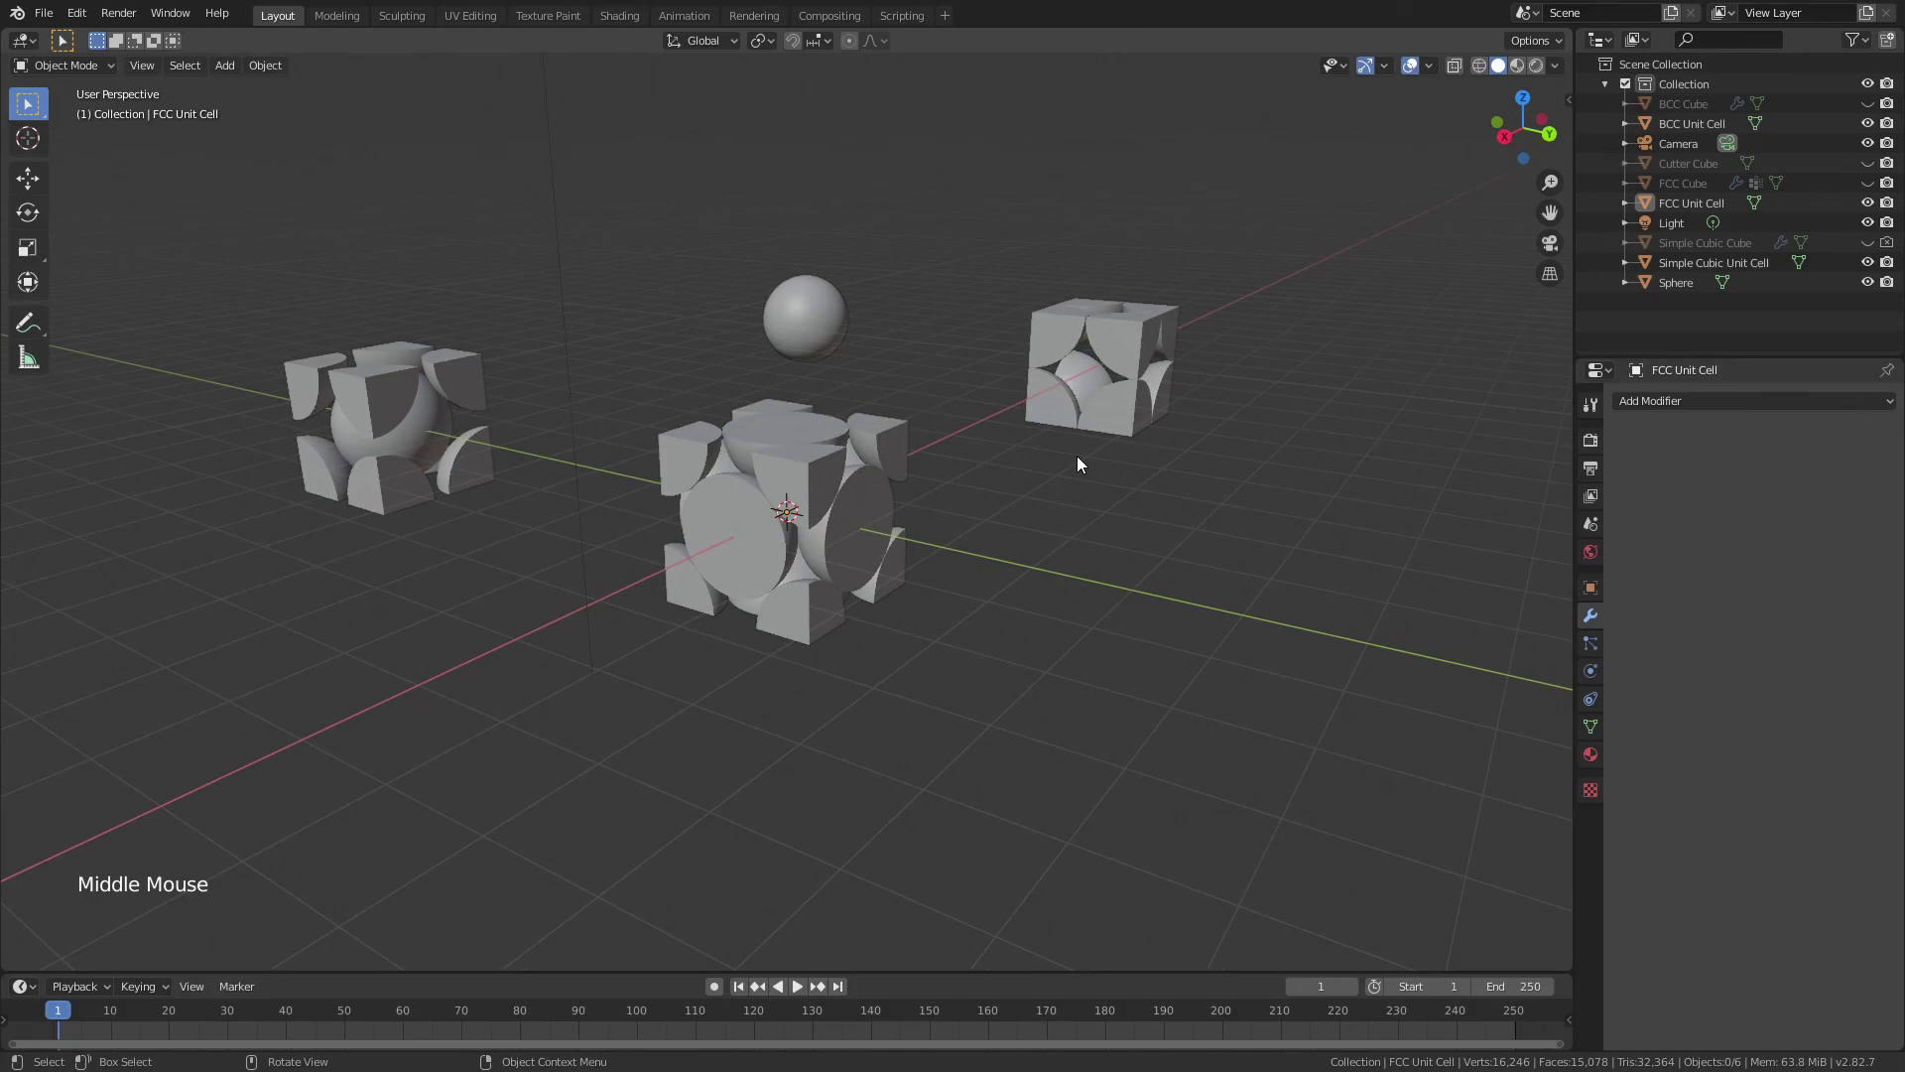